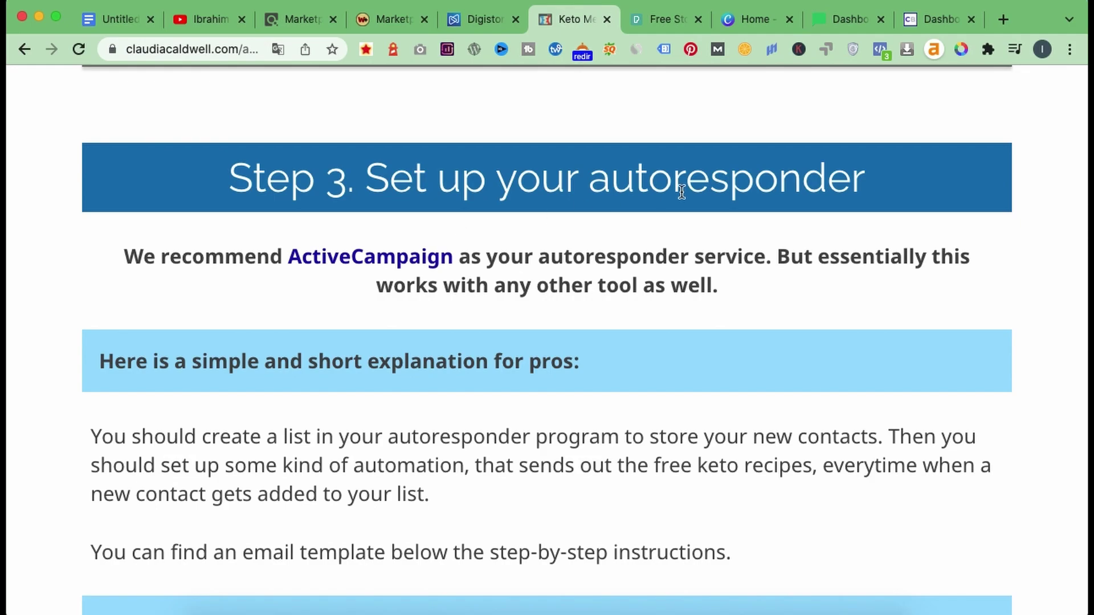
Review the keto affiliate page's instructions on setting up the autoresponder email text, building the landing page and sending traffic
{"action": "scroll", "coordinate": [682, 192], "scroll_direction": "down", "scroll_amount": 10}
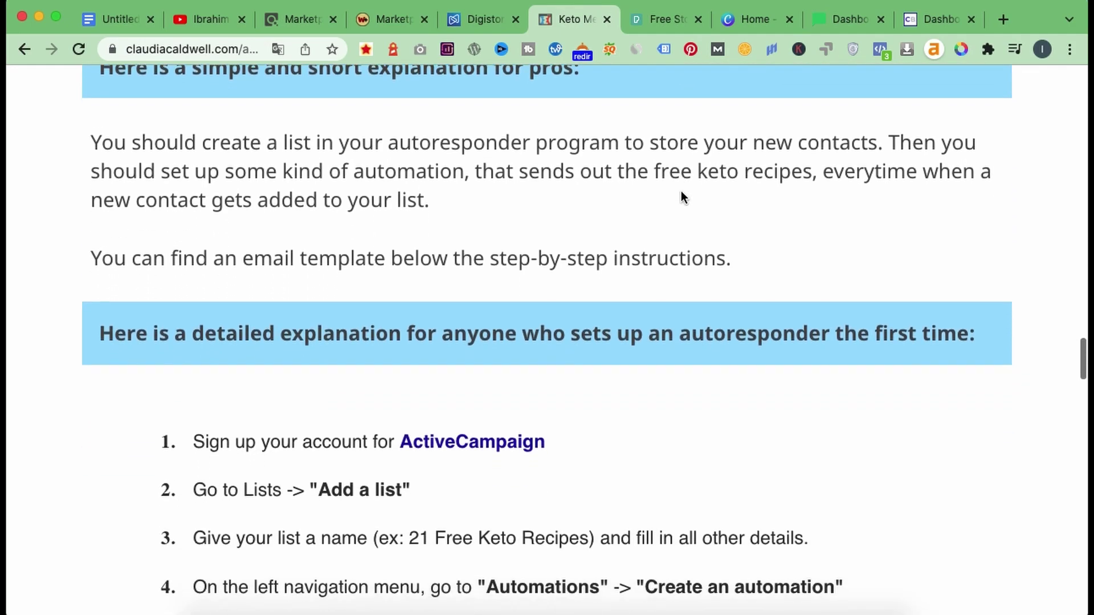
{"action": "scroll", "coordinate": [682, 191], "scroll_direction": "down", "scroll_amount": 10}
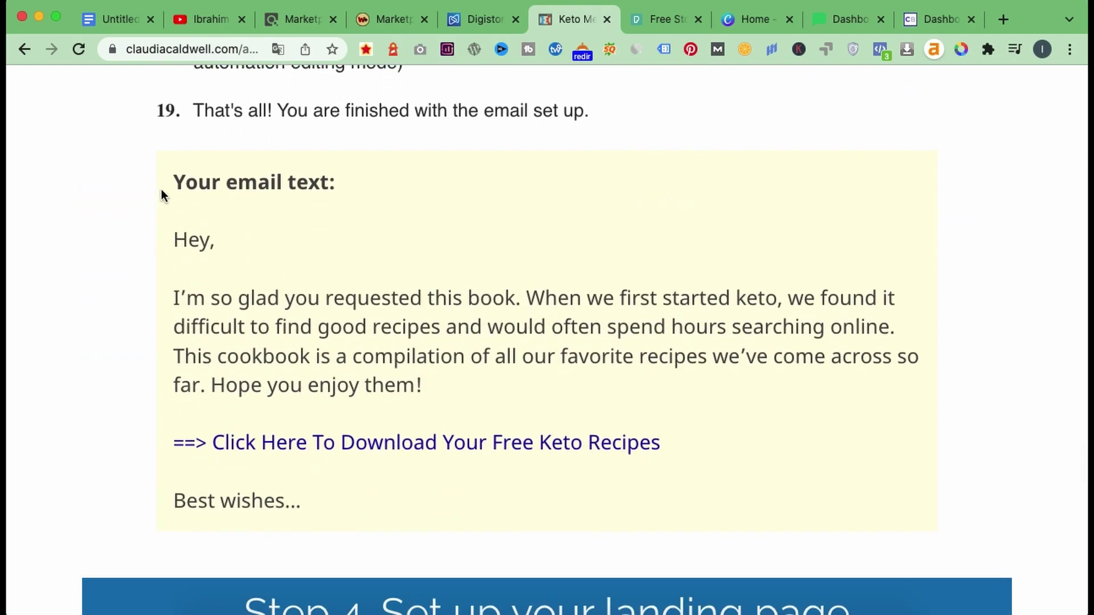
{"action": "left_click_drag", "start_coordinate": [169, 183], "coordinate": [674, 412]}
{"action": "left_click", "coordinate": [643, 401]}
{"action": "left_click_drag", "start_coordinate": [173, 240], "coordinate": [471, 385]}
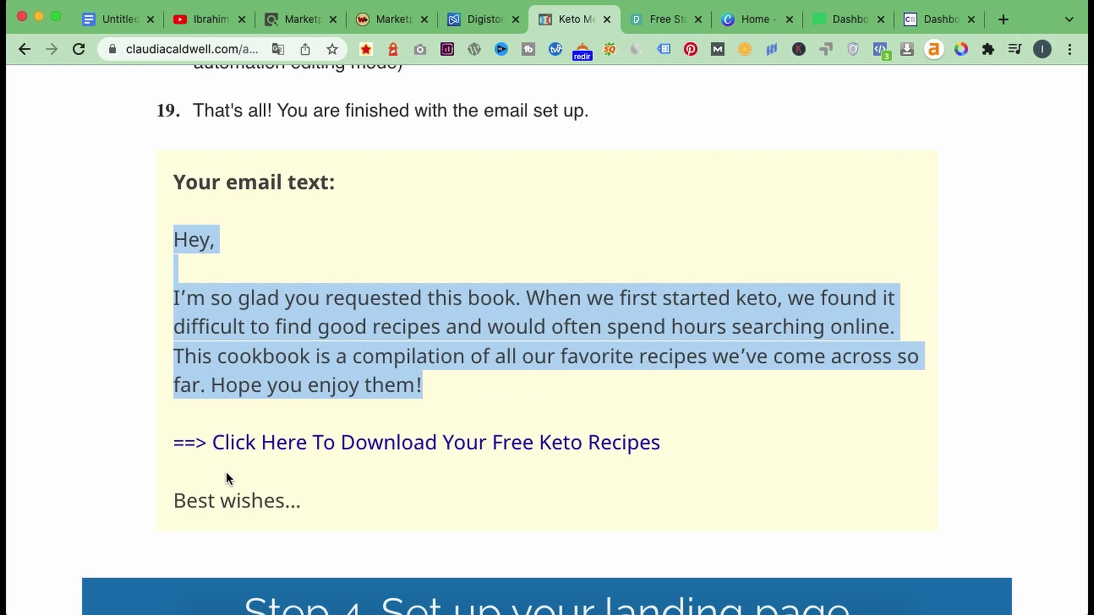
{"action": "scroll", "coordinate": [227, 473], "scroll_direction": "down", "scroll_amount": 8}
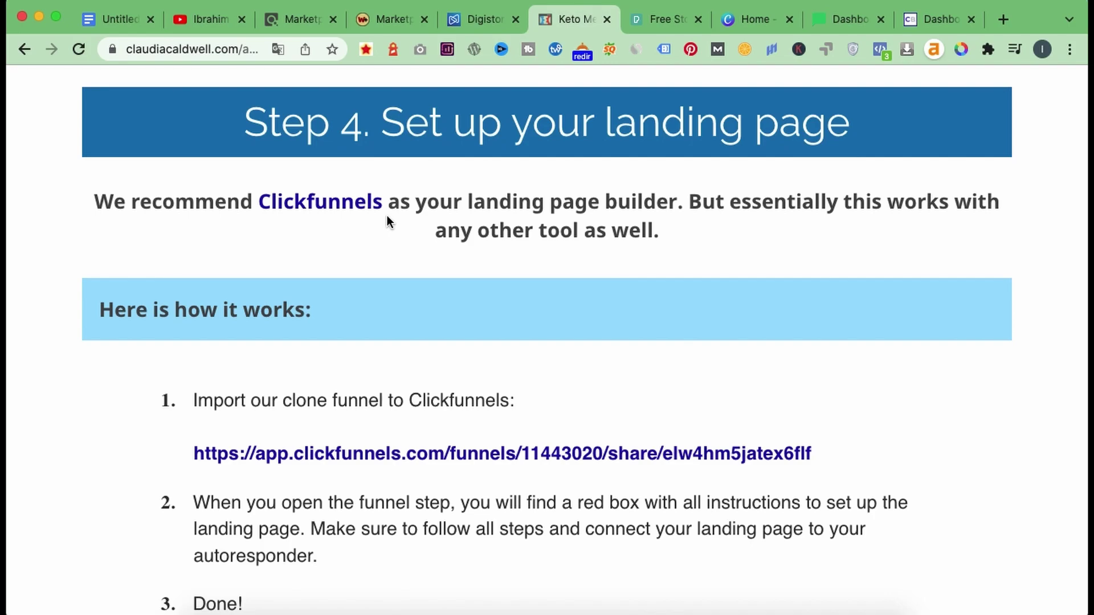
{"action": "scroll", "coordinate": [387, 215], "scroll_direction": "down", "scroll_amount": 10}
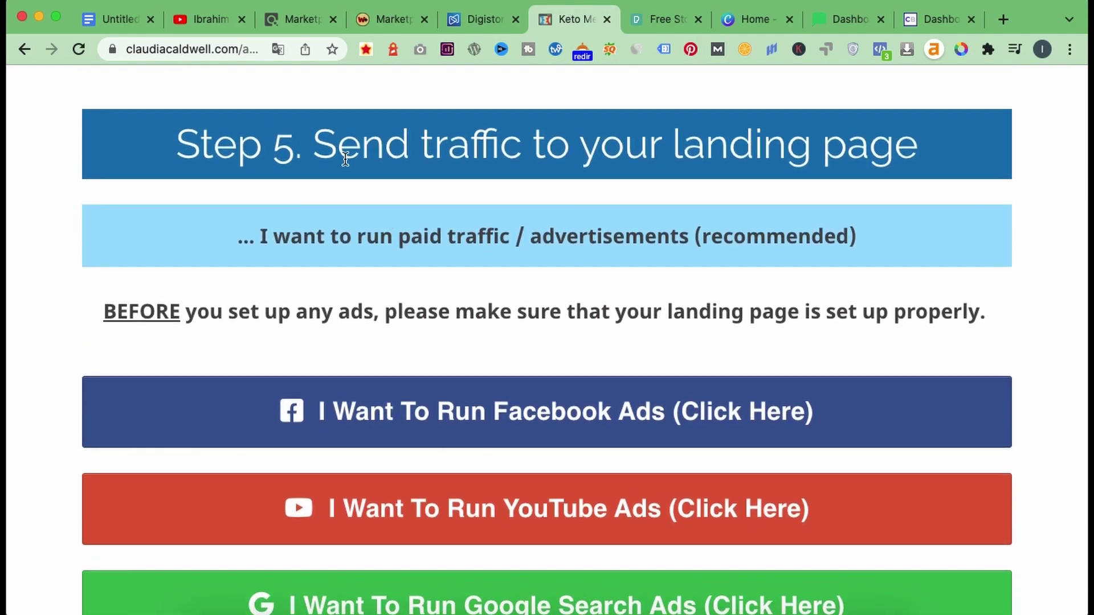
{"action": "scroll", "coordinate": [370, 339], "scroll_direction": "down", "scroll_amount": 3}
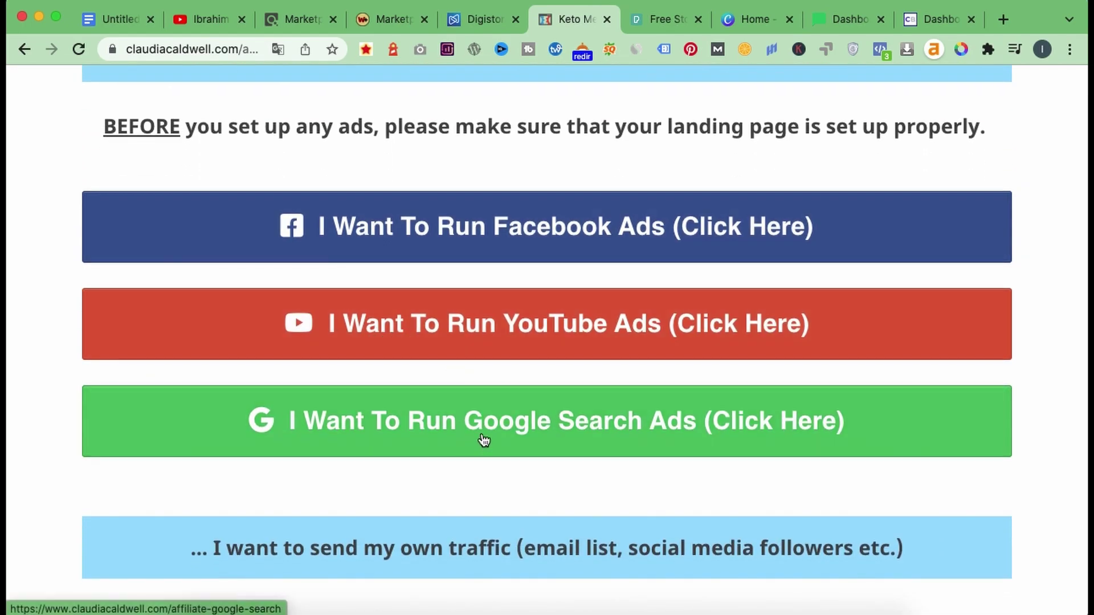
{"action": "scroll", "coordinate": [493, 439], "scroll_direction": "down", "scroll_amount": 4}
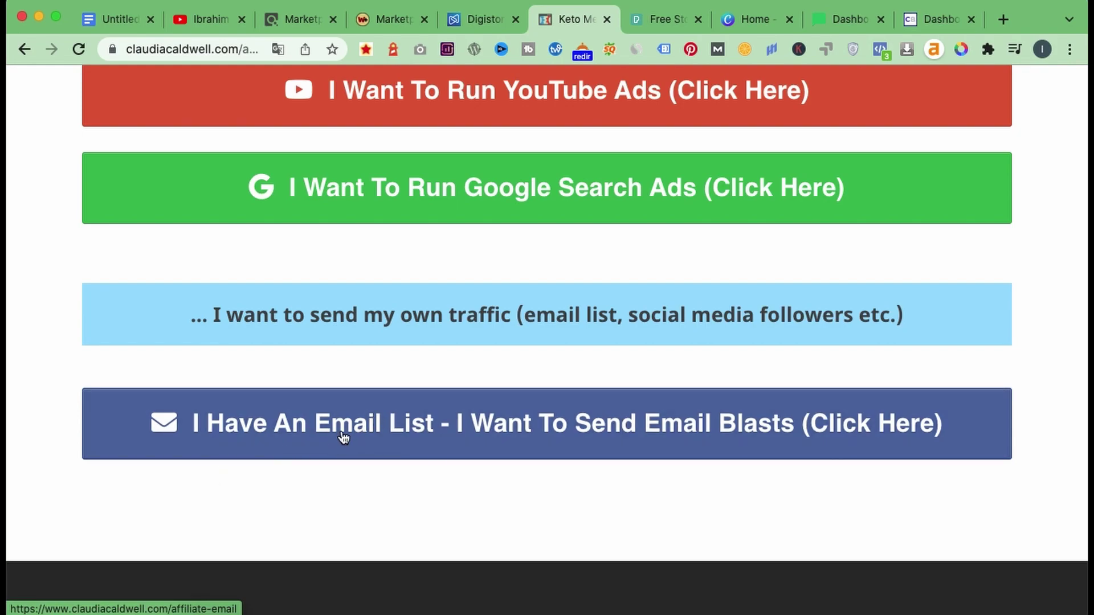
{"action": "scroll", "coordinate": [342, 441], "scroll_direction": "up", "scroll_amount": 4}
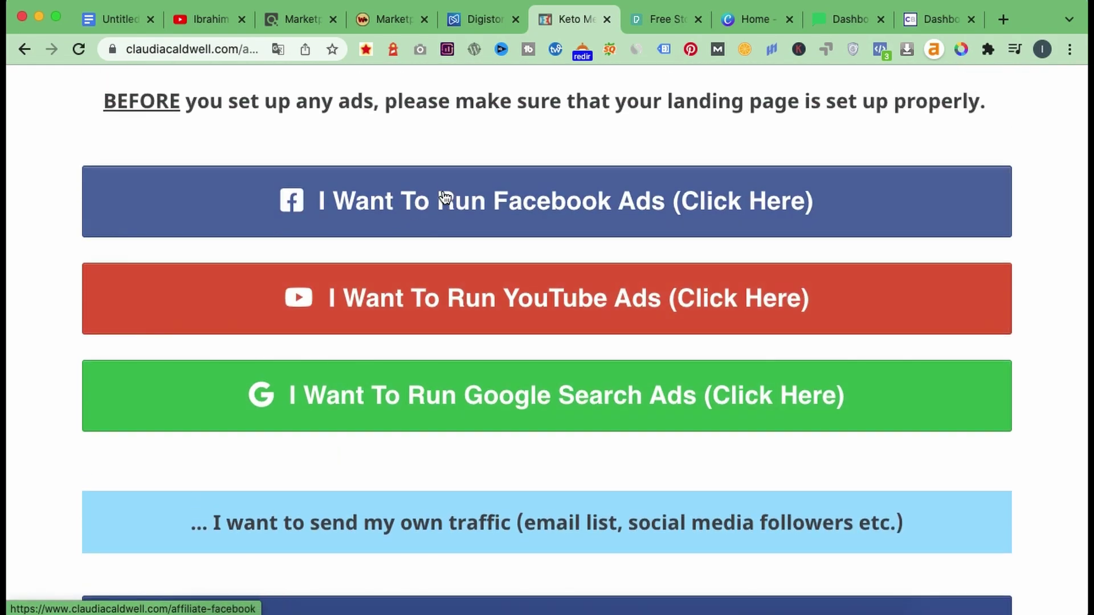
{"action": "scroll", "coordinate": [445, 198], "scroll_direction": "up", "scroll_amount": 10}
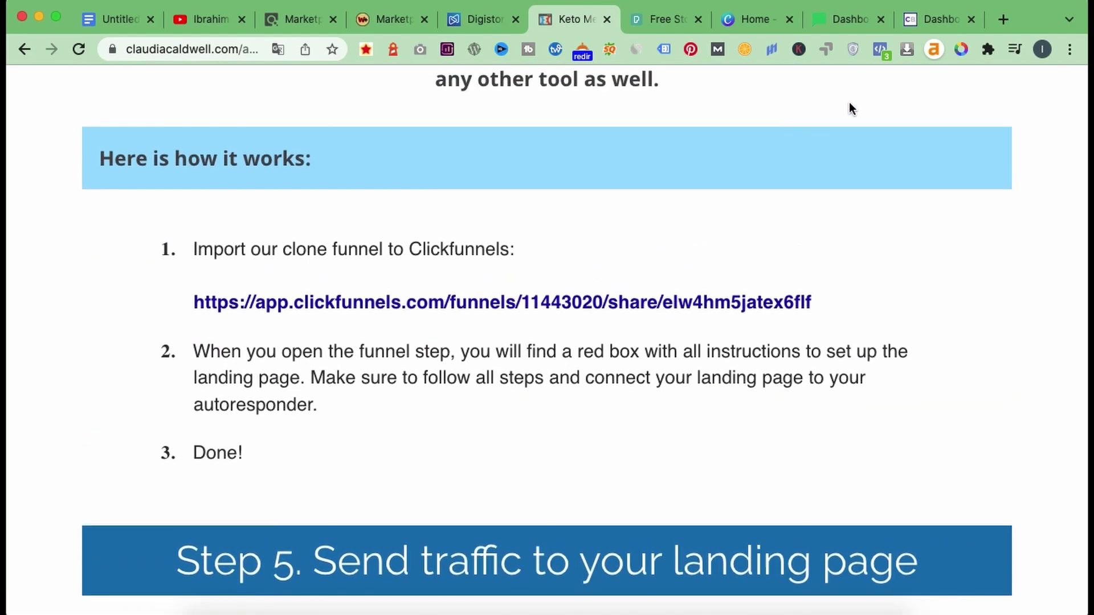
Switch to MailerLite, create a landing page named "keto" and assign it to the existing subscriber group
{"action": "left_click", "coordinate": [851, 23]}
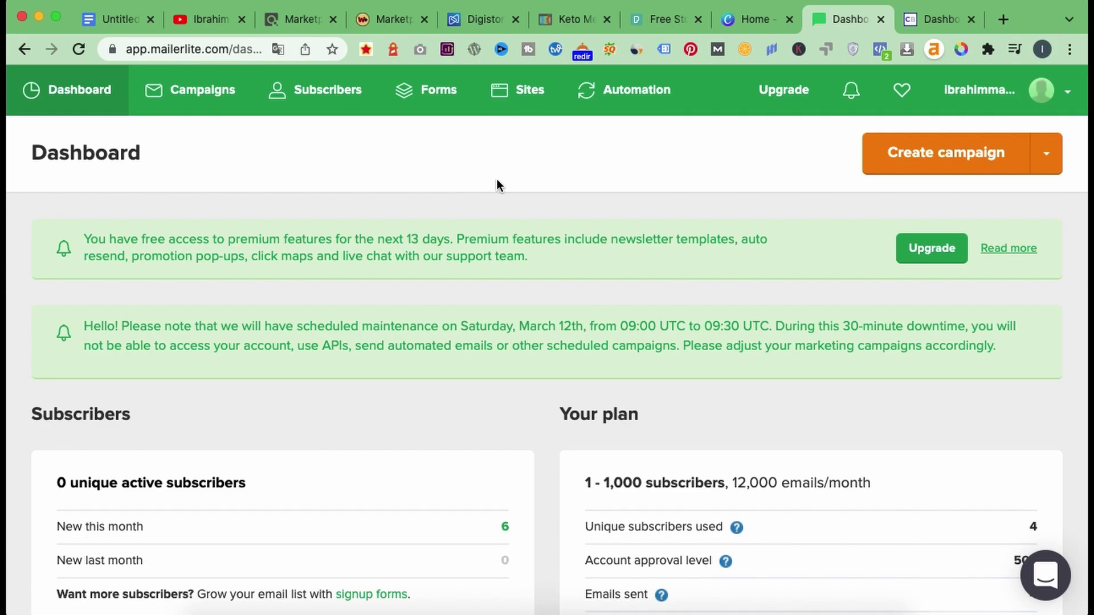
{"action": "left_click", "coordinate": [529, 109]}
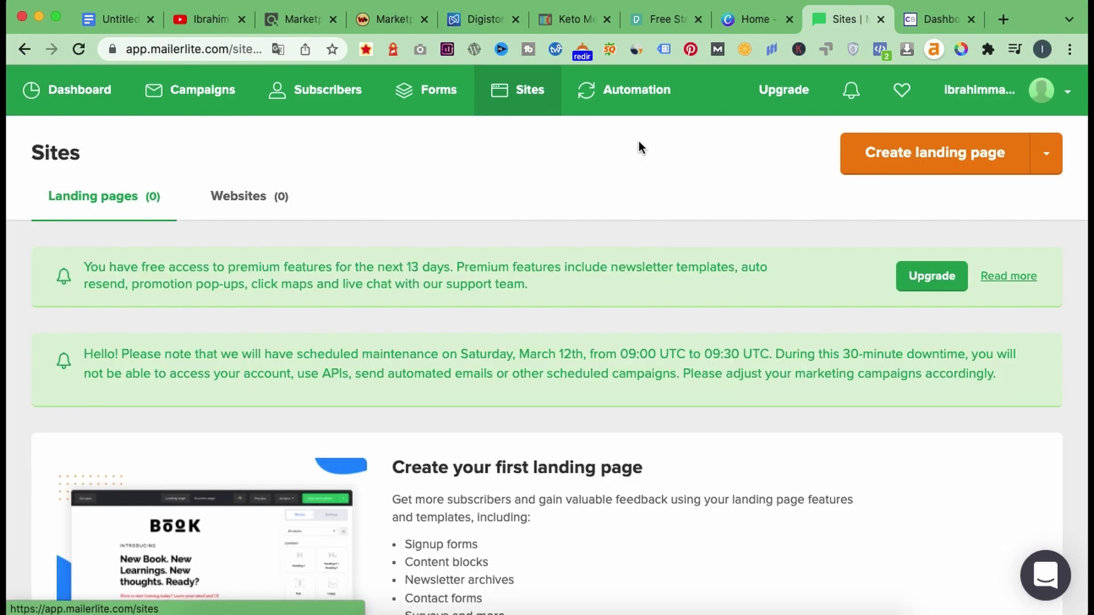
{"action": "left_click", "coordinate": [911, 168]}
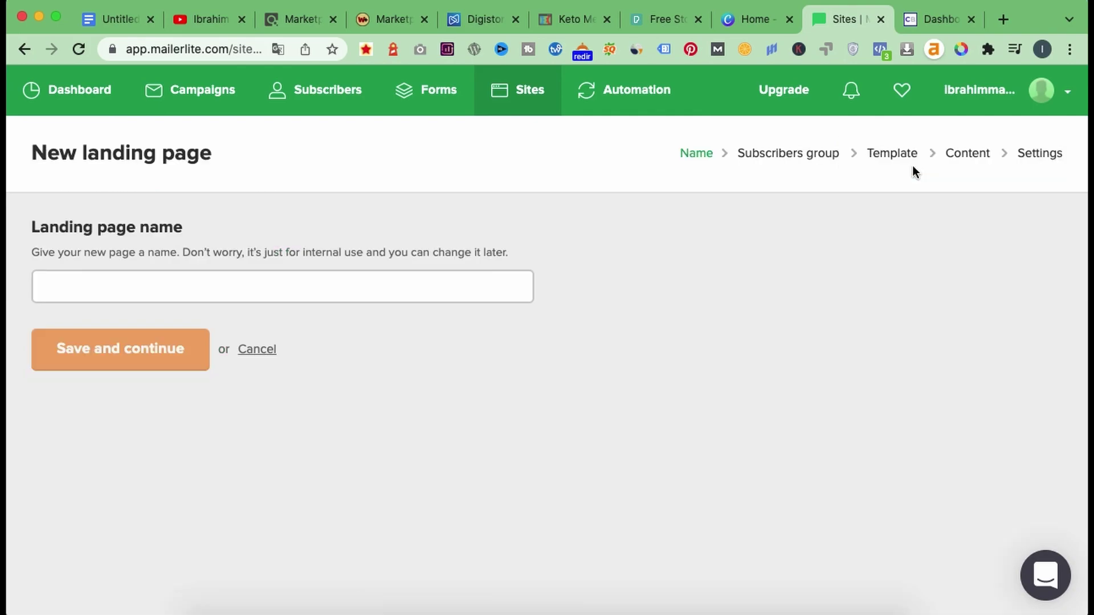
{"action": "left_click", "coordinate": [291, 285]}
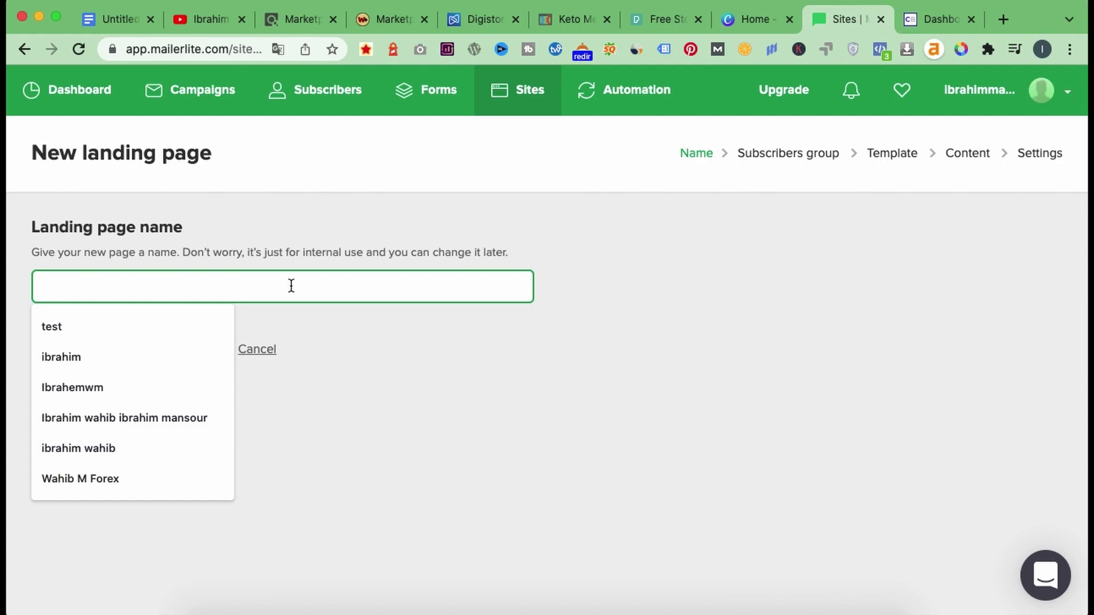
{"action": "type", "text": "keto"}
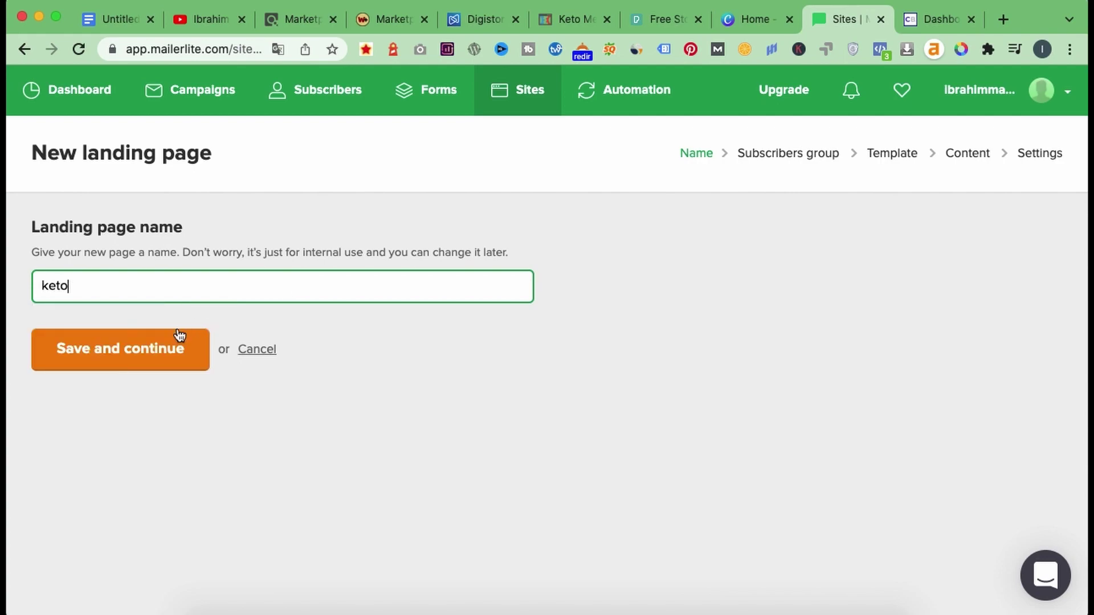
{"action": "left_click", "coordinate": [170, 341]}
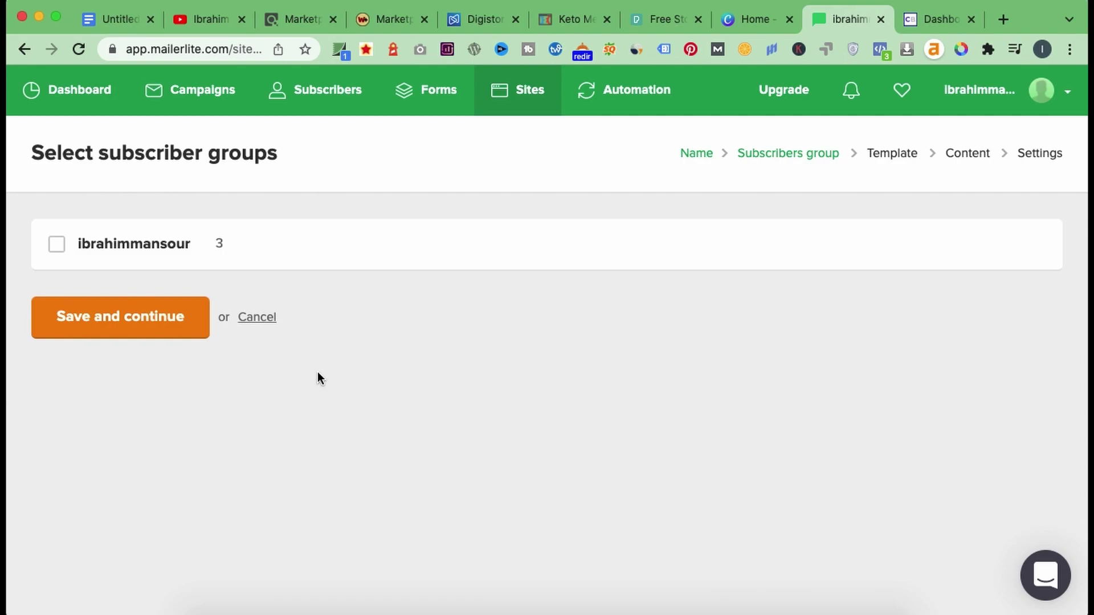
{"action": "left_click", "coordinate": [119, 258]}
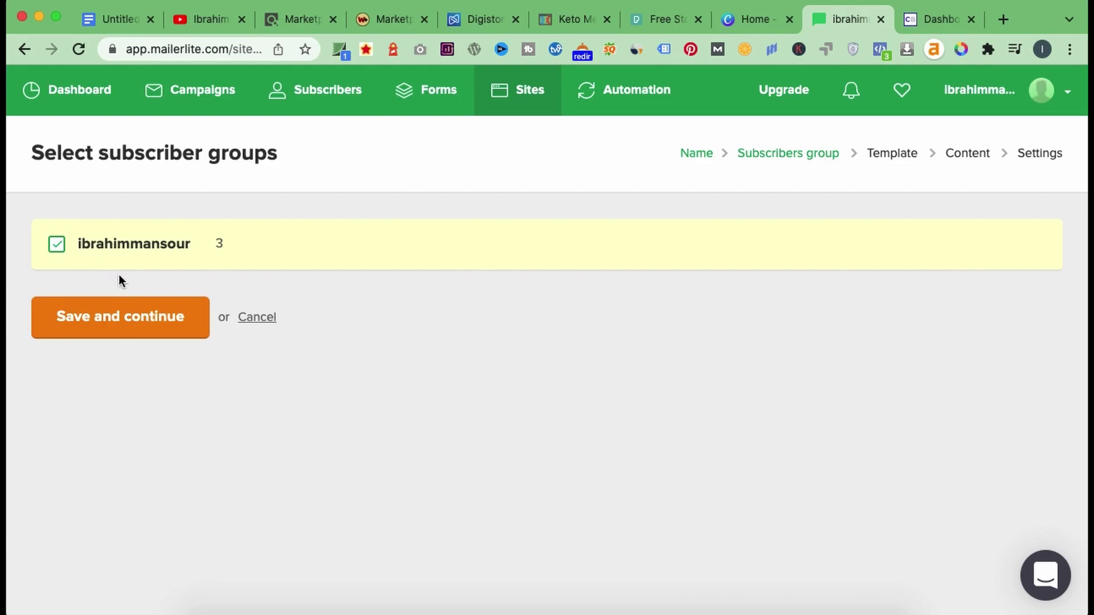
{"action": "left_click", "coordinate": [111, 312]}
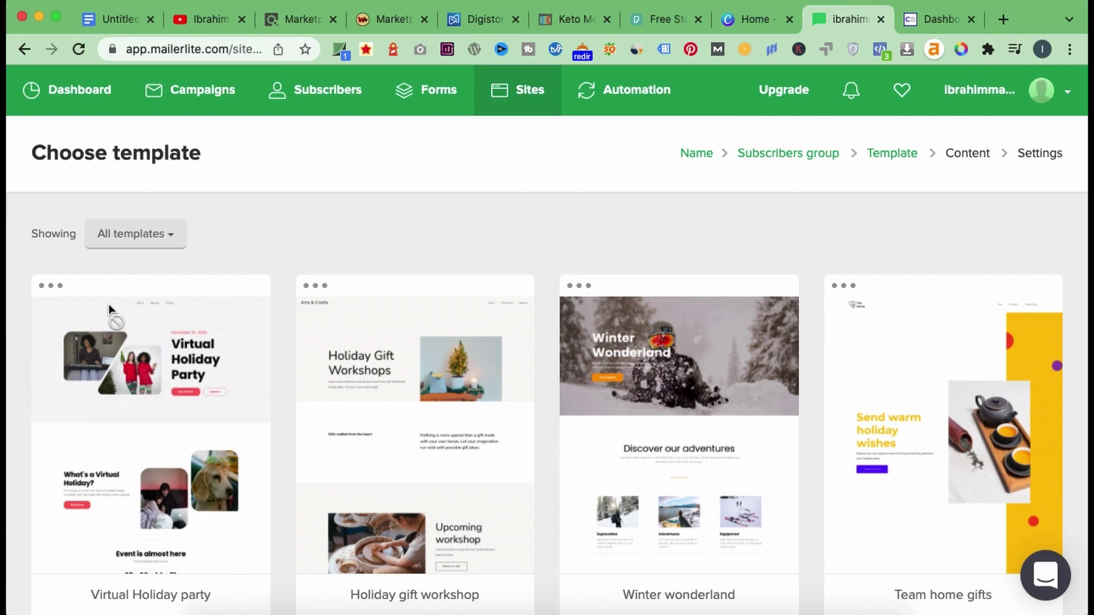
Browse the landing page templates and select the Virtual Holiday party template
{"action": "scroll", "coordinate": [557, 387], "scroll_direction": "down", "scroll_amount": 10}
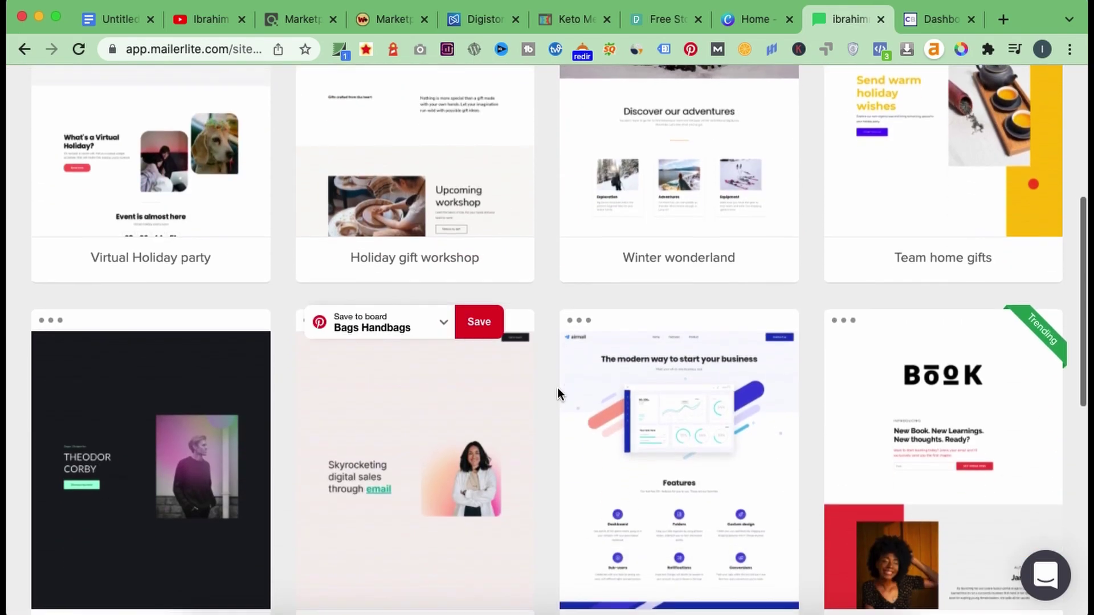
{"action": "scroll", "coordinate": [557, 392], "scroll_direction": "up", "scroll_amount": 10}
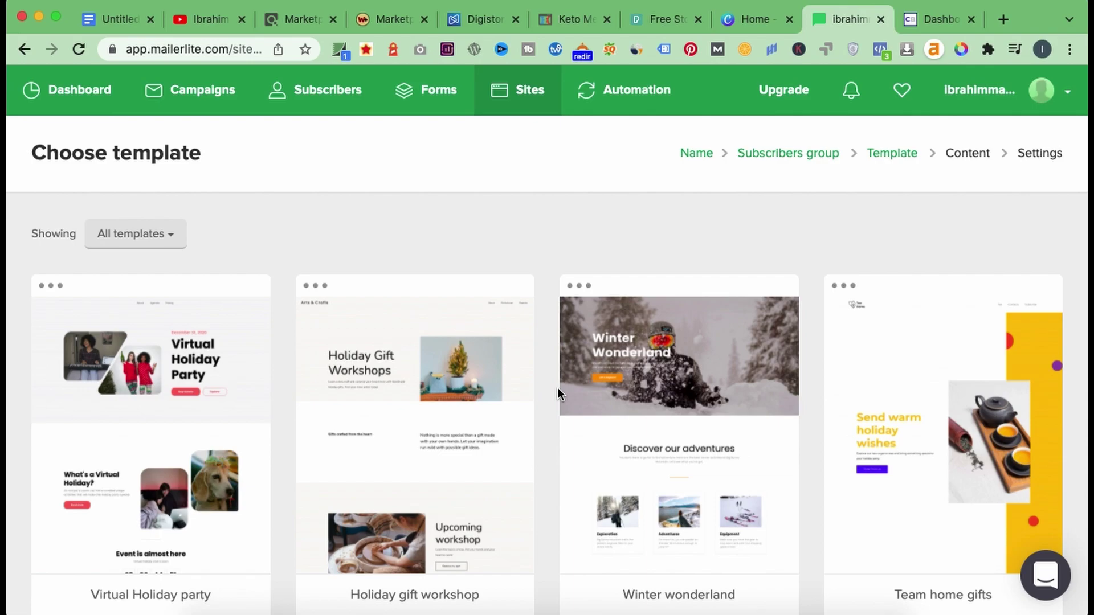
{"action": "scroll", "coordinate": [558, 393], "scroll_direction": "down", "scroll_amount": 15}
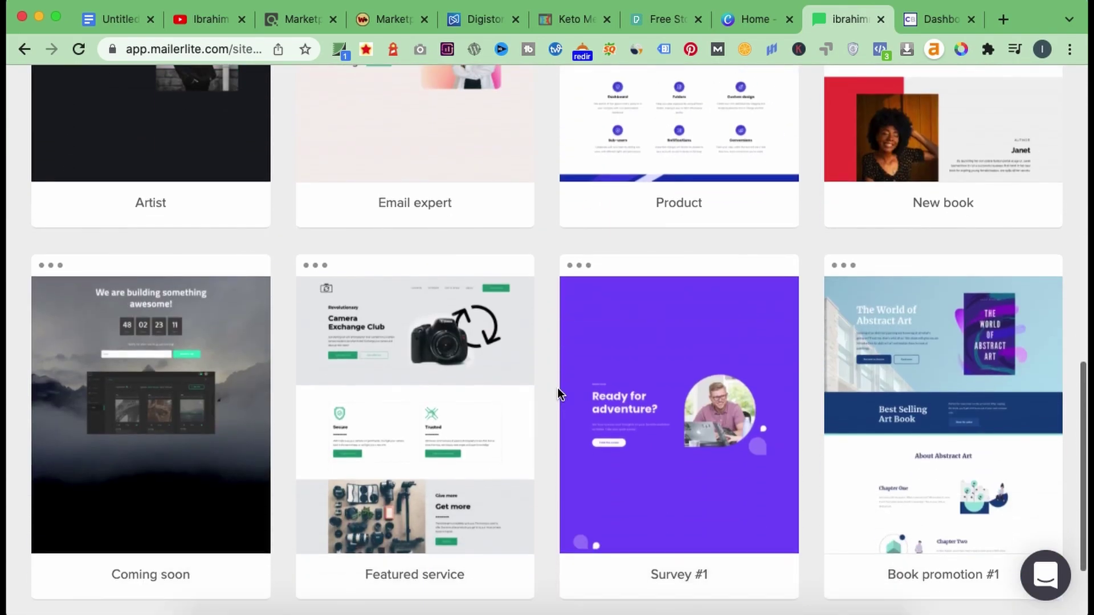
{"action": "scroll", "coordinate": [557, 393], "scroll_direction": "up", "scroll_amount": 8}
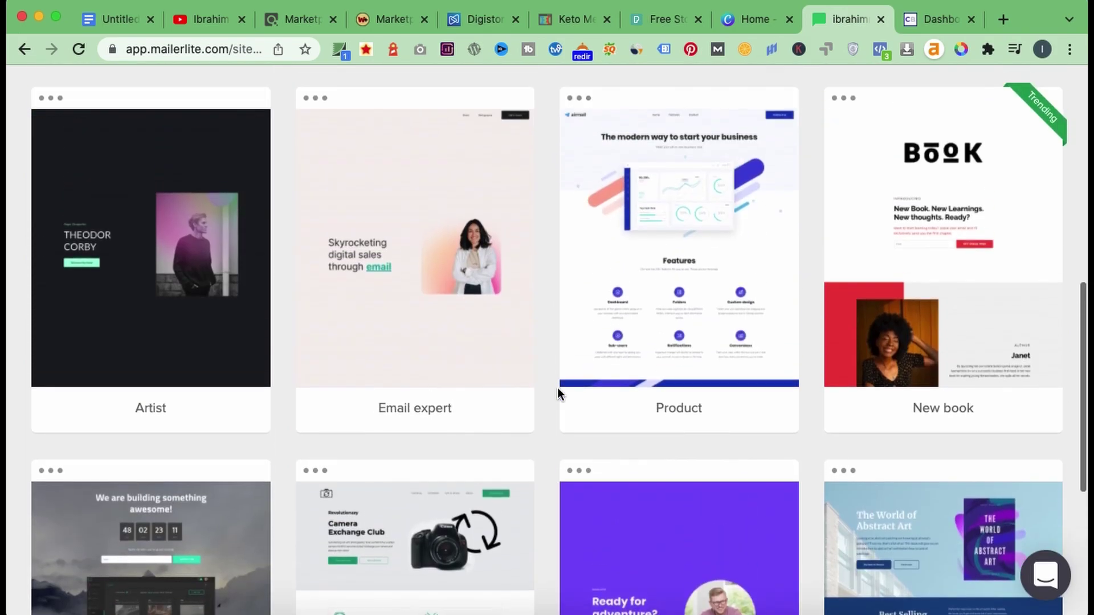
{"action": "scroll", "coordinate": [557, 392], "scroll_direction": "up", "scroll_amount": 4}
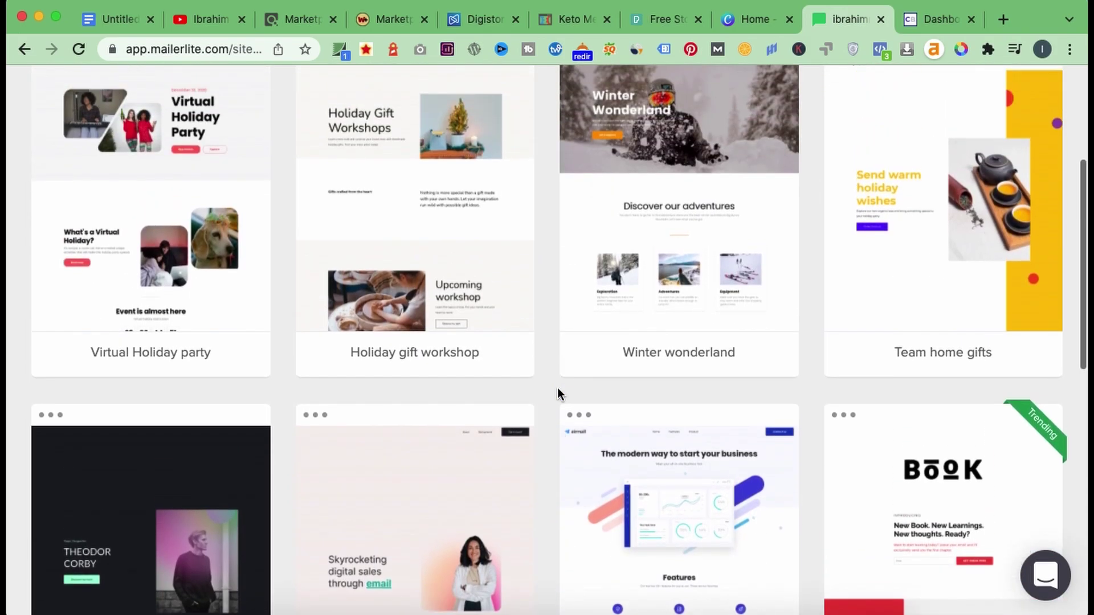
{"action": "scroll", "coordinate": [557, 390], "scroll_direction": "up", "scroll_amount": 1}
{"action": "scroll", "coordinate": [557, 390], "scroll_direction": "up", "scroll_amount": 3}
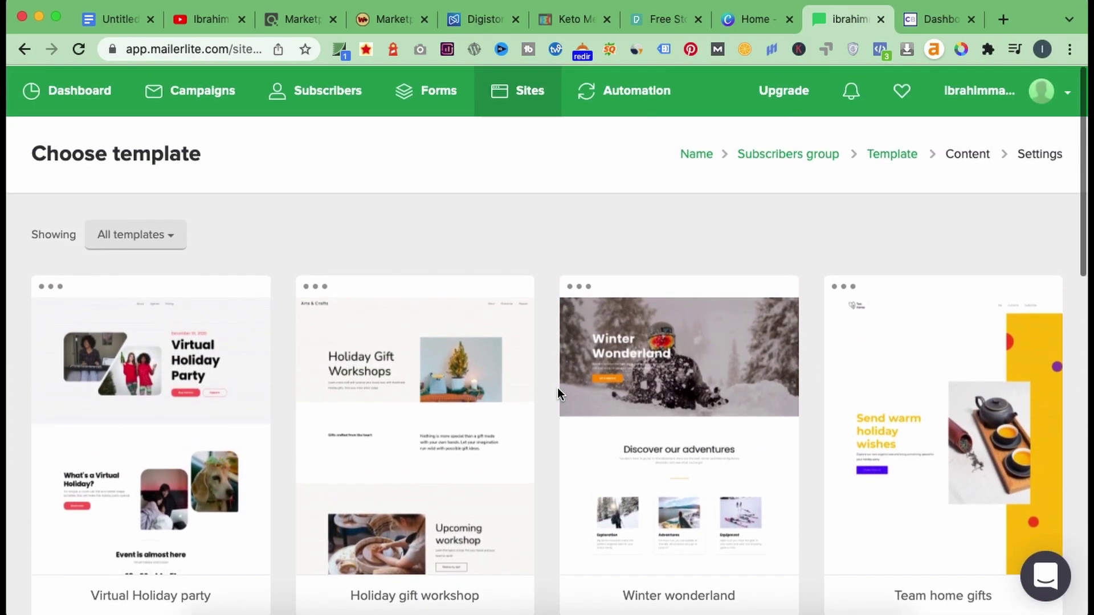
{"action": "scroll", "coordinate": [557, 390], "scroll_direction": "down", "scroll_amount": 3}
{"action": "scroll", "coordinate": [557, 392], "scroll_direction": "down", "scroll_amount": 1}
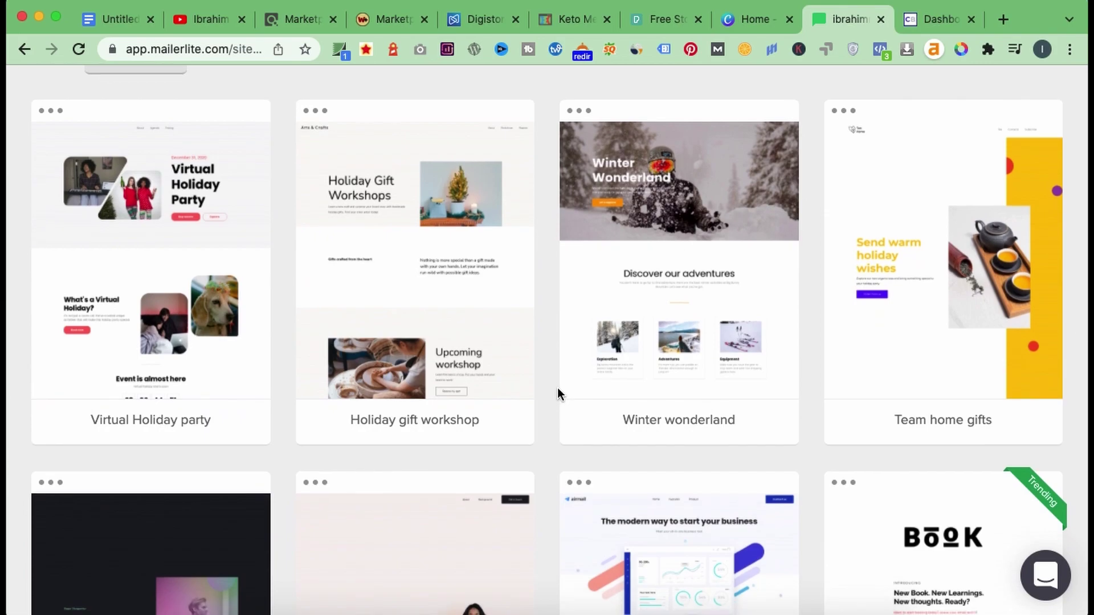
{"action": "scroll", "coordinate": [547, 279], "scroll_direction": "up", "scroll_amount": 1}
{"action": "mouse_move", "coordinate": [175, 310]}
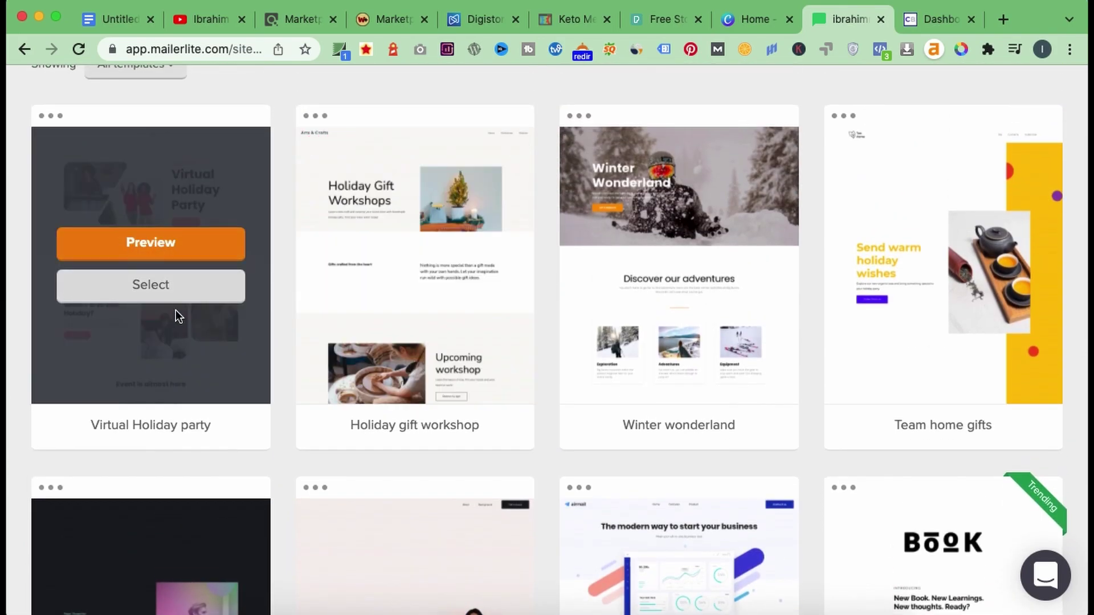
{"action": "left_click", "coordinate": [152, 287]}
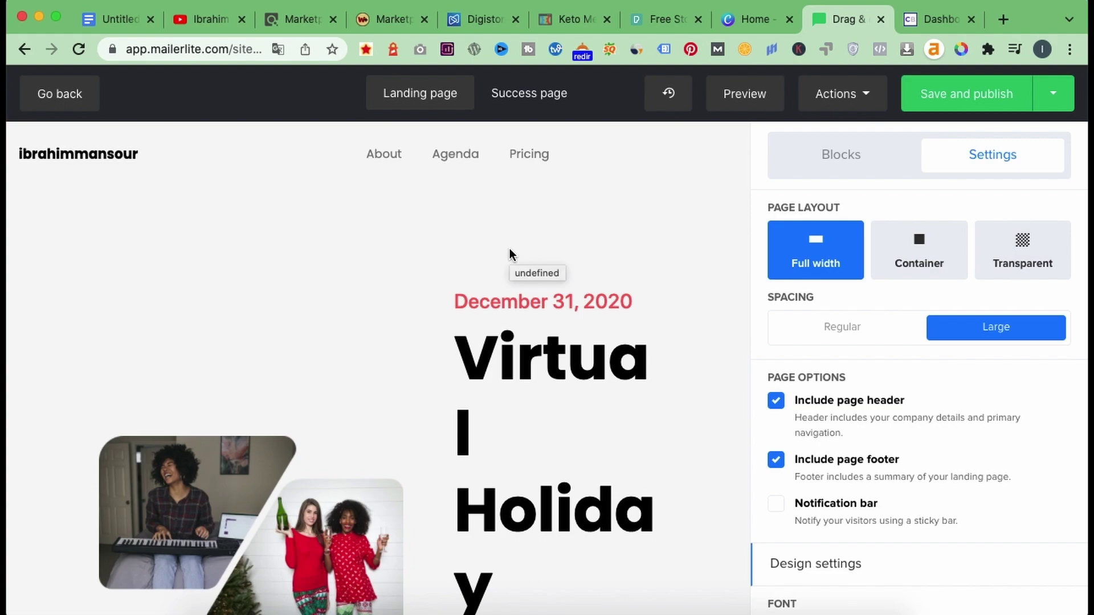
Exclude both the page header and the page footer from the landing page
{"action": "mouse_move", "coordinate": [251, 171]}
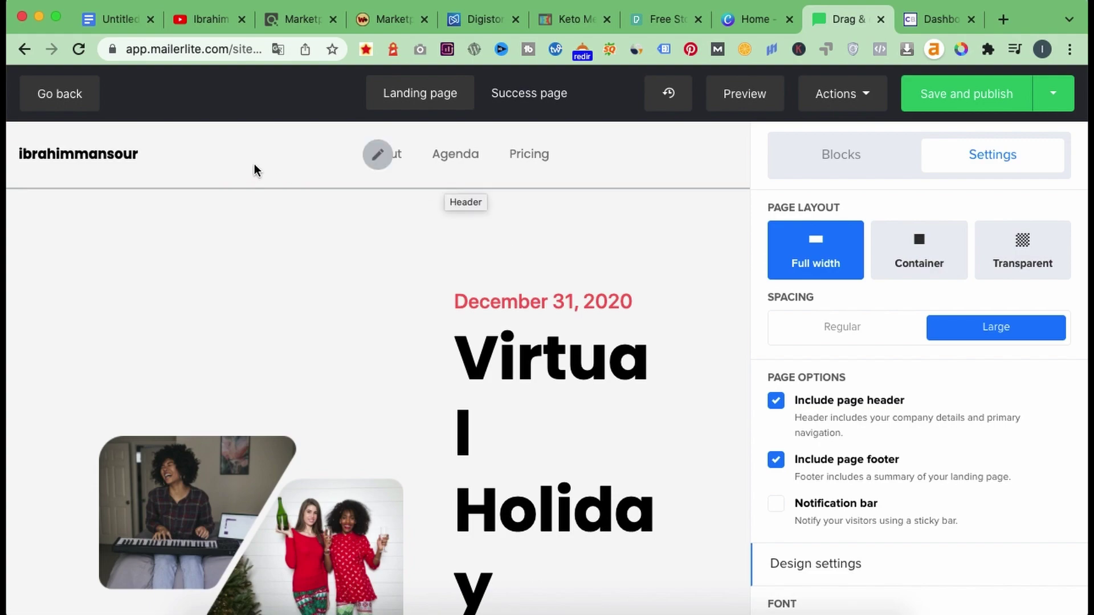
{"action": "left_click", "coordinate": [776, 400]}
{"action": "scroll", "coordinate": [464, 385], "scroll_direction": "down", "scroll_amount": 20}
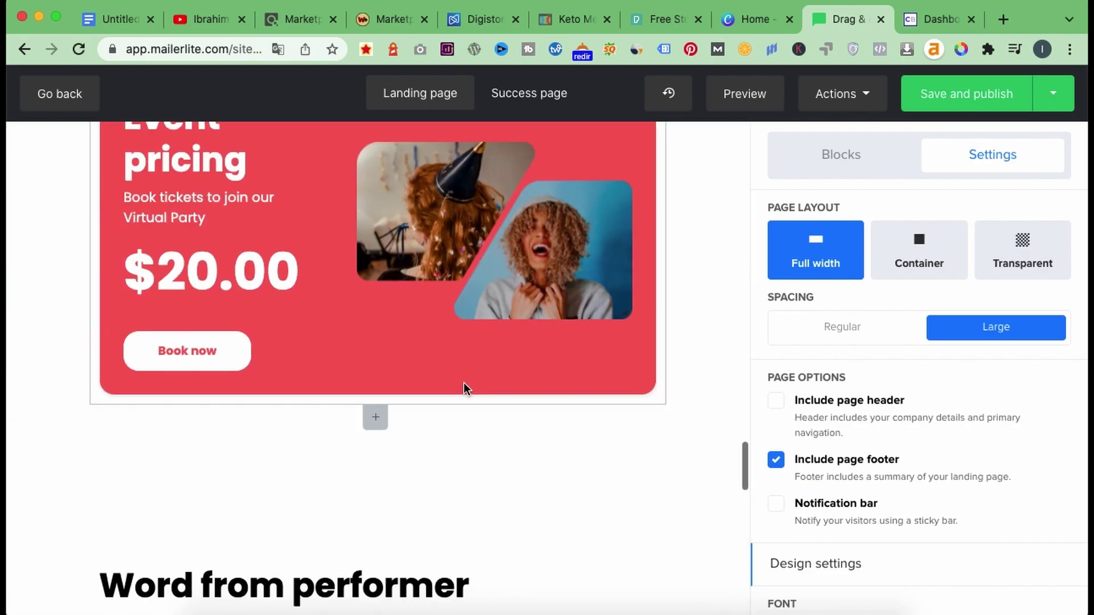
{"action": "left_click", "coordinate": [775, 460]}
Delete all the template's content sections, starting with the Virtual Holiday Party hero, to leave an empty page
{"action": "scroll", "coordinate": [511, 506], "scroll_direction": "up", "scroll_amount": 20}
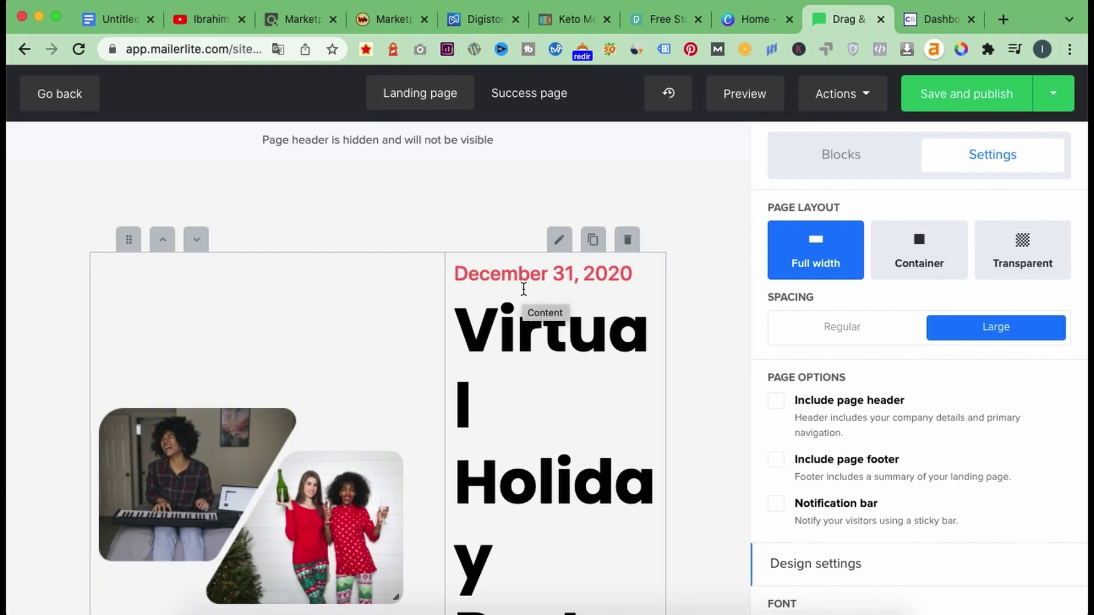
{"action": "left_click", "coordinate": [629, 242]}
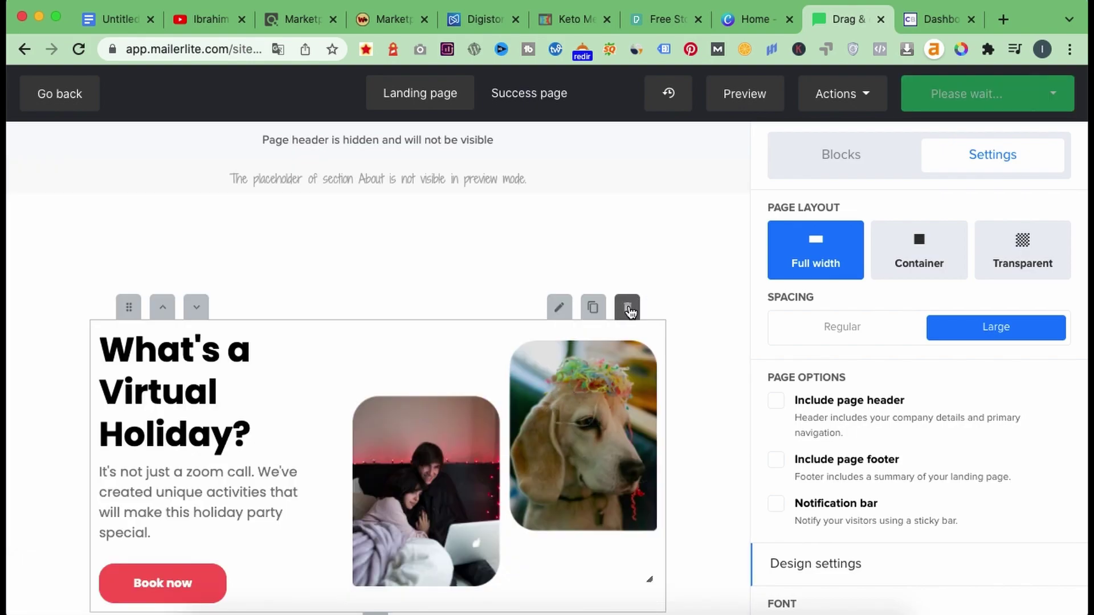
{"action": "left_click", "coordinate": [629, 310]}
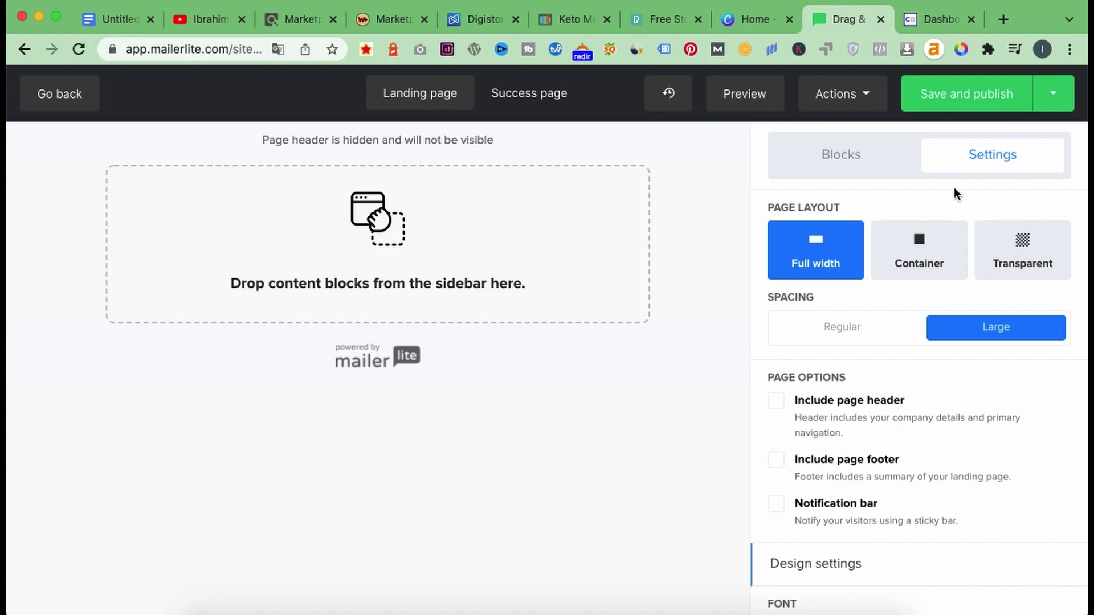
Add an Image block to the empty landing page and place a Text block directly beneath it
{"action": "left_click", "coordinate": [830, 171]}
{"action": "scroll", "coordinate": [892, 340], "scroll_direction": "down", "scroll_amount": 5}
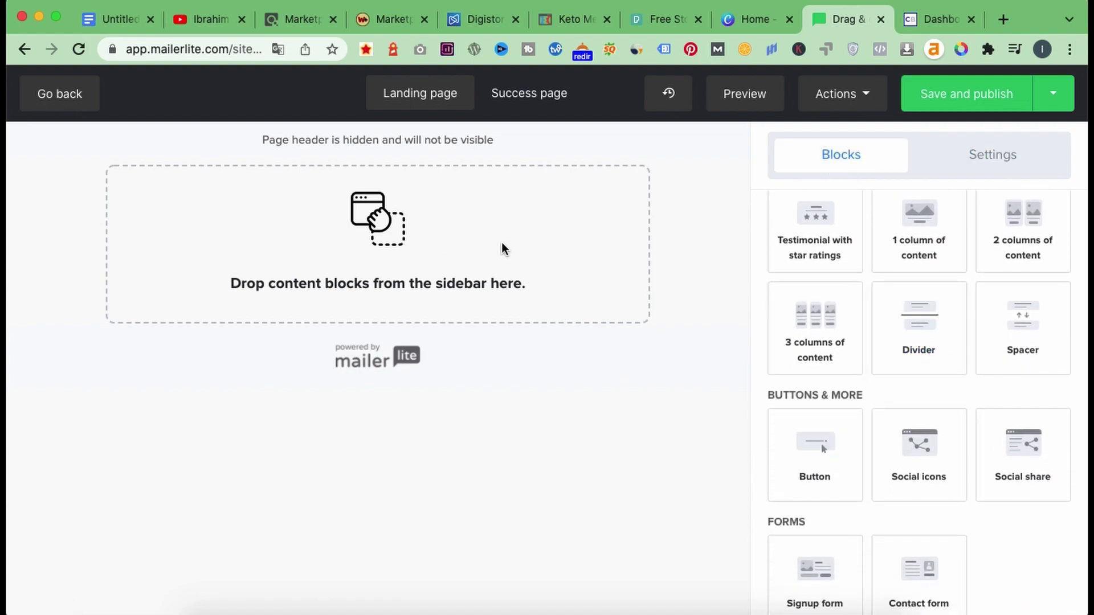
{"action": "scroll", "coordinate": [860, 353], "scroll_direction": "up", "scroll_amount": 1}
{"action": "scroll", "coordinate": [861, 353], "scroll_direction": "up", "scroll_amount": 4}
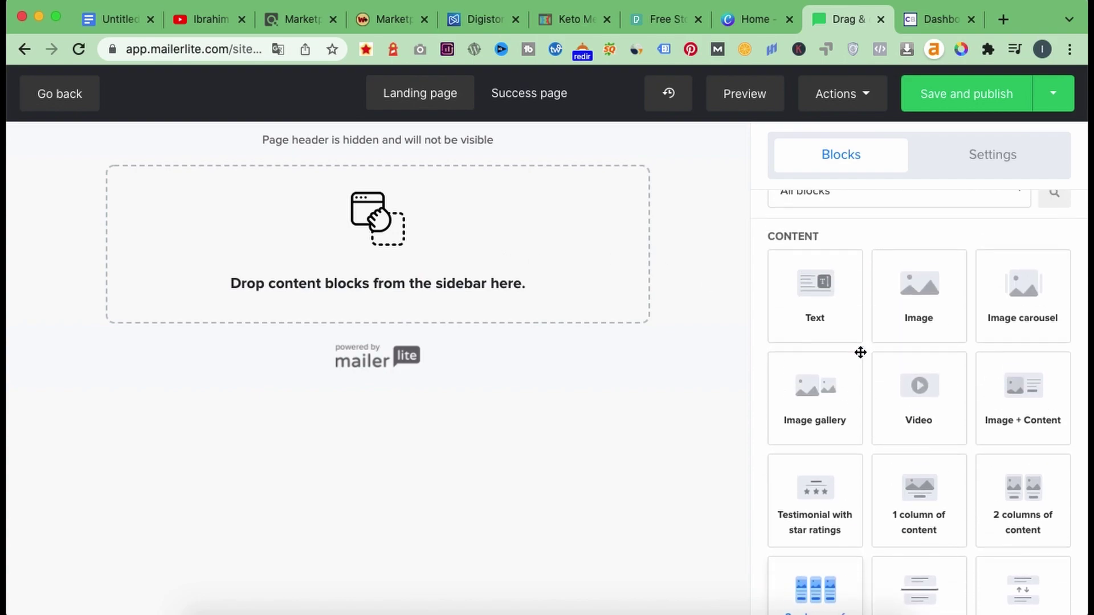
{"action": "left_click_drag", "start_coordinate": [918, 317], "coordinate": [395, 244]}
{"action": "scroll", "coordinate": [882, 432], "scroll_direction": "down", "scroll_amount": 1}
{"action": "scroll", "coordinate": [882, 432], "scroll_direction": "down", "scroll_amount": 1}
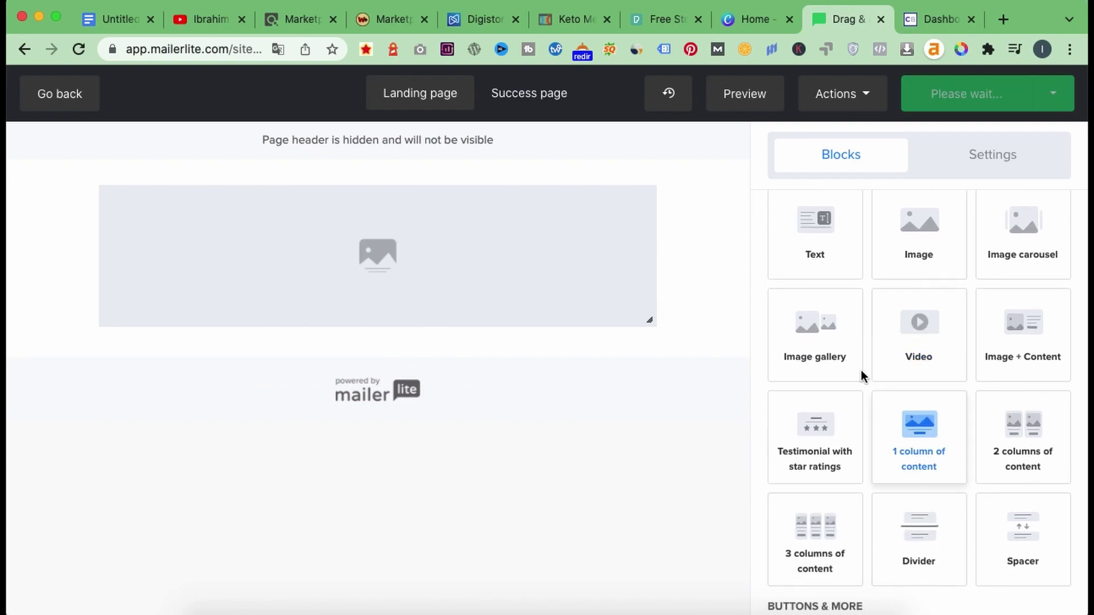
{"action": "left_click_drag", "start_coordinate": [833, 257], "coordinate": [412, 361]}
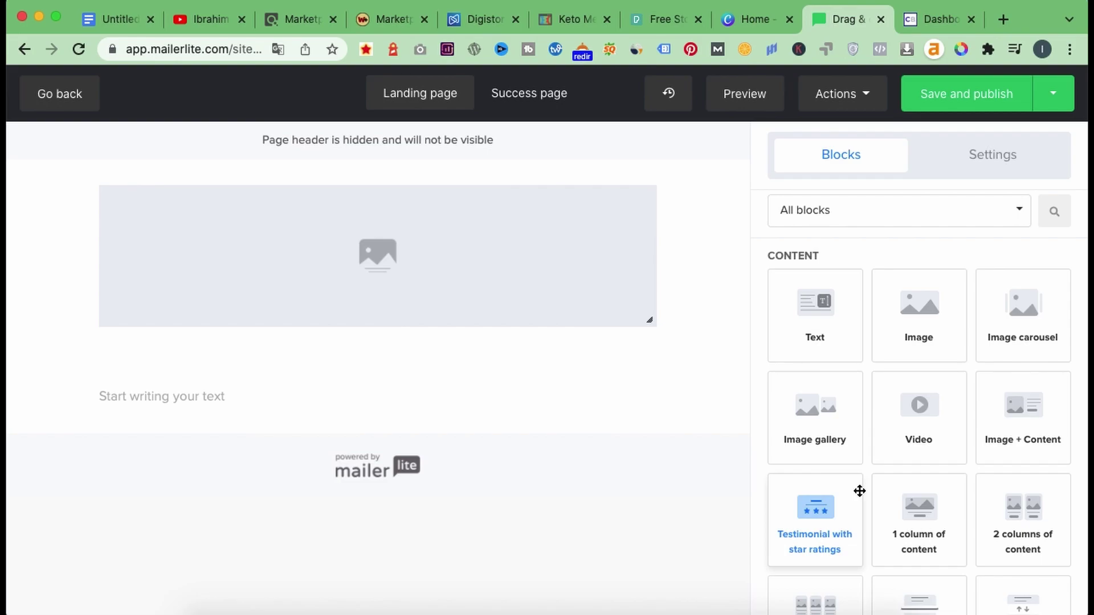
Add a Signup form block directly beneath the Text block on the landing page
{"action": "scroll", "coordinate": [860, 491], "scroll_direction": "down", "scroll_amount": 10}
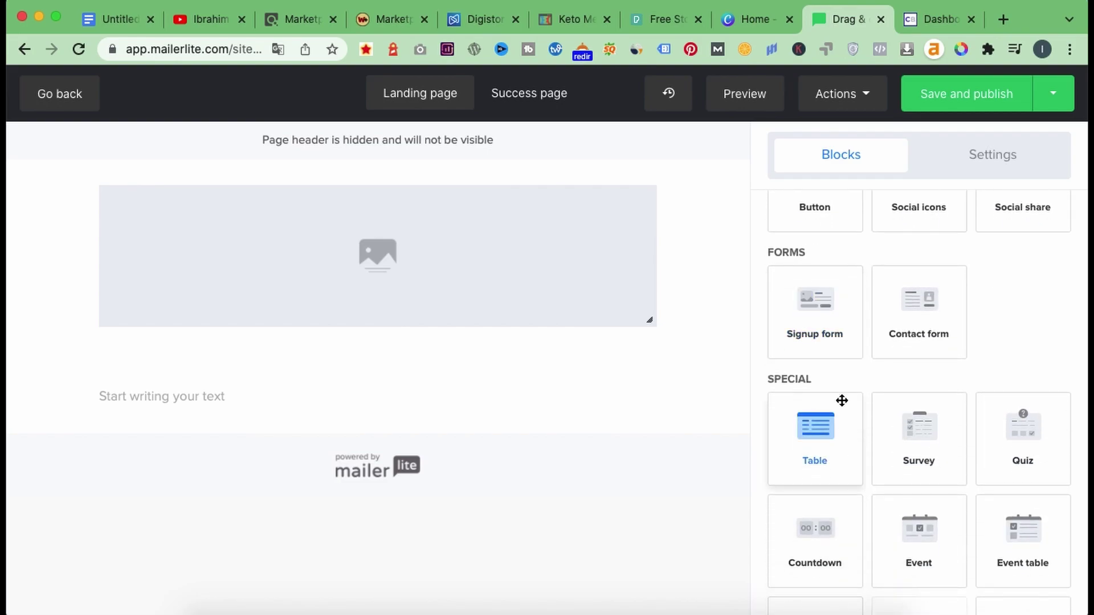
{"action": "left_click_drag", "start_coordinate": [808, 335], "coordinate": [355, 502]}
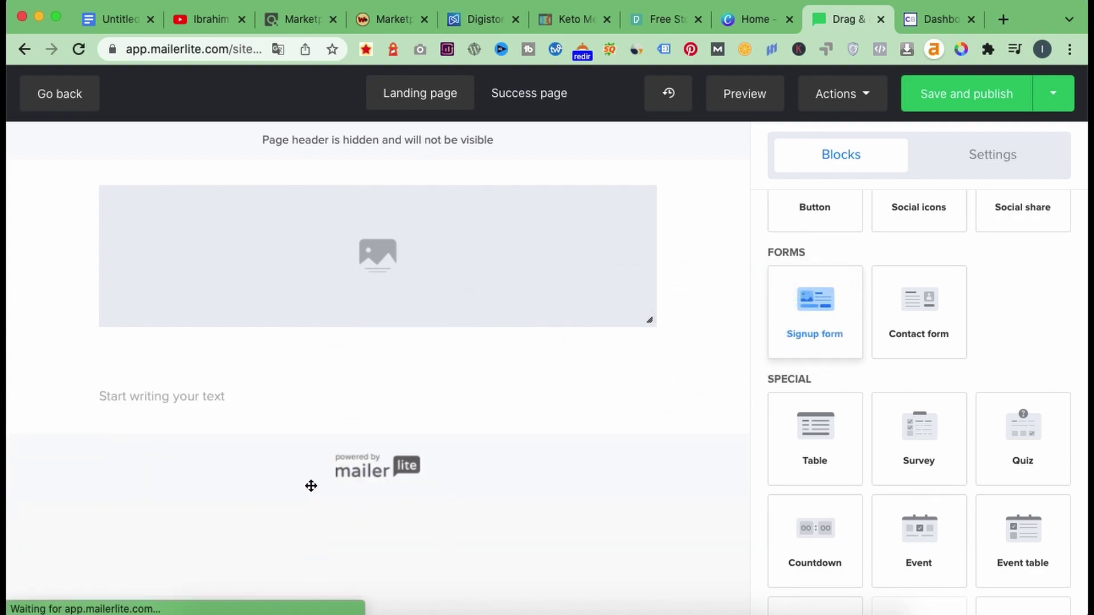
{"action": "left_click_drag", "start_coordinate": [793, 296], "coordinate": [603, 354]}
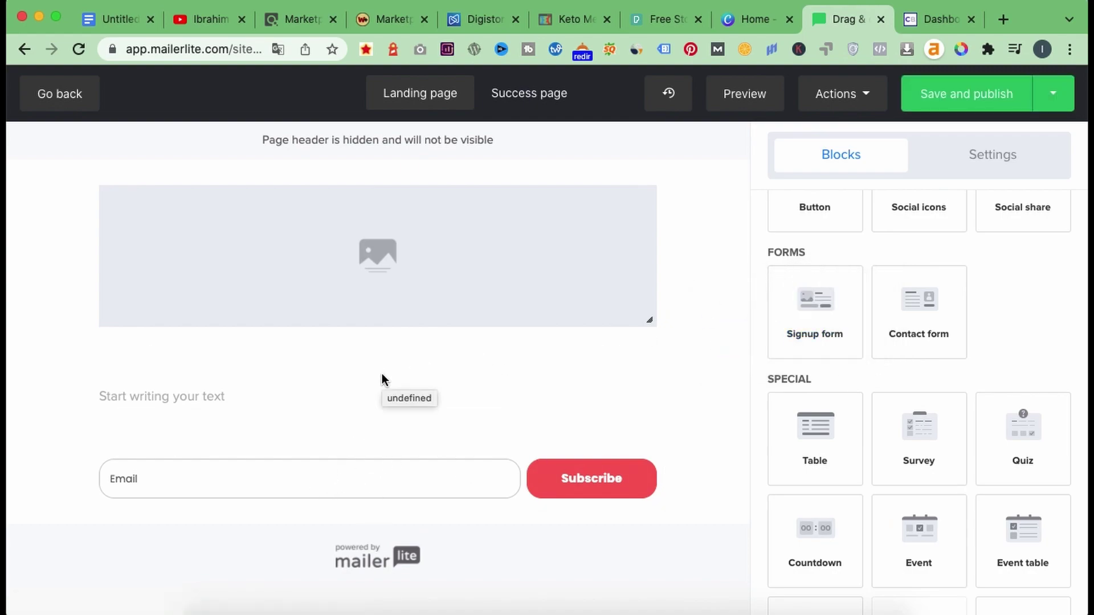
Enter the headline "Get Your Free Keto Book" in the Text block and set its font size to 30px
{"action": "left_click", "coordinate": [253, 397]}
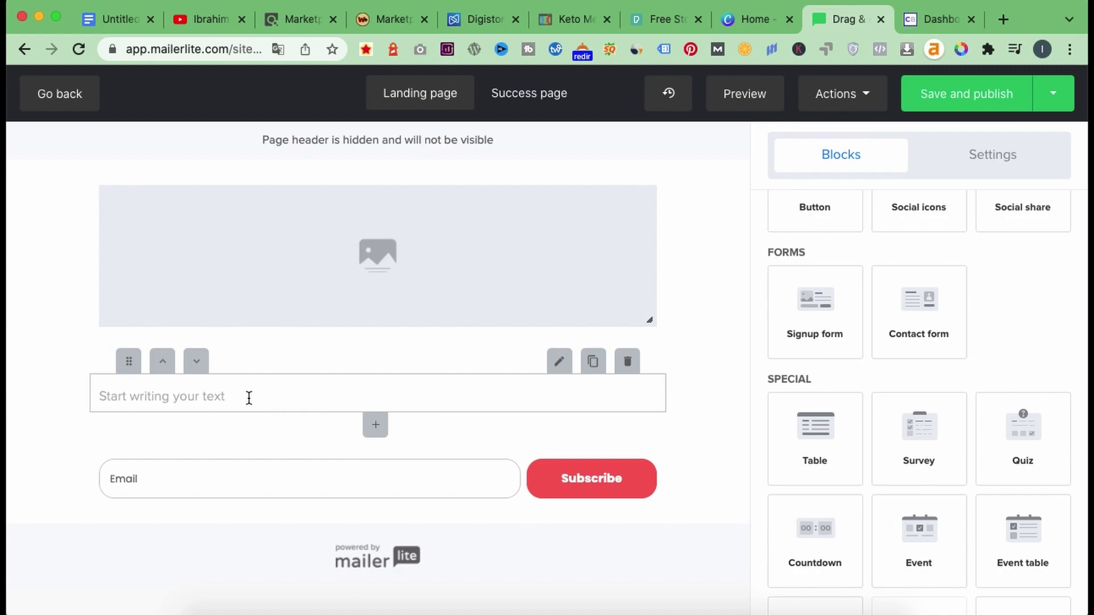
{"action": "type", "text": "Get Your Free Keto Book"}
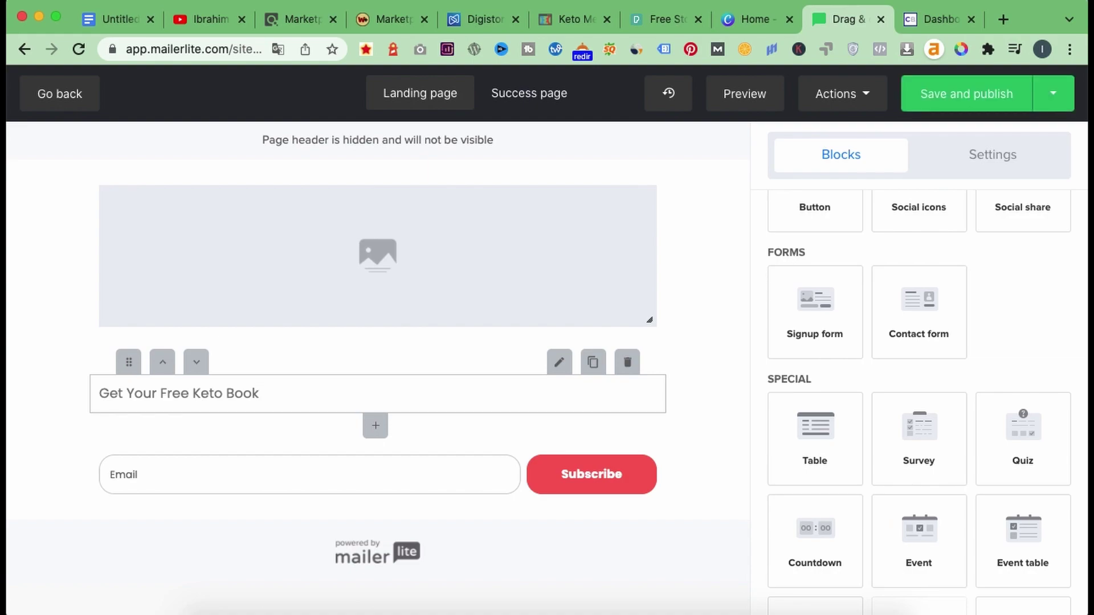
{"action": "triple_click", "coordinate": [382, 393]}
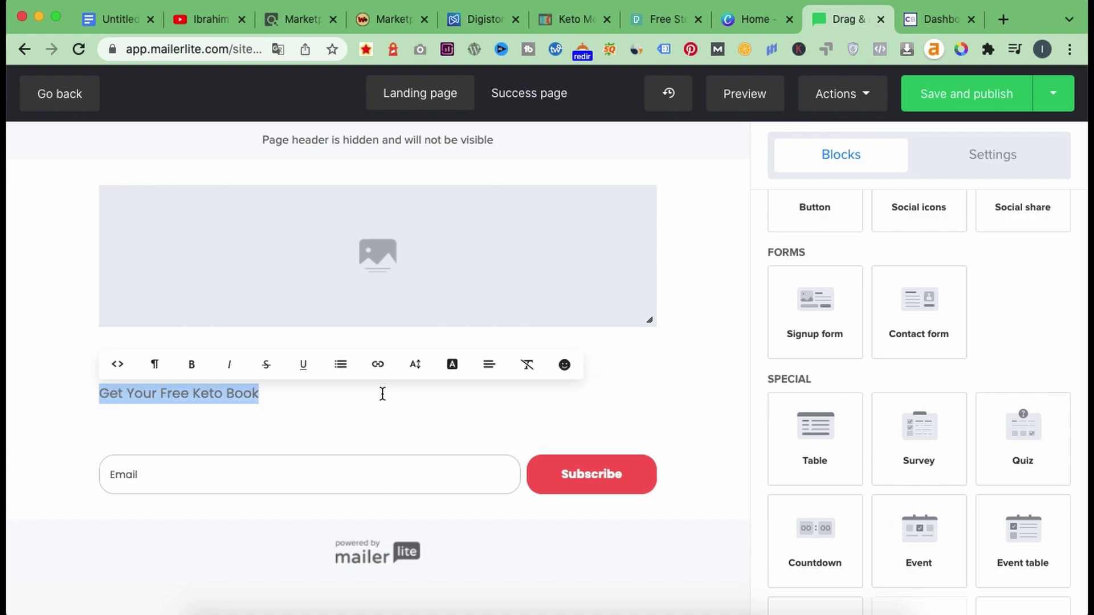
{"action": "left_click", "coordinate": [415, 364]}
{"action": "scroll", "coordinate": [446, 596], "scroll_direction": "down", "scroll_amount": 2}
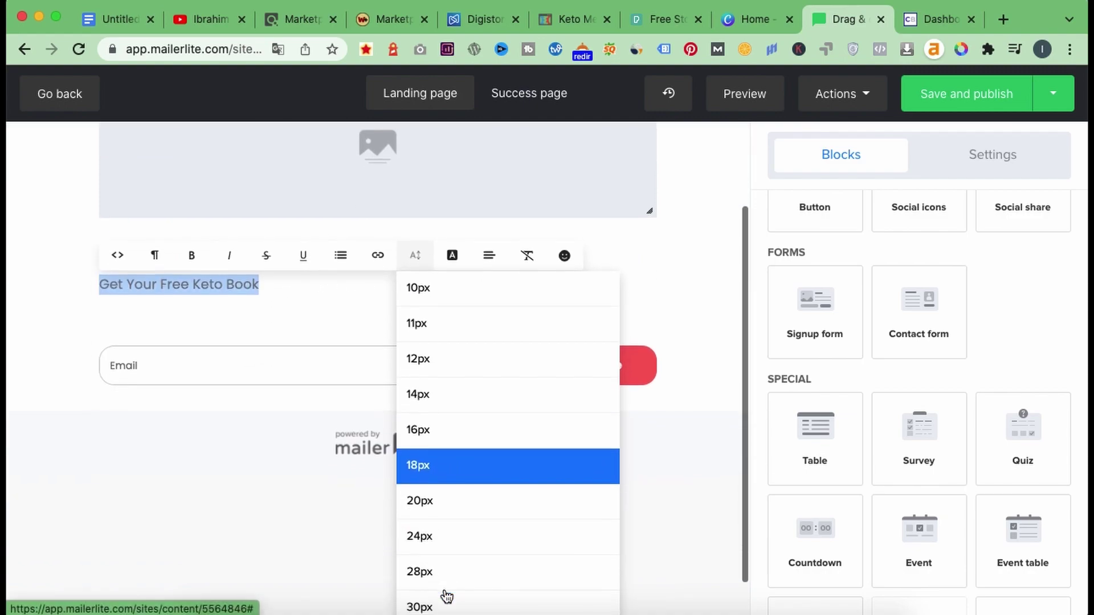
{"action": "left_click", "coordinate": [454, 602]}
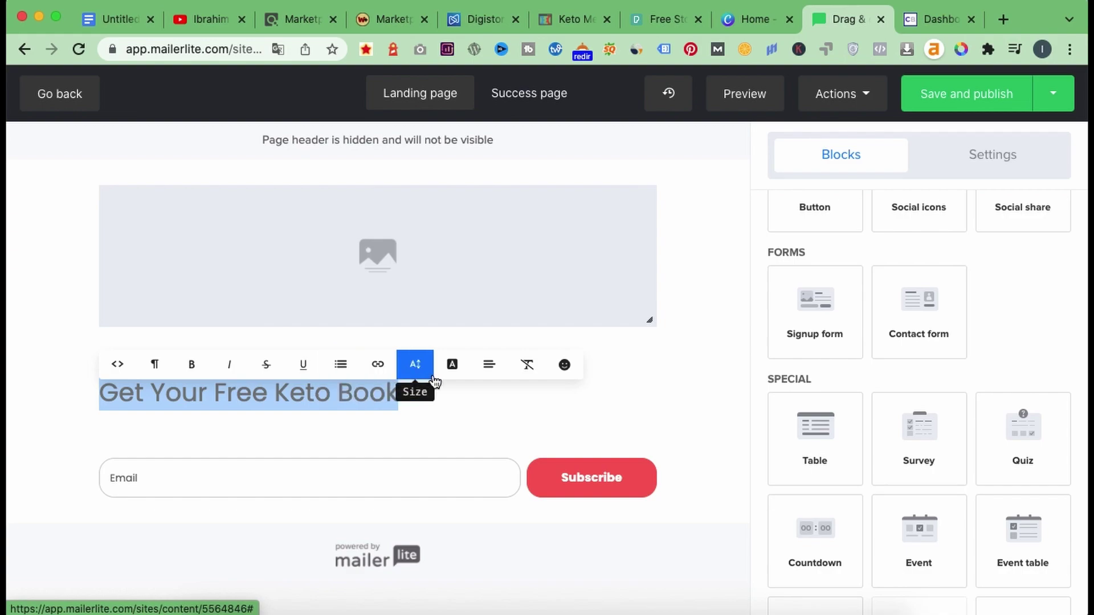
Colour the headline text black and align it to the center
{"action": "left_click", "coordinate": [451, 364]}
{"action": "left_click", "coordinate": [476, 411]}
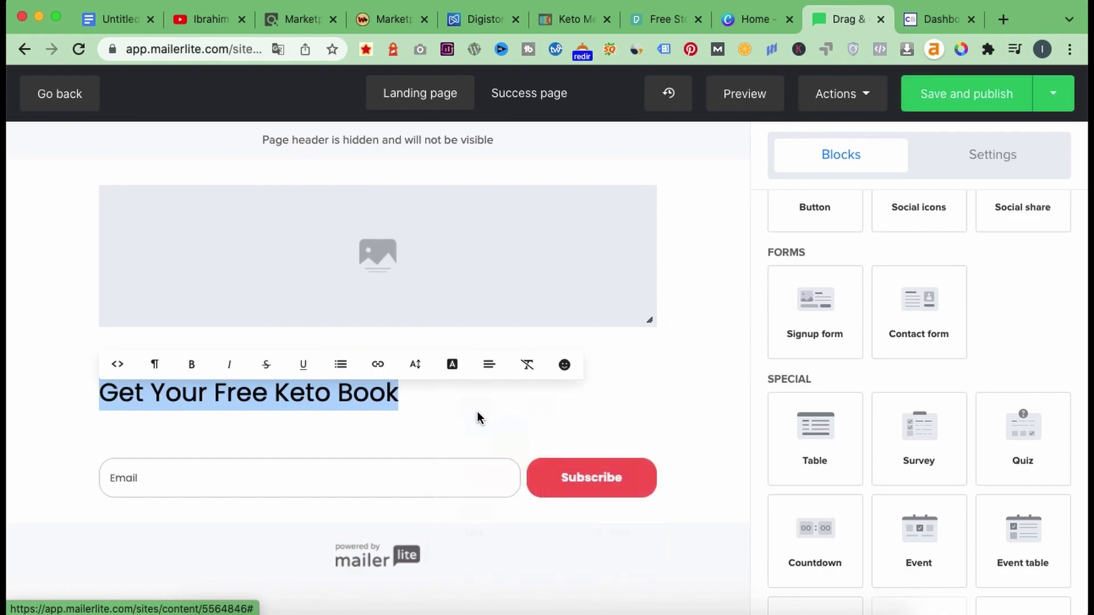
{"action": "left_click", "coordinate": [341, 364]}
{"action": "left_click", "coordinate": [495, 371]}
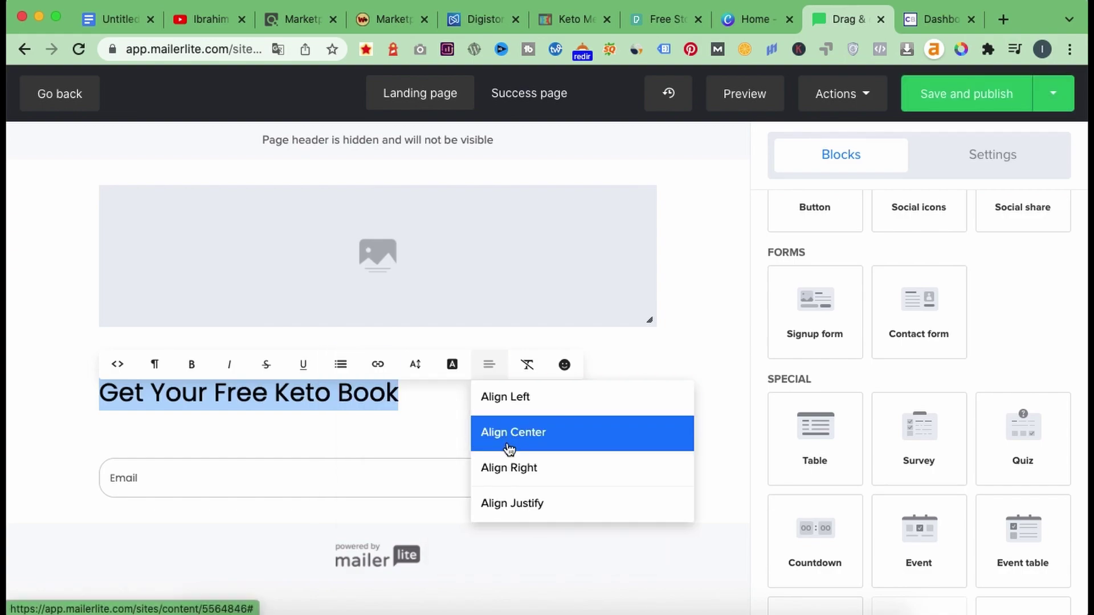
{"action": "left_click", "coordinate": [510, 443]}
{"action": "left_click", "coordinate": [211, 417]}
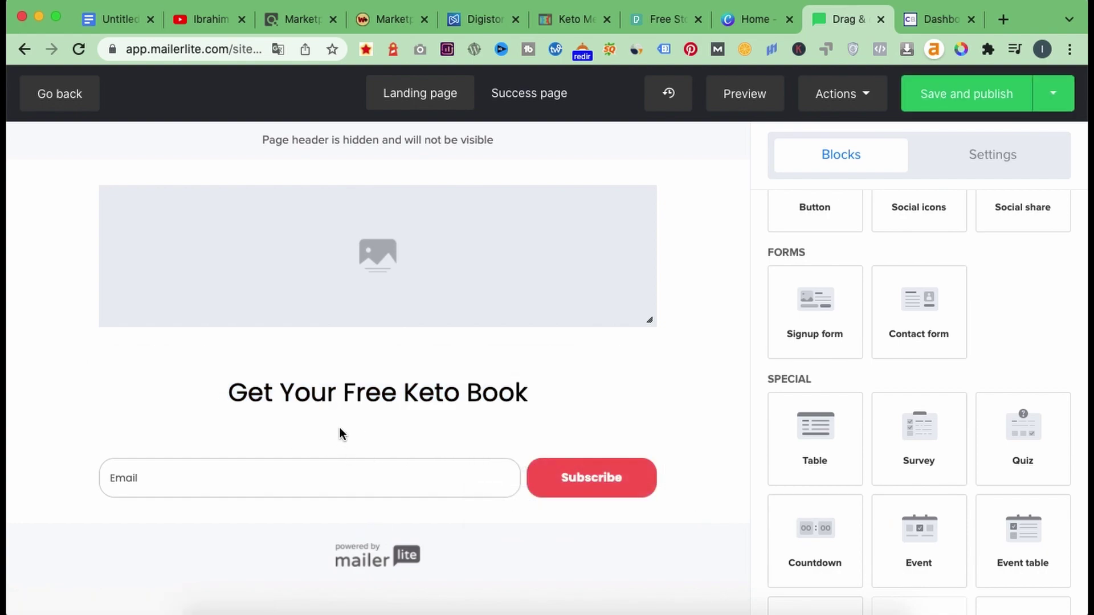
Insert "21 Recipes" before "Keto" so the headline reads "Get Your Free 21 Recipes Keto Book"
{"action": "left_click", "coordinate": [435, 392]}
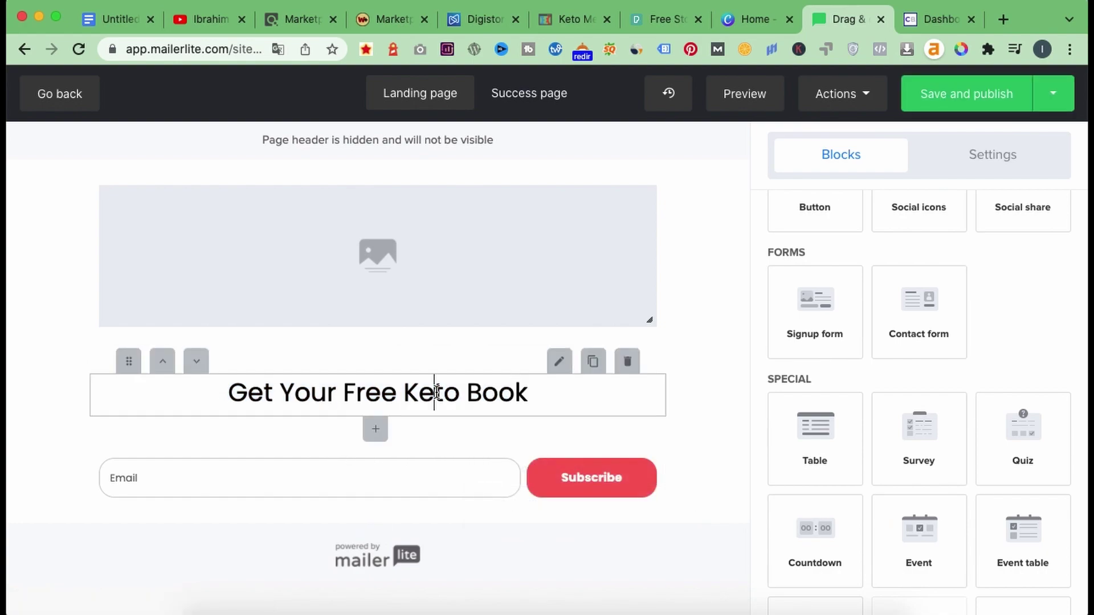
{"action": "left_click", "coordinate": [405, 392]}
{"action": "type", "text": "21 re"}
{"action": "key", "text": "BackSpace"}
{"action": "key", "text": "BackSpace"}
{"action": "type", "text": "Recipes"}
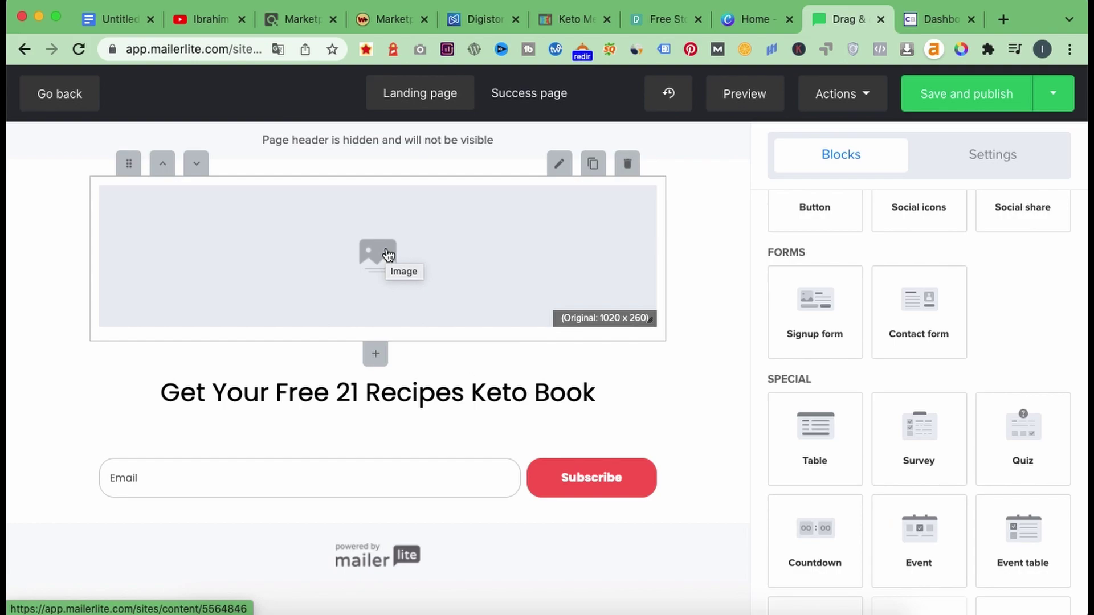
Switch to Canva, create a new Book Cover design and close the Canva home page
{"action": "left_click", "coordinate": [756, 27]}
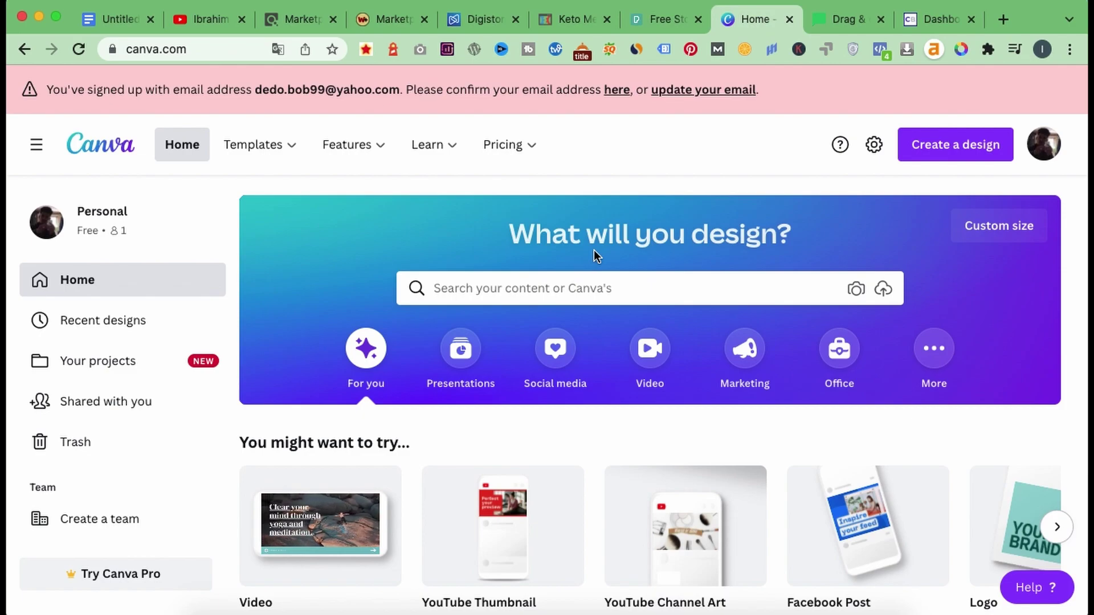
{"action": "left_click", "coordinate": [832, 16]}
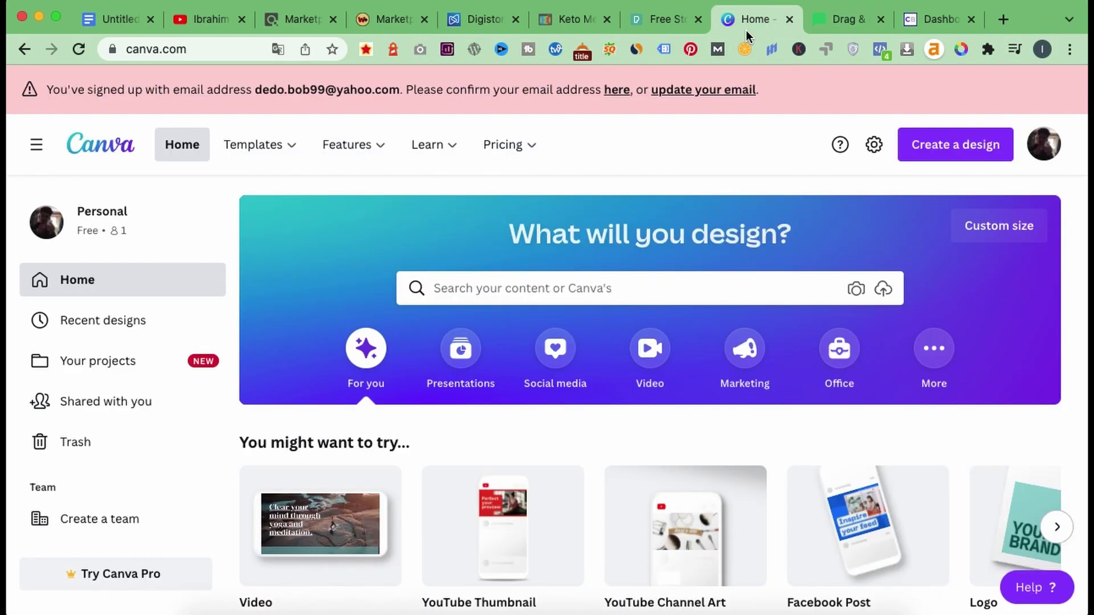
{"action": "left_click", "coordinate": [746, 28]}
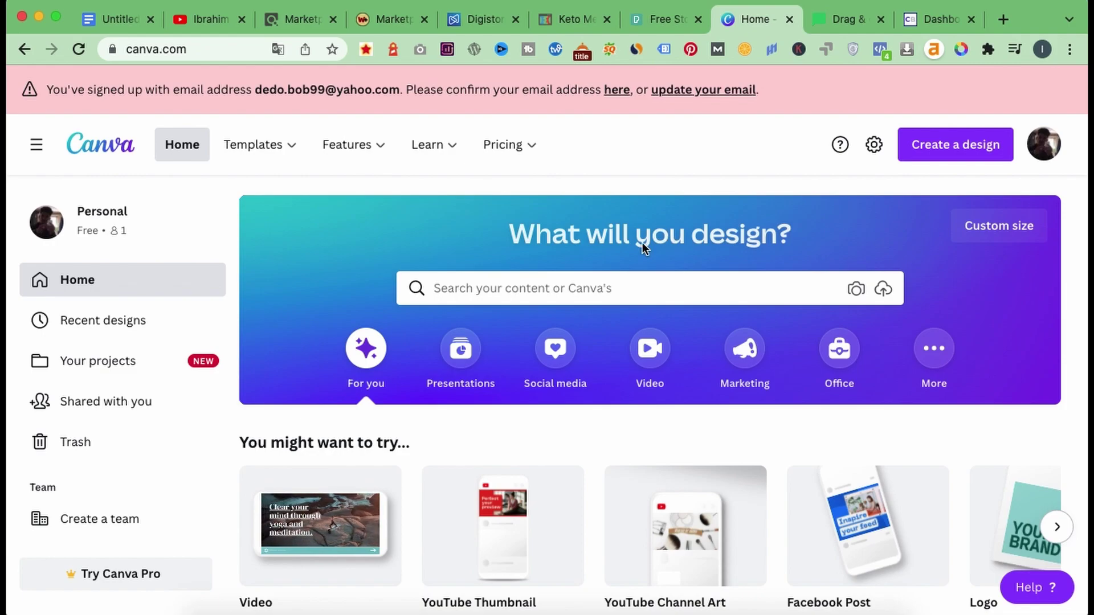
{"action": "left_click", "coordinate": [985, 152]}
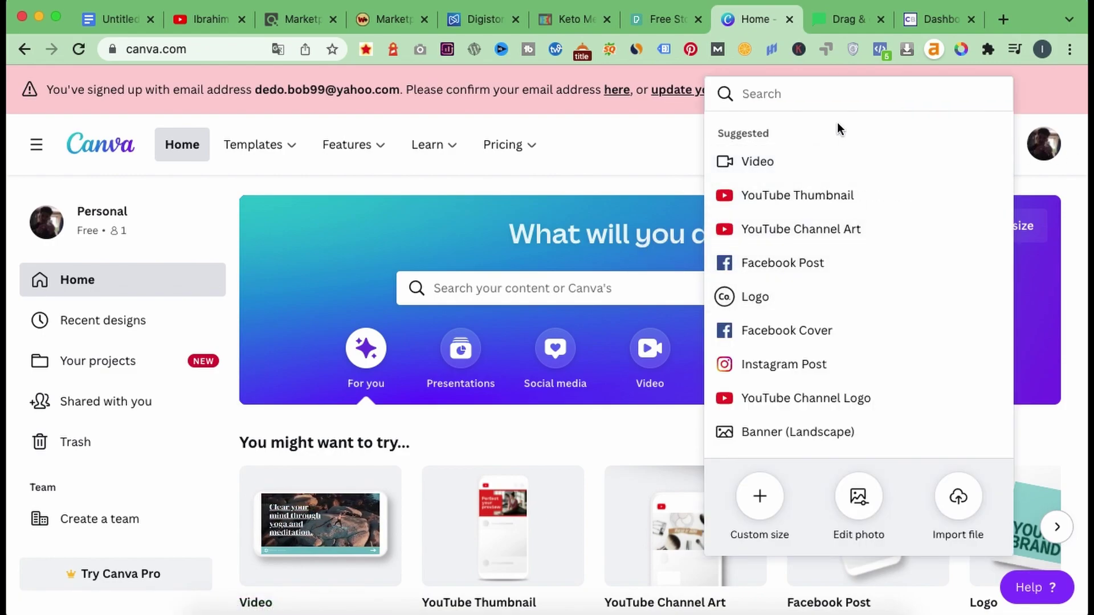
{"action": "type", "text": "book"}
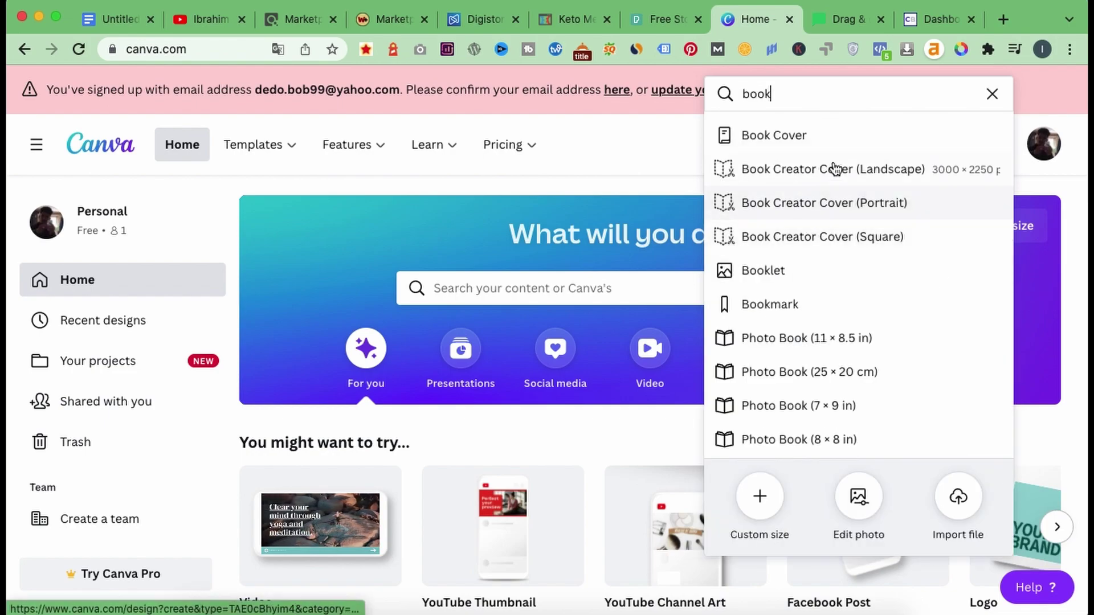
{"action": "left_click", "coordinate": [794, 130]}
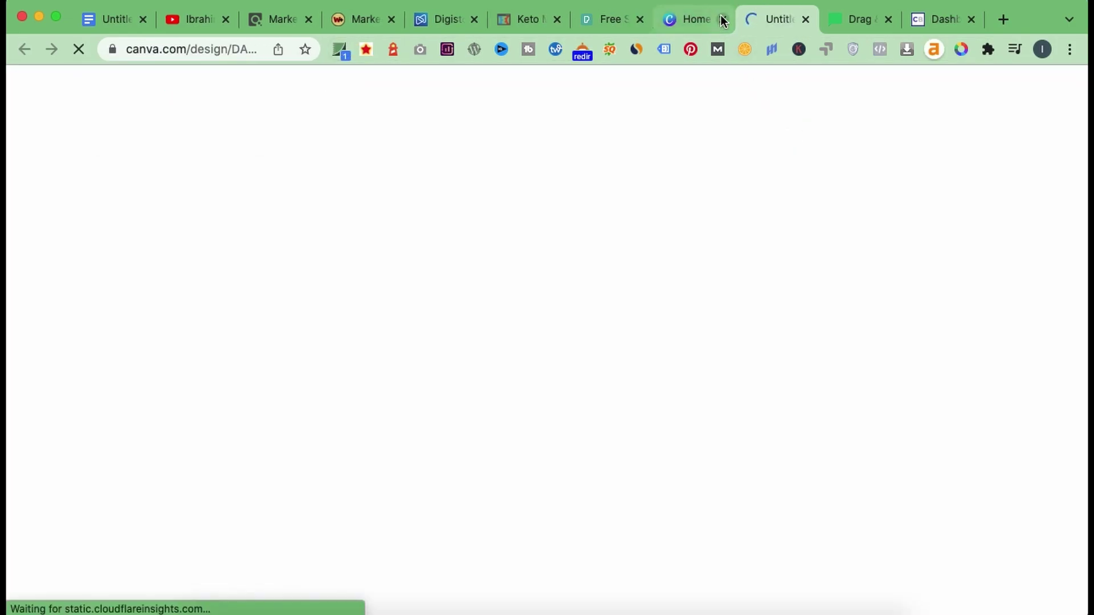
{"action": "left_click", "coordinate": [722, 20]}
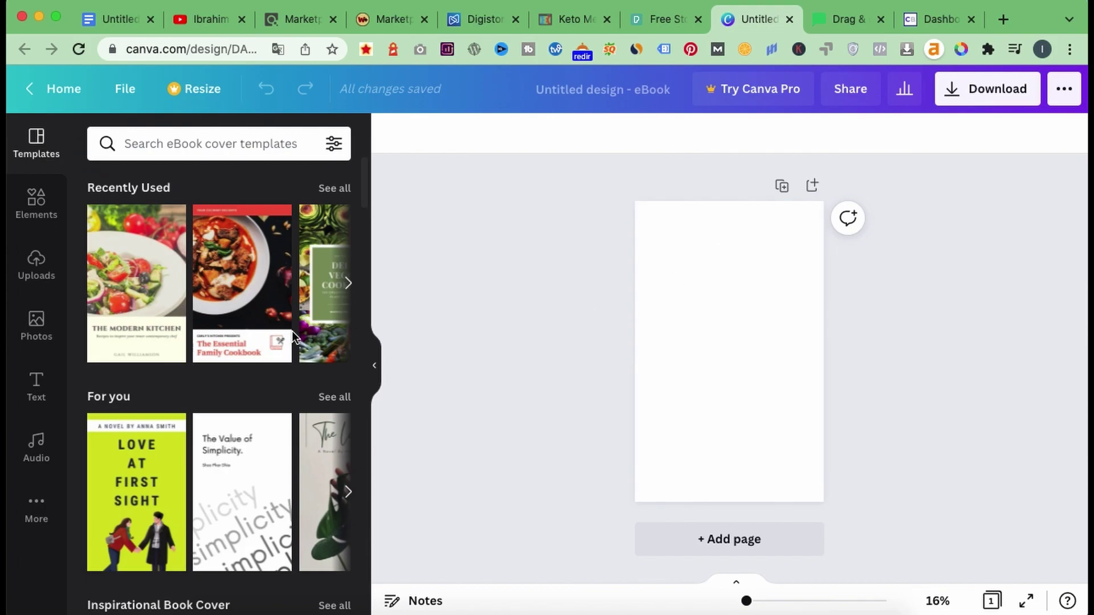
Browse all the Recipe Book Cover templates and apply The Modern Kitchen template with the salad photo
{"action": "scroll", "coordinate": [292, 331], "scroll_direction": "down", "scroll_amount": 10}
{"action": "scroll", "coordinate": [292, 336], "scroll_direction": "down", "scroll_amount": 15}
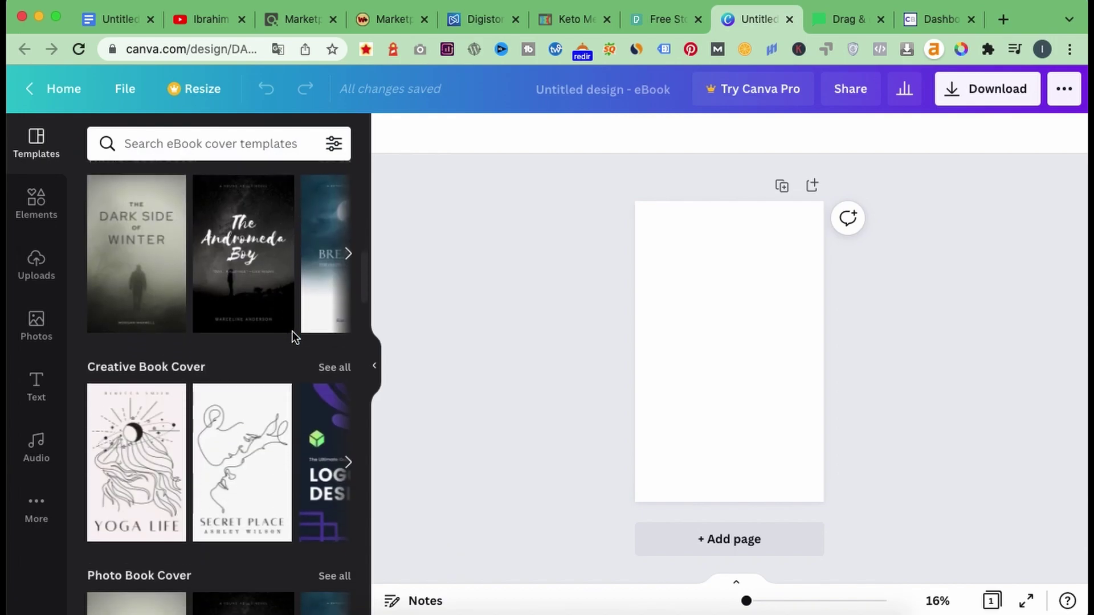
{"action": "scroll", "coordinate": [293, 336], "scroll_direction": "down", "scroll_amount": 15}
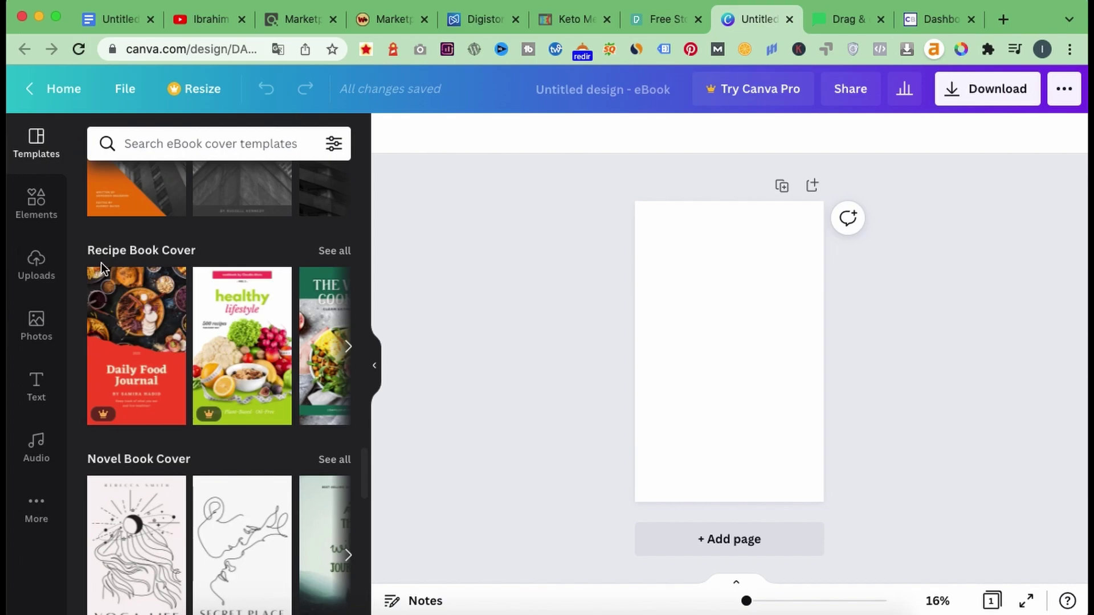
{"action": "left_click", "coordinate": [331, 254]}
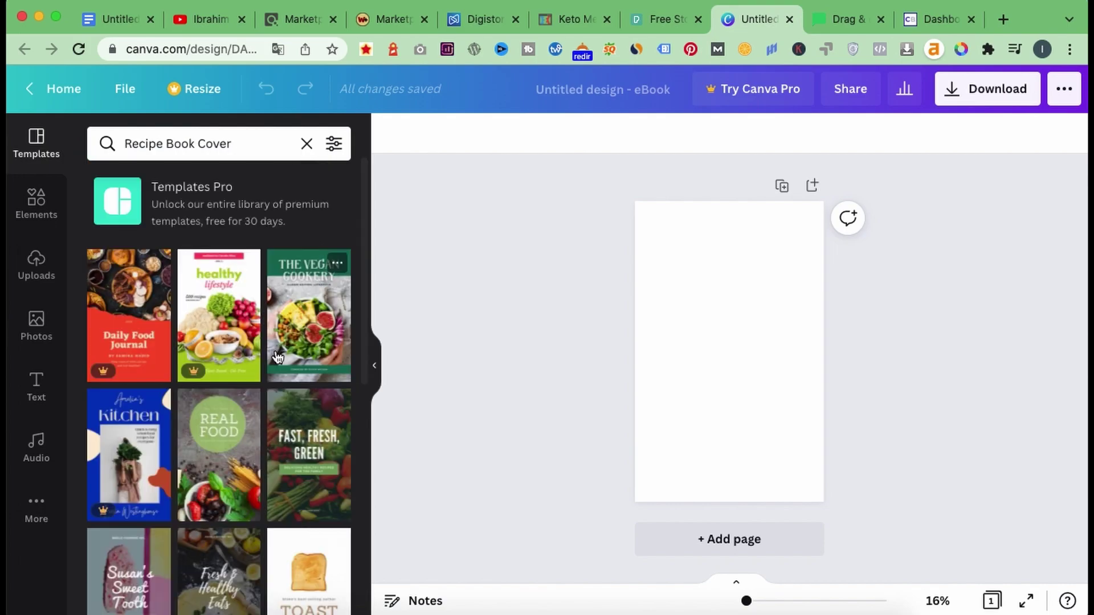
{"action": "scroll", "coordinate": [277, 357], "scroll_direction": "down", "scroll_amount": 3}
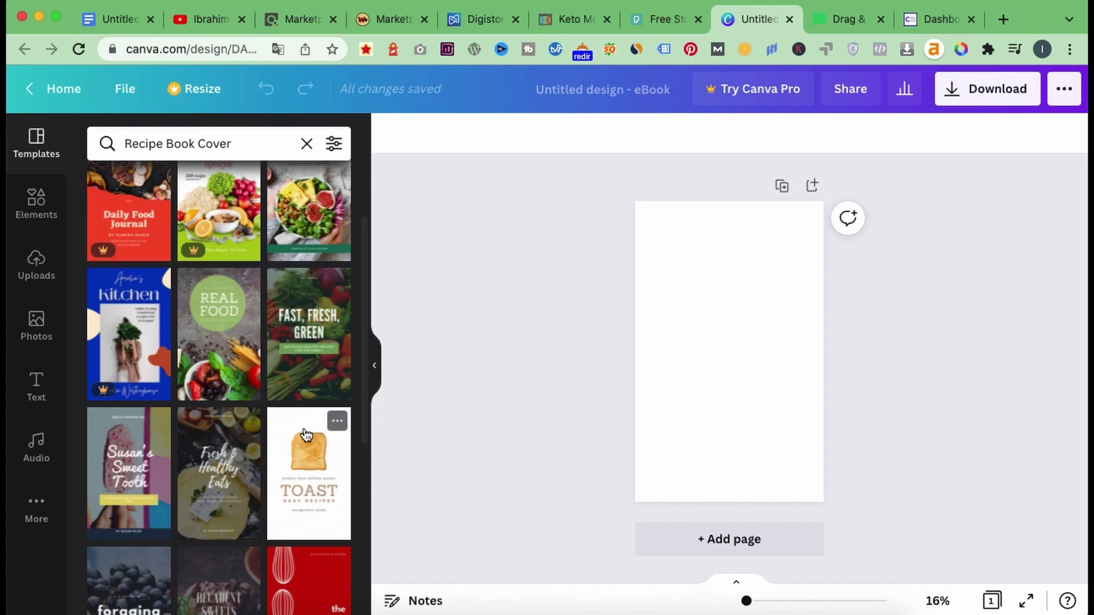
{"action": "scroll", "coordinate": [301, 436], "scroll_direction": "down", "scroll_amount": 10}
{"action": "left_click", "coordinate": [140, 438]}
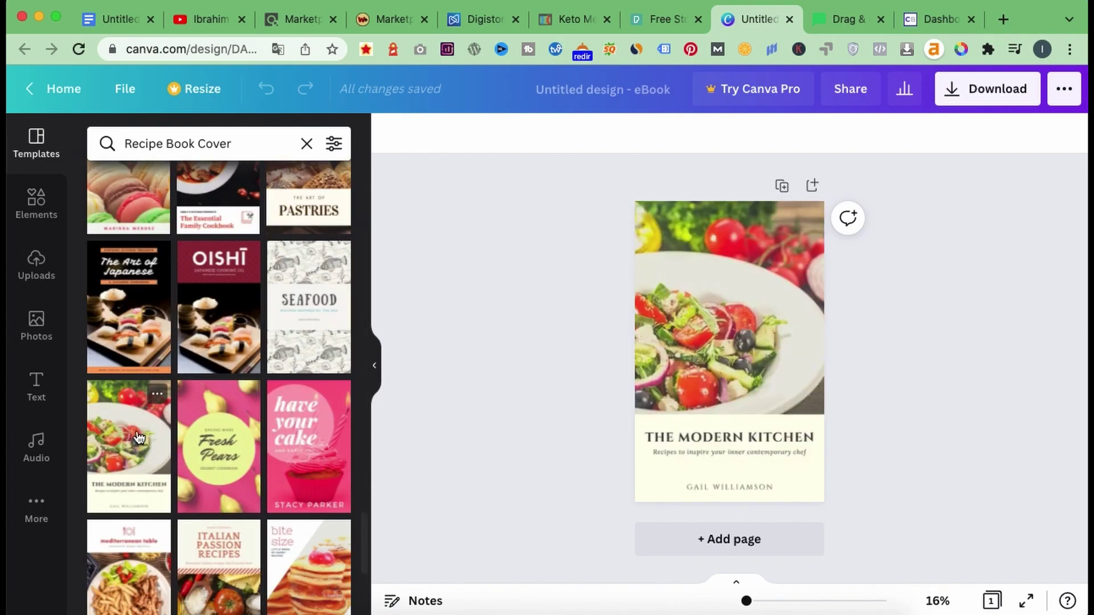
Replace the cover title "The Modern Kitchen" with "FREE KETO RECIPES BOOK"
{"action": "double_click", "coordinate": [712, 439]}
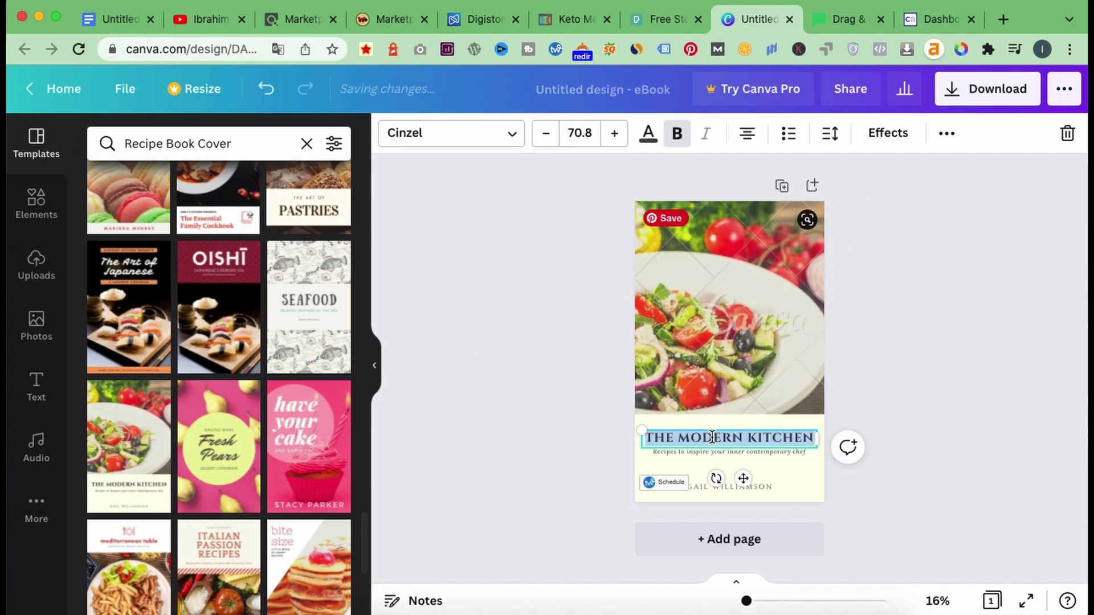
{"action": "type", "text": "FREE"}
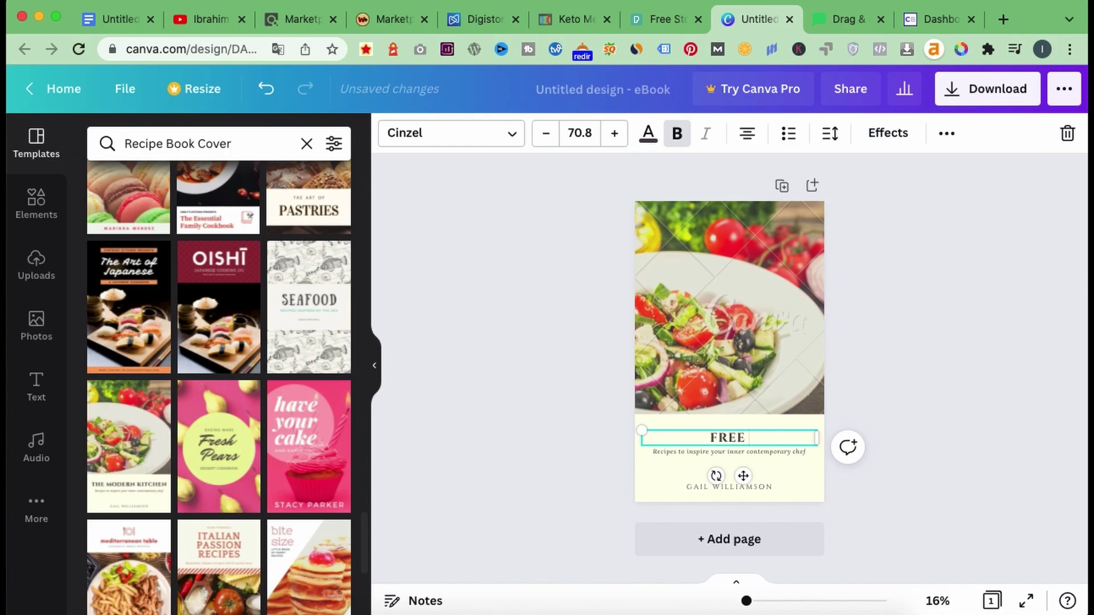
{"action": "type", "text": " KETO RECIPE"}
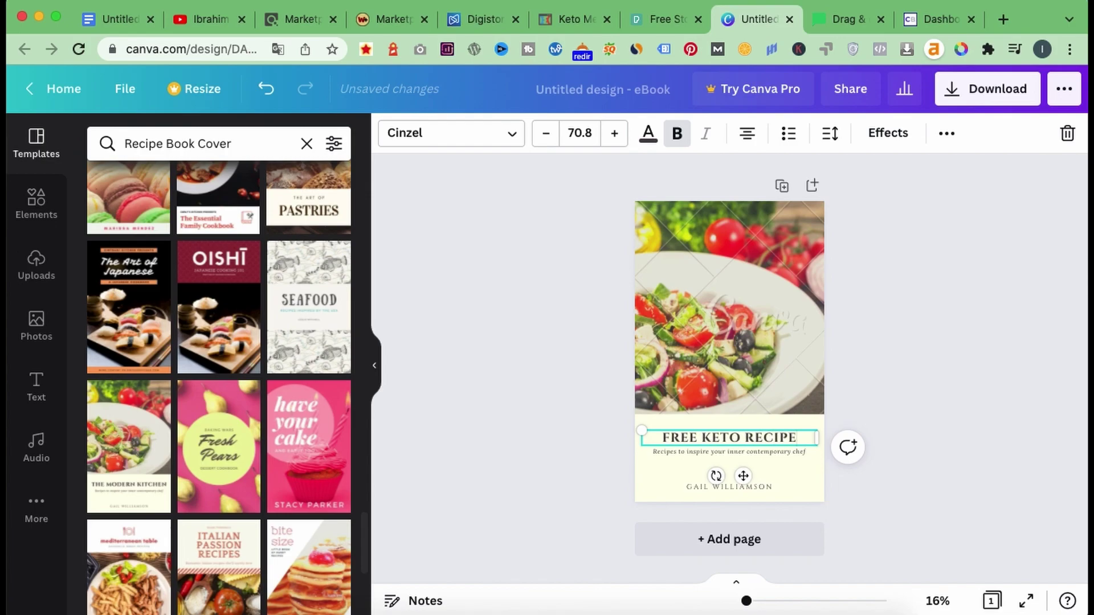
{"action": "type", "text": "S BOOK"}
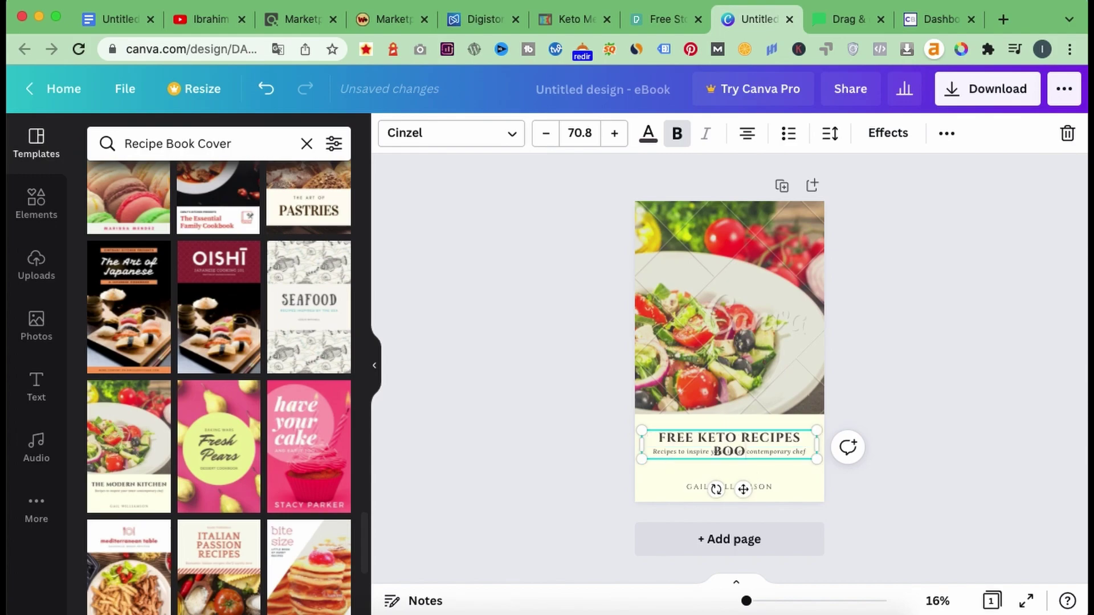
{"action": "left_click", "coordinate": [779, 468]}
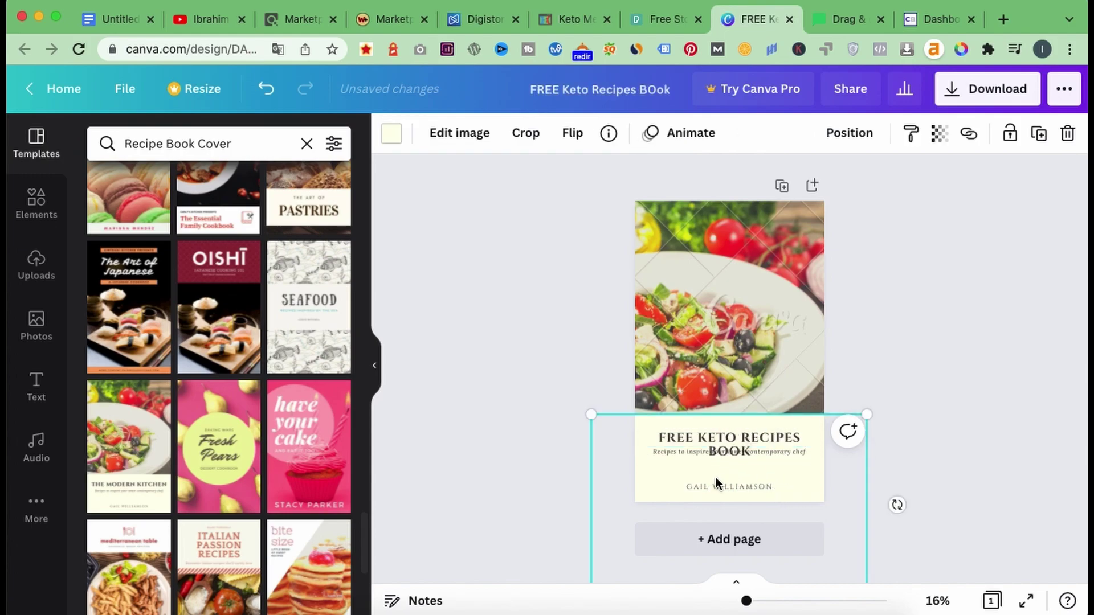
Delete the subtitle line under the cover title and move the title slightly down into the free space
{"action": "left_click", "coordinate": [670, 456]}
{"action": "key", "text": "Delete"}
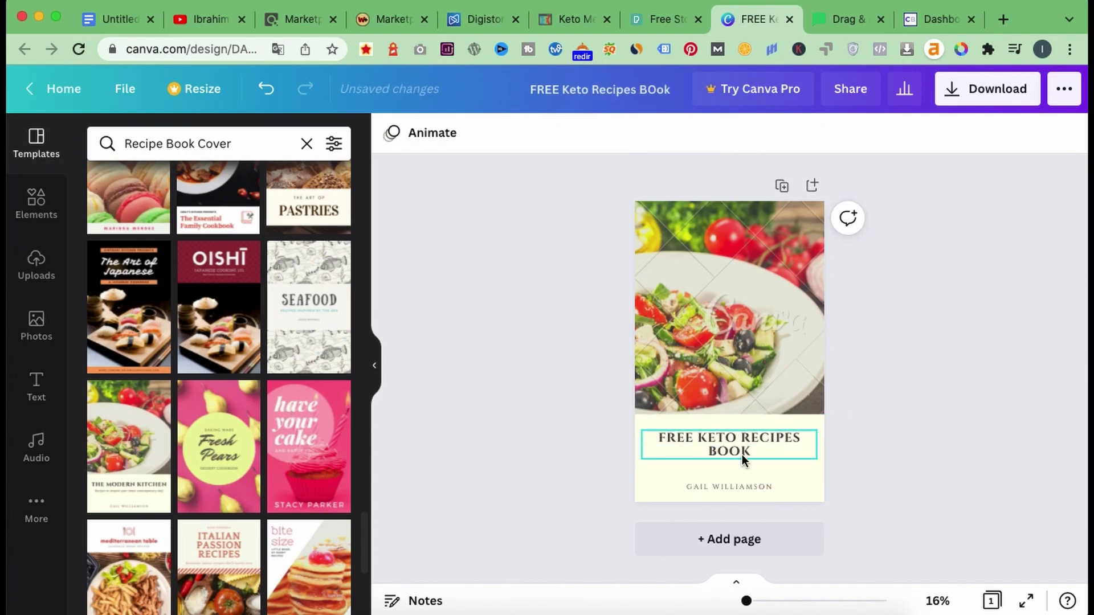
{"action": "left_click_drag", "start_coordinate": [742, 450], "coordinate": [740, 453]}
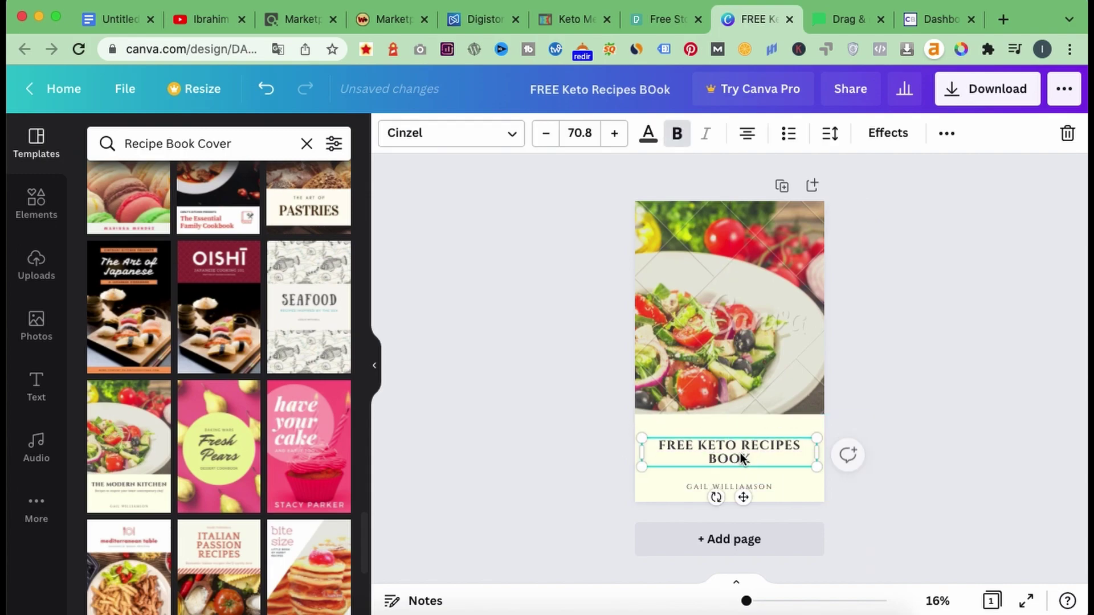
{"action": "left_click", "coordinate": [882, 360]}
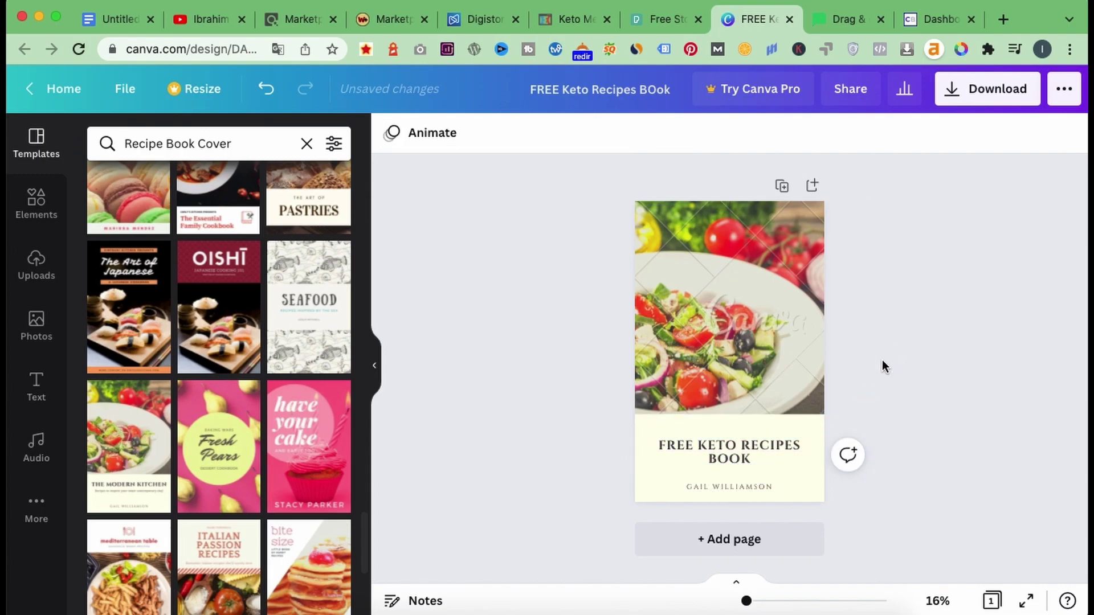
Switch to Pexels and search its free stock photos for "food"
{"action": "left_click", "coordinate": [743, 316]}
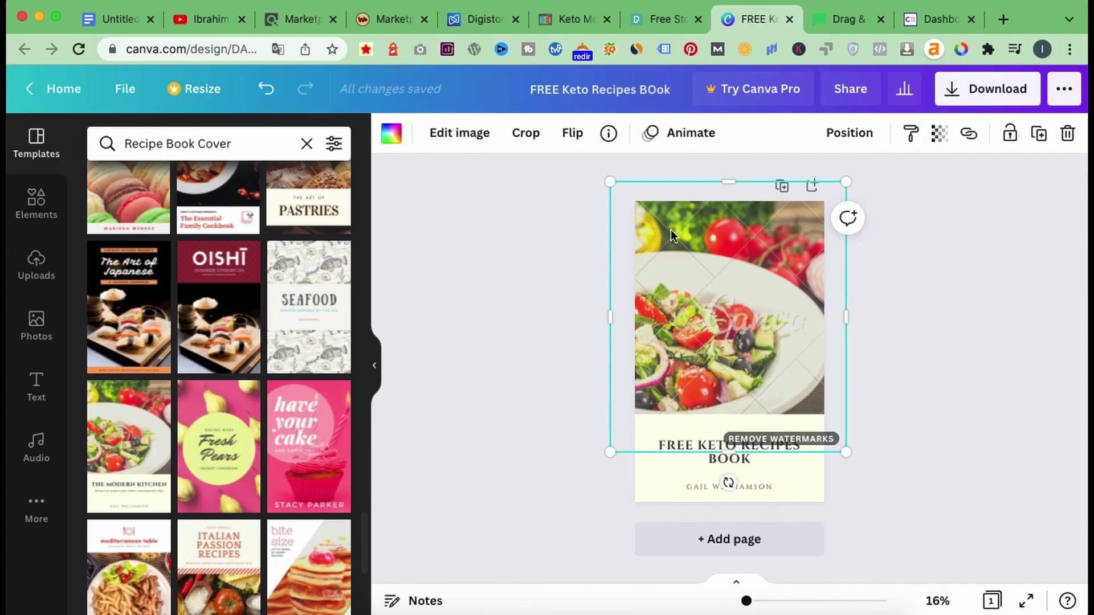
{"action": "left_click", "coordinate": [654, 23]}
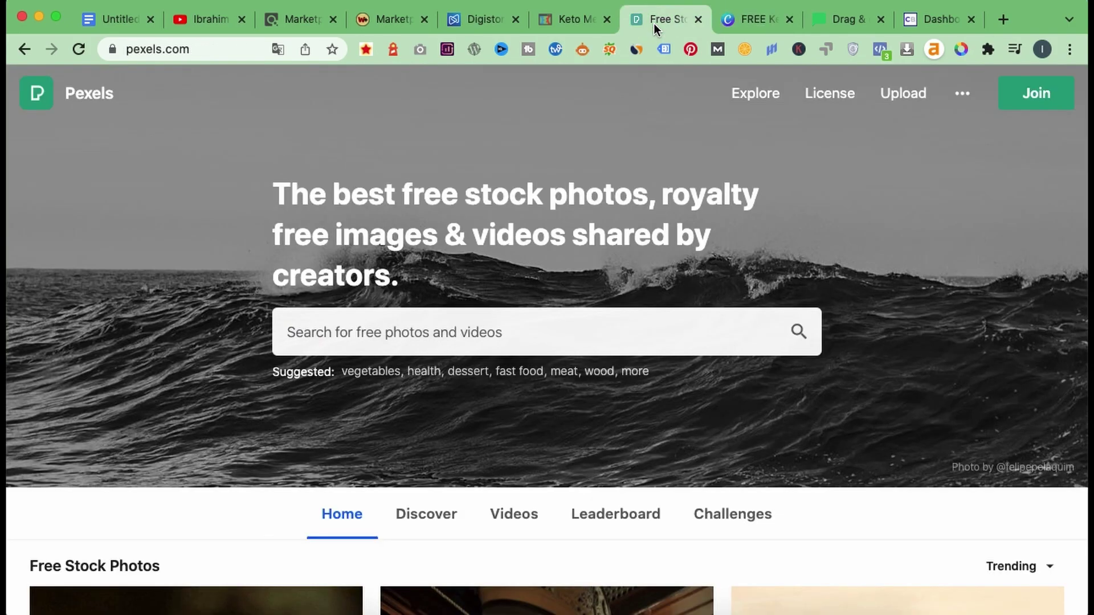
{"action": "left_click", "coordinate": [366, 333]}
{"action": "type", "text": "foo"}
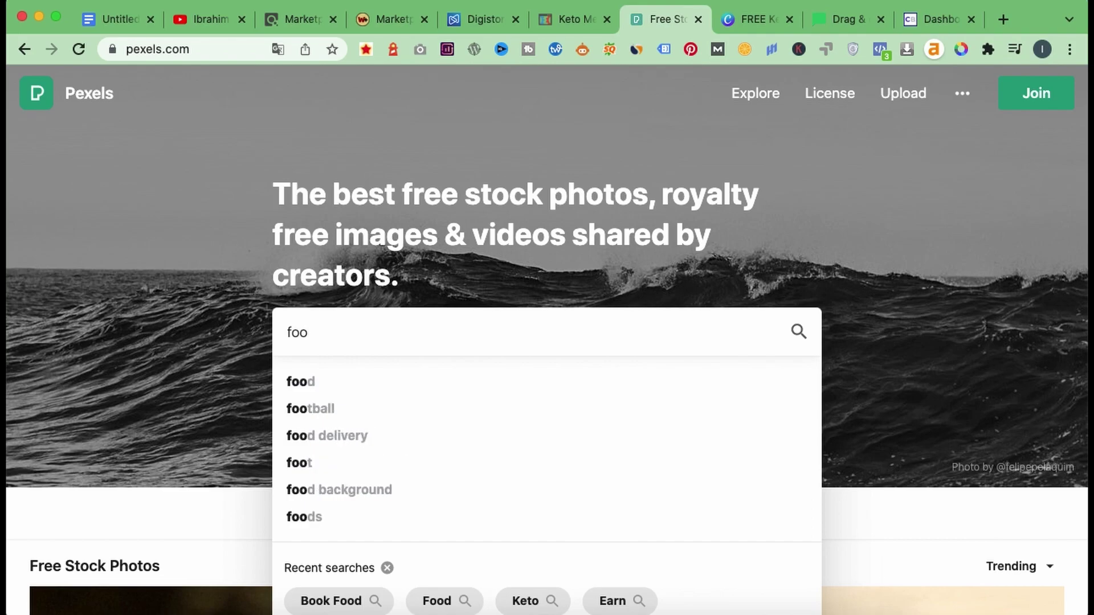
{"action": "type", "text": "d"}
{"action": "key", "text": "Return"}
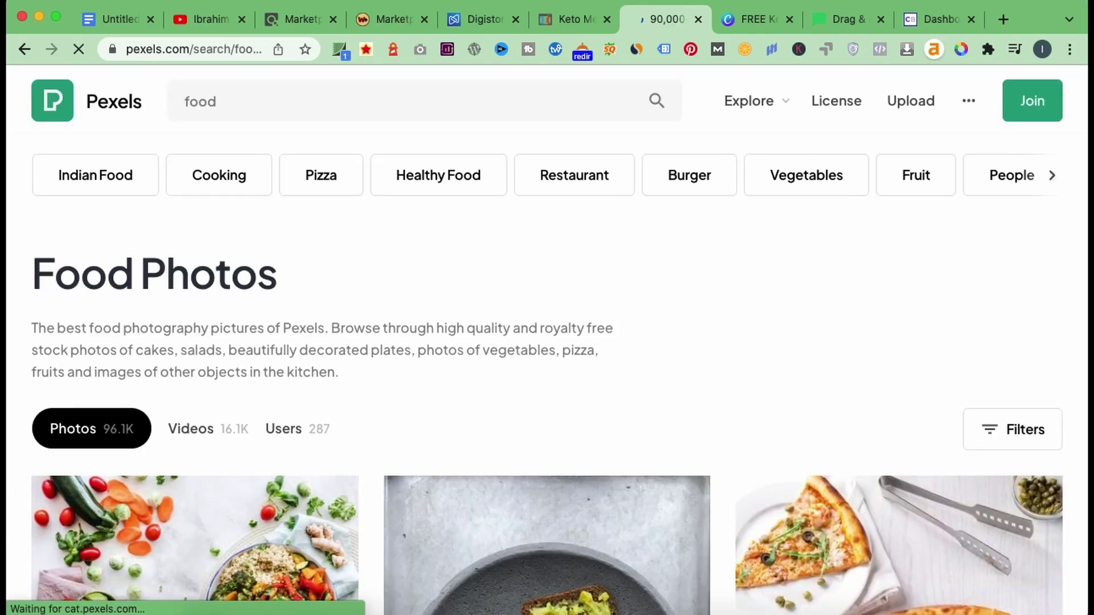
Browse the food photos and download the picture of the salad plate with grilled bread on marble
{"action": "scroll", "coordinate": [547, 342], "scroll_direction": "down", "scroll_amount": 5}
{"action": "scroll", "coordinate": [547, 342], "scroll_direction": "down", "scroll_amount": 3}
{"action": "scroll", "coordinate": [547, 342], "scroll_direction": "up", "scroll_amount": 3}
{"action": "scroll", "coordinate": [547, 342], "scroll_direction": "down", "scroll_amount": 7}
{"action": "scroll", "coordinate": [547, 398], "scroll_direction": "down", "scroll_amount": 12}
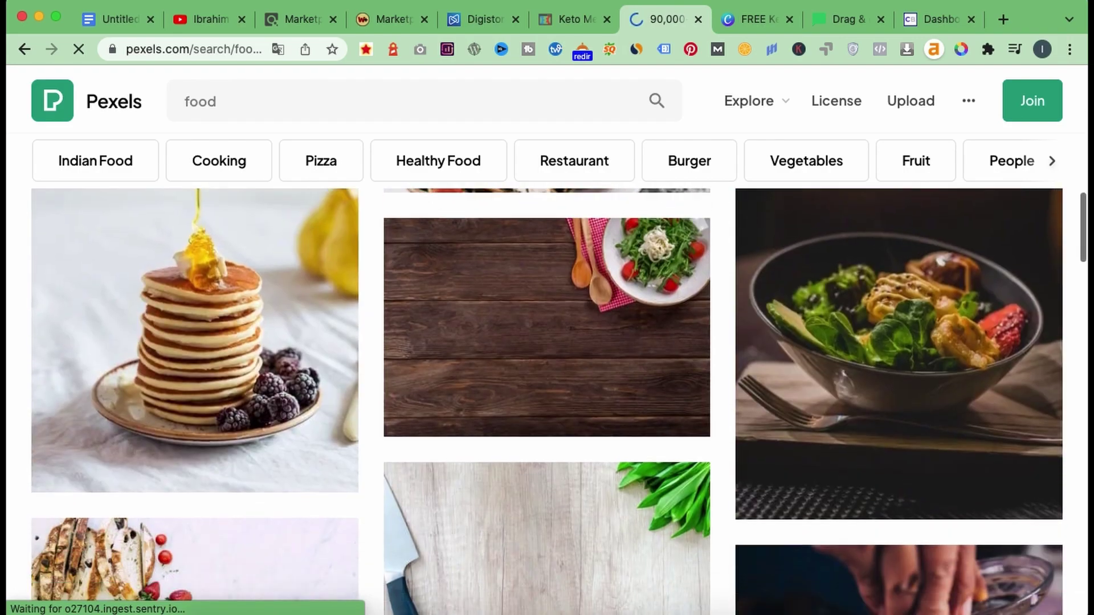
{"action": "scroll", "coordinate": [546, 397], "scroll_direction": "down", "scroll_amount": 3}
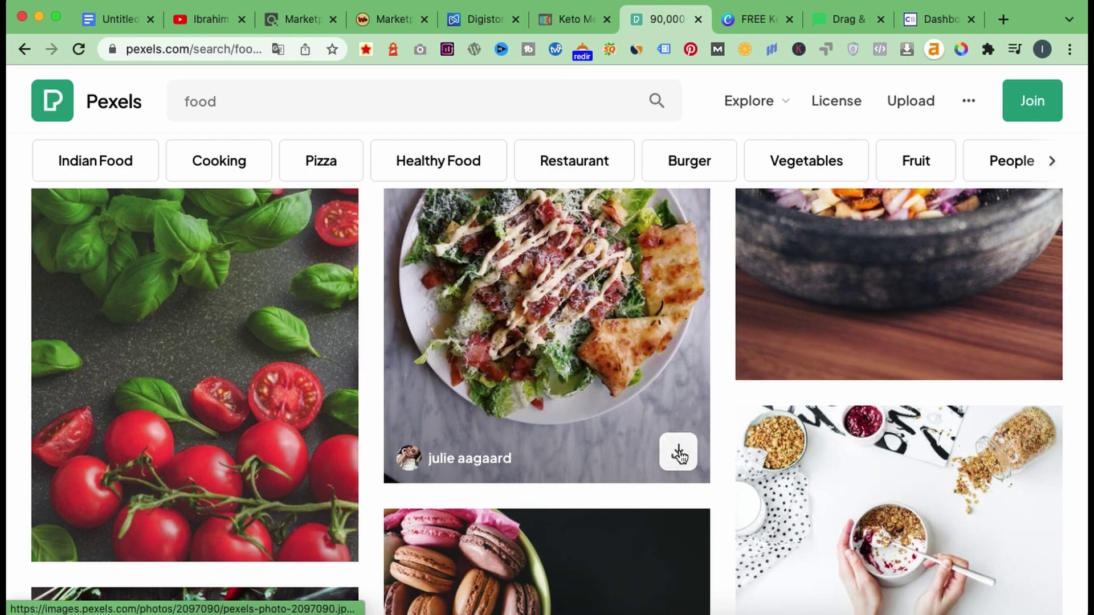
{"action": "left_click", "coordinate": [678, 441]}
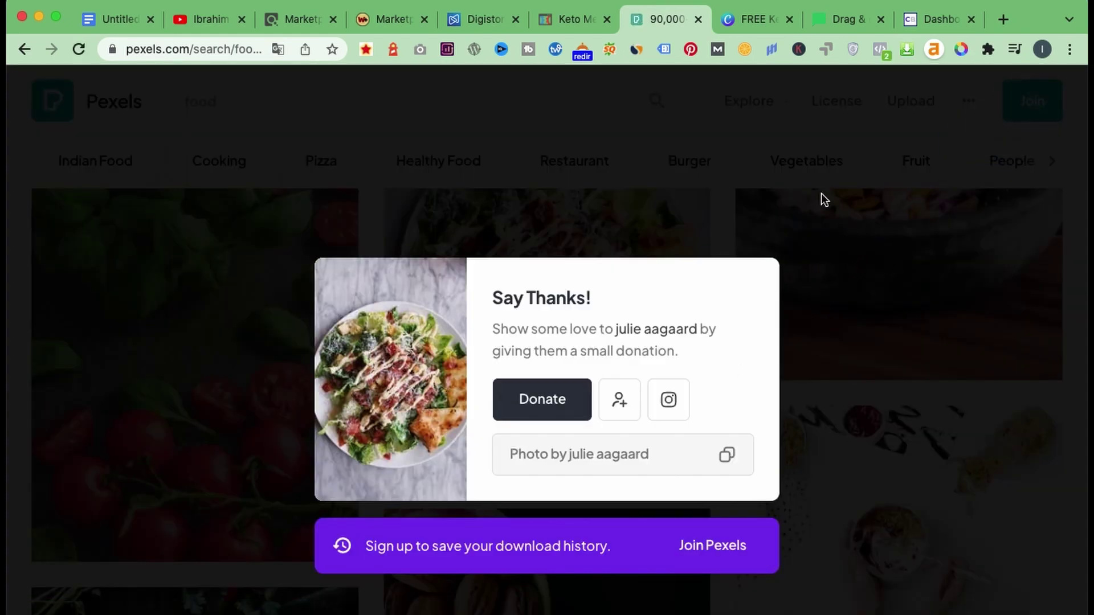
{"action": "left_click", "coordinate": [768, 201]}
Return to Canva, upload the downloaded salad photo from the Downloads folder and replace the cover's watermarked picture with it
{"action": "left_click", "coordinate": [744, 22]}
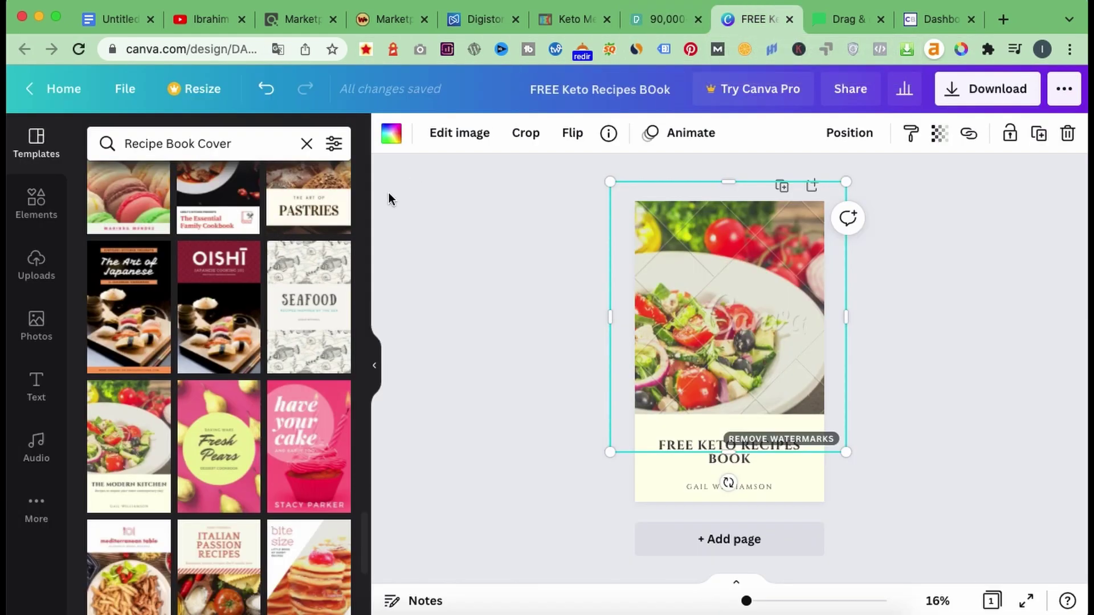
{"action": "left_click", "coordinate": [439, 494]}
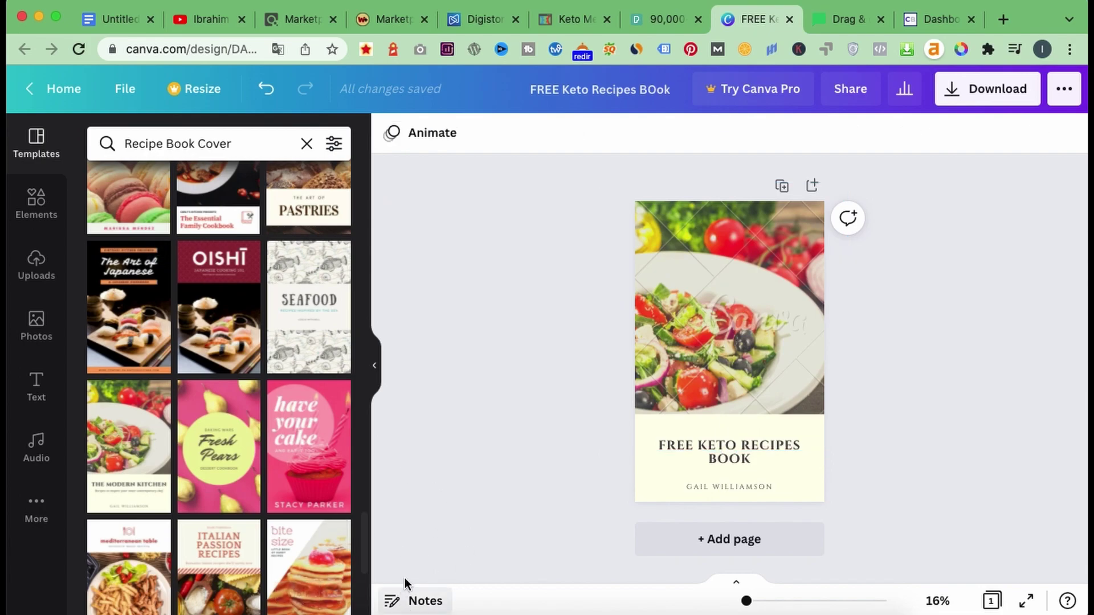
{"action": "left_click", "coordinate": [207, 611]}
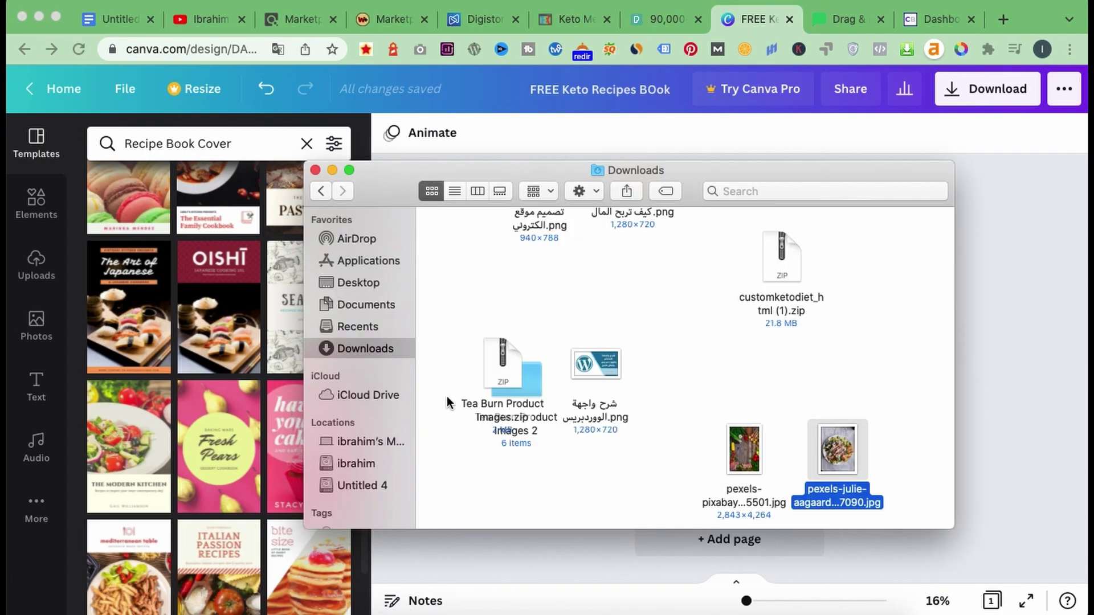
{"action": "left_click_drag", "start_coordinate": [834, 450], "coordinate": [159, 309]}
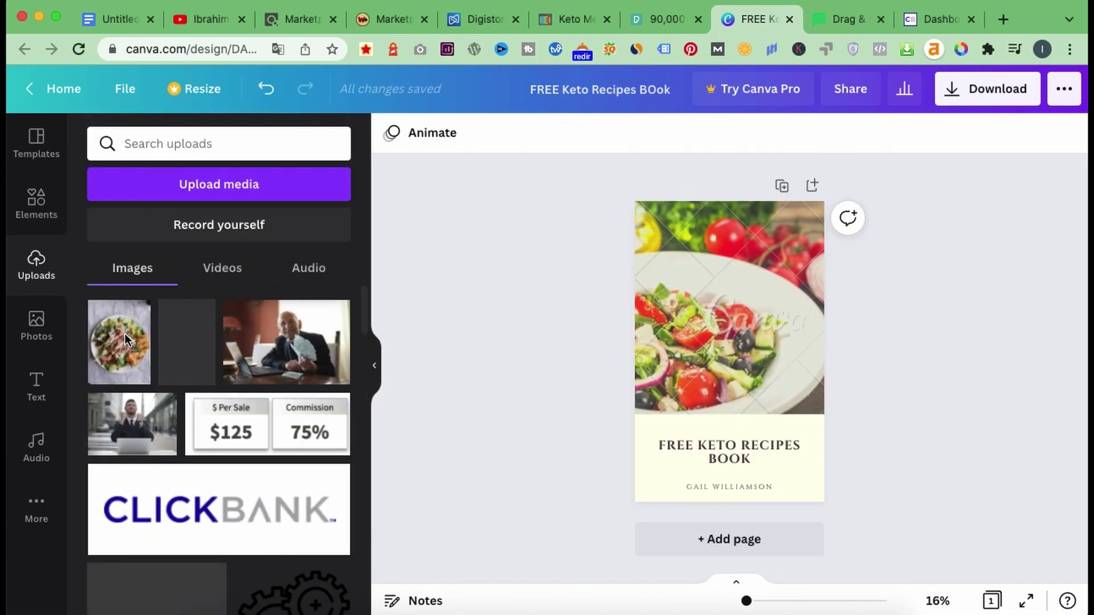
{"action": "left_click_drag", "start_coordinate": [148, 368], "coordinate": [720, 283]}
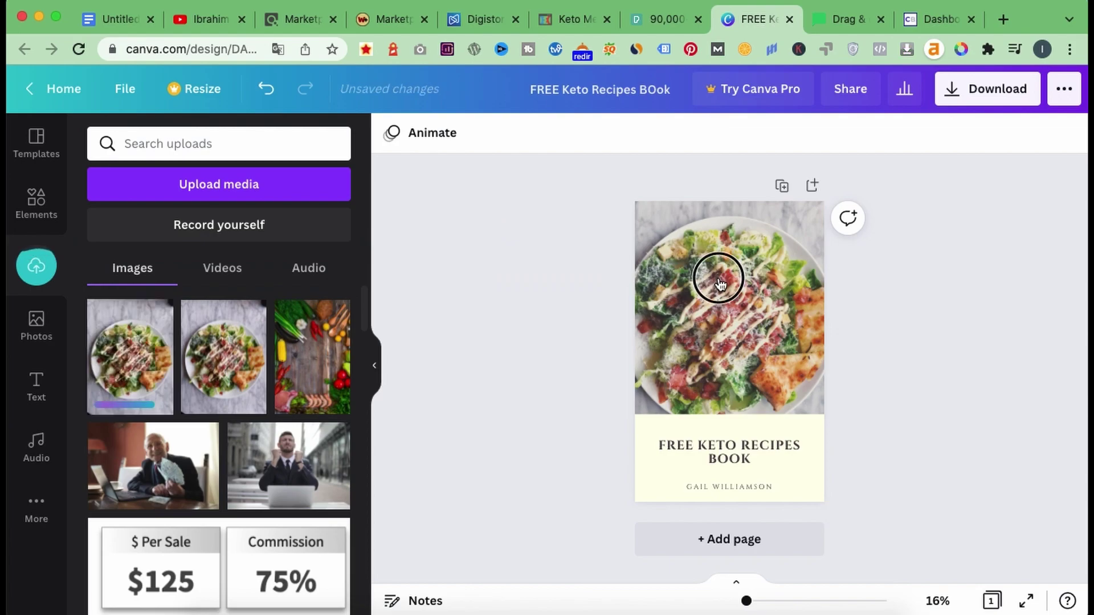
Shrink and reposition the salad photo on the cover so the whole plate sits above the title area
{"action": "left_click_drag", "start_coordinate": [845, 183], "coordinate": [822, 193]}
{"action": "left_click_drag", "start_coordinate": [620, 446], "coordinate": [630, 444]}
{"action": "left_click_drag", "start_coordinate": [706, 359], "coordinate": [706, 371]}
{"action": "left_click", "coordinate": [905, 352]}
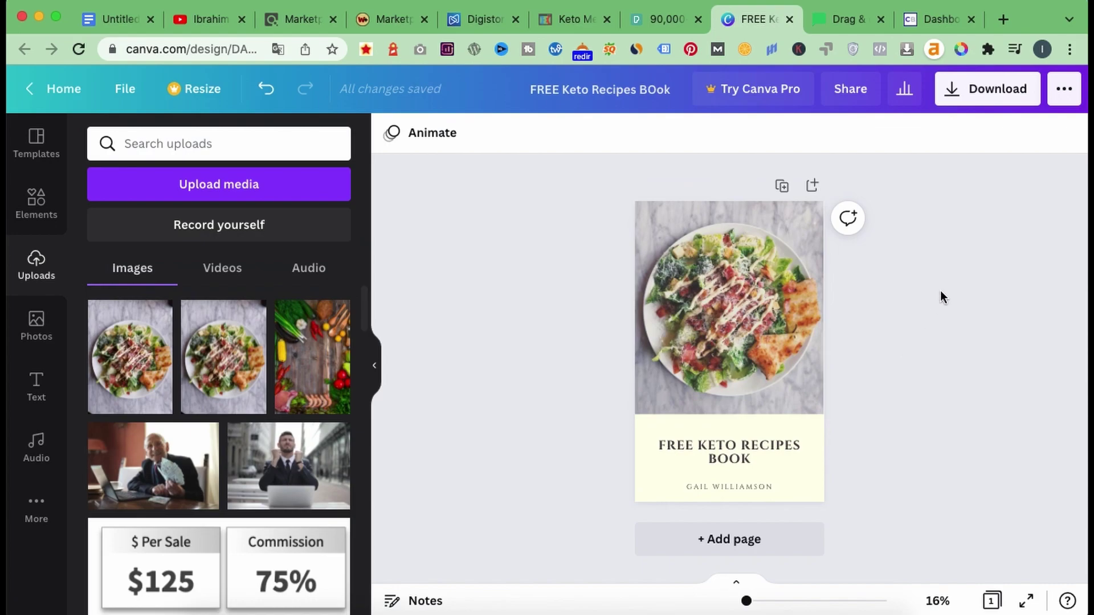
Download the finished book cover as a PNG file
{"action": "left_click", "coordinate": [958, 97]}
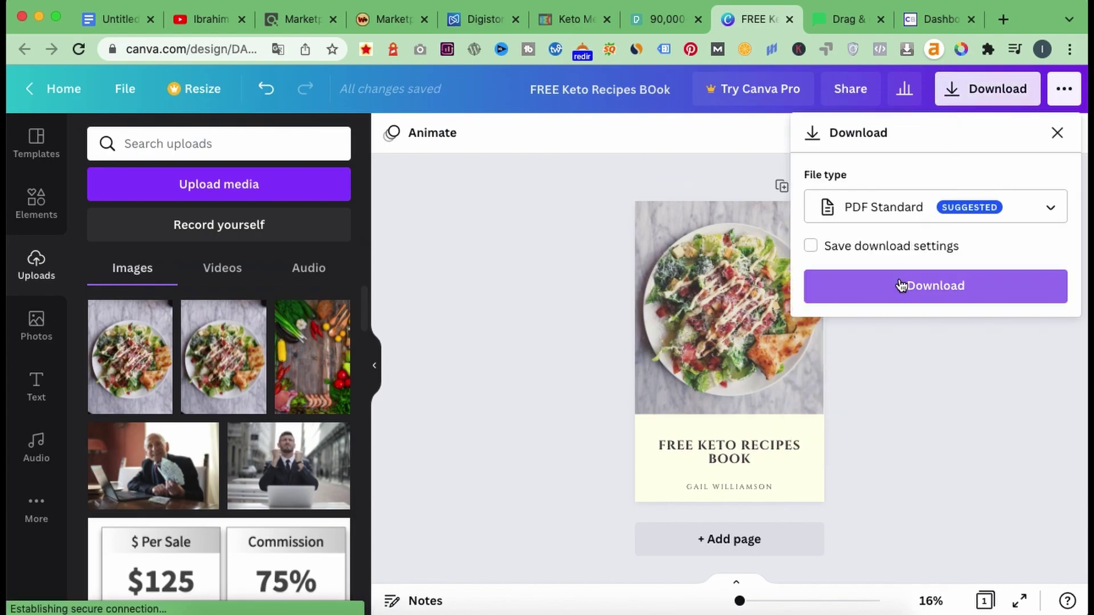
{"action": "left_click", "coordinate": [911, 225]}
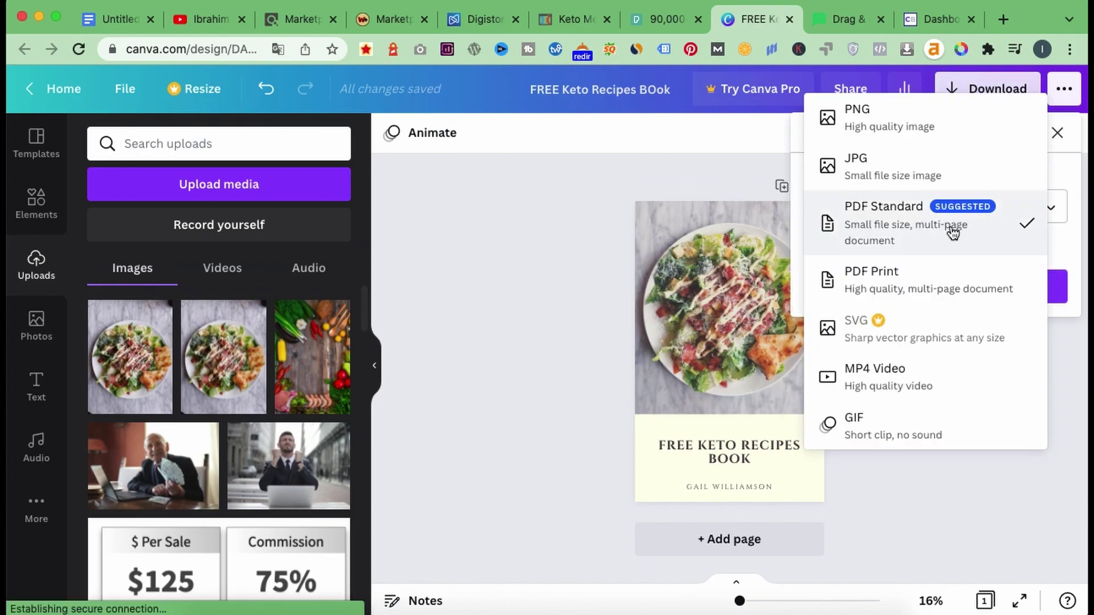
{"action": "left_click", "coordinate": [900, 138]}
{"action": "left_click", "coordinate": [896, 414]}
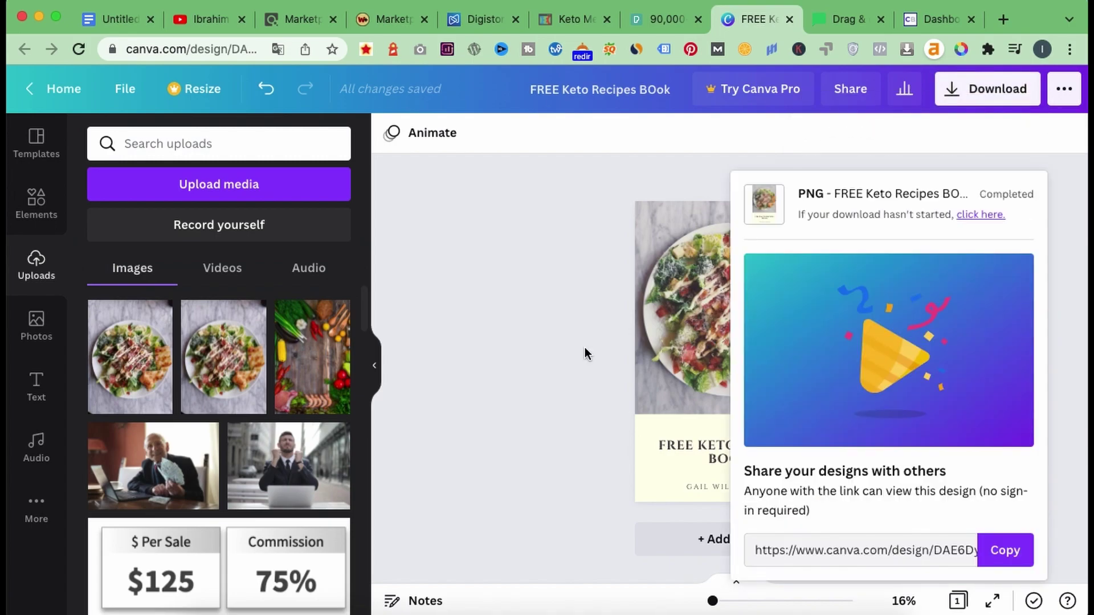
Switch to MailerLite and upload the FREE Keto Recipes BOok (1) PNG from Downloads for the landing page's empty image block
{"action": "left_click", "coordinate": [842, 20]}
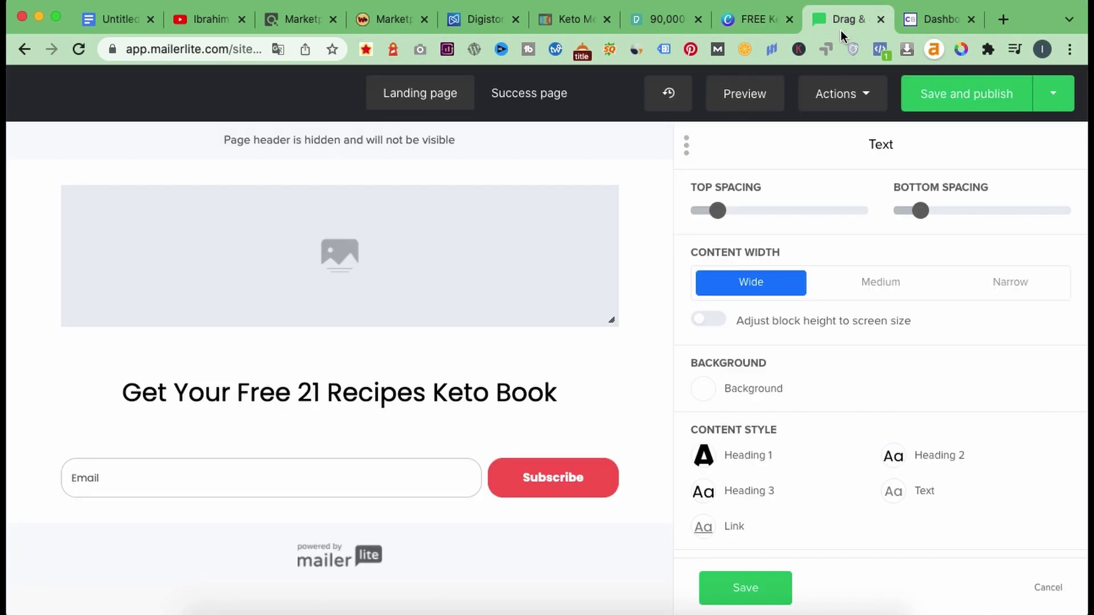
{"action": "left_click", "coordinate": [438, 272]}
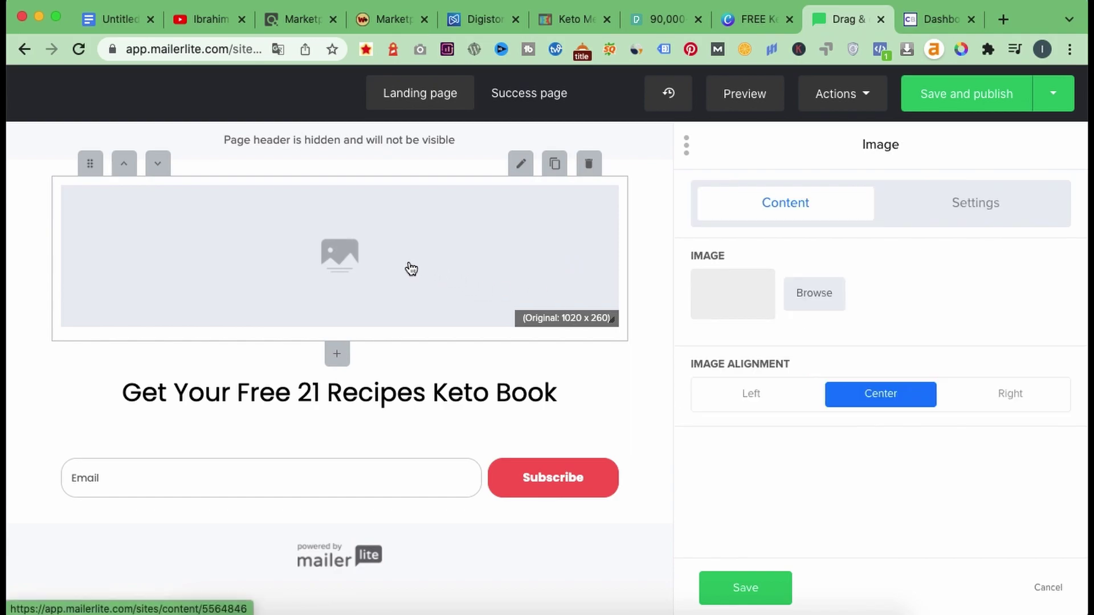
{"action": "left_click", "coordinate": [815, 302]}
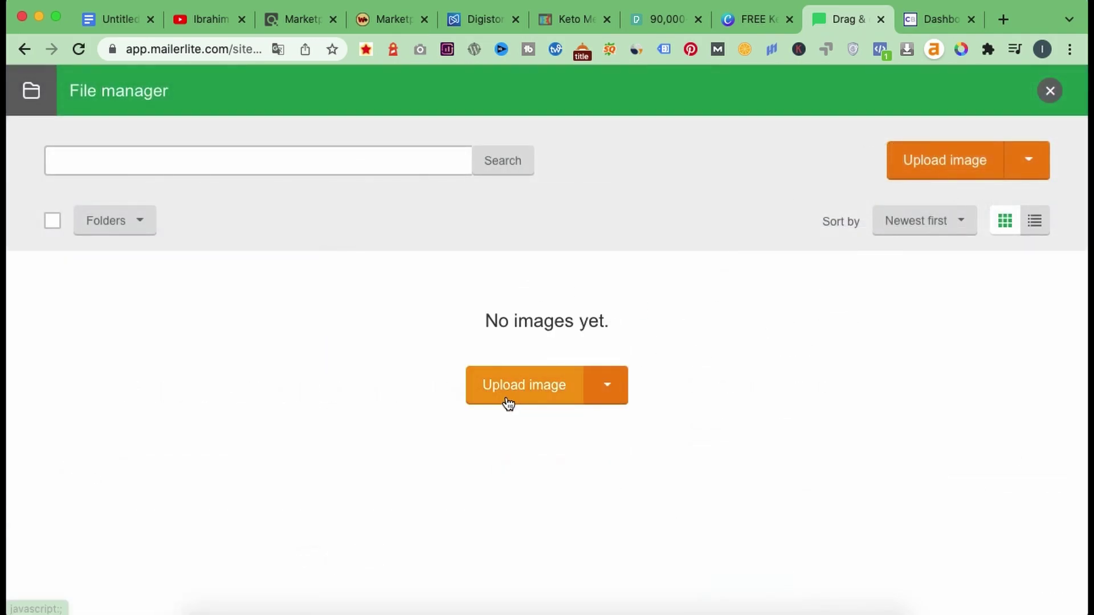
{"action": "left_click", "coordinate": [525, 384]}
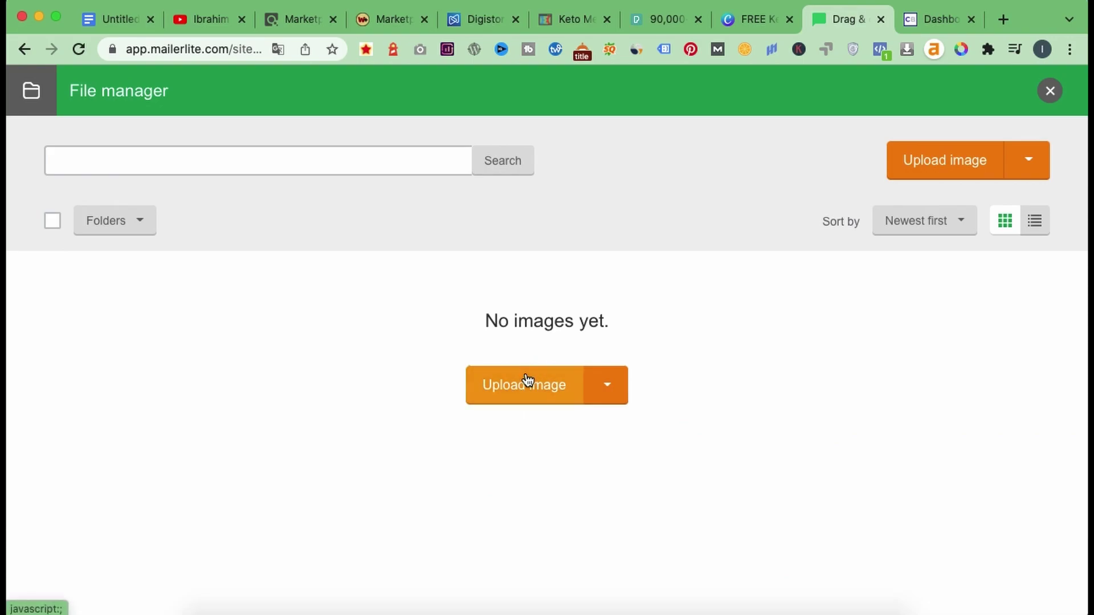
{"action": "scroll", "coordinate": [764, 244], "scroll_direction": "down", "scroll_amount": 10}
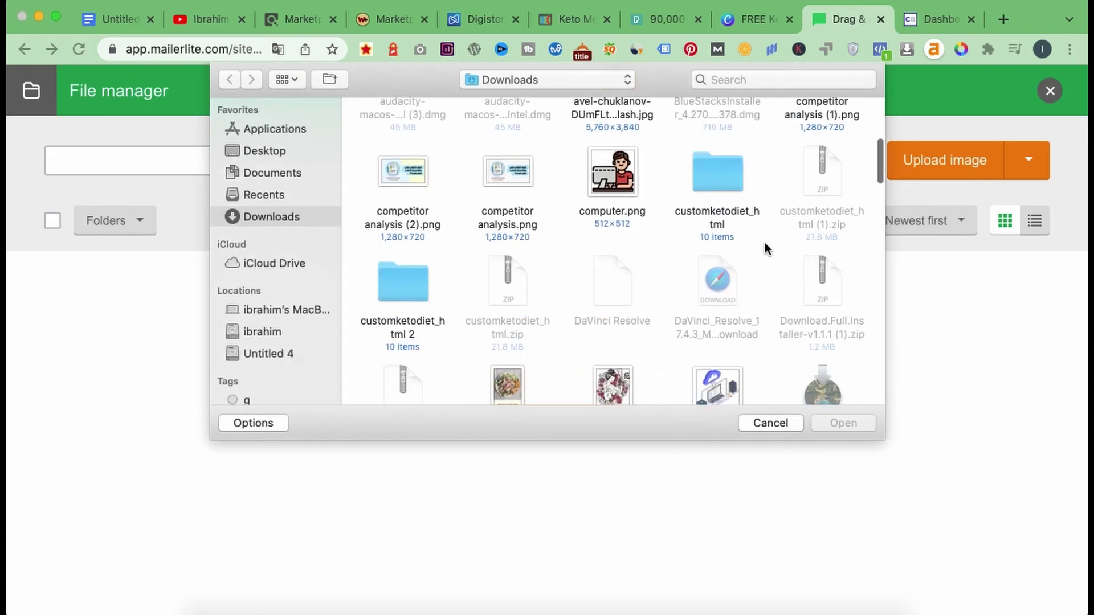
{"action": "left_click", "coordinate": [517, 154]}
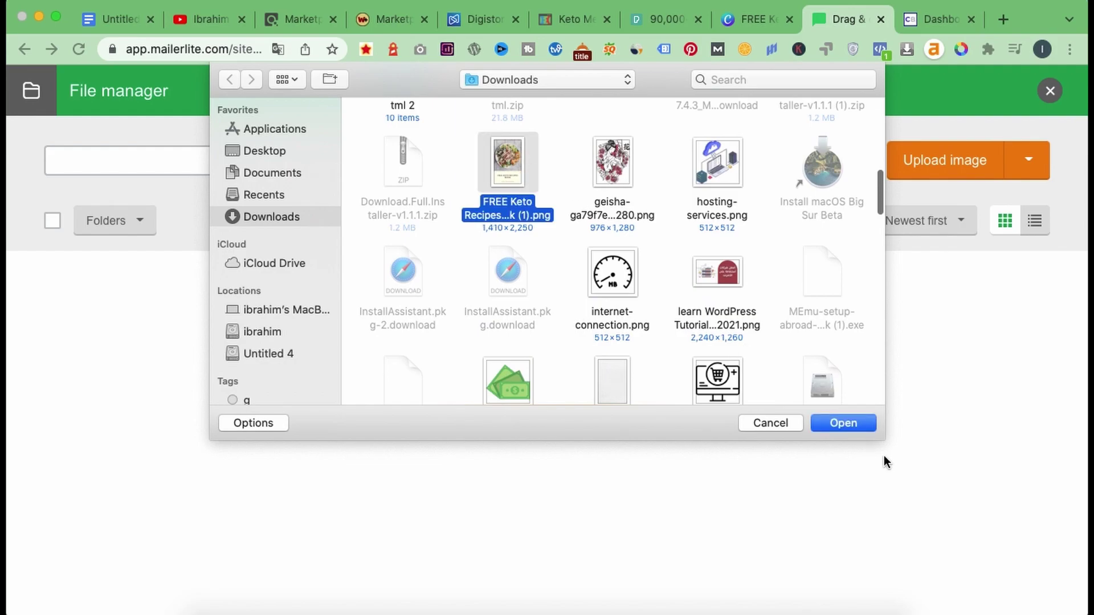
{"action": "left_click", "coordinate": [847, 422]}
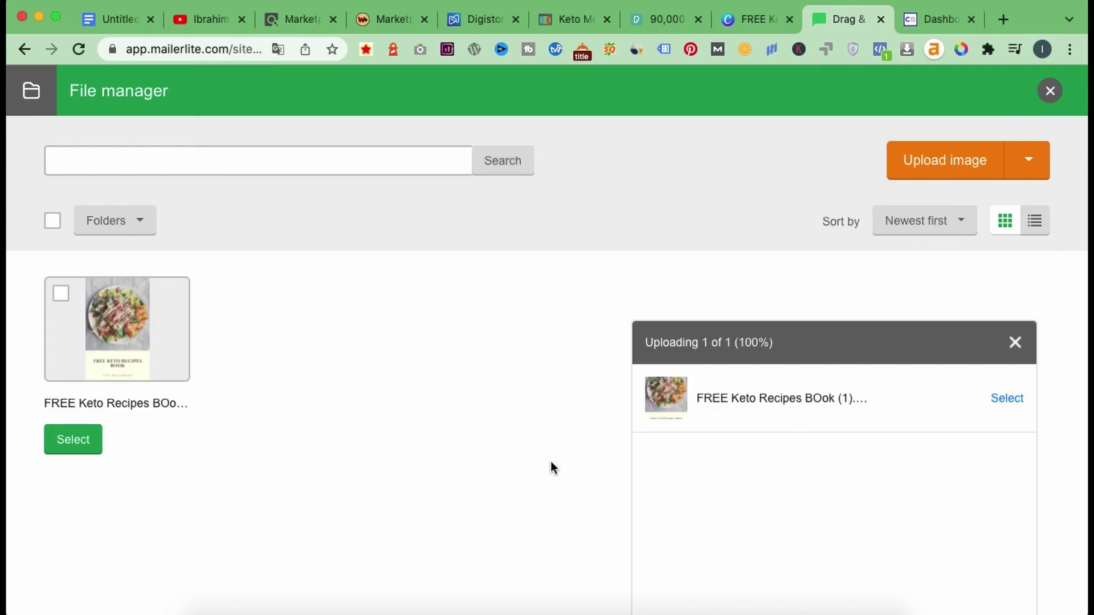
Insert the uploaded cover into the image block and shrink it to a little over a third of the block's width
{"action": "left_click", "coordinate": [61, 298]}
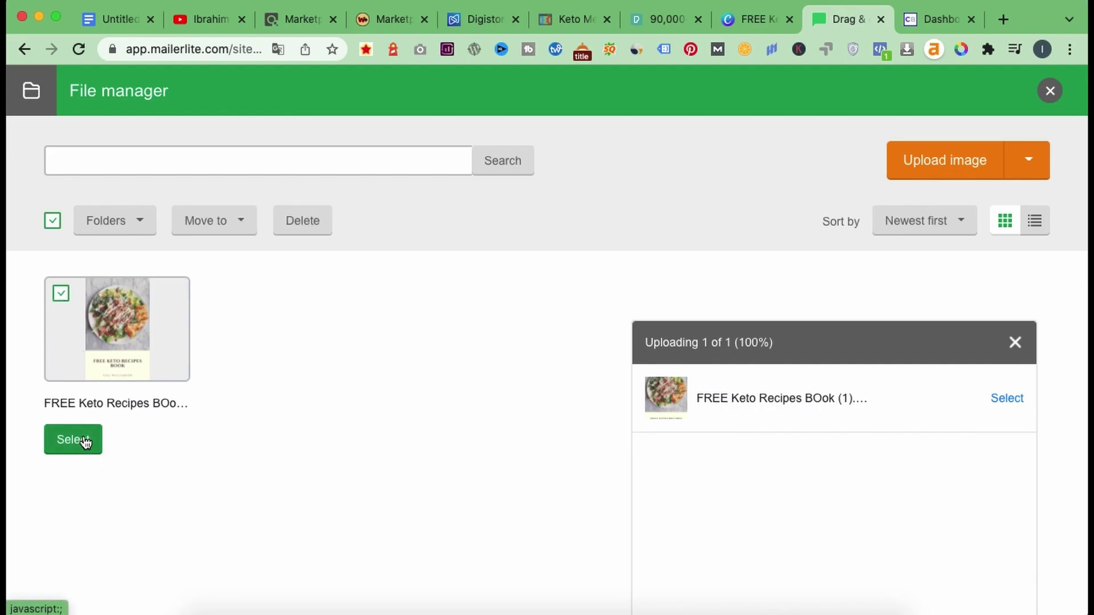
{"action": "left_click", "coordinate": [85, 439]}
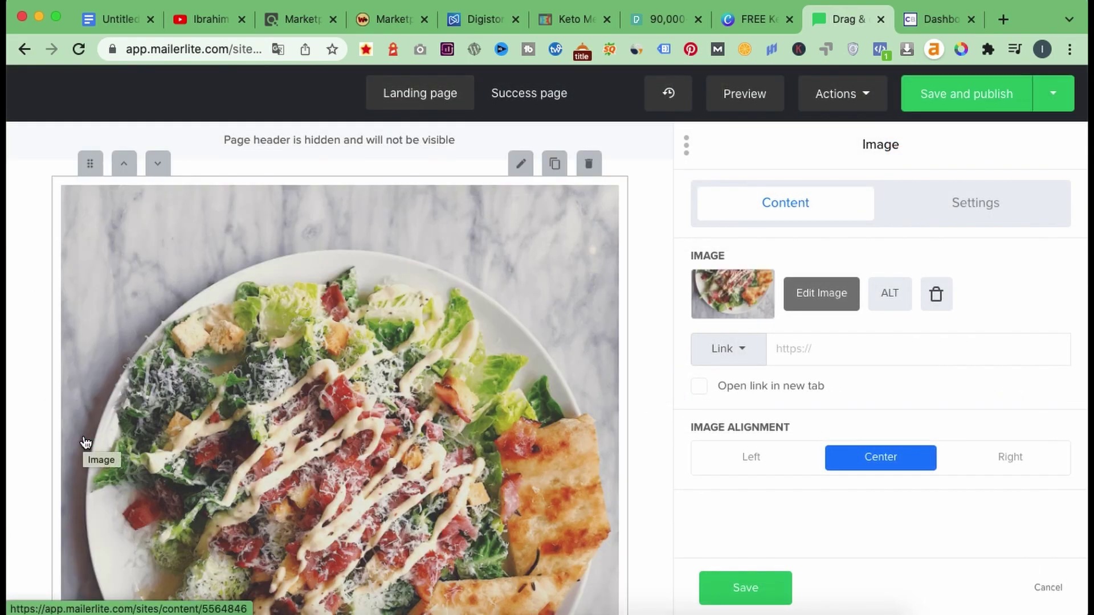
{"action": "scroll", "coordinate": [85, 442], "scroll_direction": "down", "scroll_amount": 10}
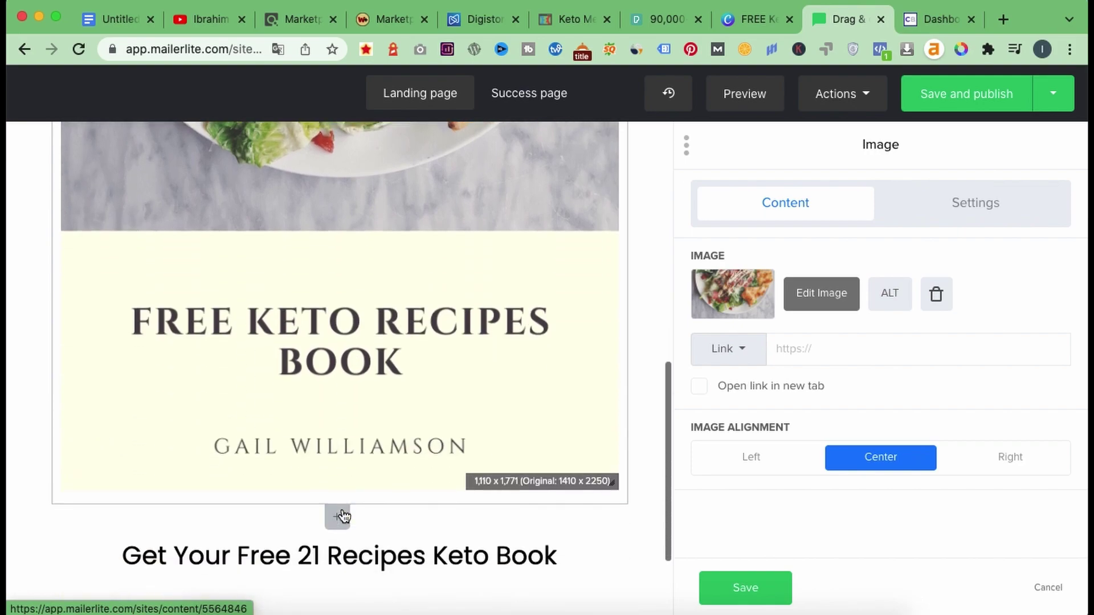
{"action": "left_click_drag", "start_coordinate": [610, 482], "coordinate": [559, 508]}
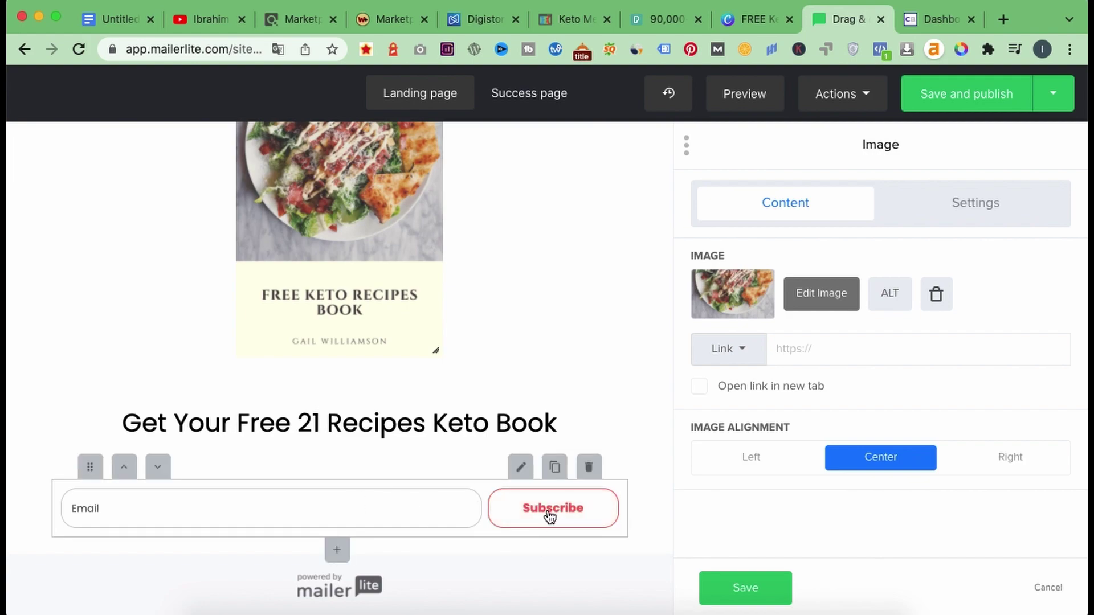
Edit the signup form and set its button text to "Download"
{"action": "left_click", "coordinate": [523, 472]}
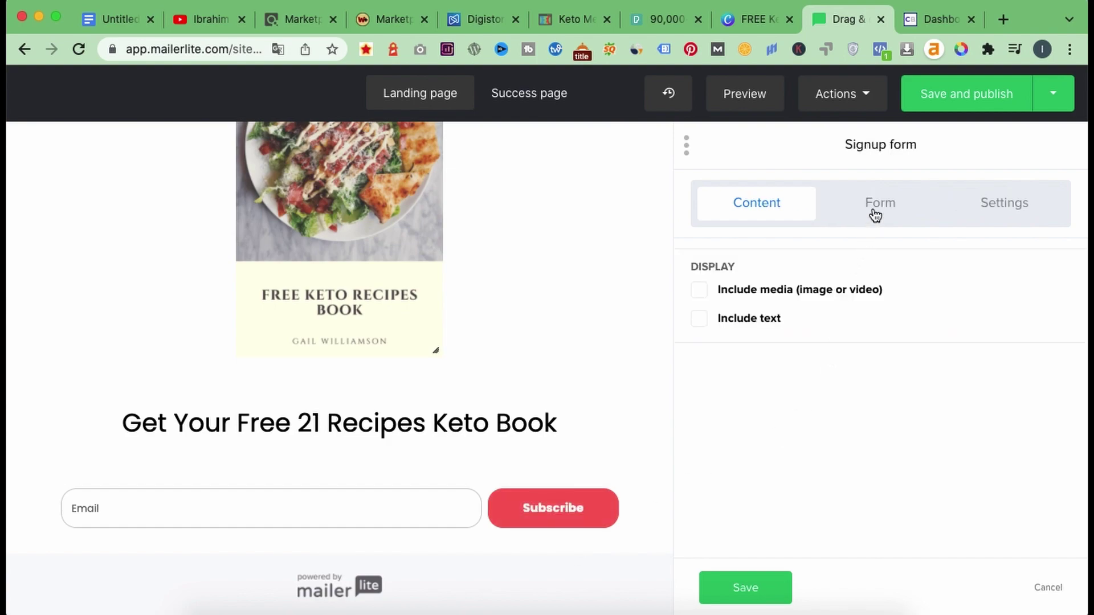
{"action": "left_click", "coordinate": [875, 214]}
{"action": "double_click", "coordinate": [808, 337]}
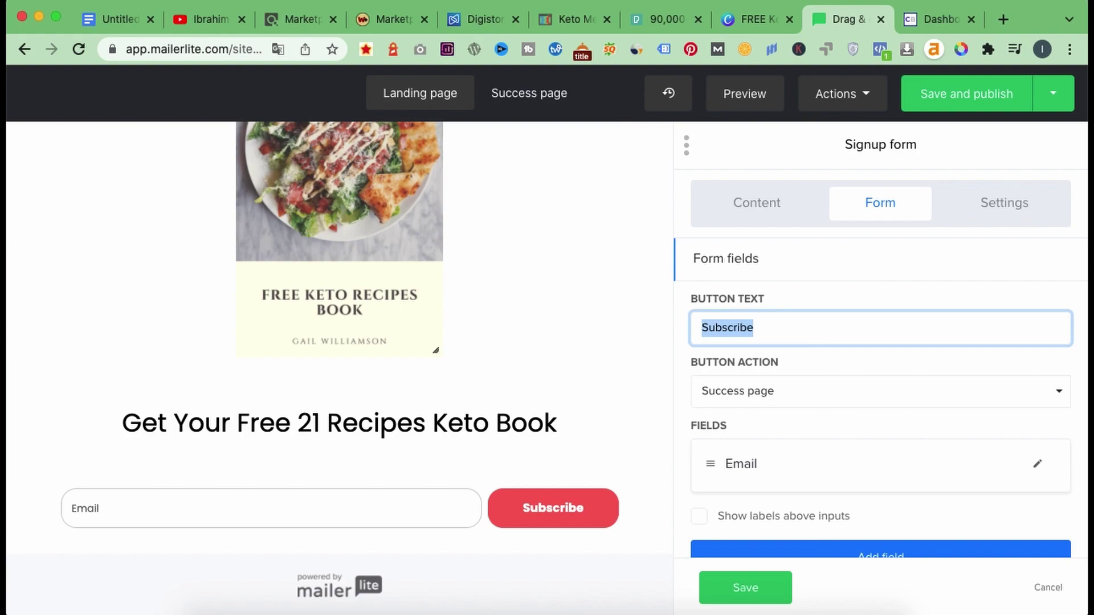
{"action": "type", "text": "Download"}
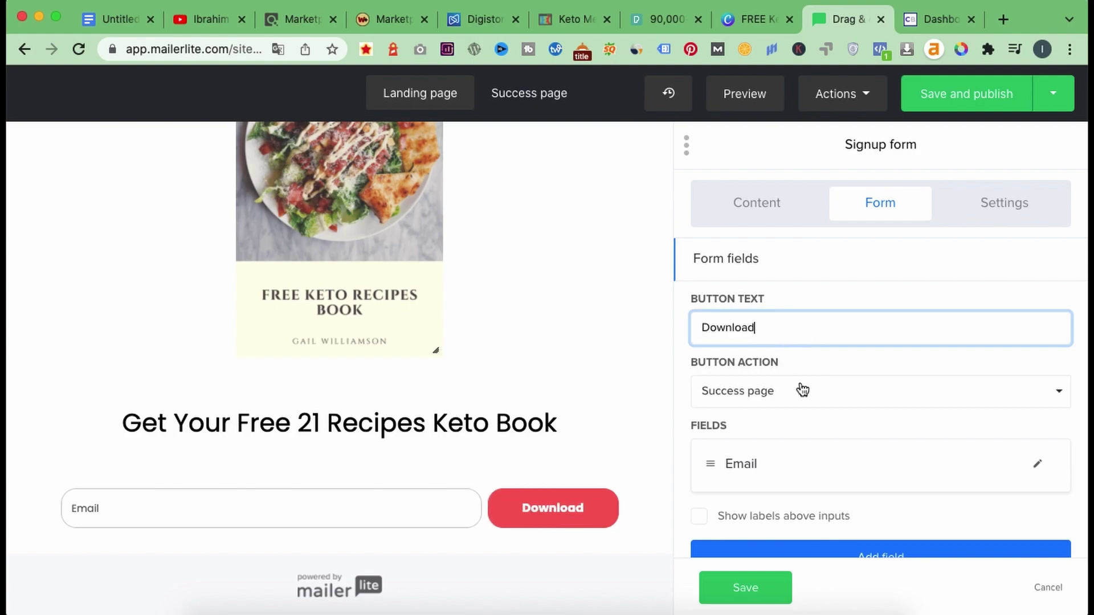
Try adding a Name field to the signup form and remove it again, leaving only Email
{"action": "scroll", "coordinate": [803, 424], "scroll_direction": "down", "scroll_amount": 2}
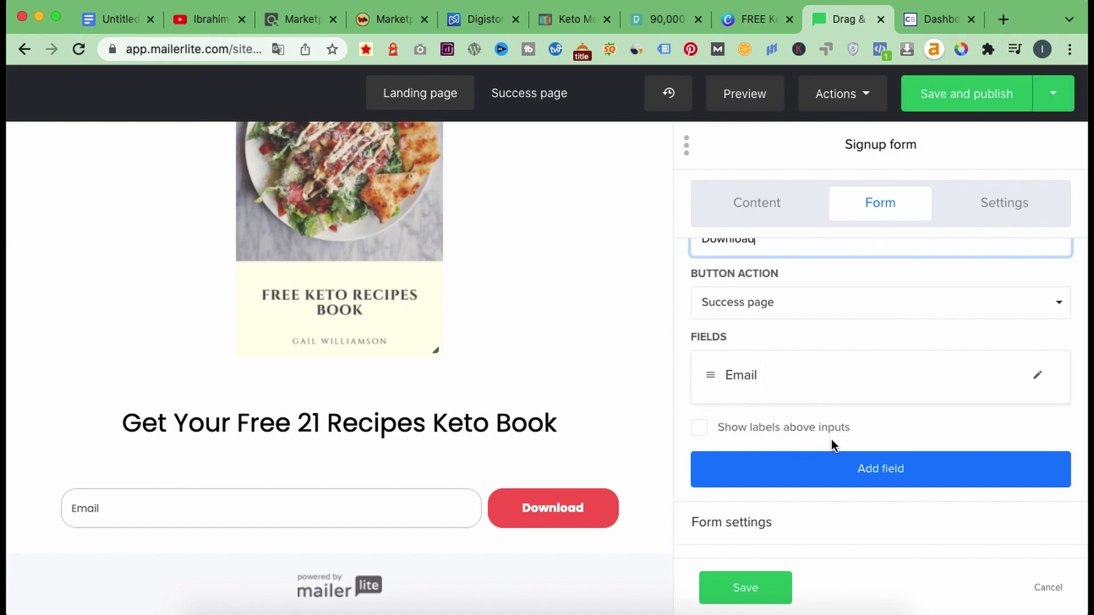
{"action": "left_click", "coordinate": [803, 471]}
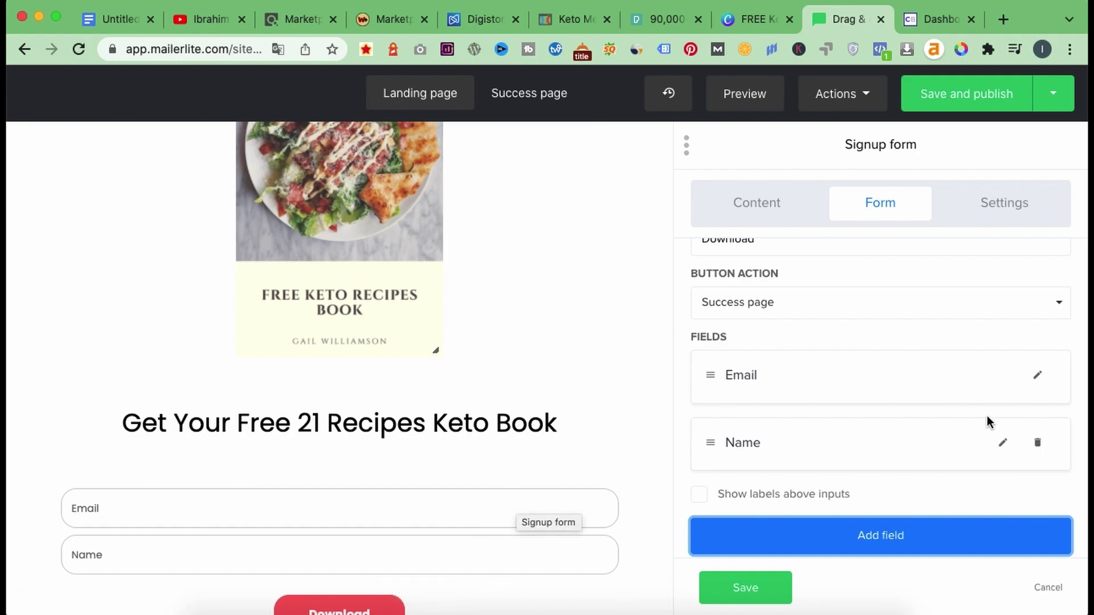
{"action": "left_click", "coordinate": [1037, 443]}
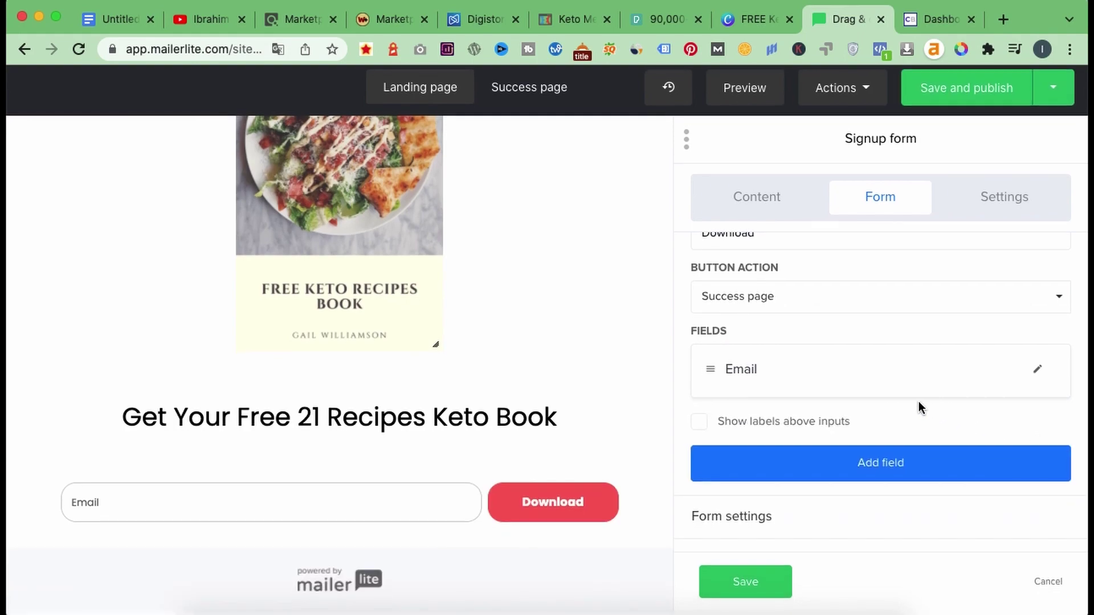
{"action": "left_click", "coordinate": [592, 514]}
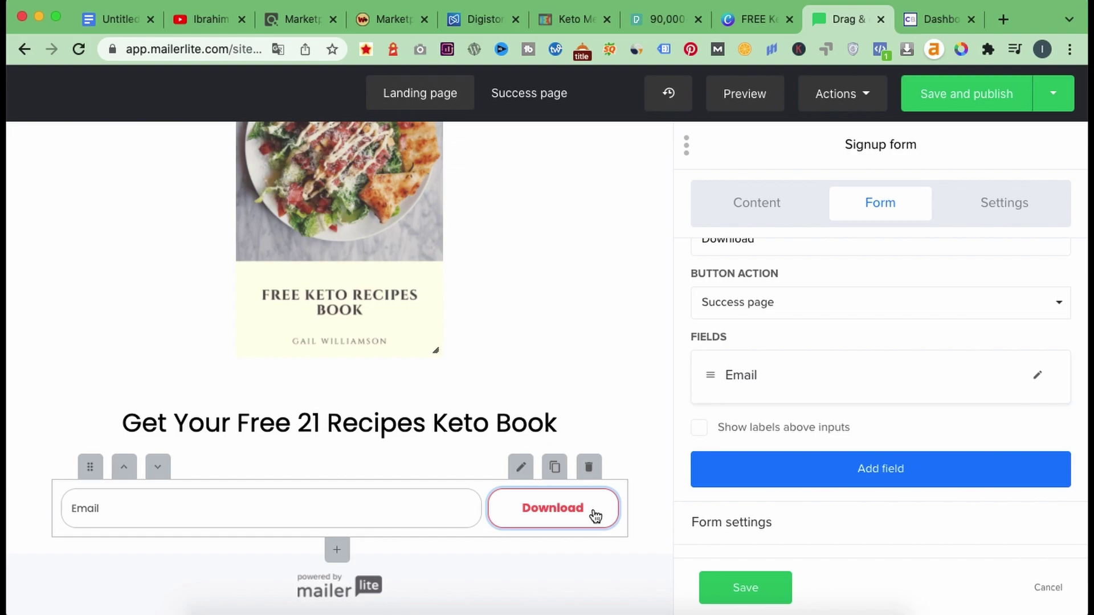
{"action": "scroll", "coordinate": [877, 354], "scroll_direction": "up", "scroll_amount": 3}
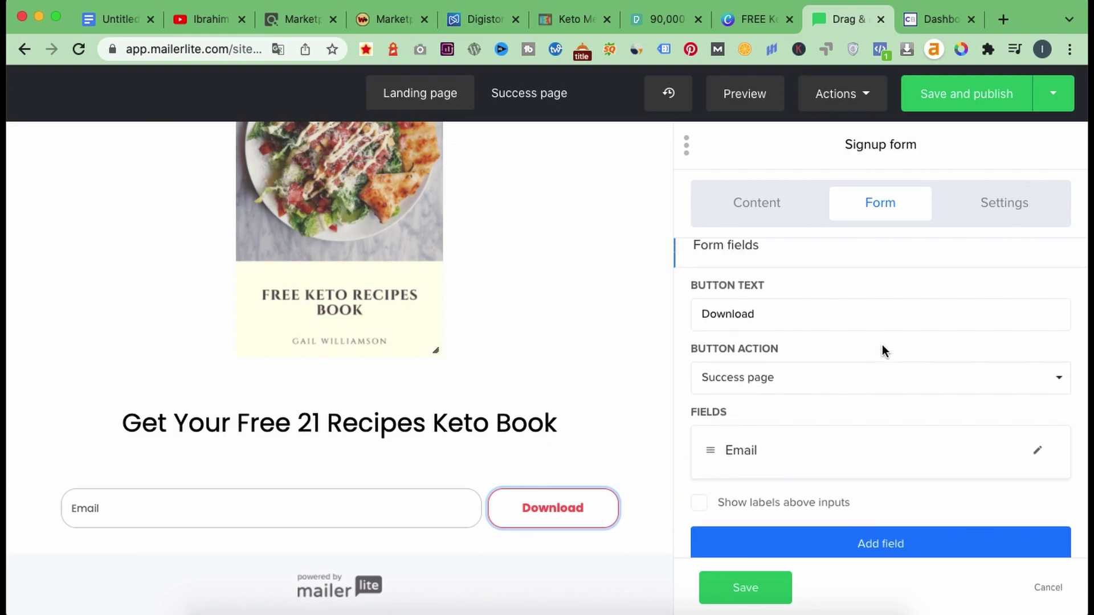
Set the signup form button's background color to green #20c997
{"action": "left_click", "coordinate": [988, 209]}
{"action": "scroll", "coordinate": [879, 410], "scroll_direction": "down", "scroll_amount": 5}
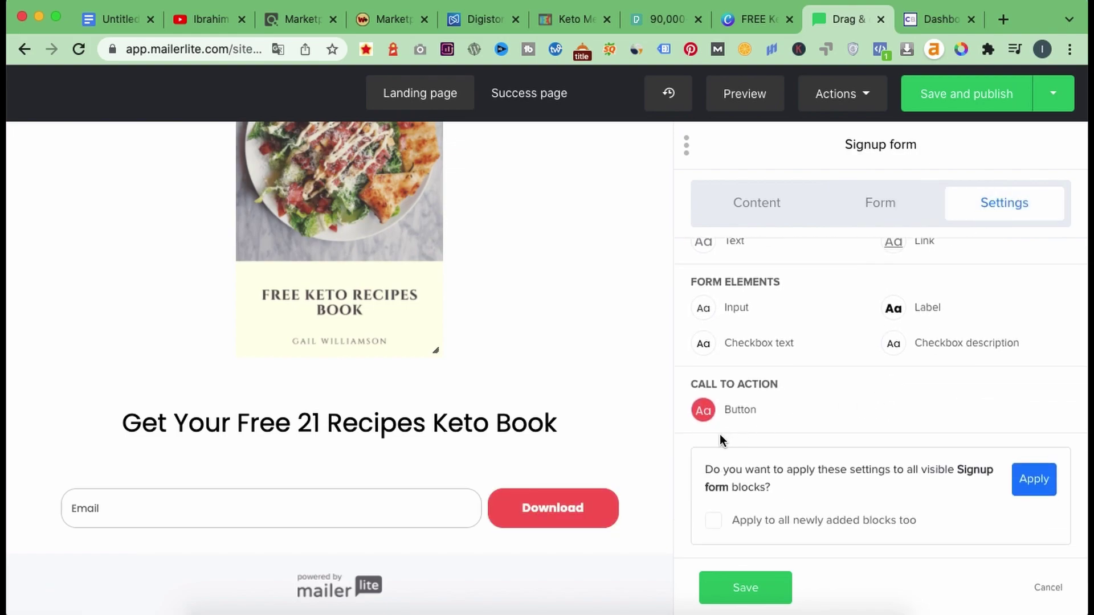
{"action": "left_click", "coordinate": [704, 412]}
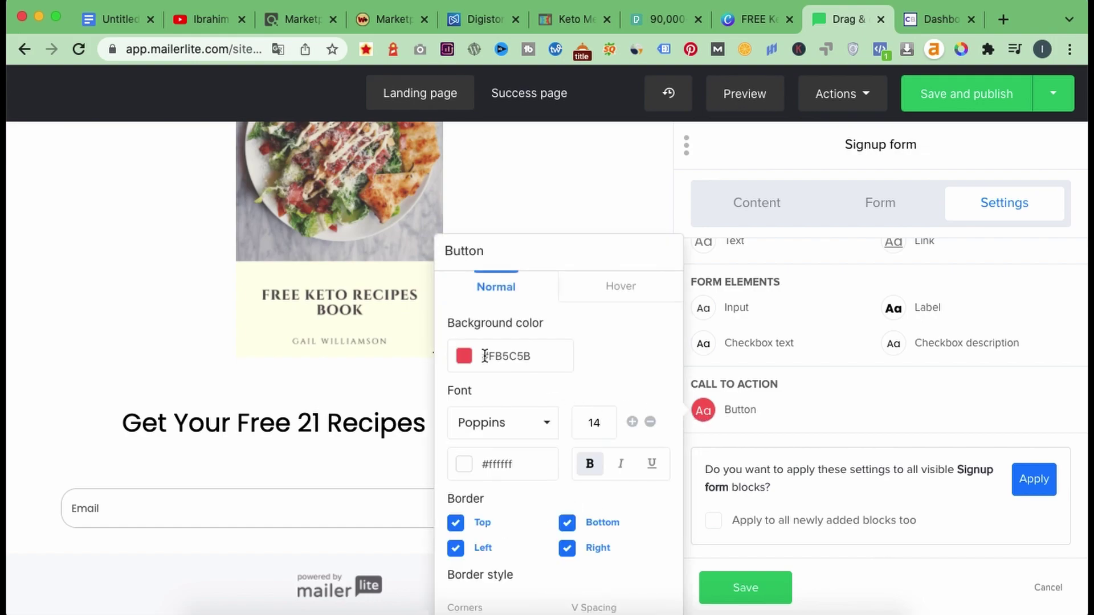
{"action": "left_click", "coordinate": [547, 354]}
{"action": "left_click", "coordinate": [581, 345]}
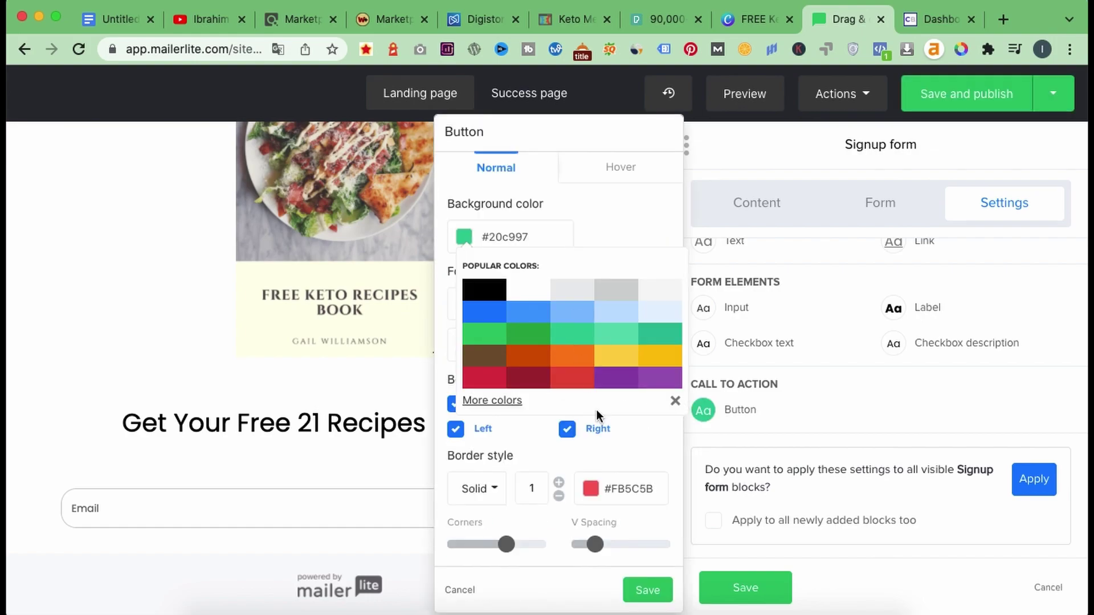
{"action": "left_click", "coordinate": [614, 447]}
Set the signup form button's border color to black #000000 and save the signup form
{"action": "left_click", "coordinate": [591, 489]}
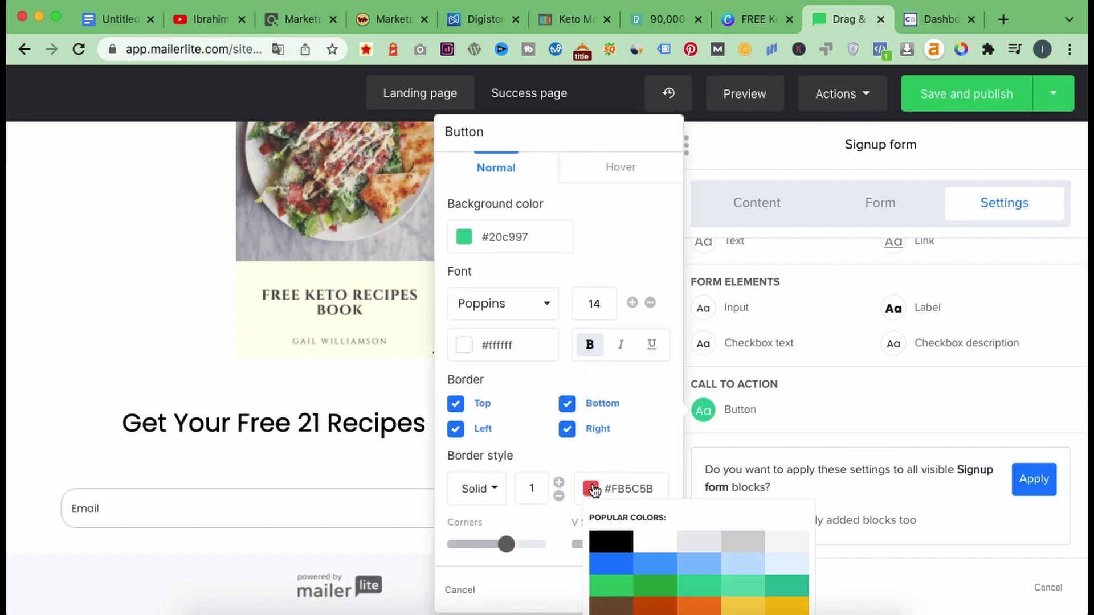
{"action": "left_click", "coordinate": [610, 543]}
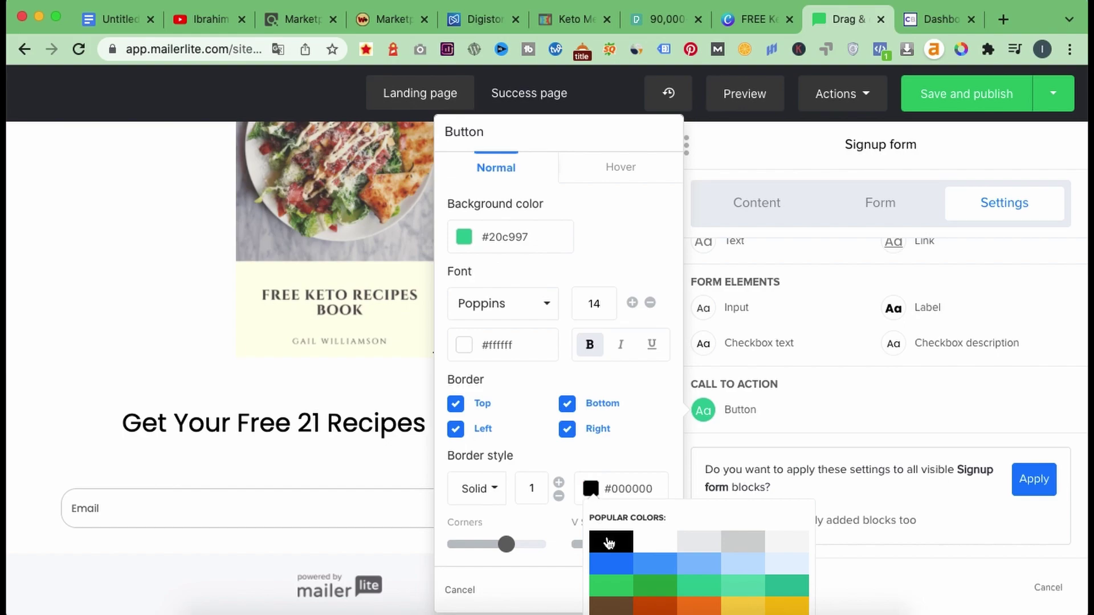
{"action": "left_click", "coordinate": [629, 385]}
{"action": "left_click", "coordinate": [152, 378]}
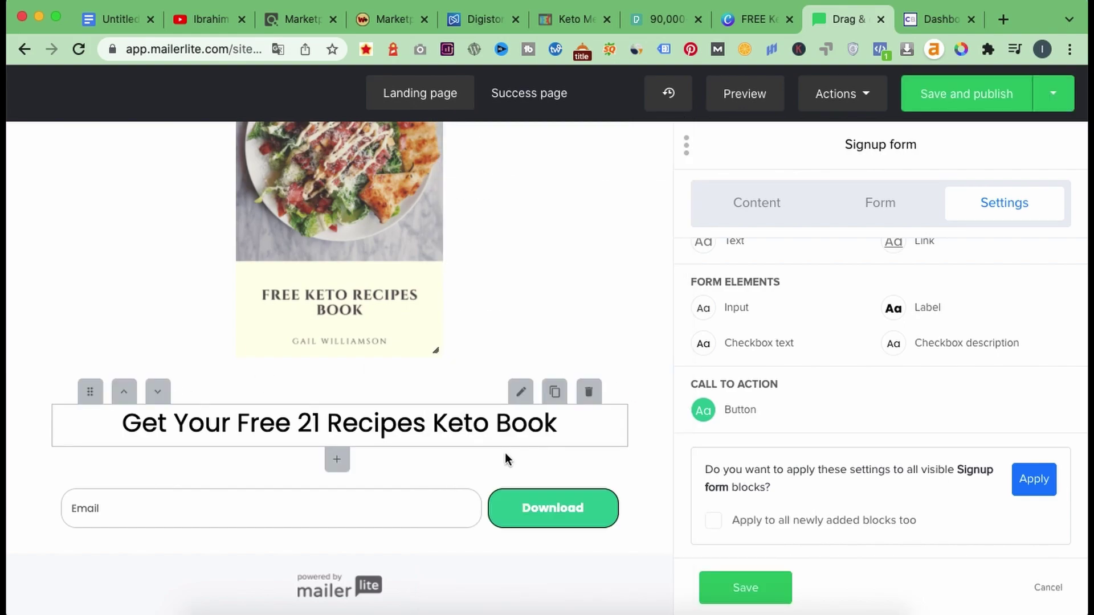
{"action": "scroll", "coordinate": [527, 344], "scroll_direction": "up", "scroll_amount": 2}
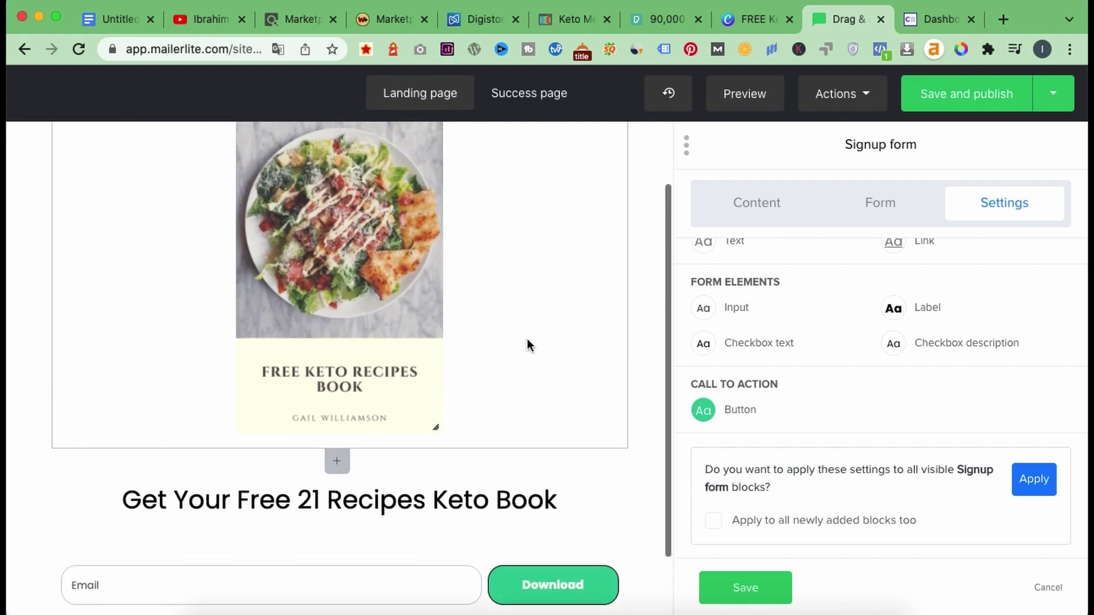
{"action": "scroll", "coordinate": [528, 345], "scroll_direction": "down", "scroll_amount": 2}
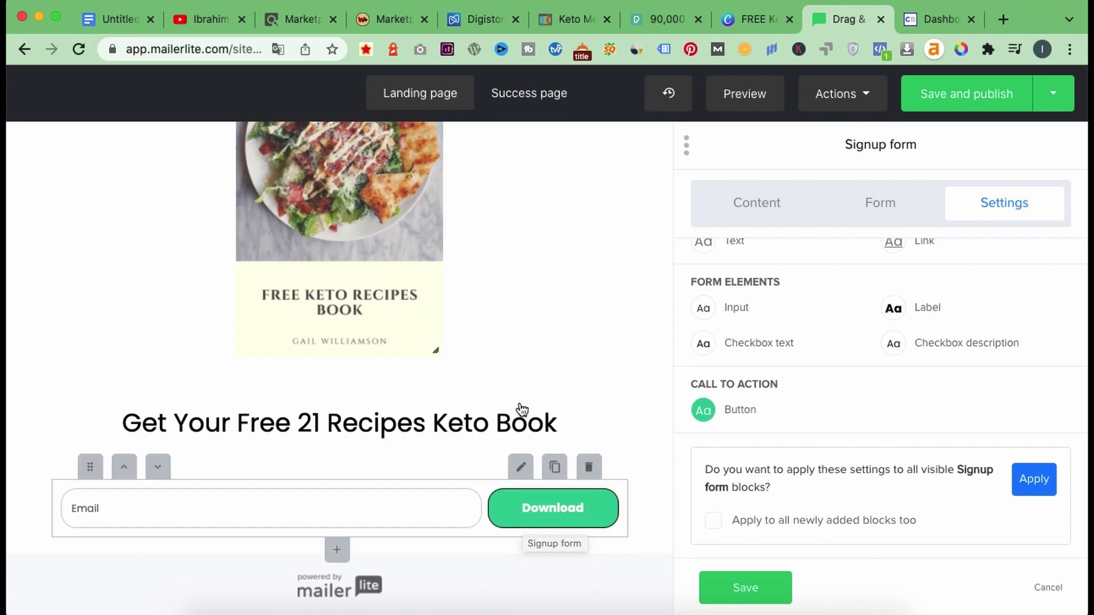
{"action": "left_click", "coordinate": [757, 600]}
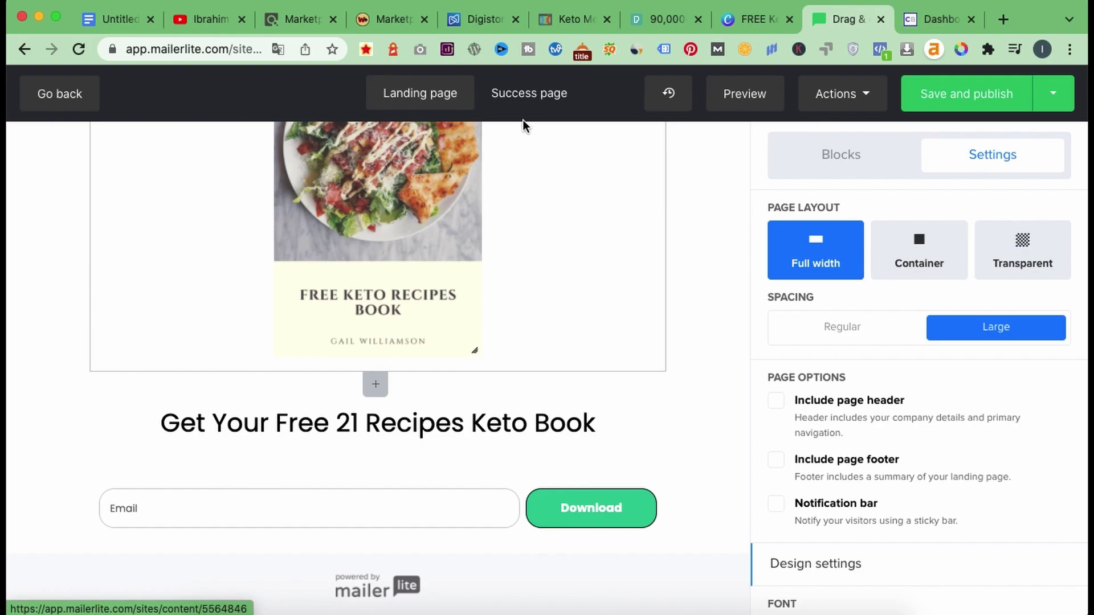
Open the success page and delete its image, heading and countdown blocks
{"action": "left_click", "coordinate": [523, 102]}
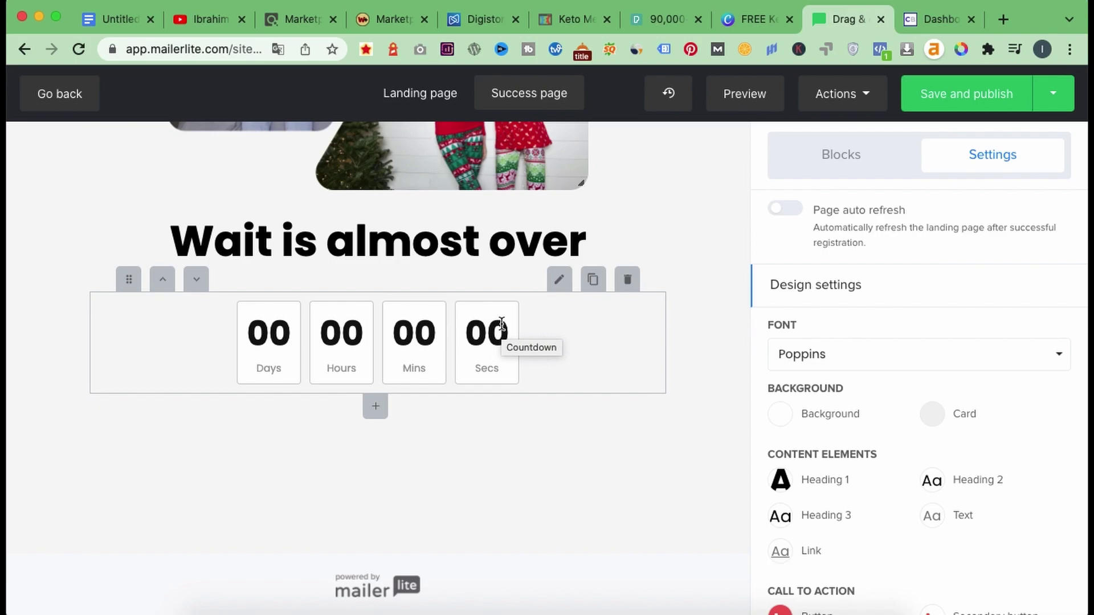
{"action": "scroll", "coordinate": [501, 322], "scroll_direction": "up", "scroll_amount": 6}
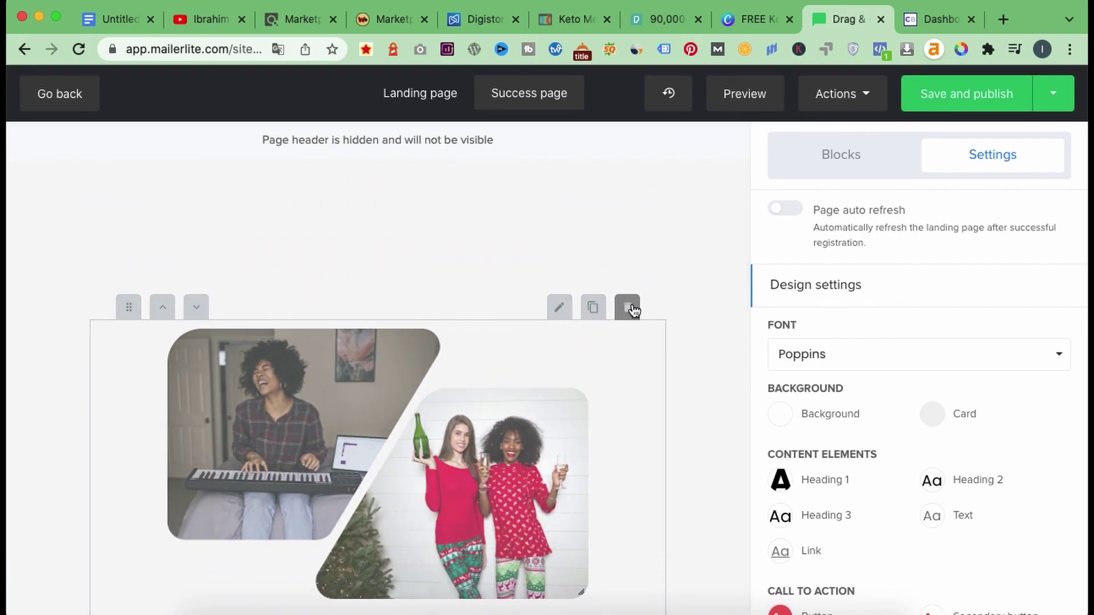
{"action": "left_click", "coordinate": [629, 308]}
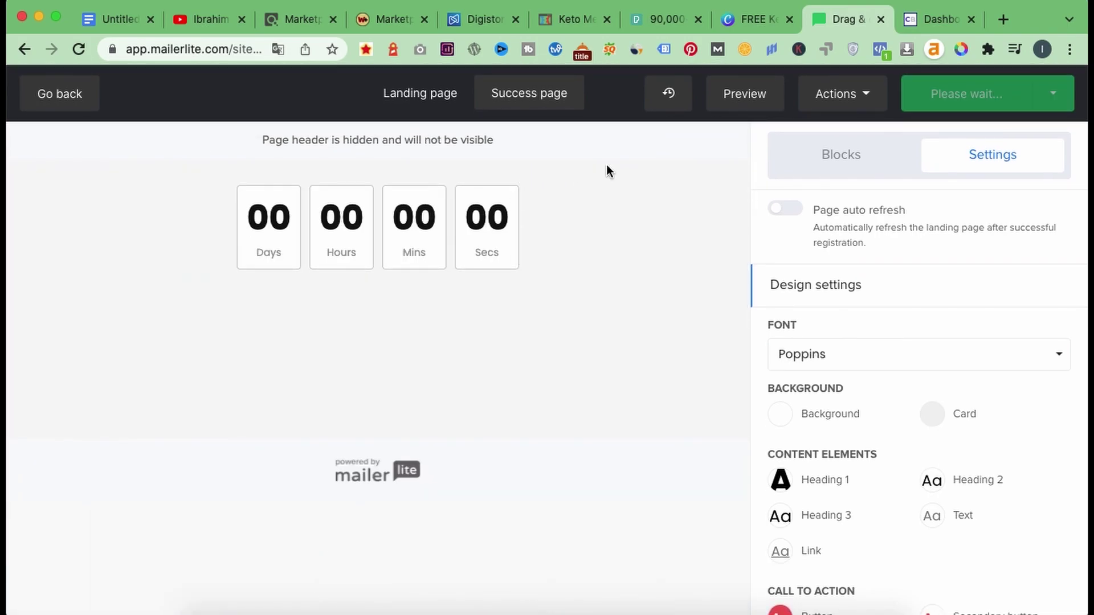
{"action": "mouse_move", "coordinate": [611, 200]}
{"action": "left_click", "coordinate": [627, 165]}
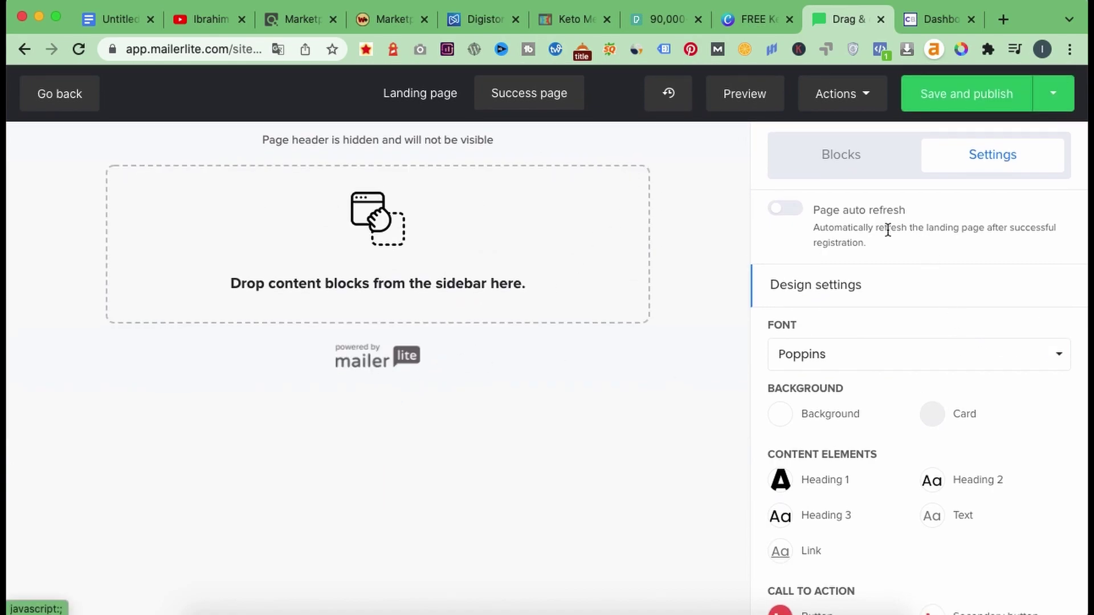
Build the empty success page from a text block, an image block, a second text block and a button block, in that order
{"action": "left_click", "coordinate": [840, 171]}
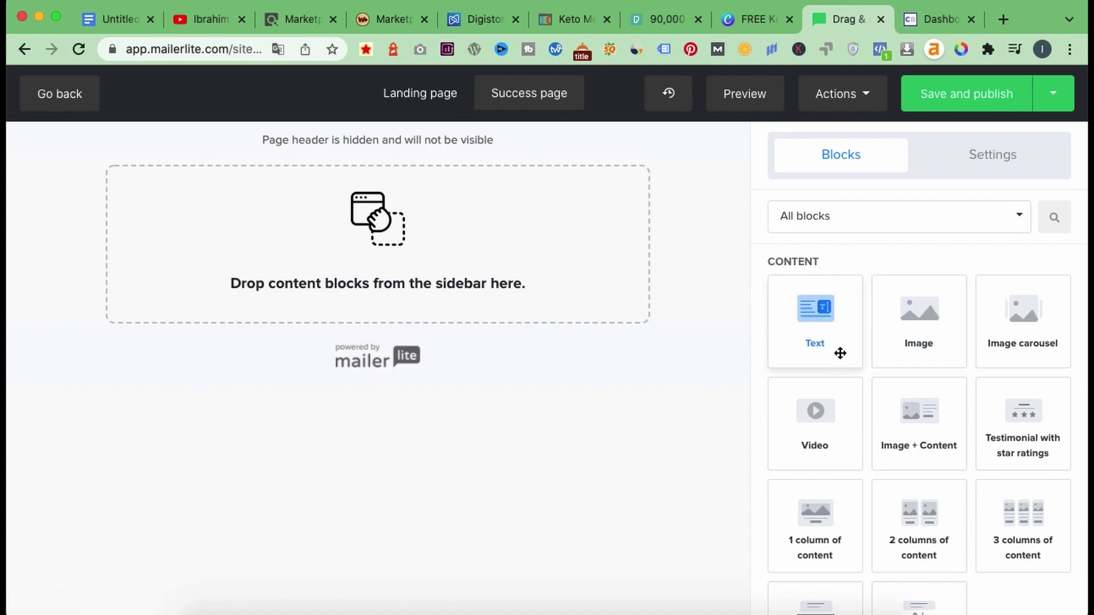
{"action": "left_click_drag", "start_coordinate": [838, 348], "coordinate": [447, 252]}
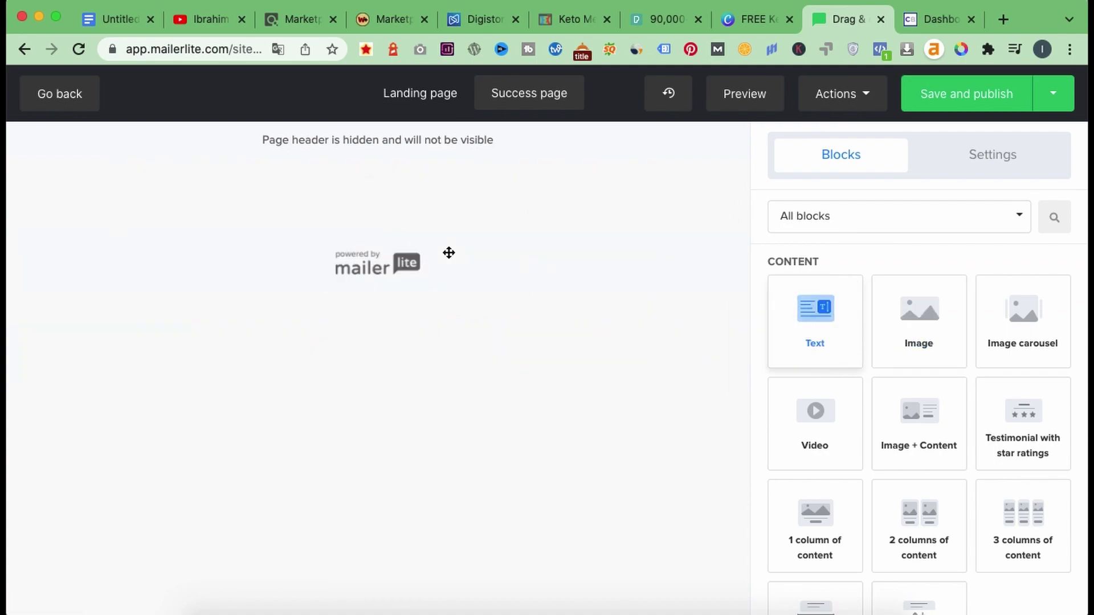
{"action": "left_click_drag", "start_coordinate": [904, 320], "coordinate": [364, 302]}
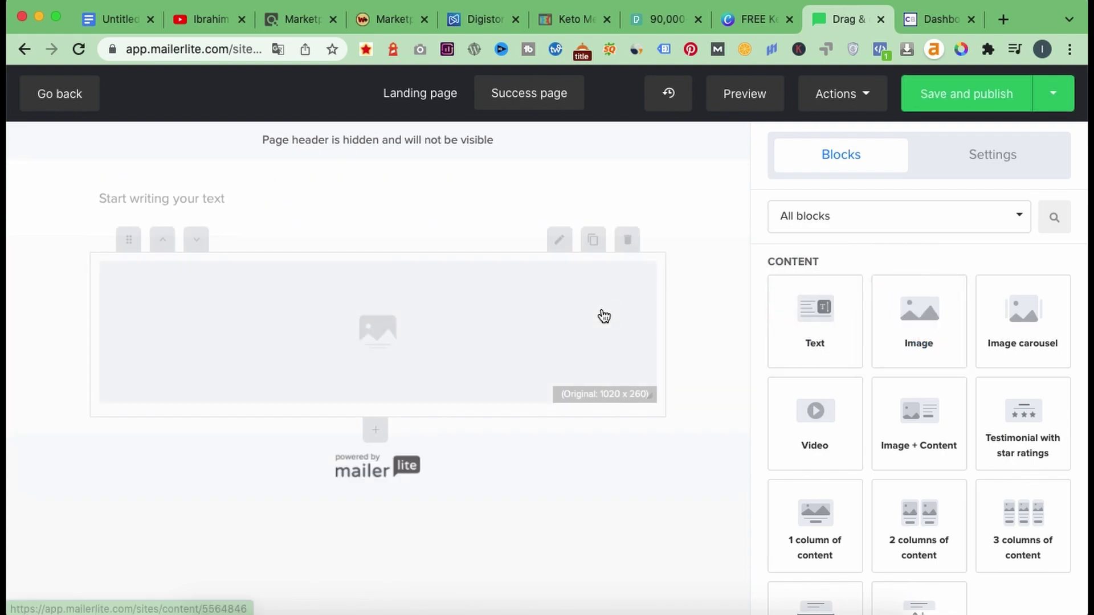
{"action": "left_click_drag", "start_coordinate": [817, 344], "coordinate": [444, 445]}
{"action": "scroll", "coordinate": [881, 484], "scroll_direction": "down", "scroll_amount": 6}
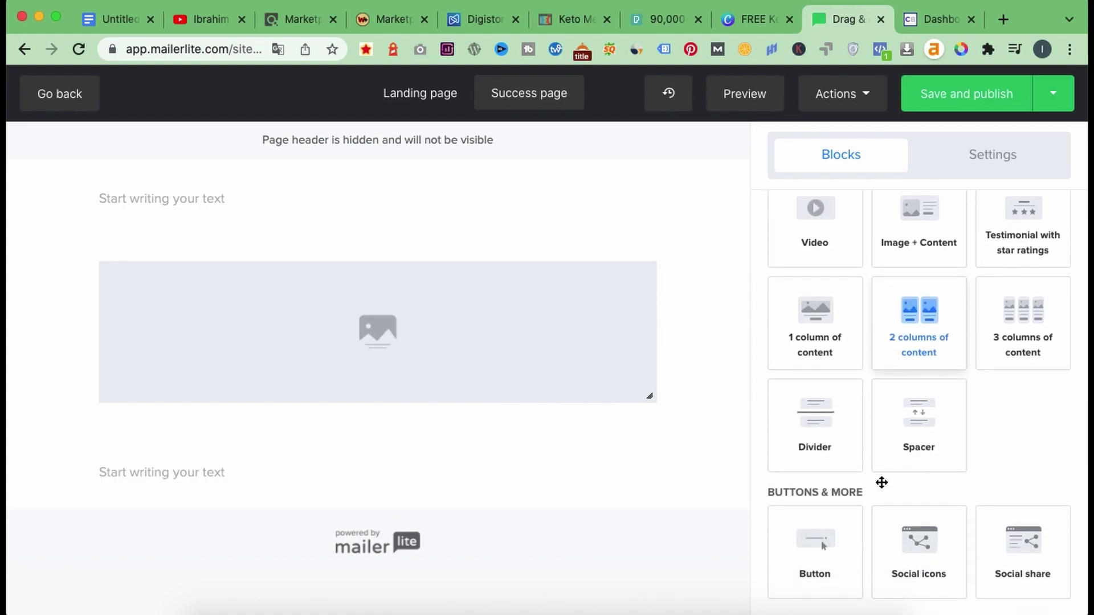
{"action": "scroll", "coordinate": [882, 487], "scroll_direction": "down", "scroll_amount": 5}
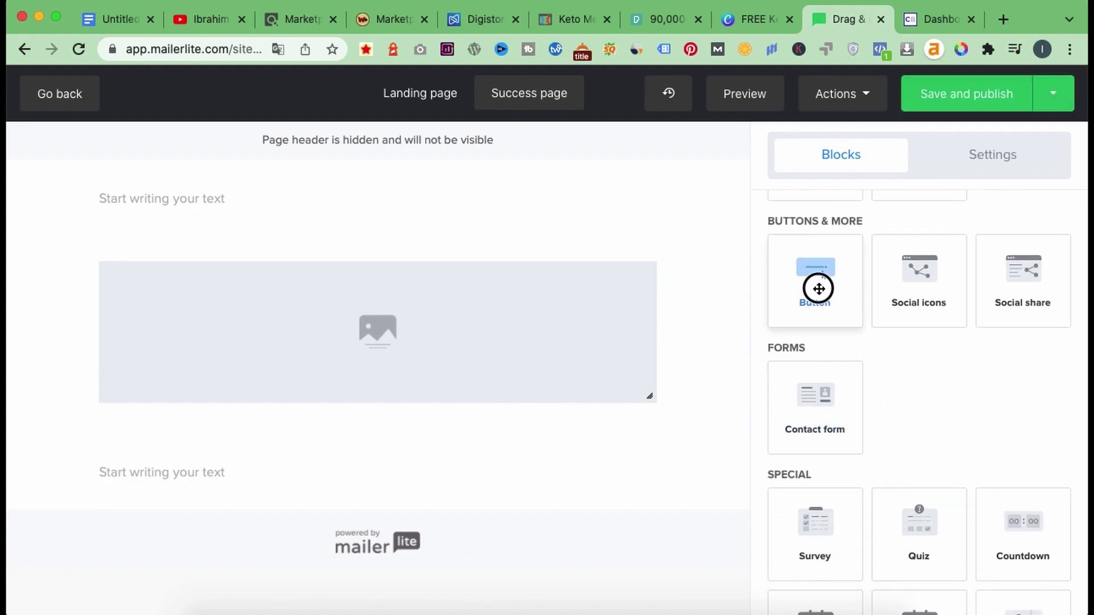
{"action": "left_click_drag", "start_coordinate": [818, 288], "coordinate": [337, 556]}
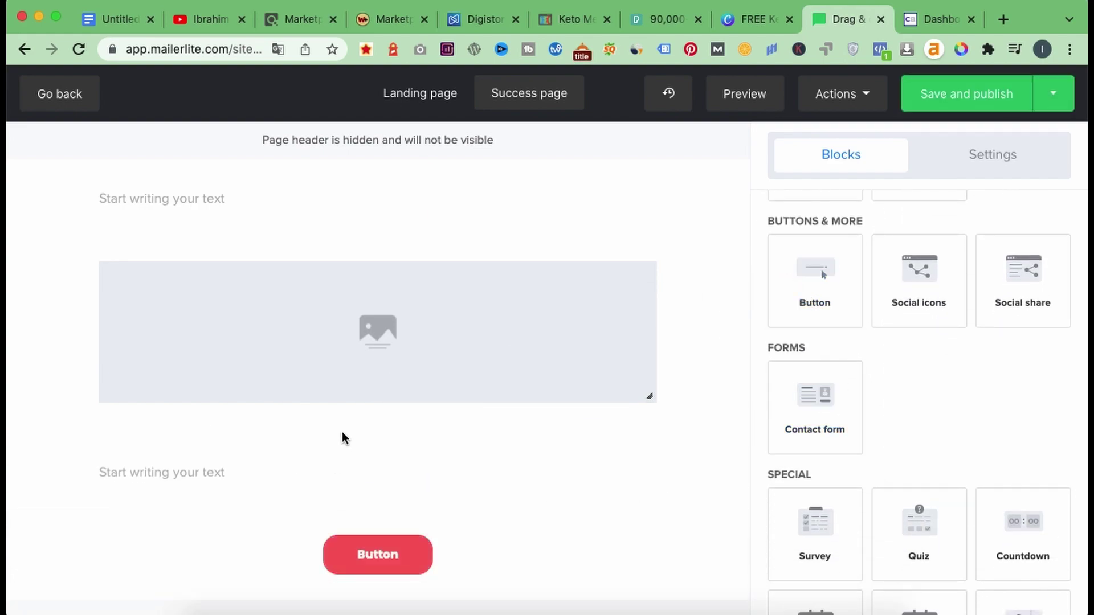
Copy "The book has been sent to the Email successfully, check your Box." from the Google Docs document into the success page's first text block
{"action": "left_click", "coordinate": [116, 29]}
{"action": "triple_click", "coordinate": [383, 279]}
{"action": "key", "text": "super+c"}
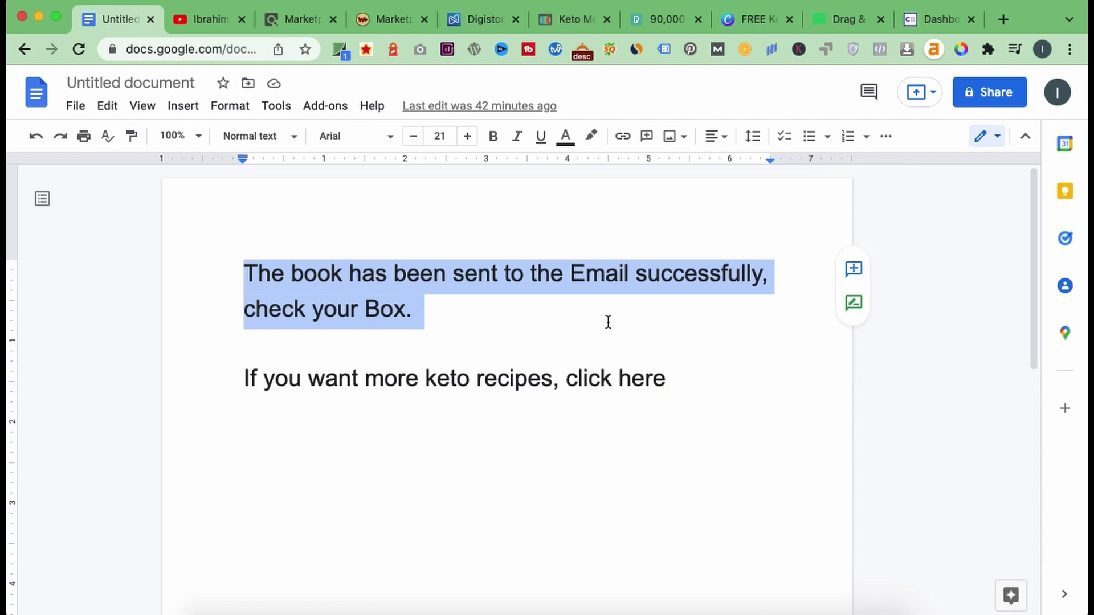
{"action": "left_click", "coordinate": [815, 21]}
{"action": "left_click", "coordinate": [261, 205]}
{"action": "key", "text": "super+v"}
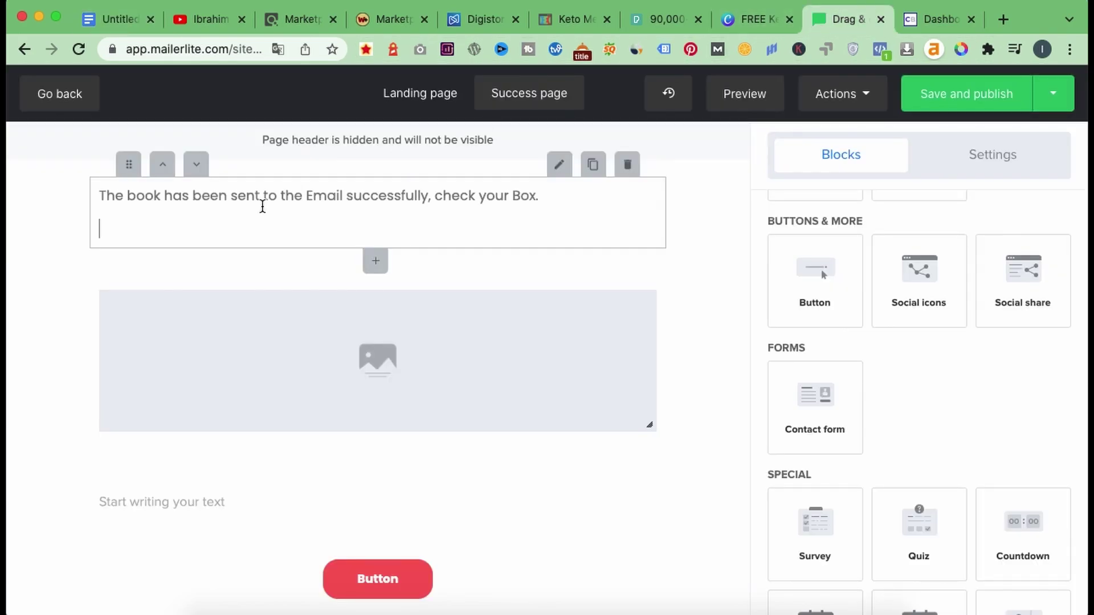
Color the success page's confirmation sentence green and enlarge it to heading size
{"action": "triple_click", "coordinate": [308, 200]}
{"action": "left_click", "coordinate": [452, 166]}
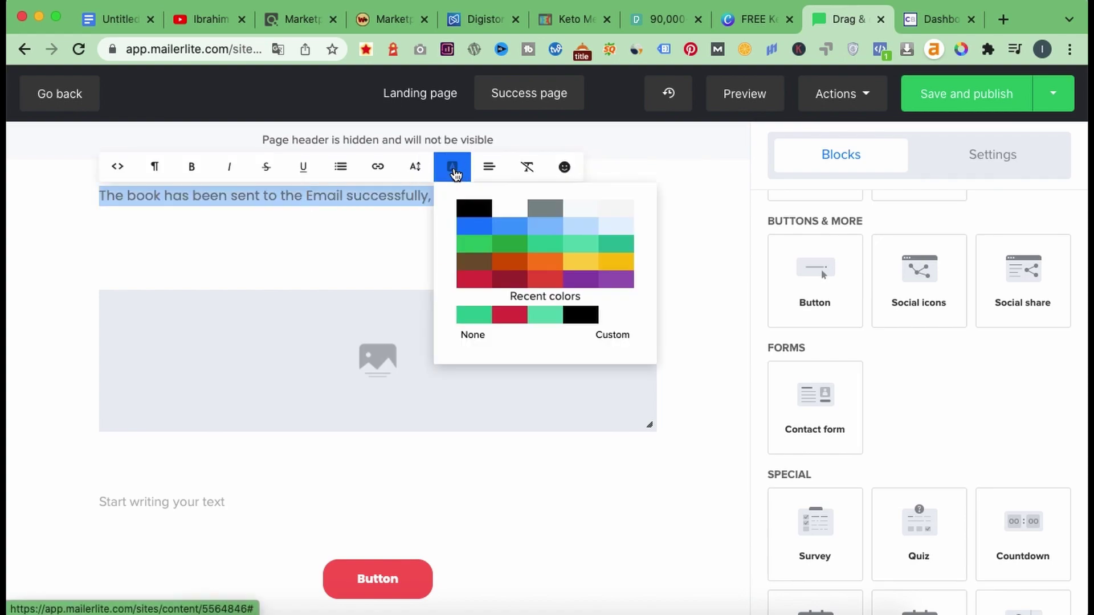
{"action": "left_click", "coordinate": [482, 248]}
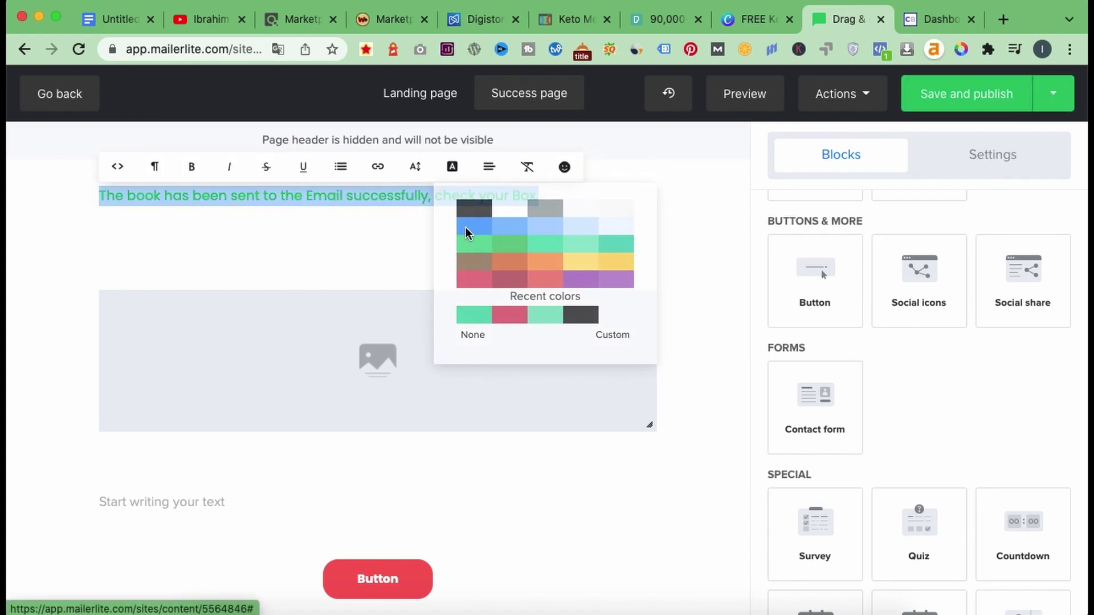
{"action": "left_click", "coordinate": [415, 166]}
{"action": "left_click", "coordinate": [490, 519]}
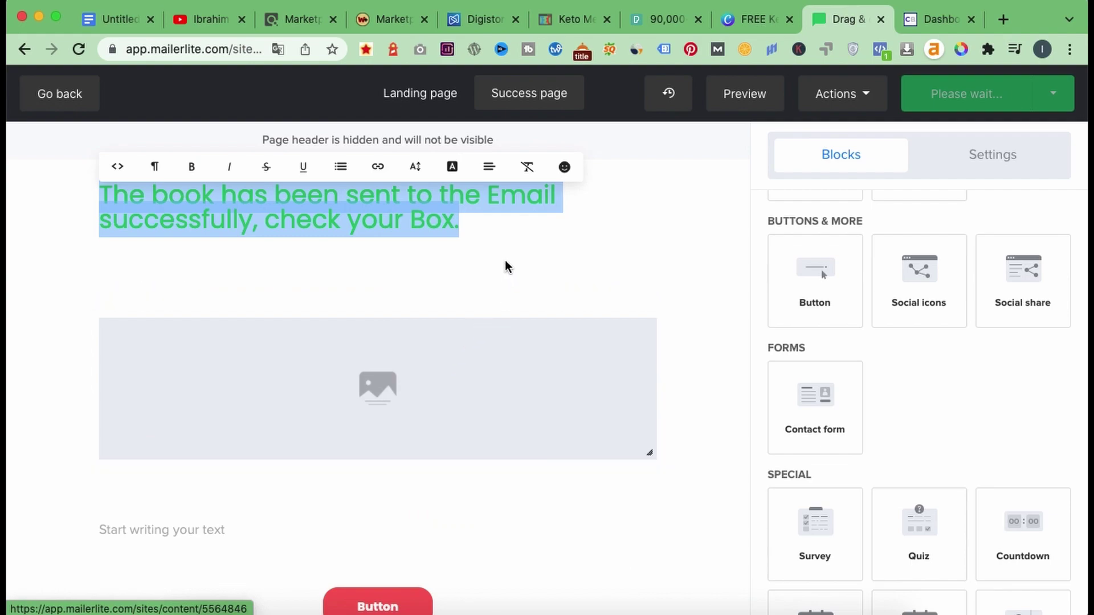
{"action": "left_click", "coordinate": [479, 240]}
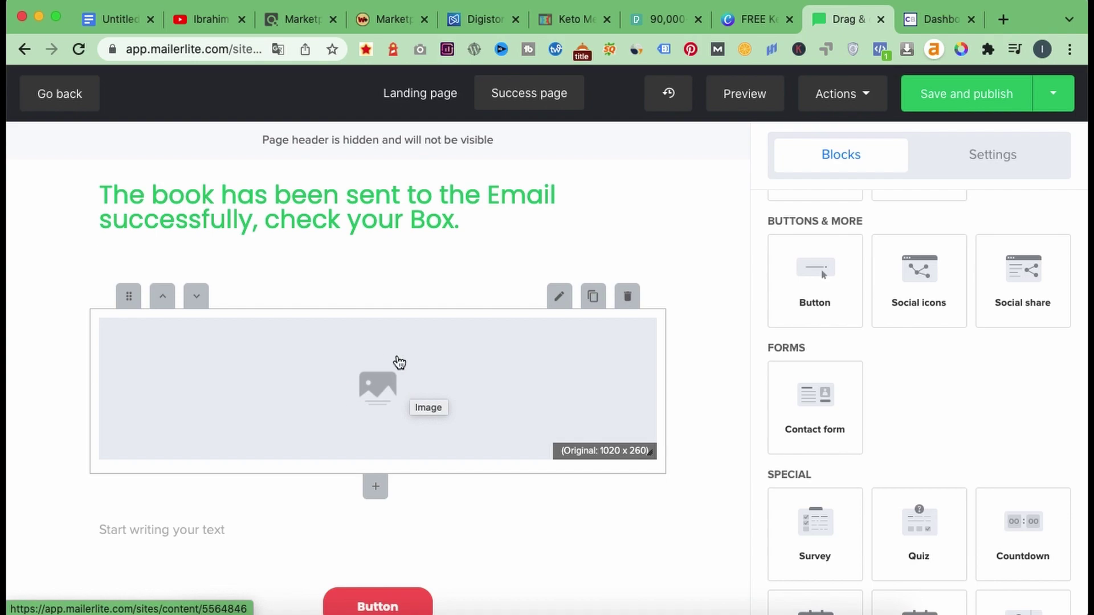
Switch to Digistore24 and save the product image of The Ultimate Keto Meal Plan to the computer
{"action": "scroll", "coordinate": [236, 419], "scroll_direction": "down", "scroll_amount": 2}
{"action": "mouse_move", "coordinate": [231, 446]}
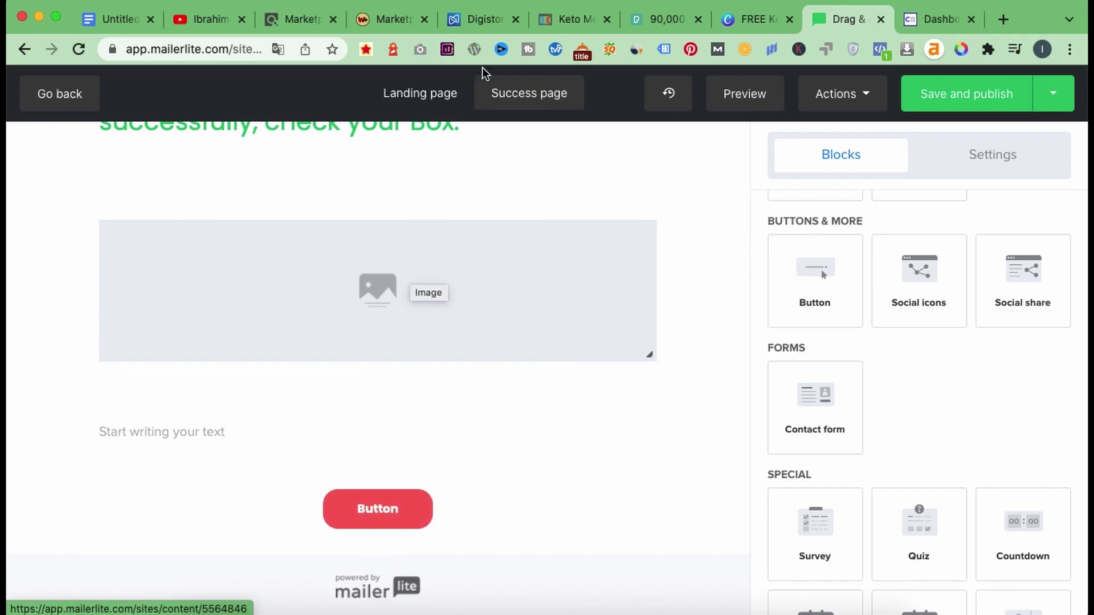
{"action": "left_click", "coordinate": [486, 20]}
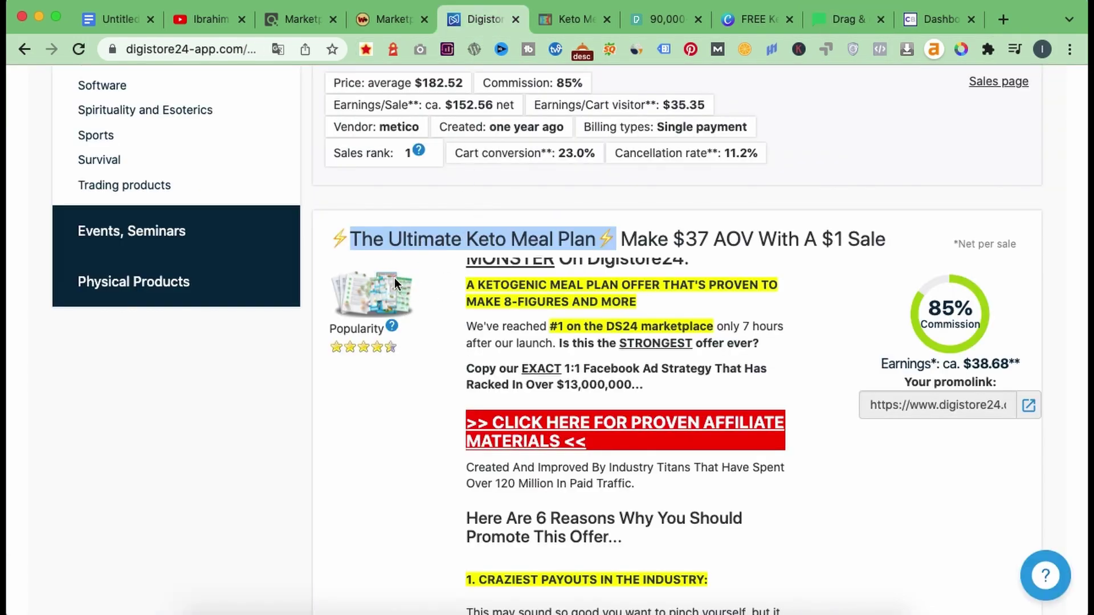
{"action": "right_click", "coordinate": [367, 290]}
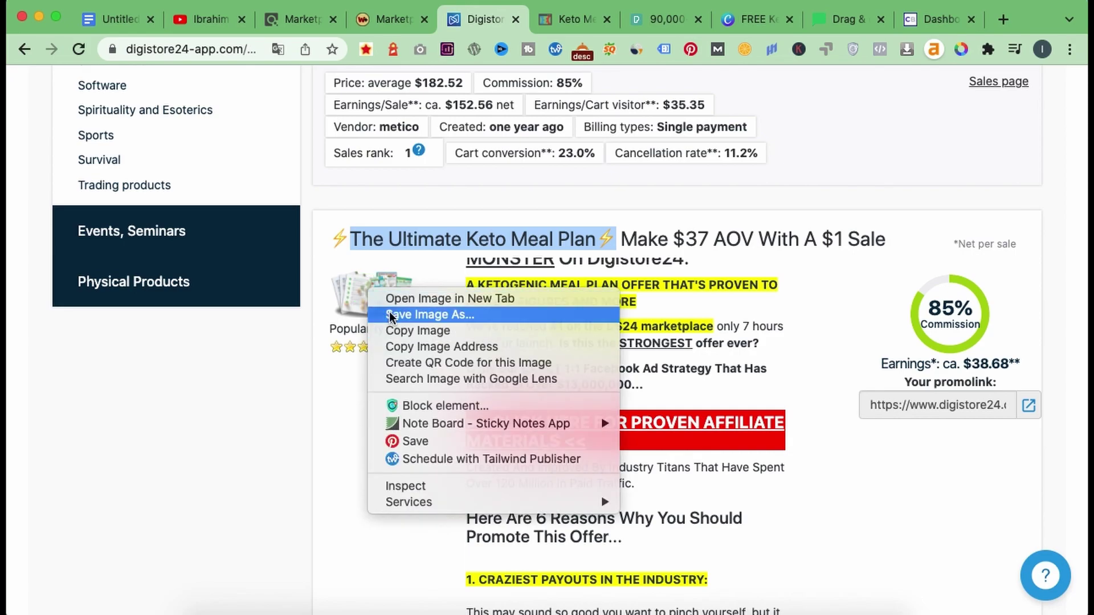
{"action": "left_click", "coordinate": [389, 314]}
{"action": "left_click", "coordinate": [655, 177]}
Switch back to MailerLite and upload U83YZEV8.png from the Desktop for the success page's empty image block
{"action": "left_click", "coordinate": [840, 23]}
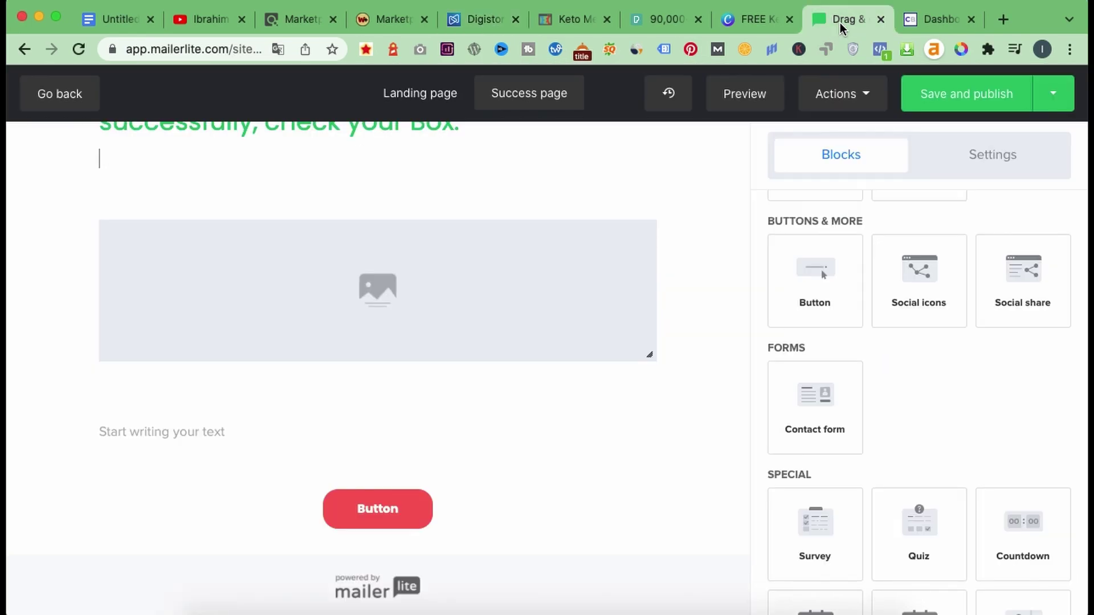
{"action": "left_click", "coordinate": [430, 314]}
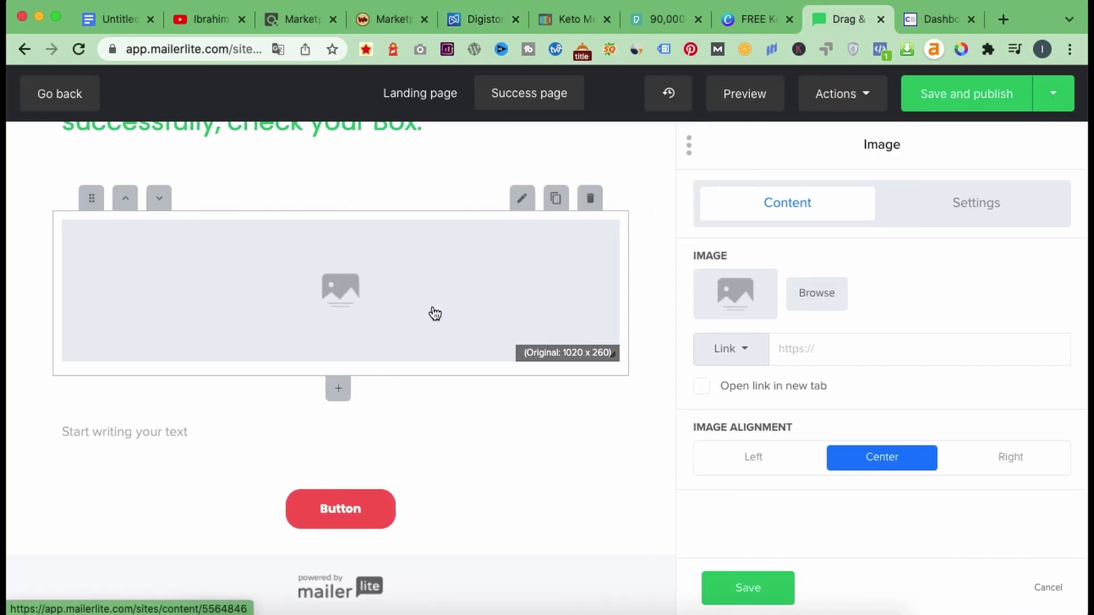
{"action": "left_click", "coordinate": [818, 305]}
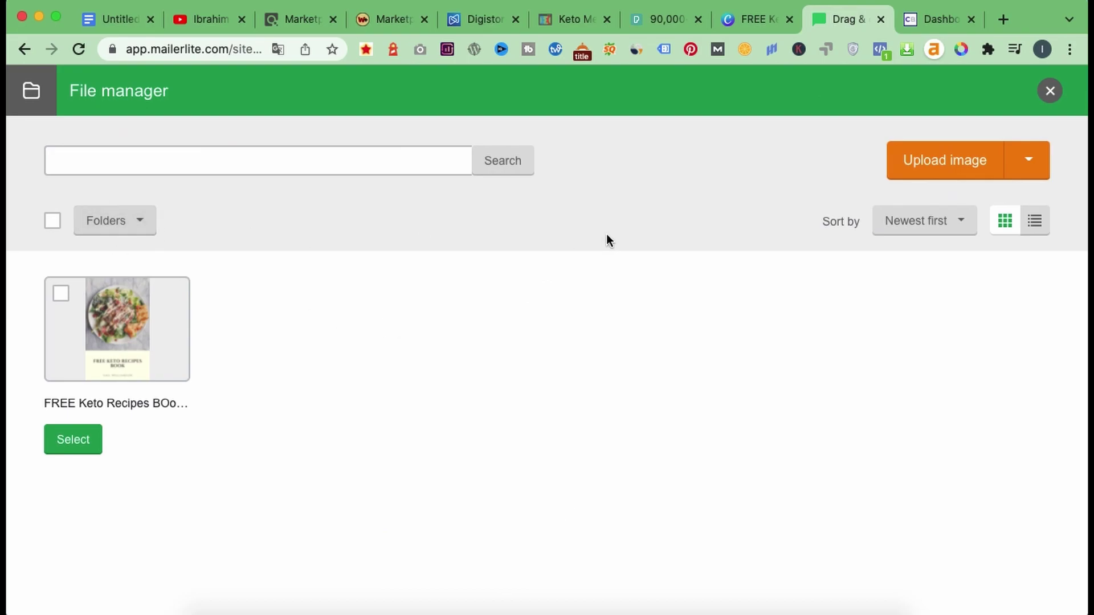
{"action": "left_click", "coordinate": [944, 165]}
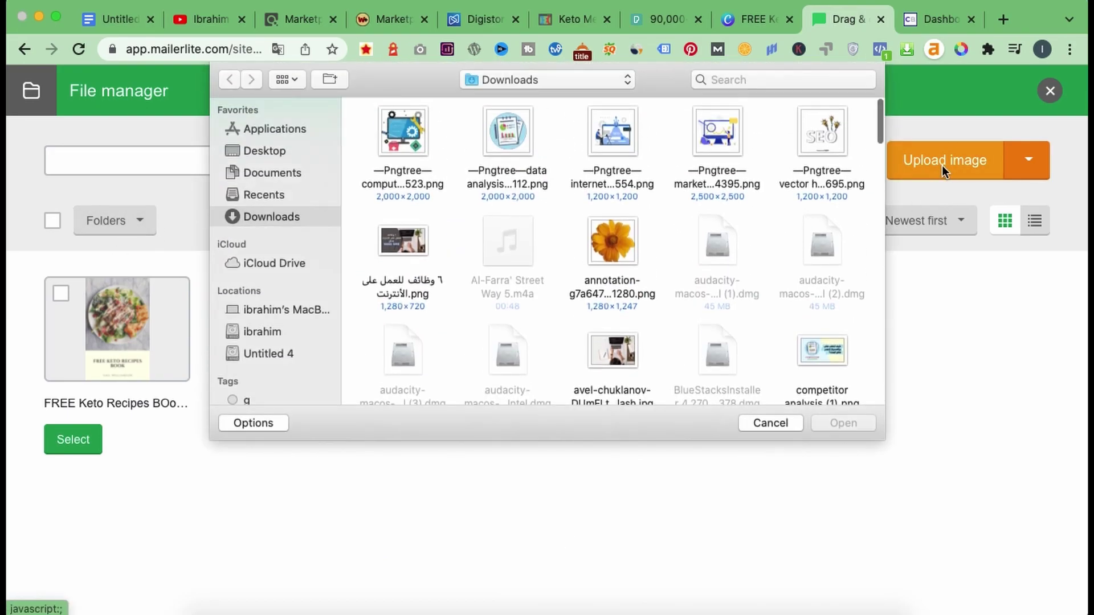
{"action": "left_click", "coordinate": [289, 149]}
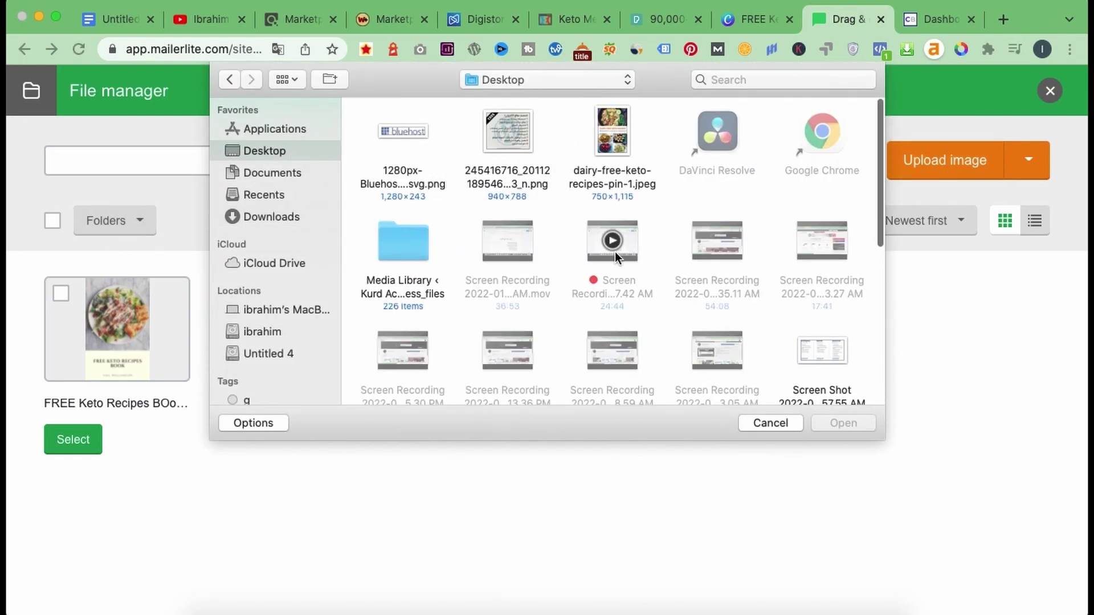
{"action": "scroll", "coordinate": [614, 251], "scroll_direction": "down", "scroll_amount": 10}
{"action": "scroll", "coordinate": [614, 251], "scroll_direction": "up", "scroll_amount": 2}
{"action": "left_click", "coordinate": [600, 185]}
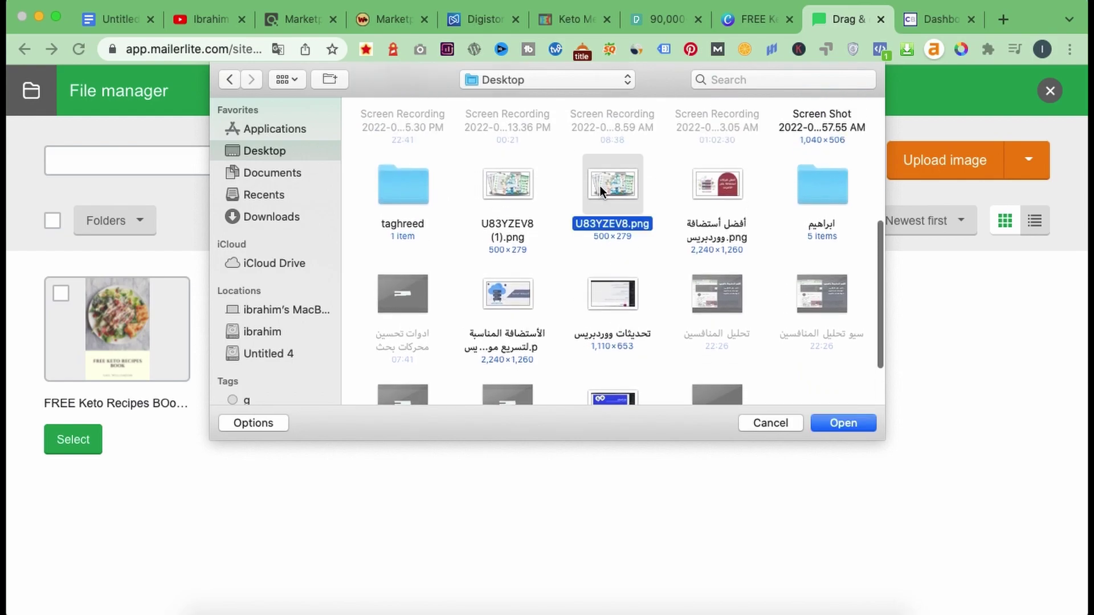
{"action": "left_click", "coordinate": [832, 423]}
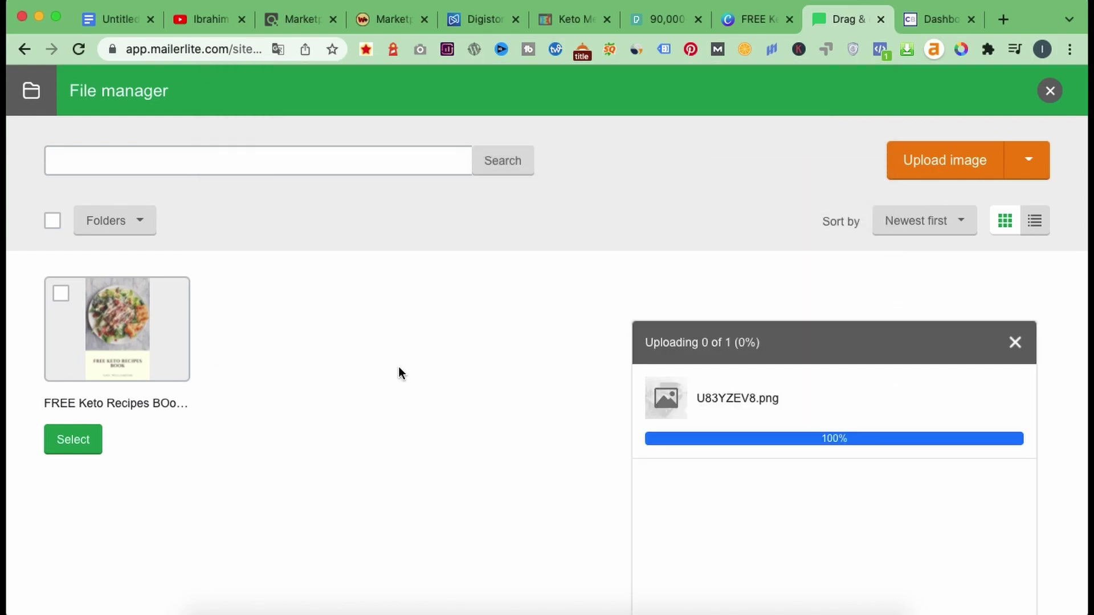
Insert the uploaded U83YZEV8.png into the success page's image block
{"action": "left_click", "coordinate": [62, 295]}
{"action": "left_click", "coordinate": [96, 439]}
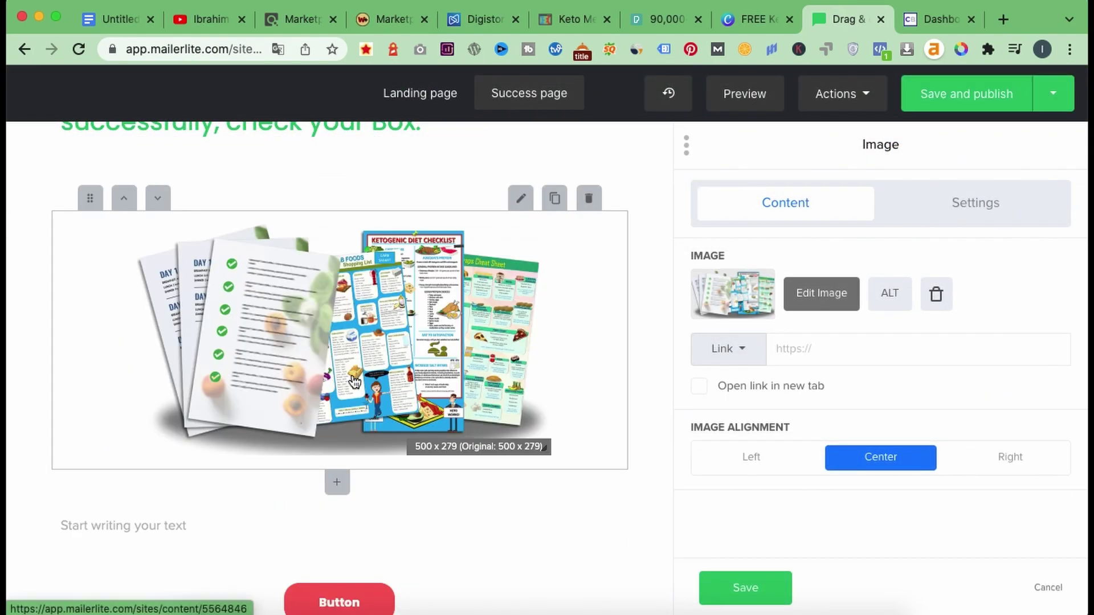
Copy "If you want more keto recipes, click here" from the Google Docs document into the MailerLite text block below the image
{"action": "scroll", "coordinate": [354, 382], "scroll_direction": "down", "scroll_amount": 1}
{"action": "scroll", "coordinate": [354, 380], "scroll_direction": "down", "scroll_amount": 1}
{"action": "left_click", "coordinate": [163, 439]}
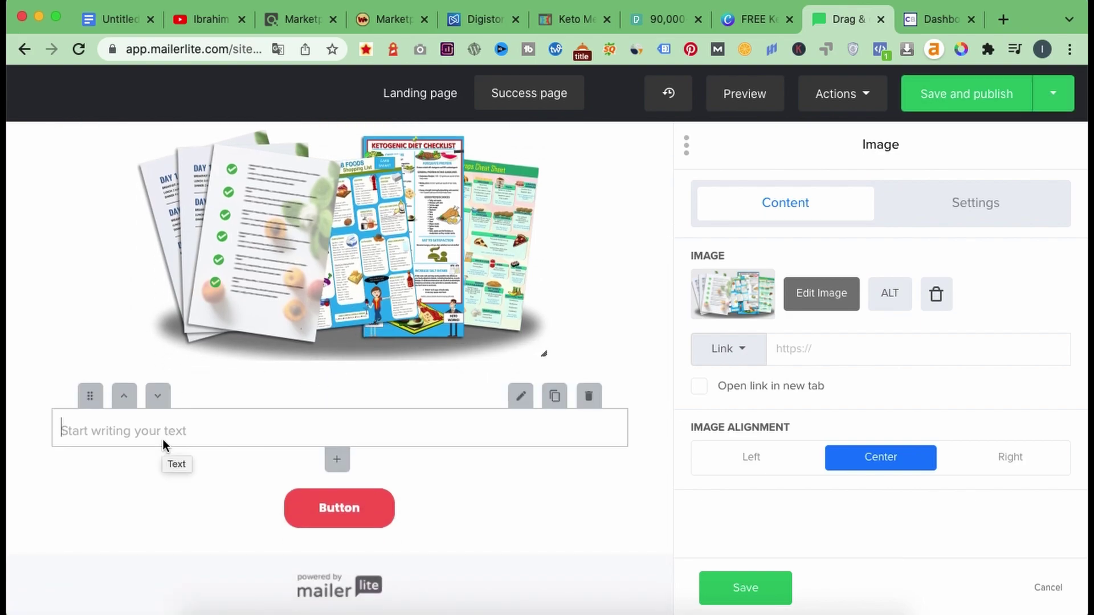
{"action": "left_click", "coordinate": [117, 18]}
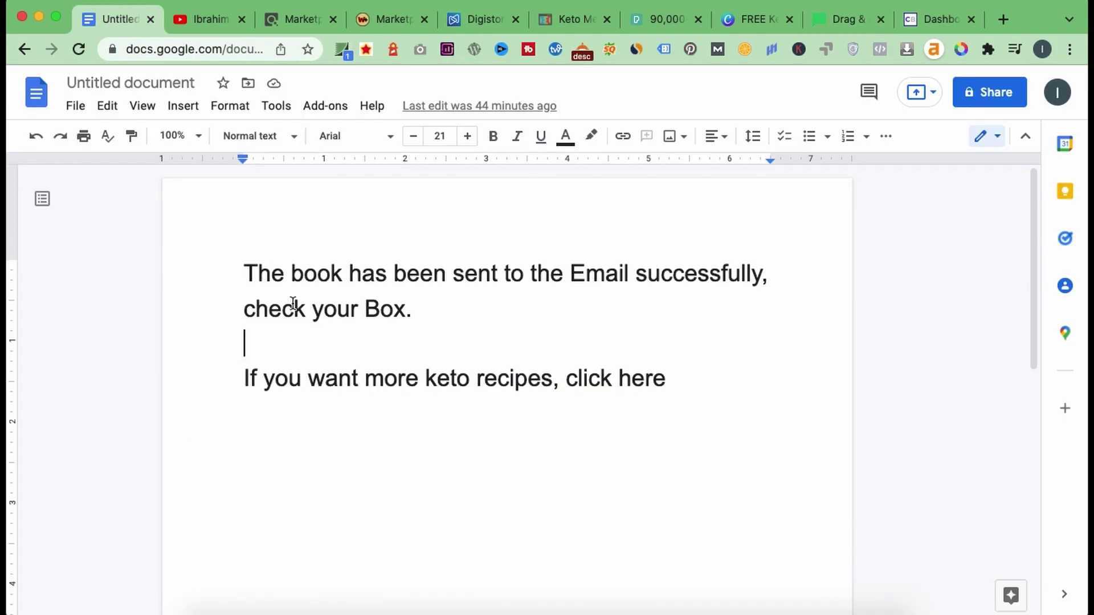
{"action": "triple_click", "coordinate": [344, 378]}
{"action": "key", "text": "ctrl+c"}
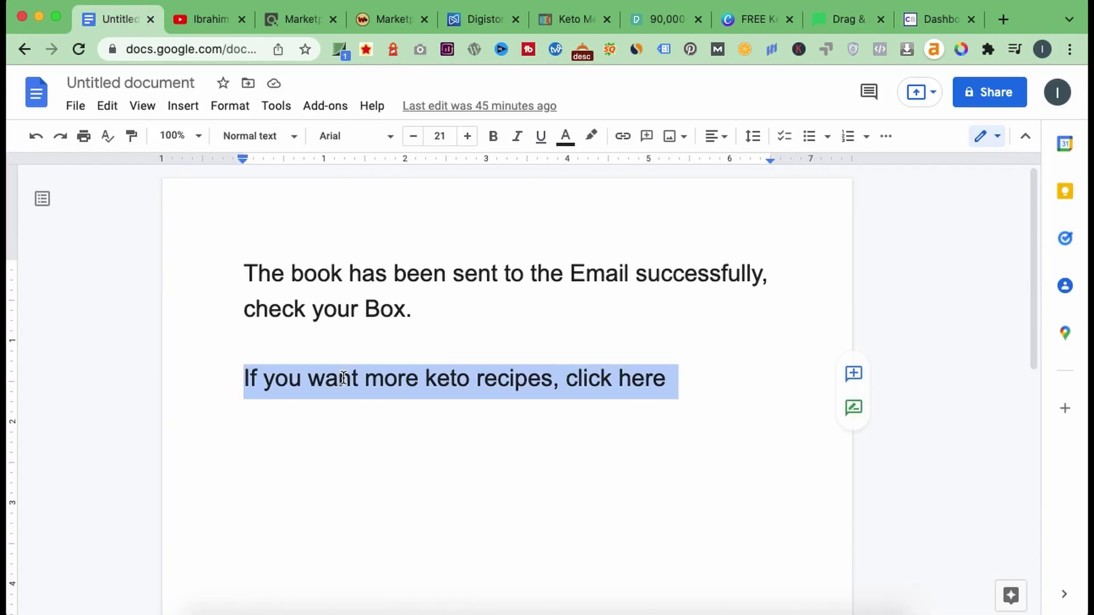
{"action": "left_click", "coordinate": [849, 28]}
{"action": "left_click", "coordinate": [205, 439]}
{"action": "key", "text": "ctrl+v"}
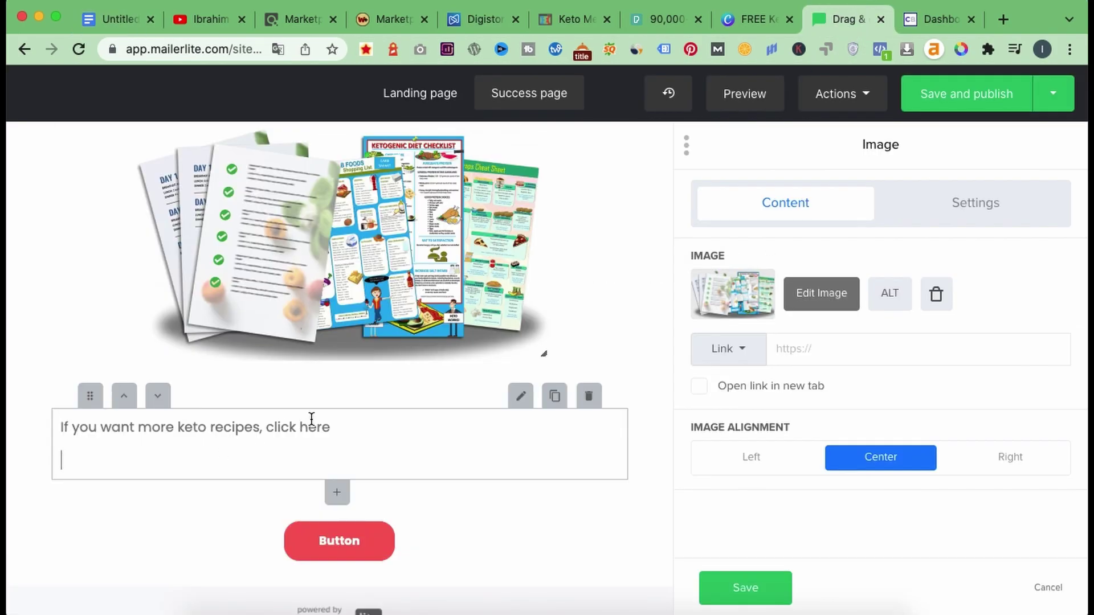
Capitalize "Here" in the keto recipes sentence and center the sentence
{"action": "left_click_drag", "start_coordinate": [300, 426], "coordinate": [333, 428]}
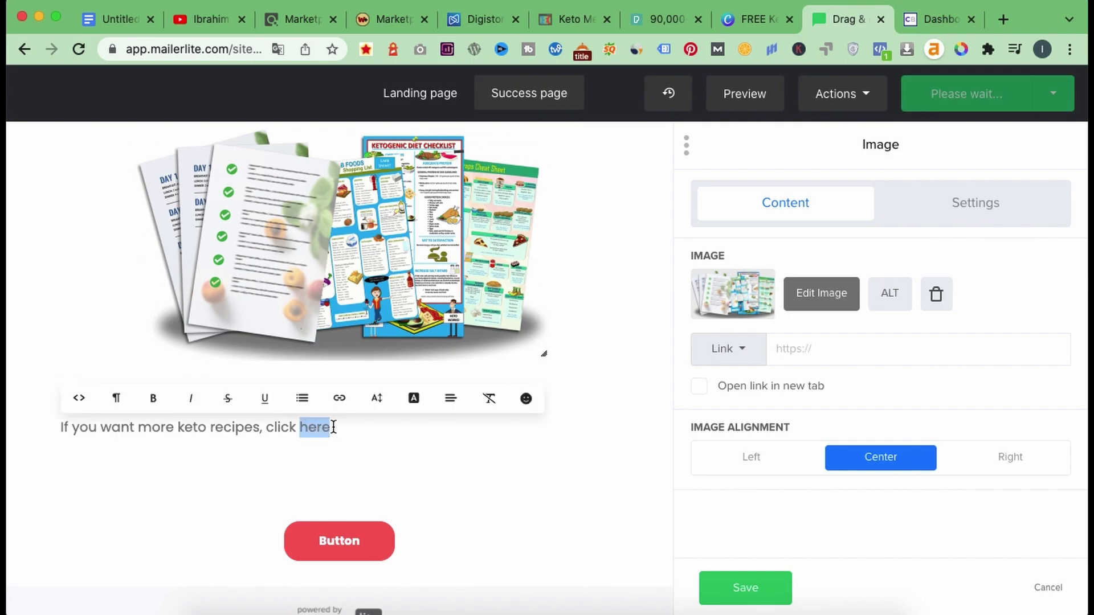
{"action": "type", "text": "t"}
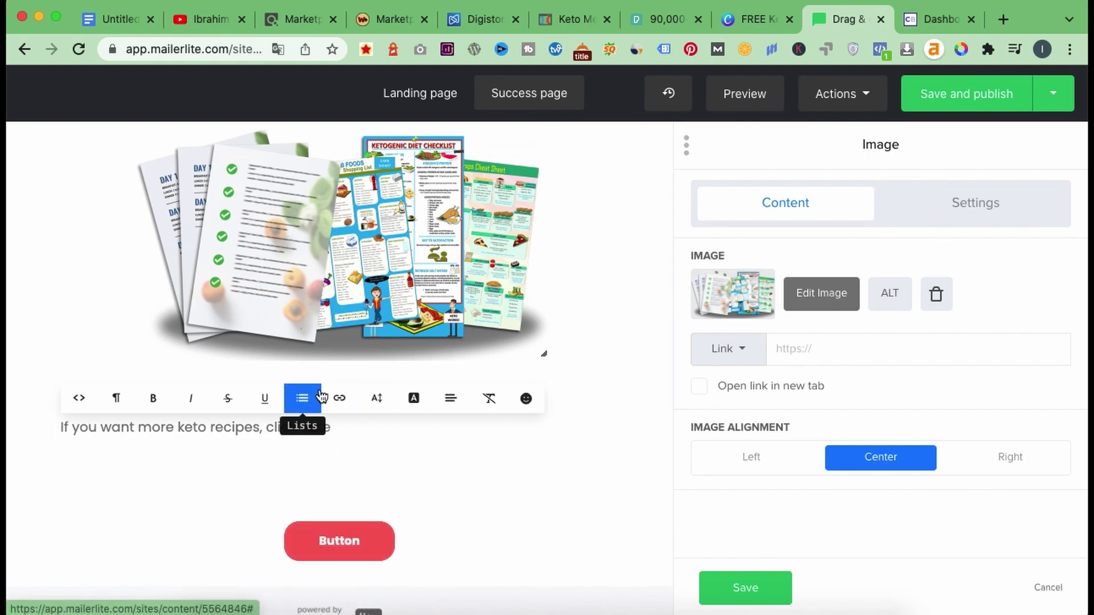
{"action": "left_click", "coordinate": [451, 399]}
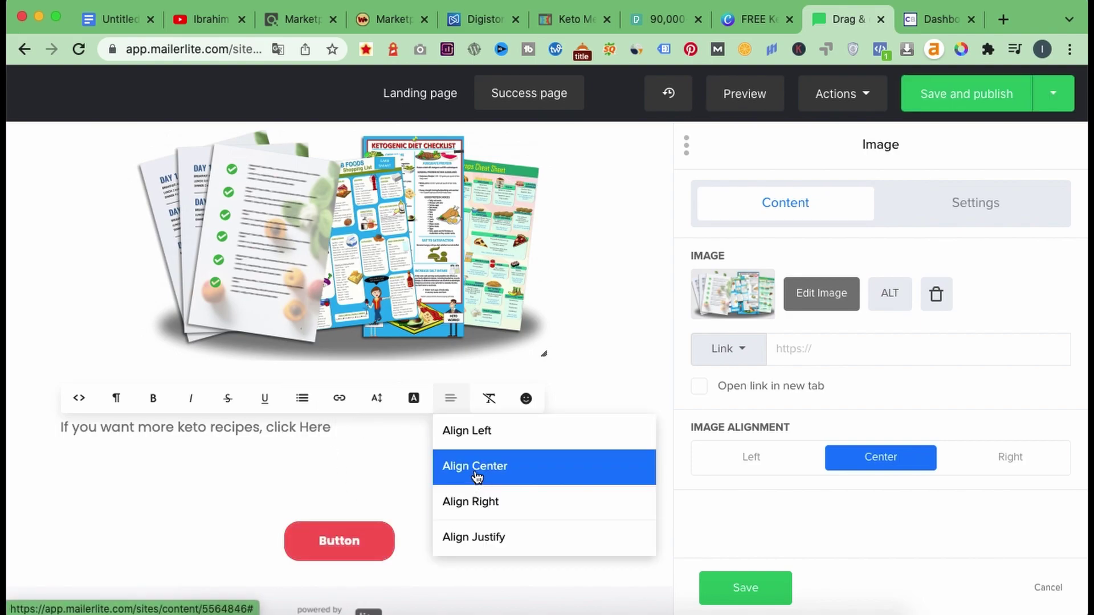
{"action": "left_click", "coordinate": [450, 464]}
Color the whole "If you want more keto recipes, click Here" sentence black
{"action": "left_click", "coordinate": [414, 399]}
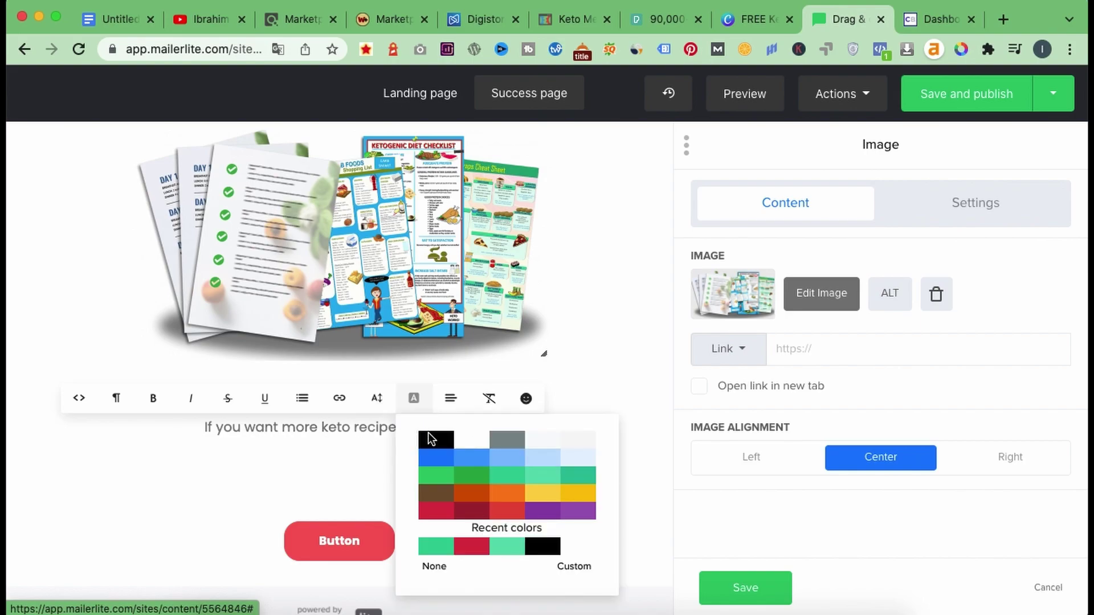
{"action": "left_click", "coordinate": [428, 443]}
{"action": "left_click", "coordinate": [413, 398]}
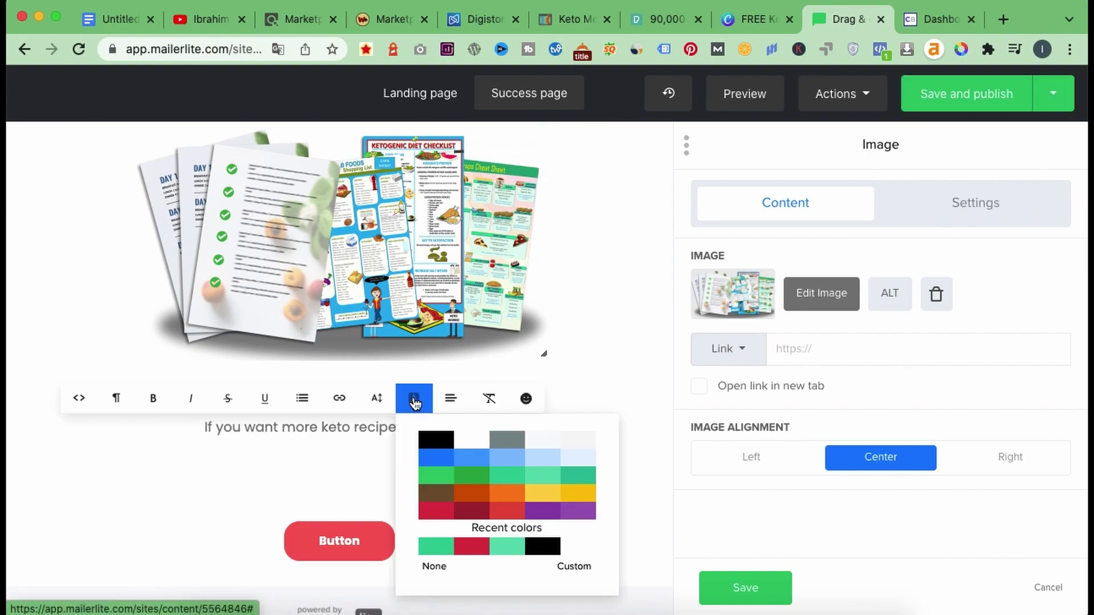
{"action": "left_click", "coordinate": [429, 443]}
{"action": "triple_click", "coordinate": [428, 431]}
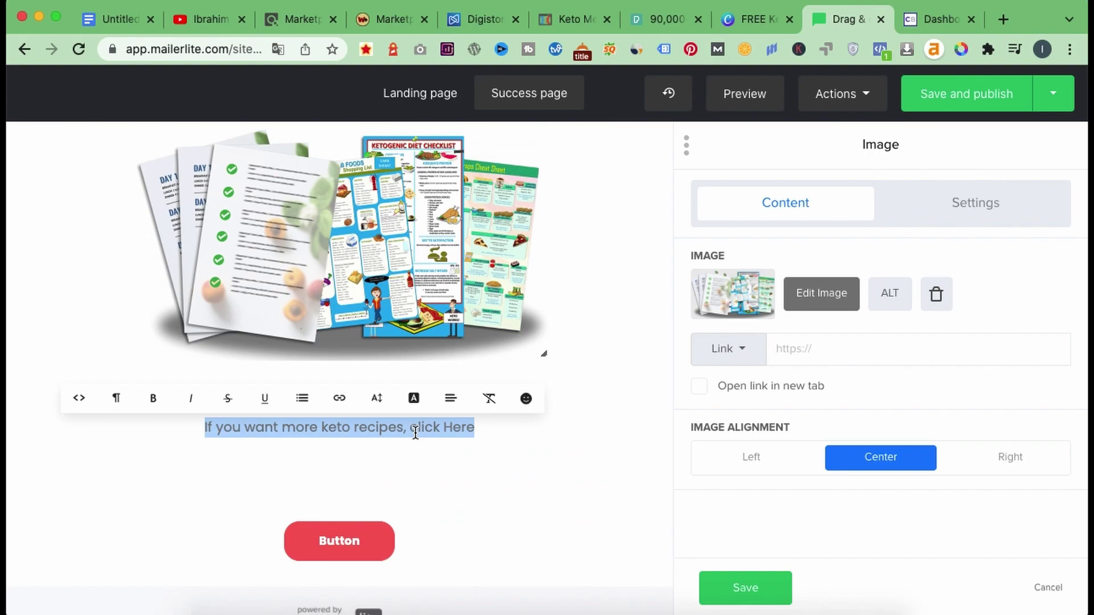
{"action": "left_click", "coordinate": [414, 406]}
{"action": "left_click", "coordinate": [440, 445]}
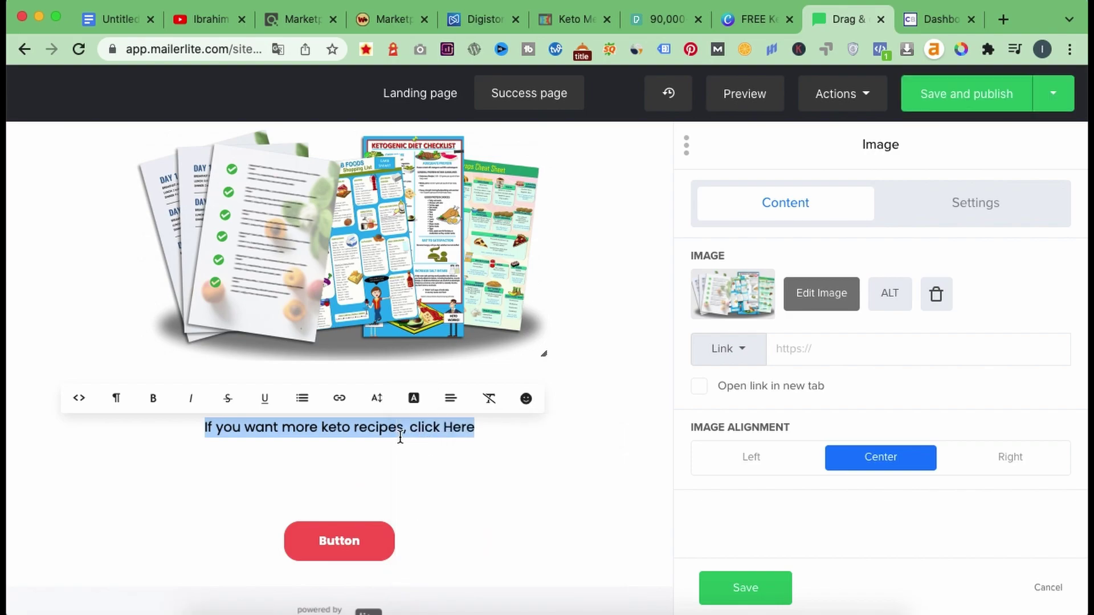
Enlarge the font size of the keto recipes sentence to a heading-like size
{"action": "left_click", "coordinate": [368, 404]}
{"action": "scroll", "coordinate": [403, 521], "scroll_direction": "down", "scroll_amount": 3}
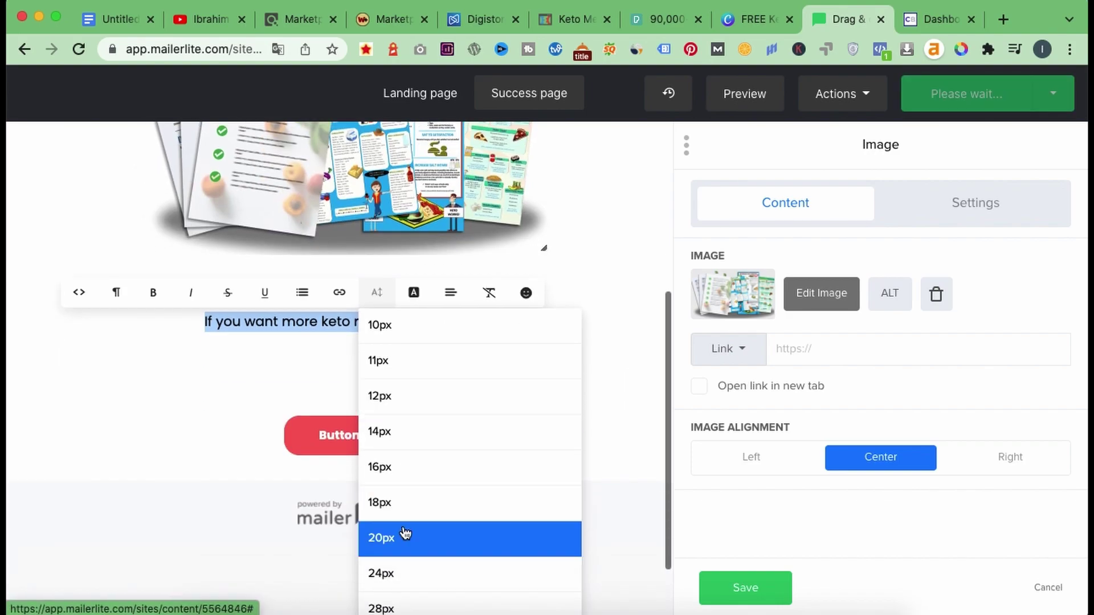
{"action": "scroll", "coordinate": [404, 607], "scroll_direction": "down", "scroll_amount": 2}
{"action": "left_click", "coordinate": [386, 566]}
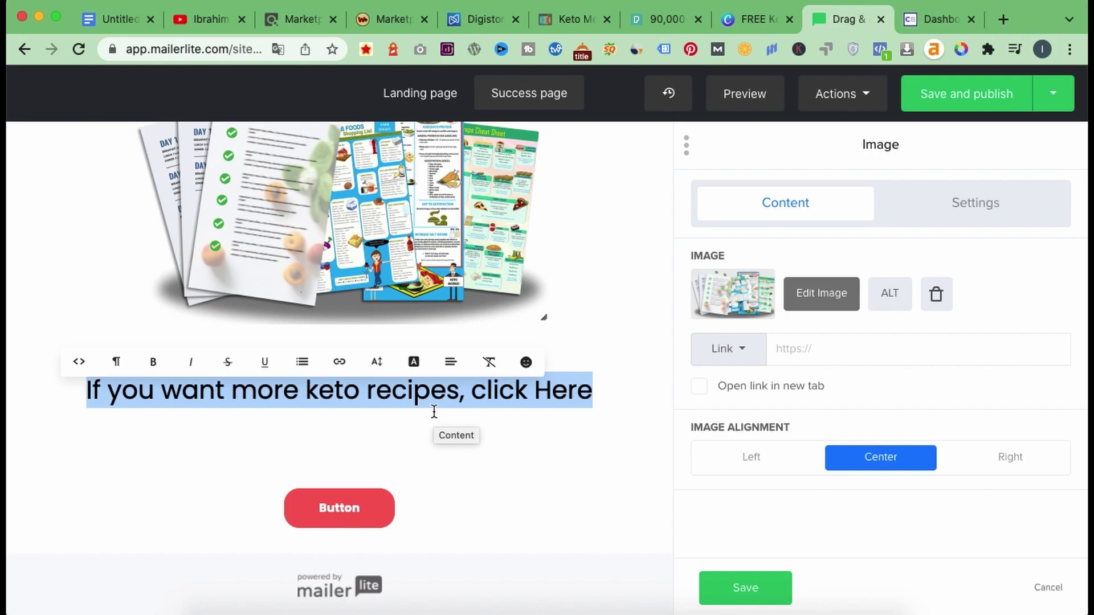
Open the success page's button block for editing and copy the affiliate link template from Step 1 of the keto affiliate resource page
{"action": "left_click", "coordinate": [378, 516]}
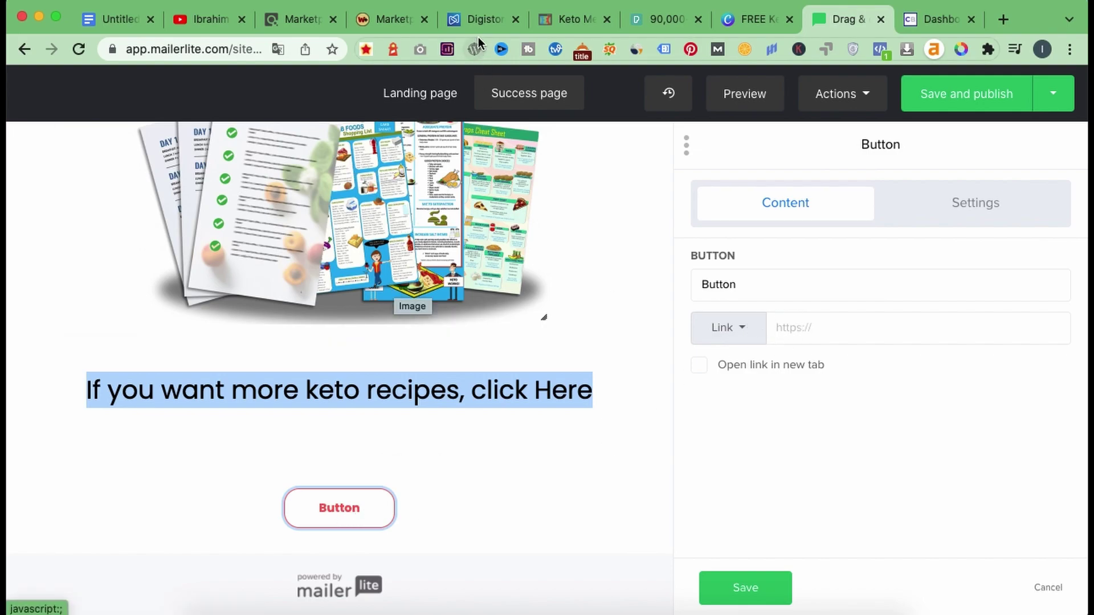
{"action": "left_click", "coordinate": [572, 19]}
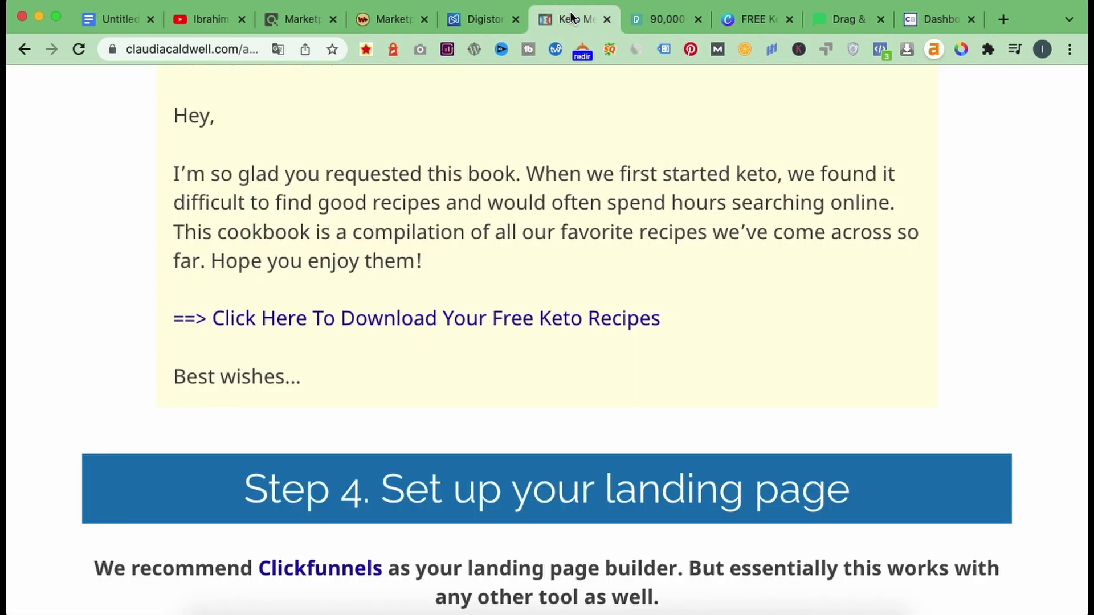
{"action": "scroll", "coordinate": [530, 322], "scroll_direction": "up", "scroll_amount": 15}
{"action": "scroll", "coordinate": [528, 321], "scroll_direction": "up", "scroll_amount": 19}
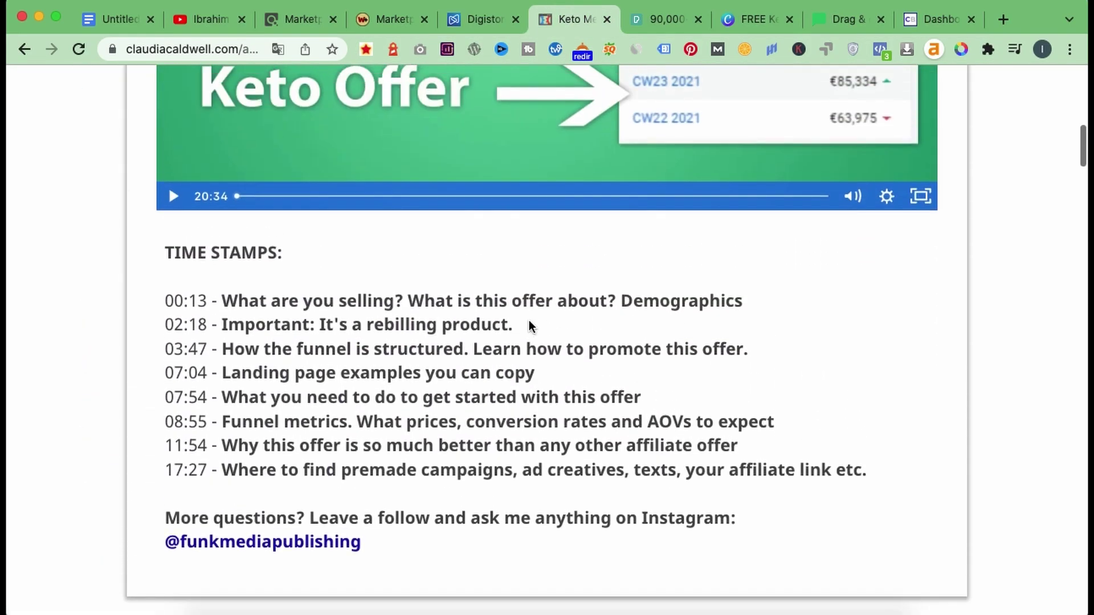
{"action": "scroll", "coordinate": [529, 321], "scroll_direction": "down", "scroll_amount": 13}
{"action": "scroll", "coordinate": [528, 320], "scroll_direction": "down", "scroll_amount": 10}
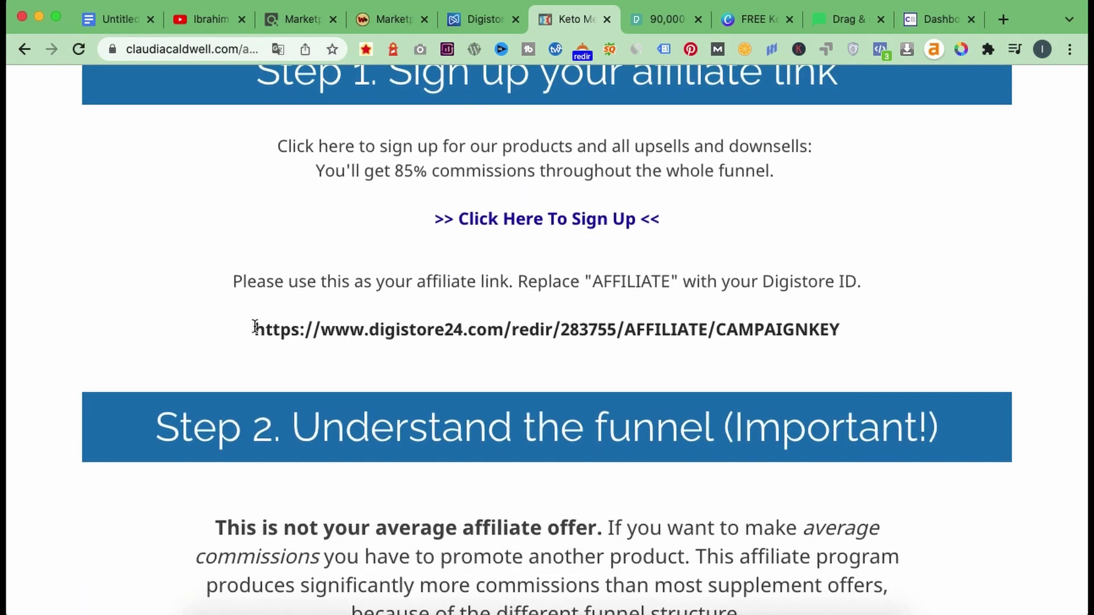
{"action": "left_click_drag", "start_coordinate": [254, 327], "coordinate": [852, 319]}
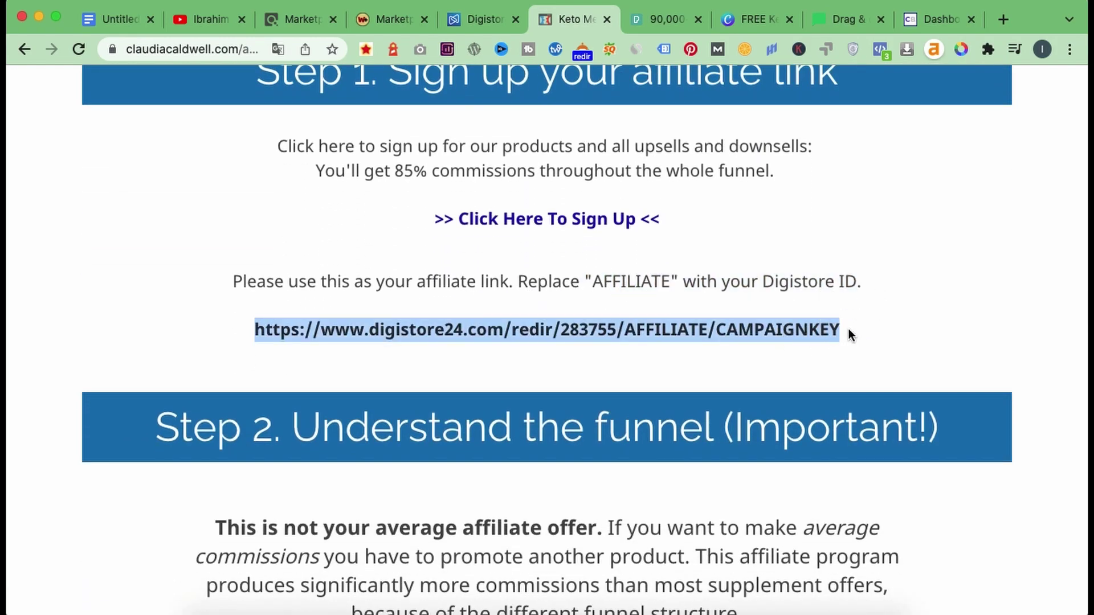
Switch back to MailerLite, set the button's link to the copied template with AFFILIATE replaced by the Digistore ID, and save the block
{"action": "left_click", "coordinate": [855, 22]}
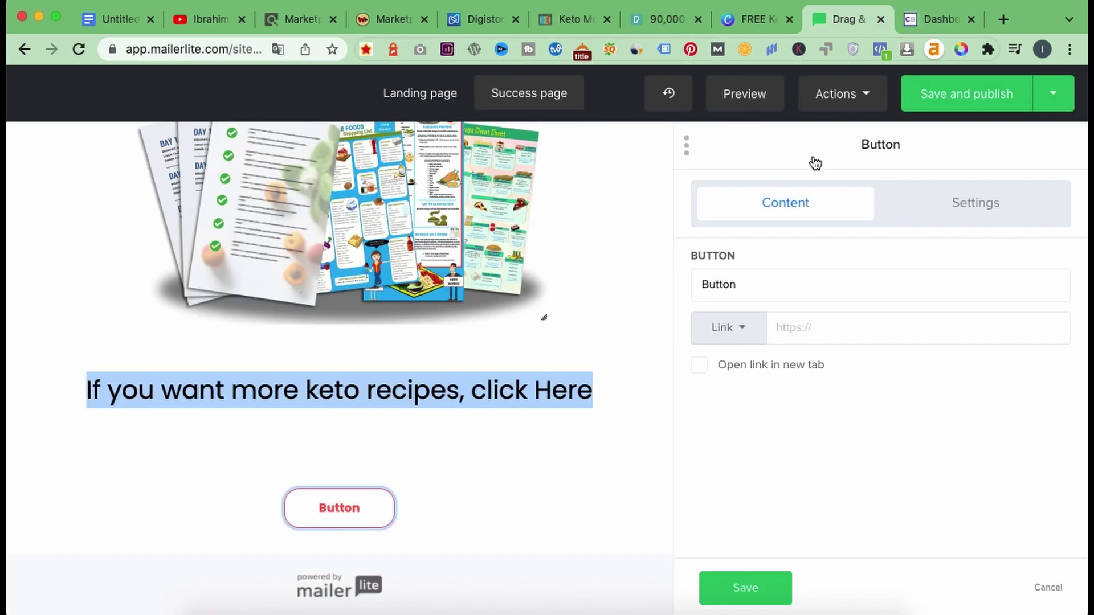
{"action": "left_click", "coordinate": [798, 335]}
{"action": "type", "text": "gistore24.com/redir/283755/AFFILIATE/CAMPAIGNKEY"}
{"action": "left_click_drag", "start_coordinate": [923, 327], "coordinate": [977, 336]}
{"action": "type", "text": "dedobob"}
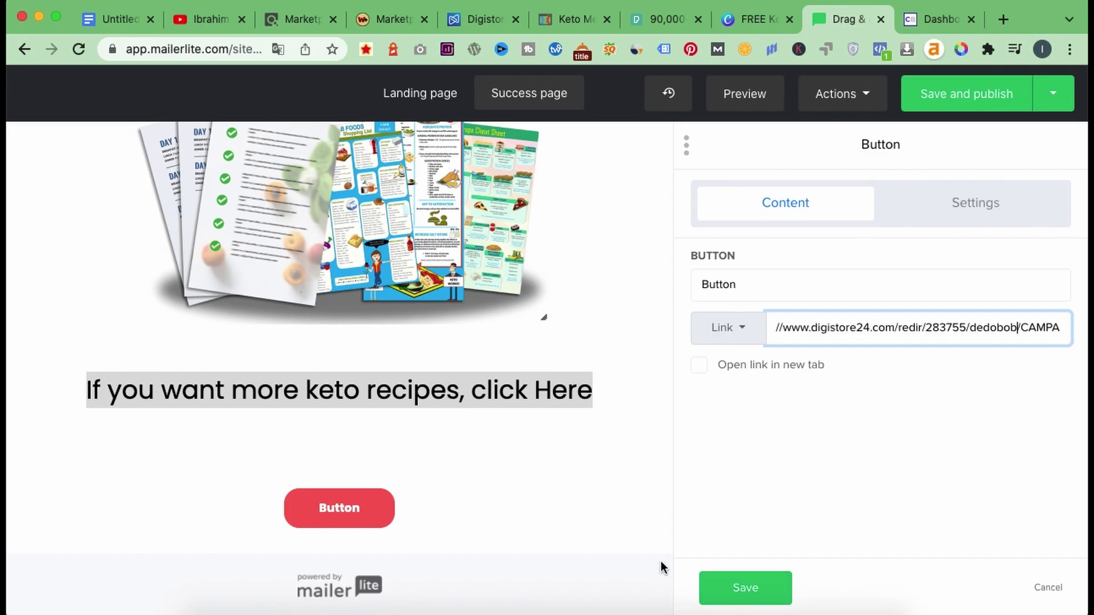
{"action": "left_click", "coordinate": [745, 589]}
Reopen the success page's button block and change its label to "CLick Here"
{"action": "left_click", "coordinate": [402, 507]}
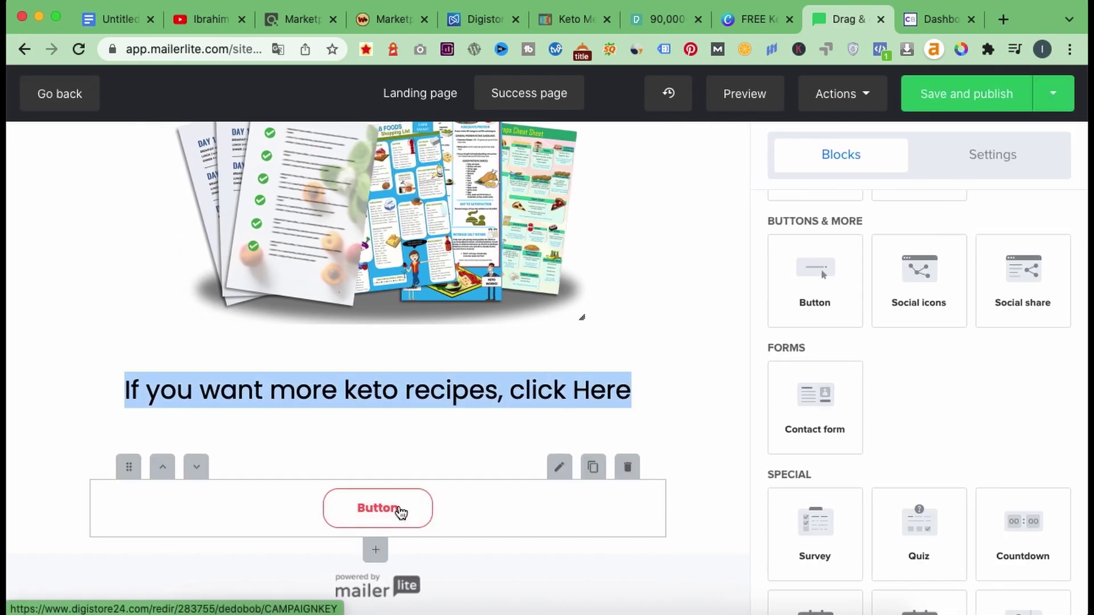
{"action": "left_click", "coordinate": [993, 193]}
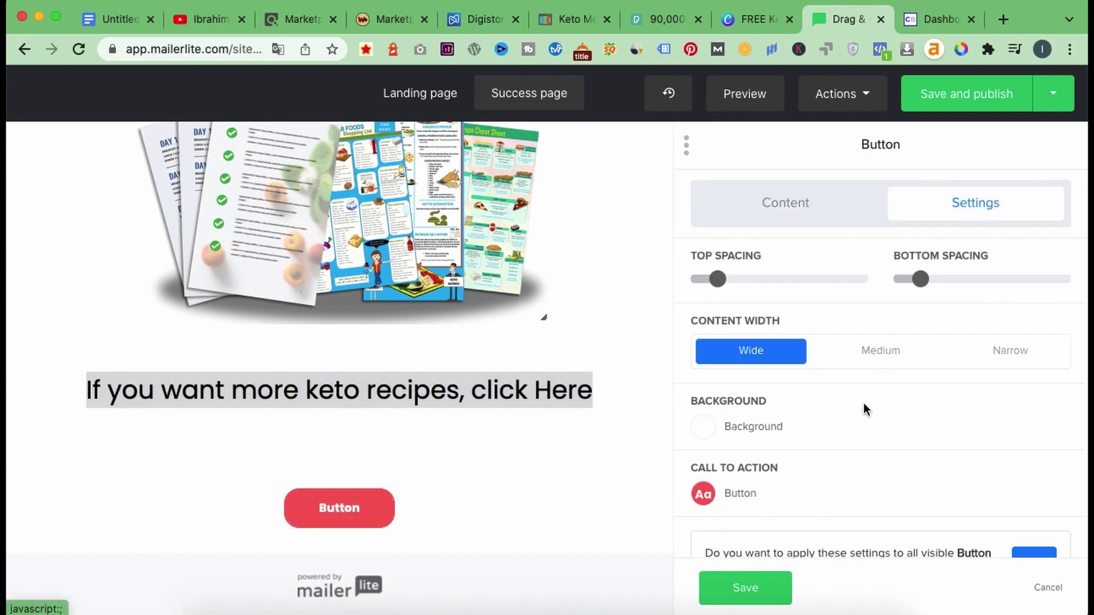
{"action": "scroll", "coordinate": [863, 403], "scroll_direction": "down", "scroll_amount": 2}
{"action": "scroll", "coordinate": [778, 370], "scroll_direction": "up", "scroll_amount": 2}
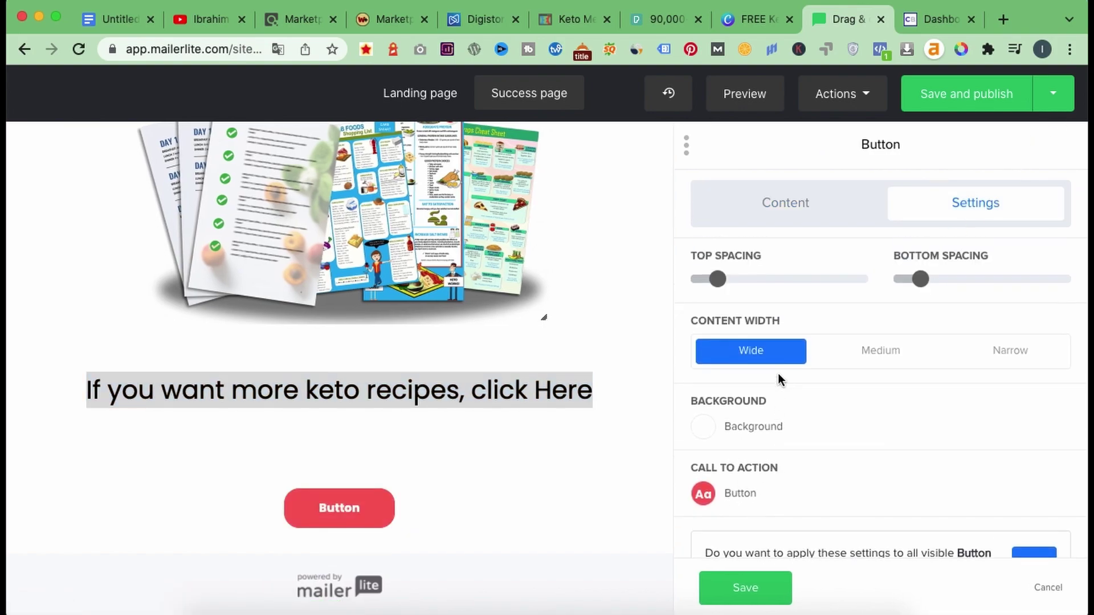
{"action": "left_click", "coordinate": [799, 221]}
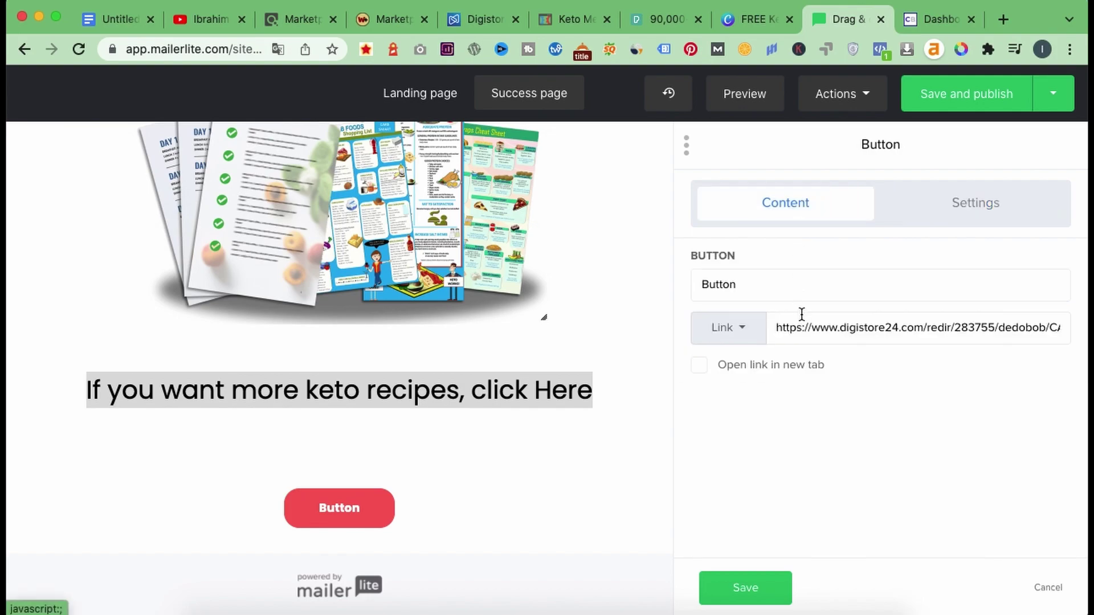
{"action": "left_click", "coordinate": [796, 290]}
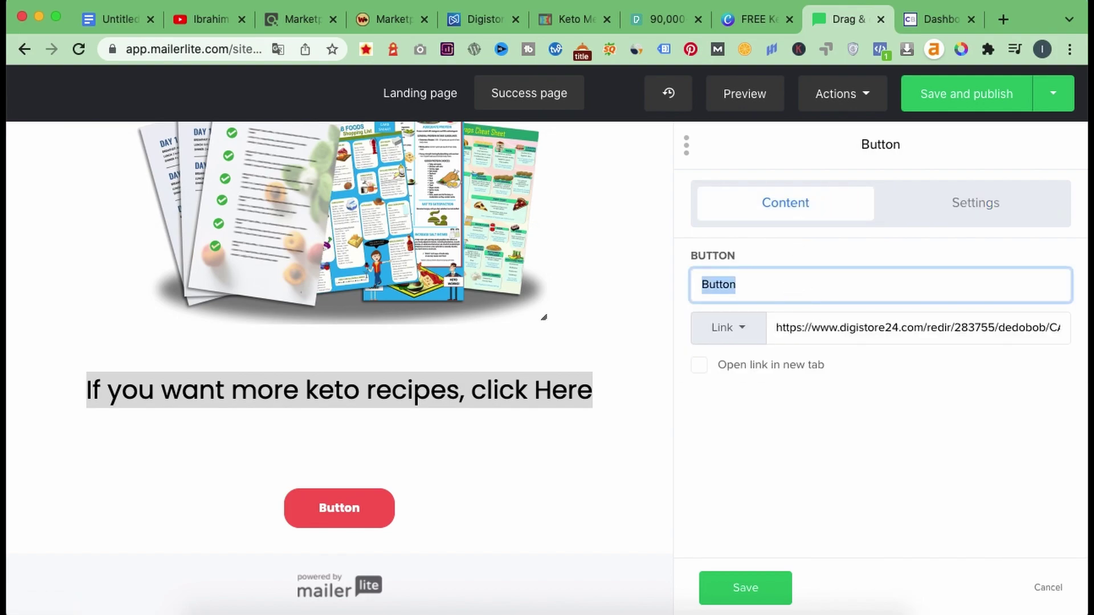
{"action": "type", "text": "CLick"}
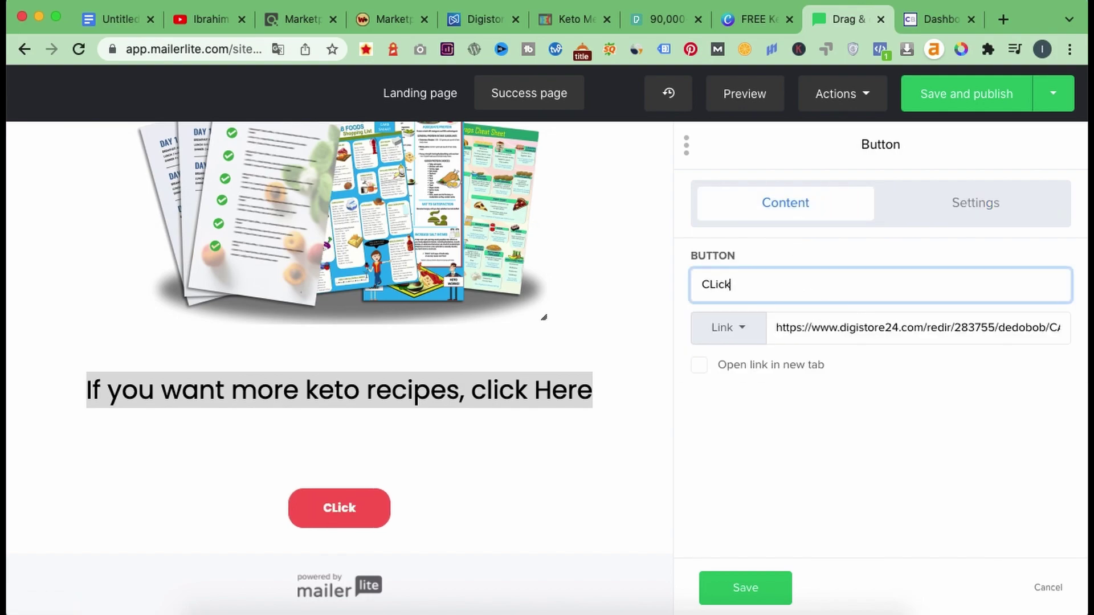
{"action": "type", "text": " Here"}
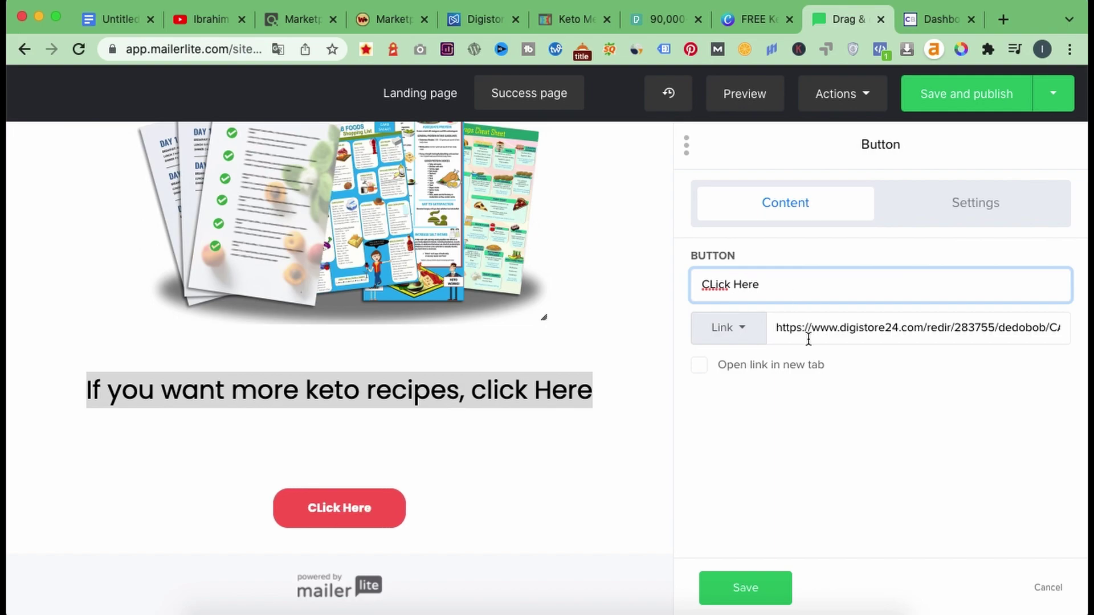
Give the button a #58d7b1 green background and a black border, and save the block
{"action": "left_click", "coordinate": [915, 200]}
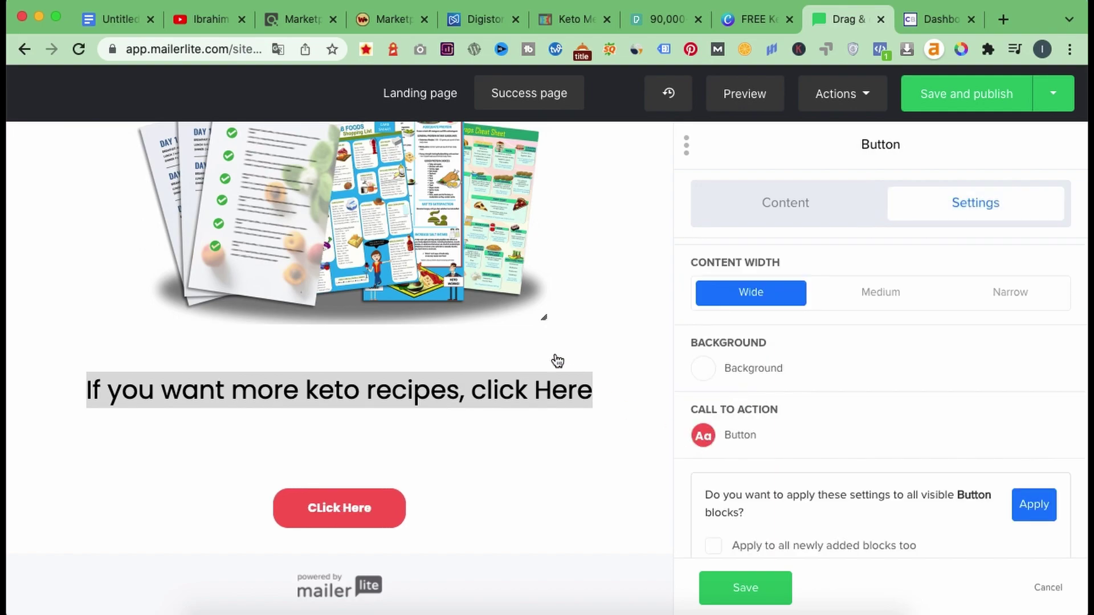
{"action": "left_click", "coordinate": [702, 437]}
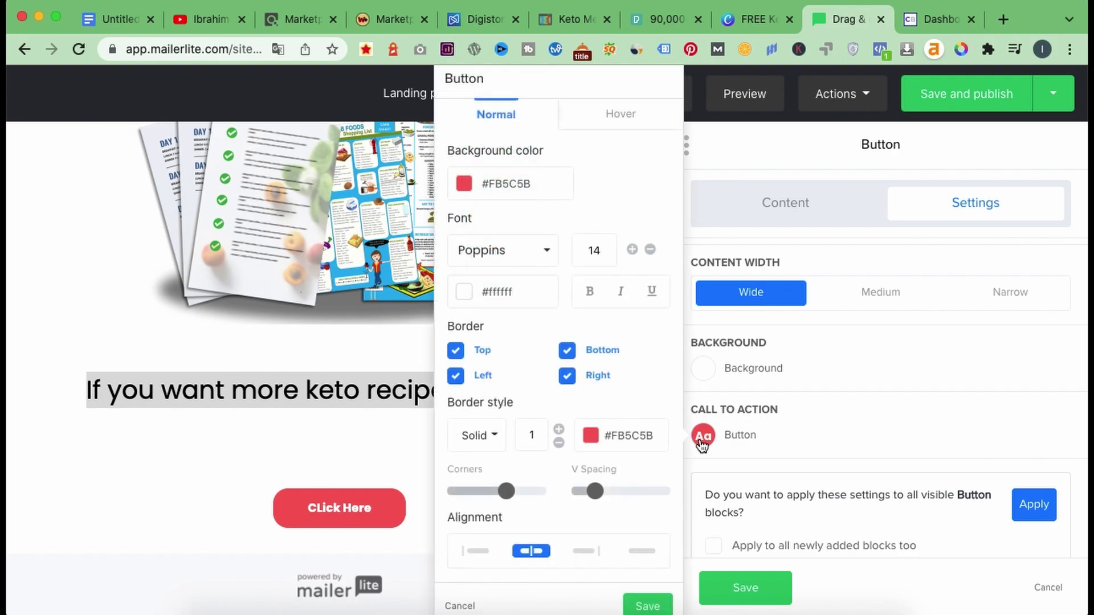
{"action": "left_click", "coordinate": [464, 185]}
{"action": "left_click", "coordinate": [625, 282]}
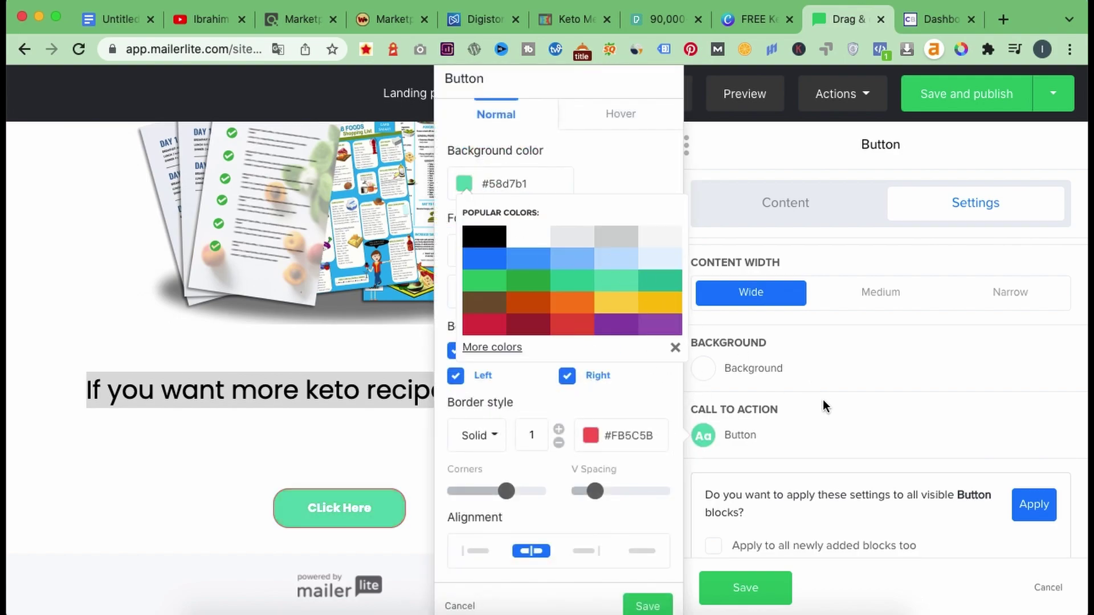
{"action": "left_click", "coordinate": [604, 440]}
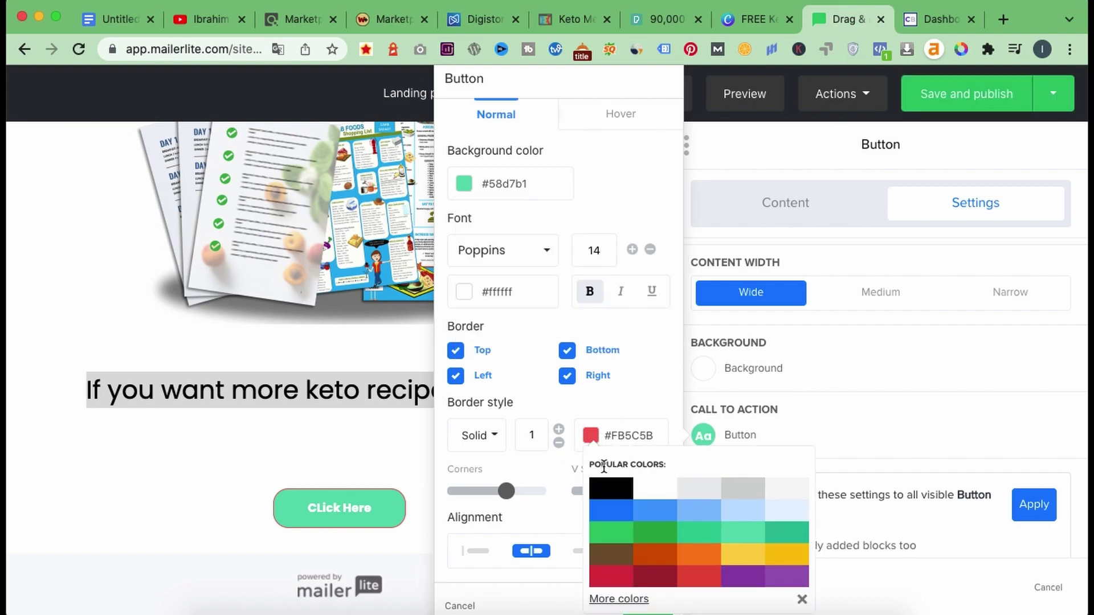
{"action": "left_click", "coordinate": [609, 494]}
{"action": "left_click", "coordinate": [240, 439]}
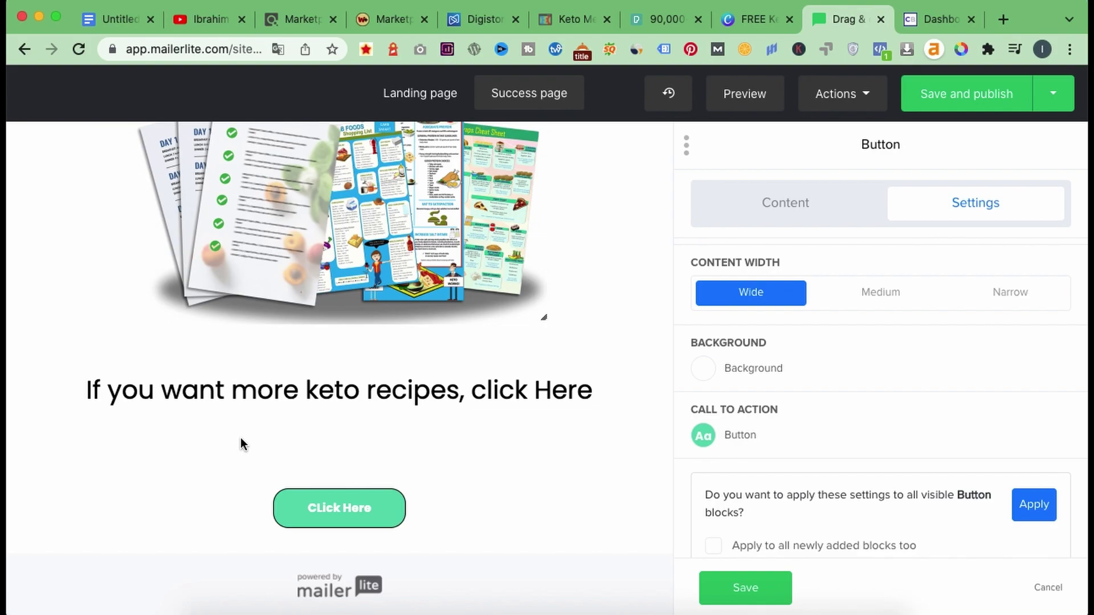
{"action": "scroll", "coordinate": [240, 437], "scroll_direction": "up", "scroll_amount": 5}
{"action": "scroll", "coordinate": [241, 438], "scroll_direction": "down", "scroll_amount": 3}
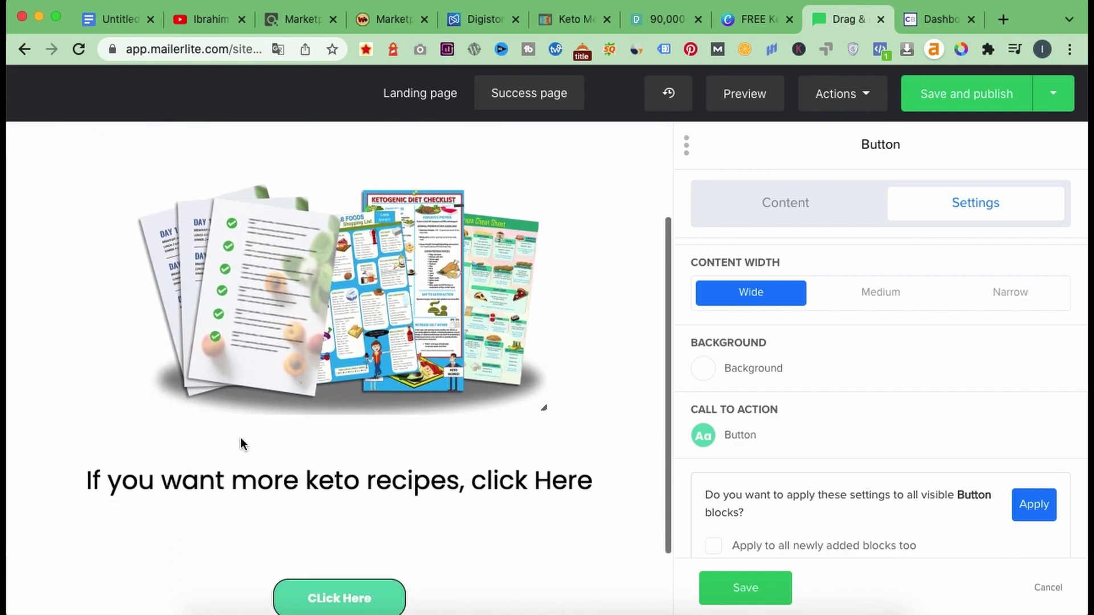
{"action": "left_click", "coordinate": [726, 586]}
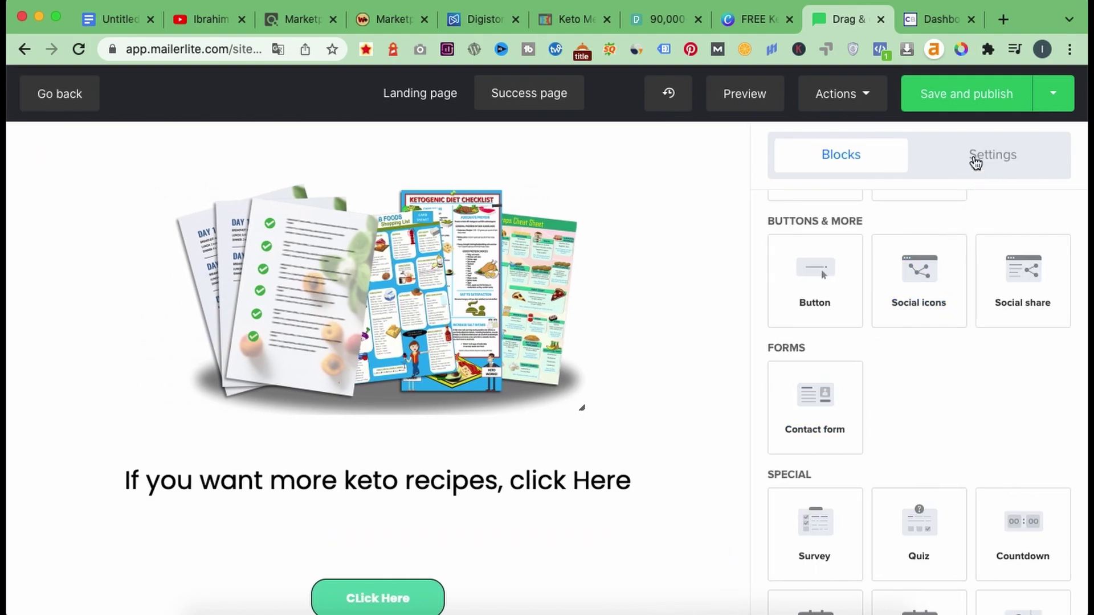
Save and publish the landing page with "yourketobook" as its subscribepage.com URL ending
{"action": "left_click", "coordinate": [967, 94]}
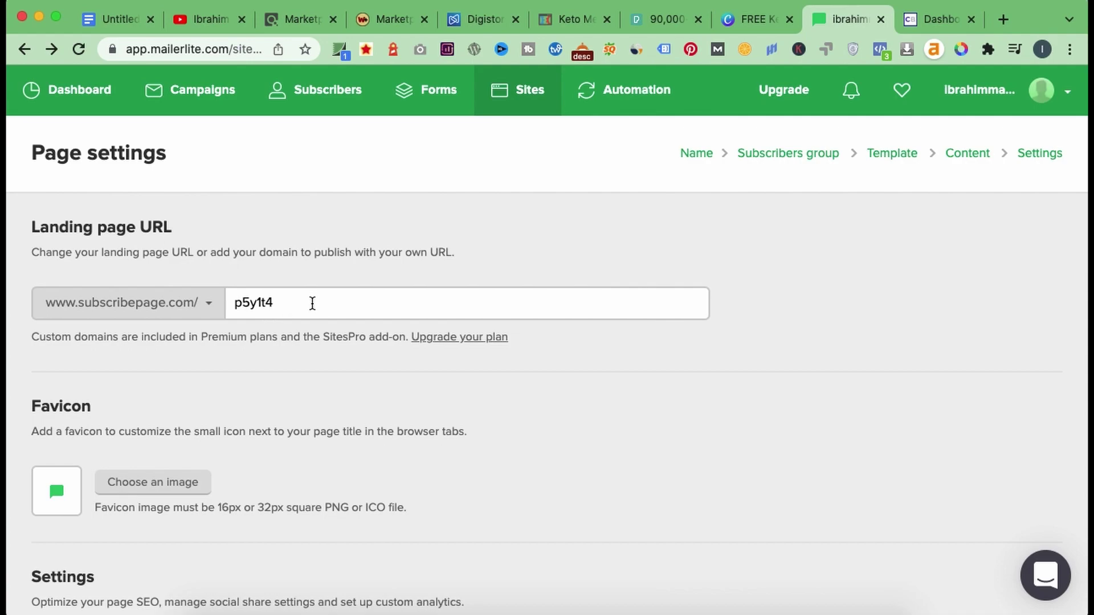
{"action": "left_click_drag", "start_coordinate": [312, 303], "coordinate": [222, 301]}
{"action": "type", "text": "yourketobook"}
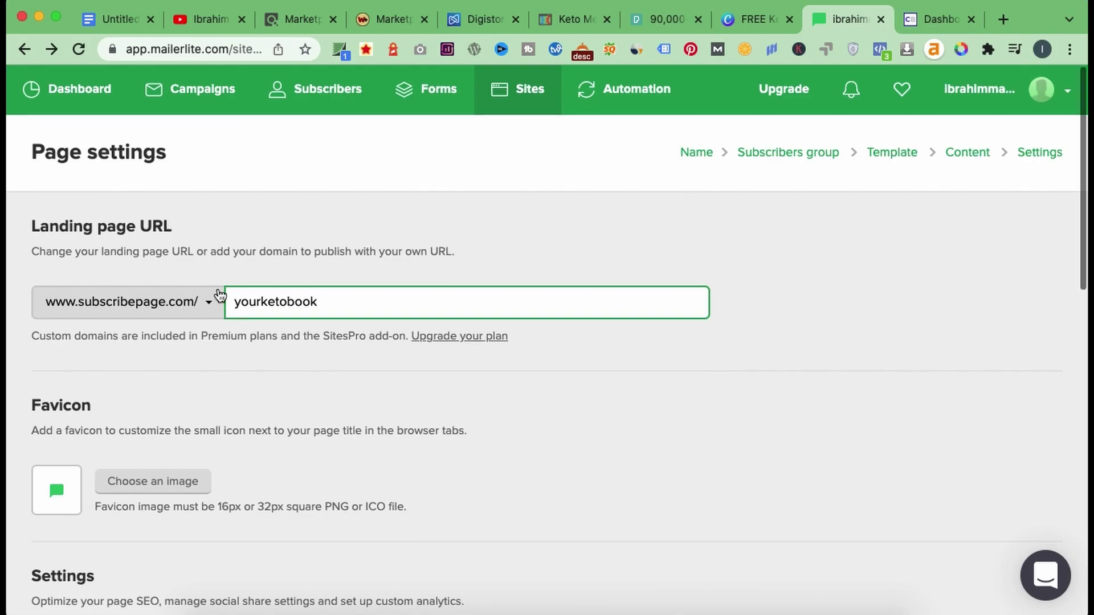
{"action": "scroll", "coordinate": [214, 244], "scroll_direction": "down", "scroll_amount": 10}
{"action": "left_click", "coordinate": [111, 565]}
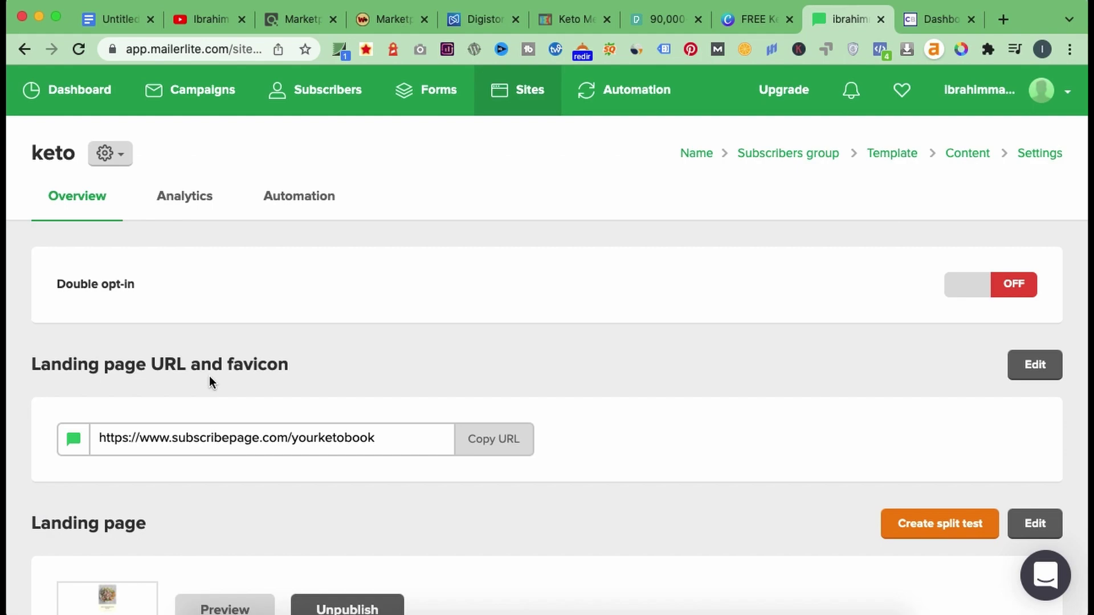
Copy the published landing page URL and open it in a new browser tab to check the live page
{"action": "left_click", "coordinate": [391, 442]}
{"action": "triple_click", "coordinate": [98, 442]}
{"action": "key", "text": "super+c"}
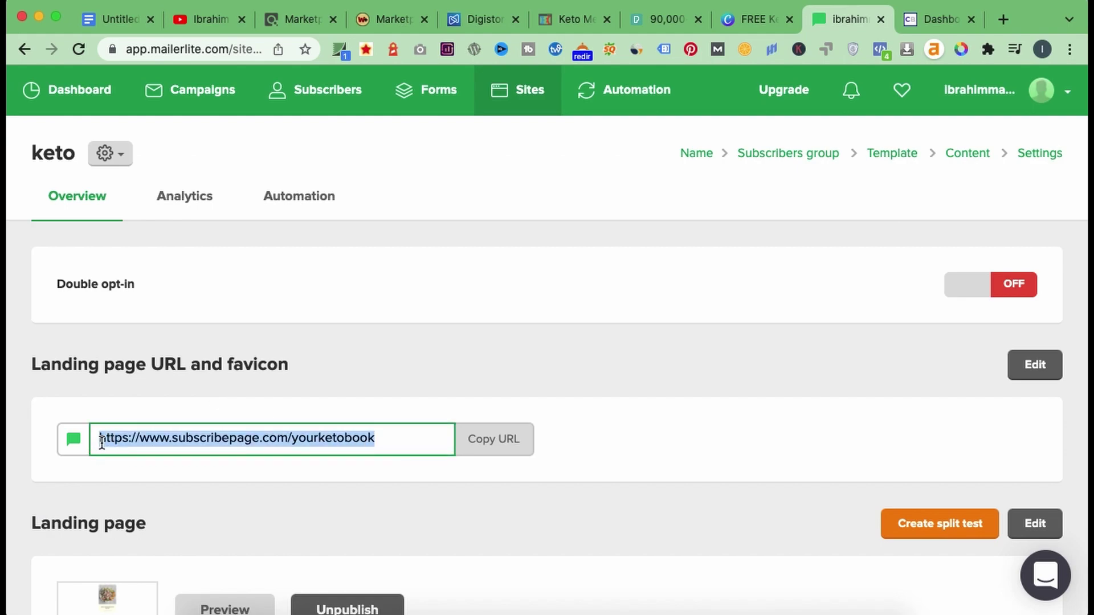
{"action": "left_click", "coordinate": [1004, 19]}
{"action": "key", "text": "super+v"}
{"action": "key", "text": "Return"}
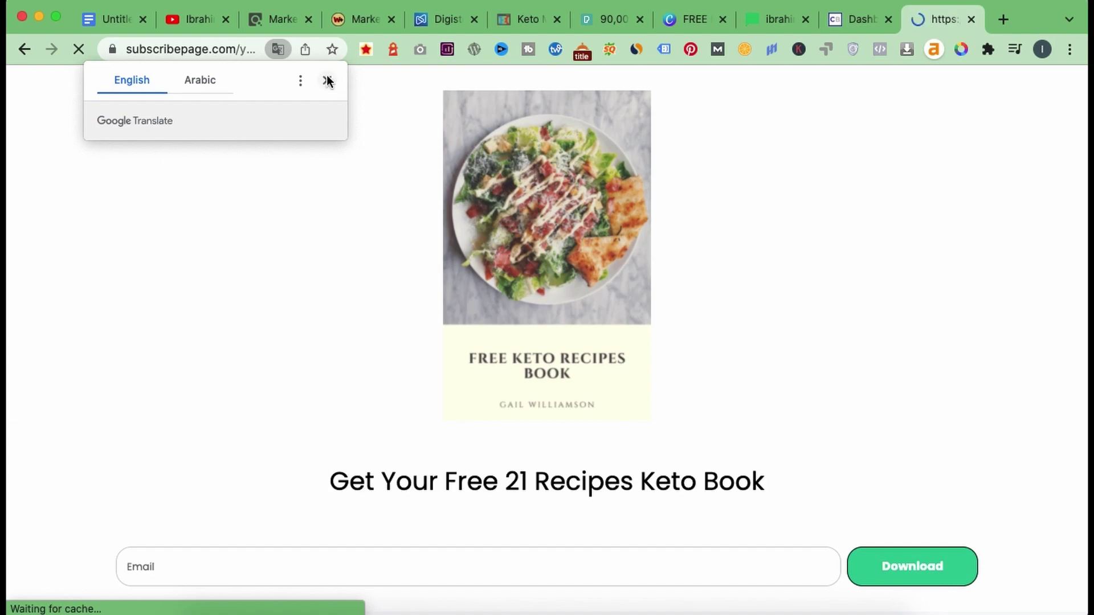
{"action": "left_click", "coordinate": [327, 80]}
{"action": "scroll", "coordinate": [524, 385], "scroll_direction": "down", "scroll_amount": 2}
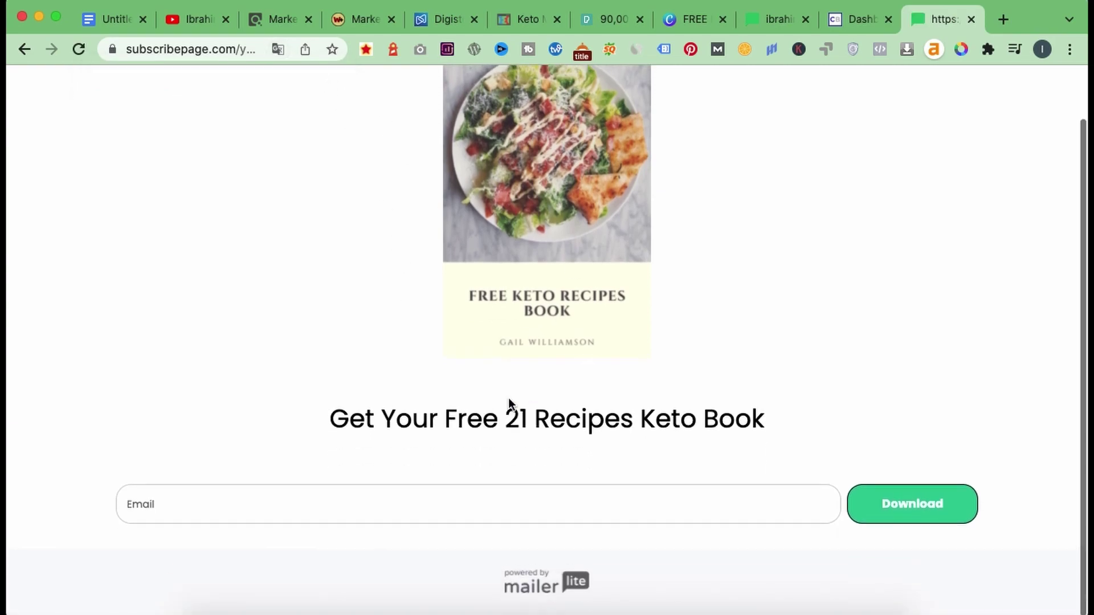
Test the live signup form by submitting an email address, and follow the success page's CLick Here button to the offer
{"action": "left_click", "coordinate": [320, 512]}
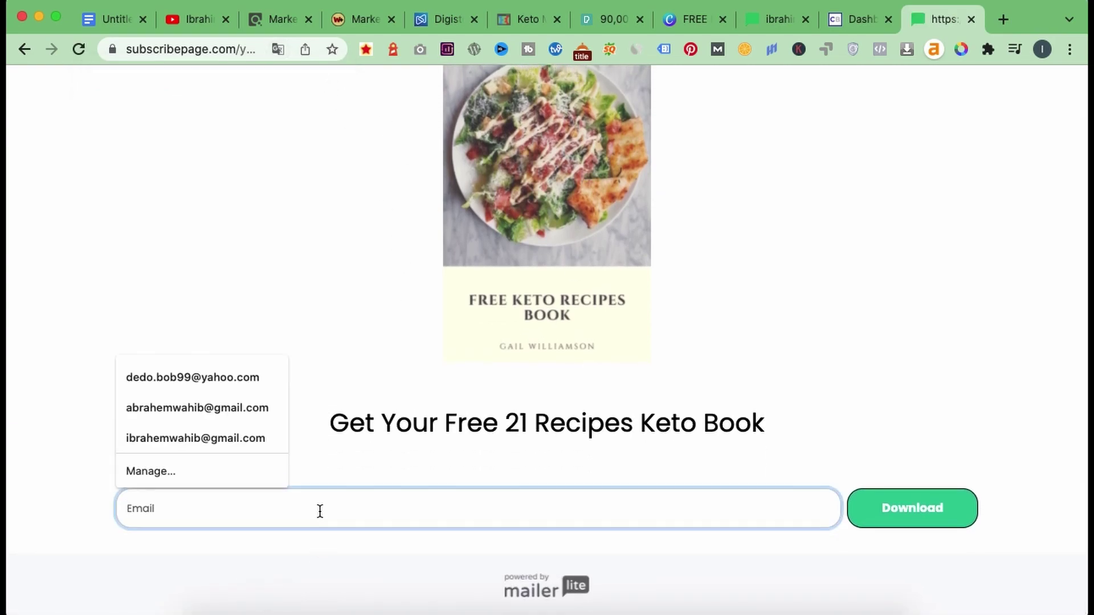
{"action": "type", "text": "dds"}
{"action": "left_click", "coordinate": [922, 509]}
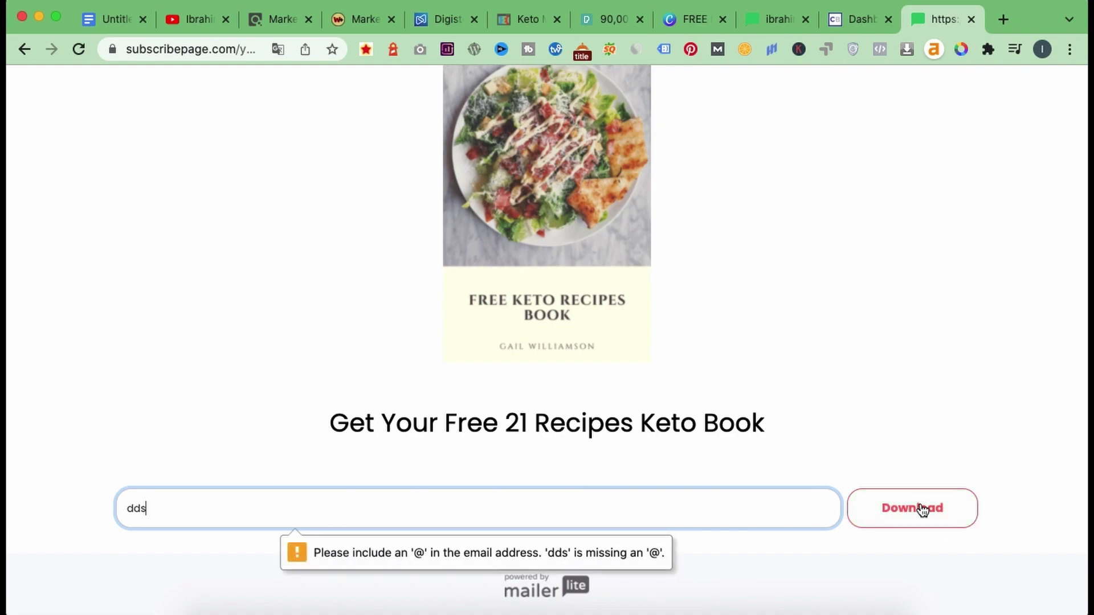
{"action": "double_click", "coordinate": [415, 510]}
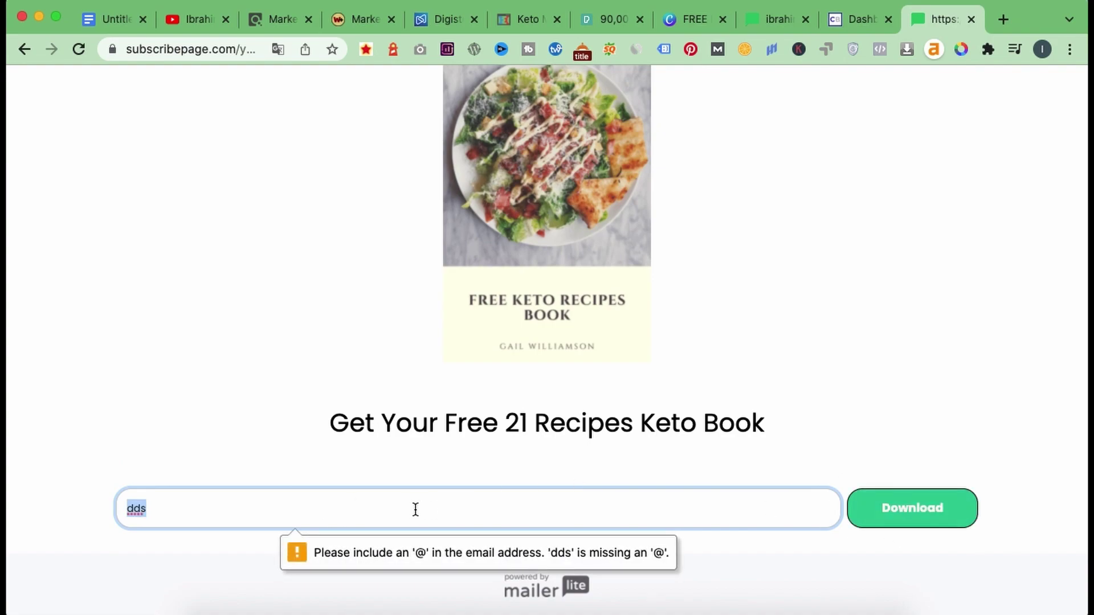
{"action": "type", "text": "de"}
{"action": "left_click", "coordinate": [263, 556]}
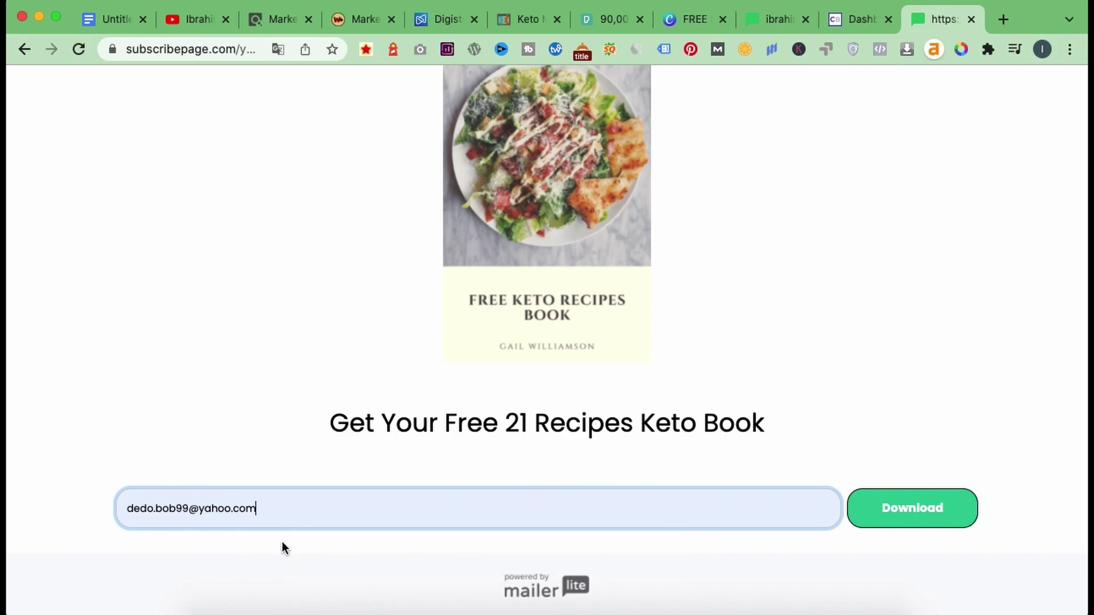
{"action": "left_click", "coordinate": [944, 512]}
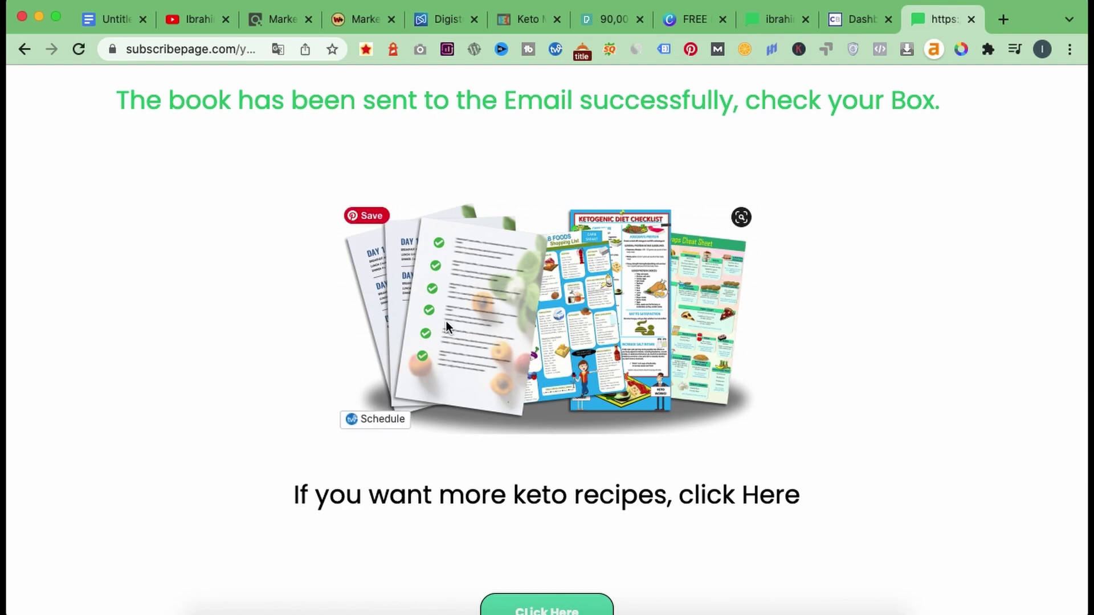
{"action": "scroll", "coordinate": [471, 344], "scroll_direction": "down", "scroll_amount": 2}
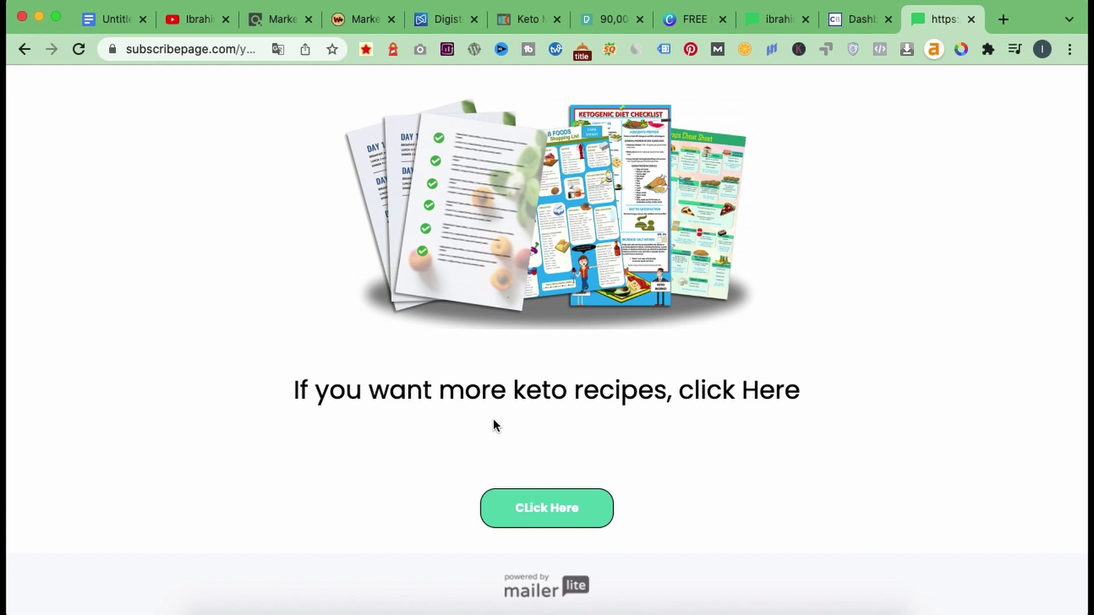
{"action": "left_click", "coordinate": [548, 512]}
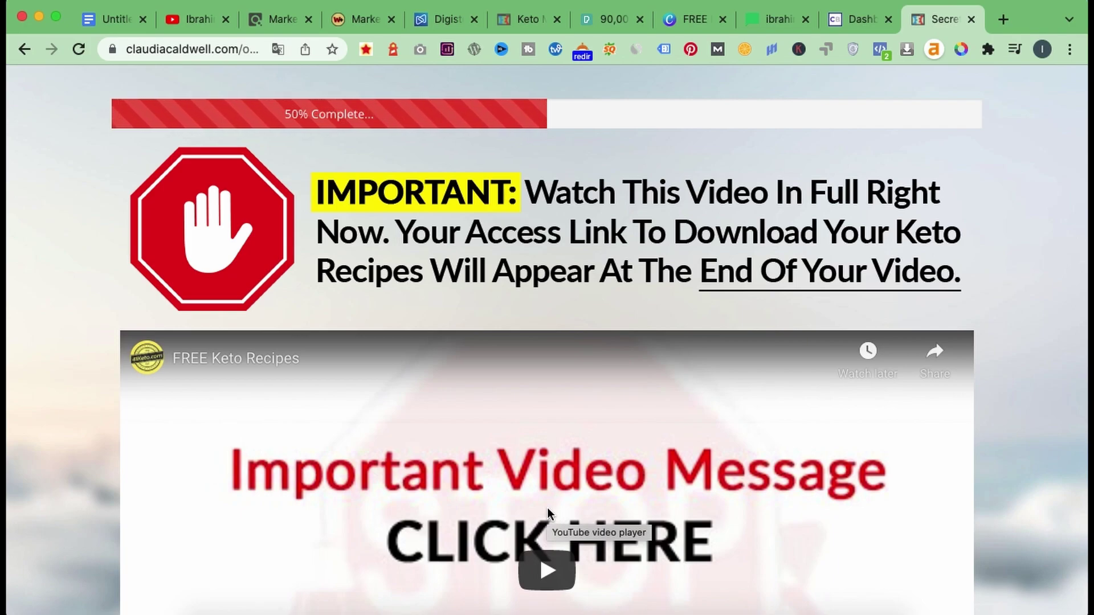
Switch back to MailerLite and create an automation workflow named "keto book"
{"action": "mouse_move", "coordinate": [782, 40]}
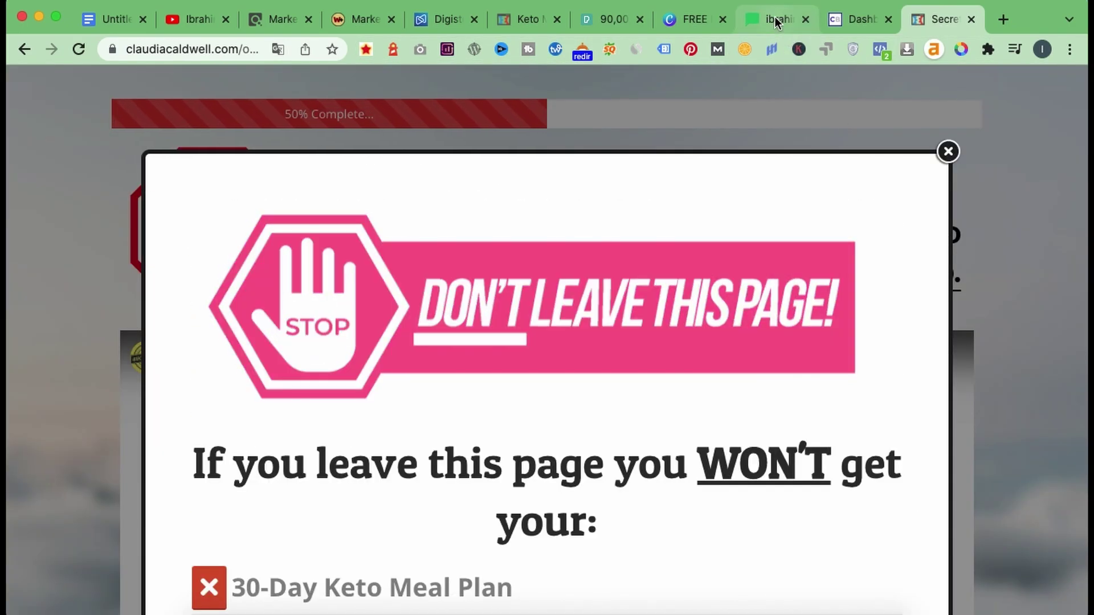
{"action": "left_click", "coordinate": [775, 18]}
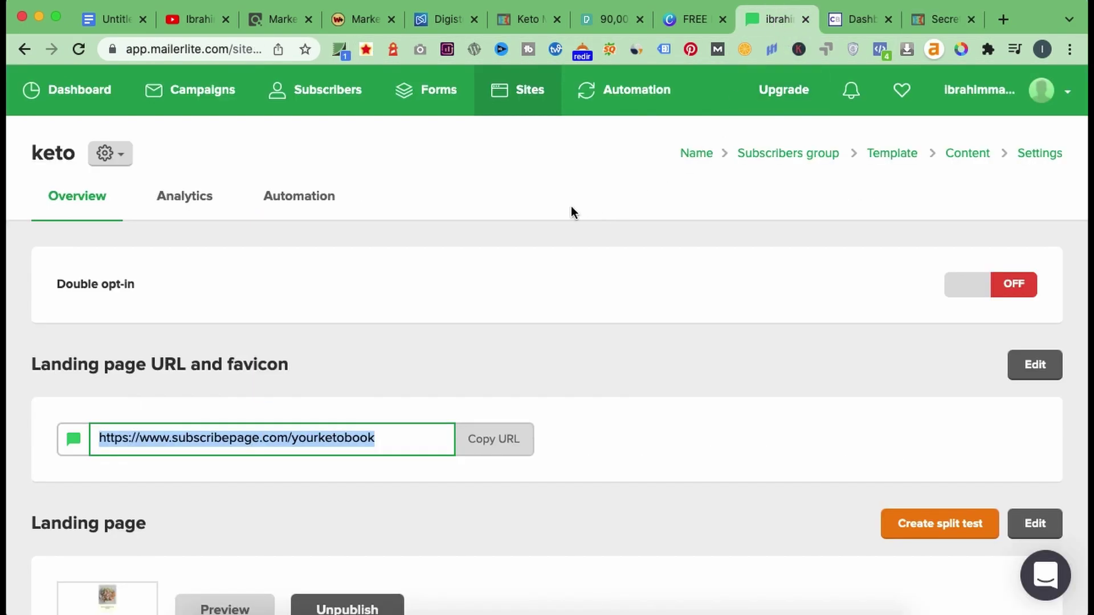
{"action": "left_click", "coordinate": [632, 93]}
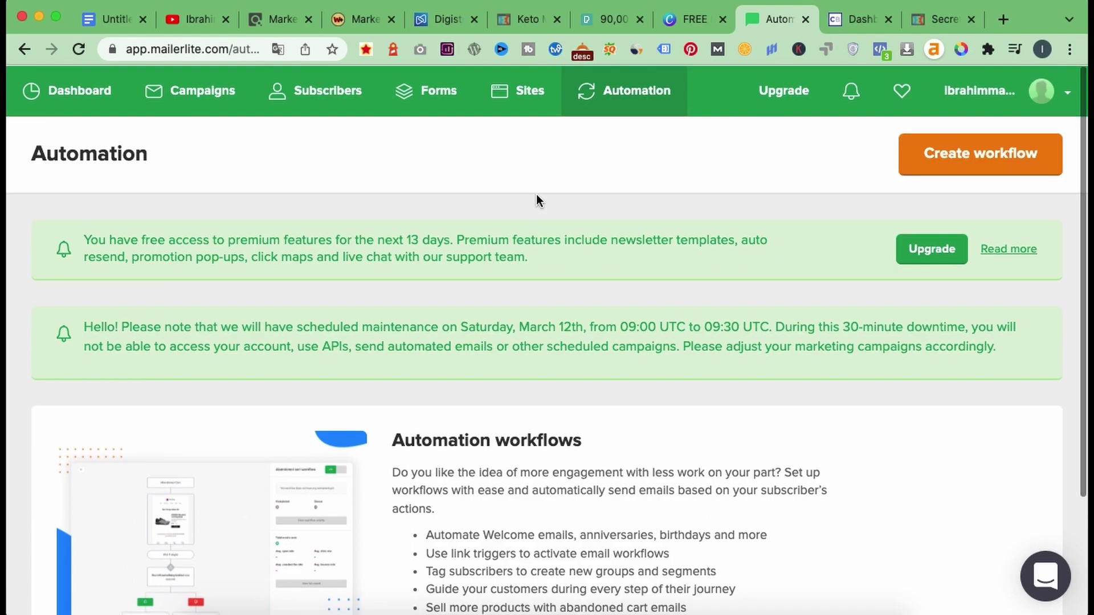
{"action": "left_click", "coordinate": [950, 172]}
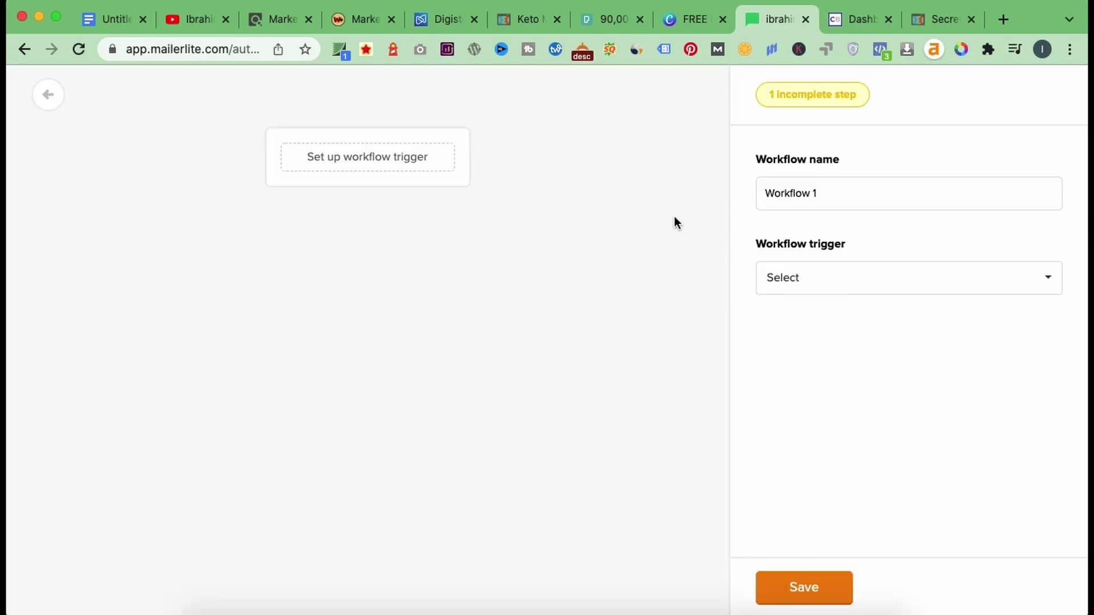
{"action": "left_click_drag", "start_coordinate": [852, 193], "coordinate": [735, 196]}
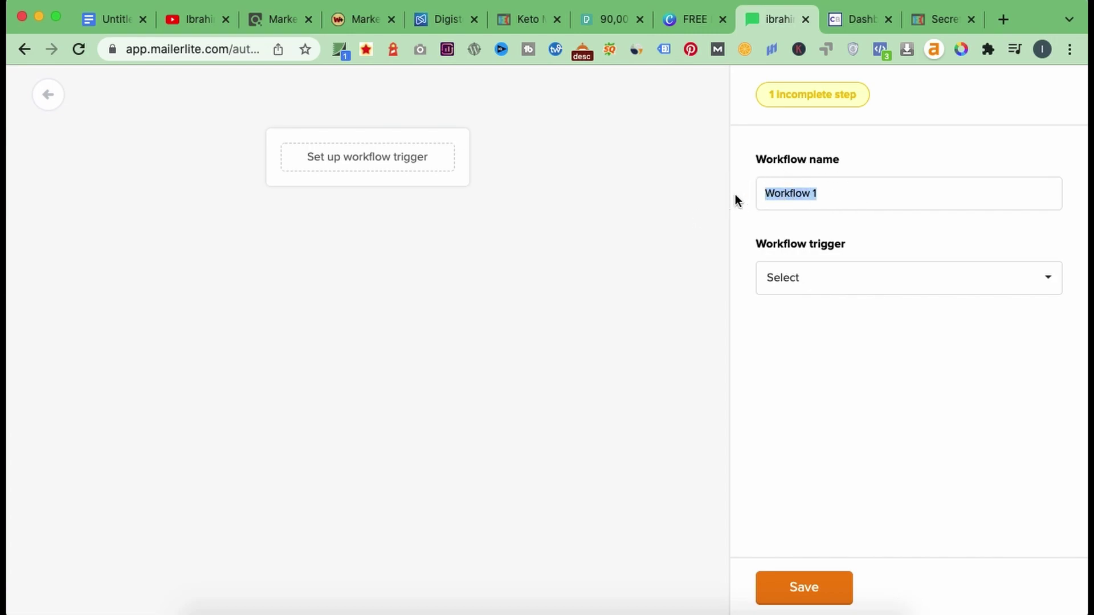
{"action": "type", "text": "keto "}
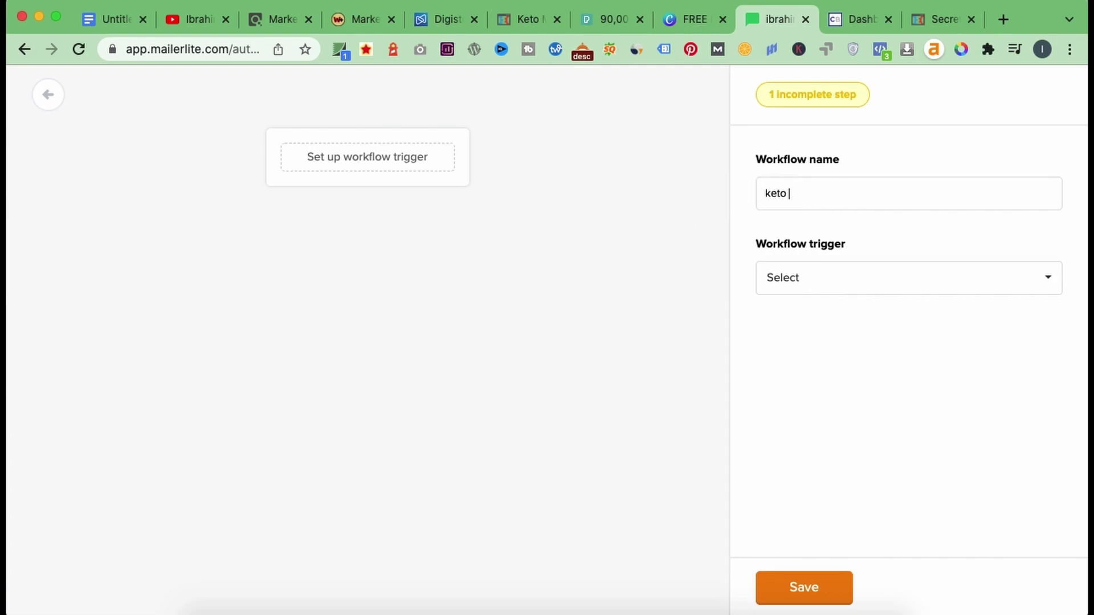
{"action": "type", "text": "red"}
{"action": "key", "text": "BackSpace"}
{"action": "key", "text": "BackSpace"}
{"action": "type", "text": "book"}
Set the workflow trigger to "When subscriber joins a group" with the existing subscriber group, and save it
{"action": "left_click", "coordinate": [804, 277]}
{"action": "scroll", "coordinate": [830, 420], "scroll_direction": "down", "scroll_amount": 3}
{"action": "scroll", "coordinate": [836, 421], "scroll_direction": "up", "scroll_amount": 2}
{"action": "scroll", "coordinate": [836, 421], "scroll_direction": "up", "scroll_amount": 1}
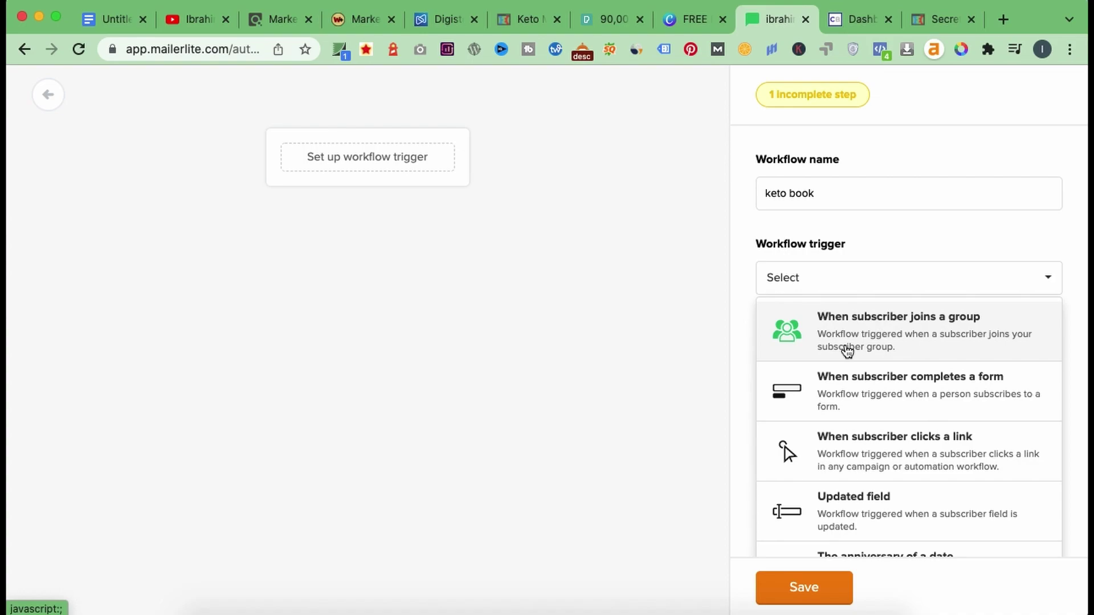
{"action": "left_click", "coordinate": [880, 339]}
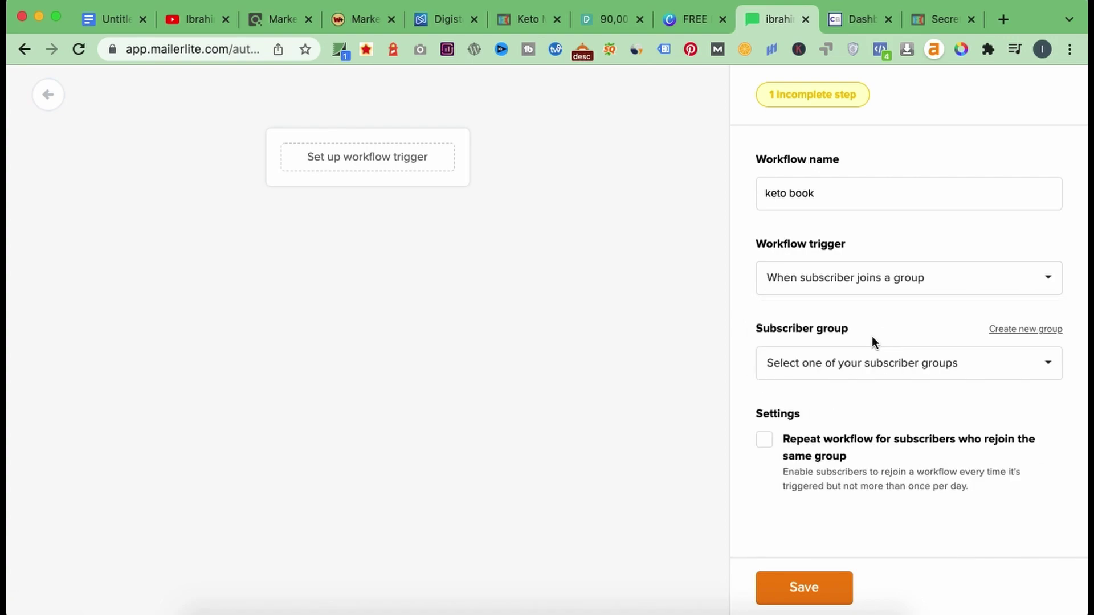
{"action": "left_click", "coordinate": [868, 367]}
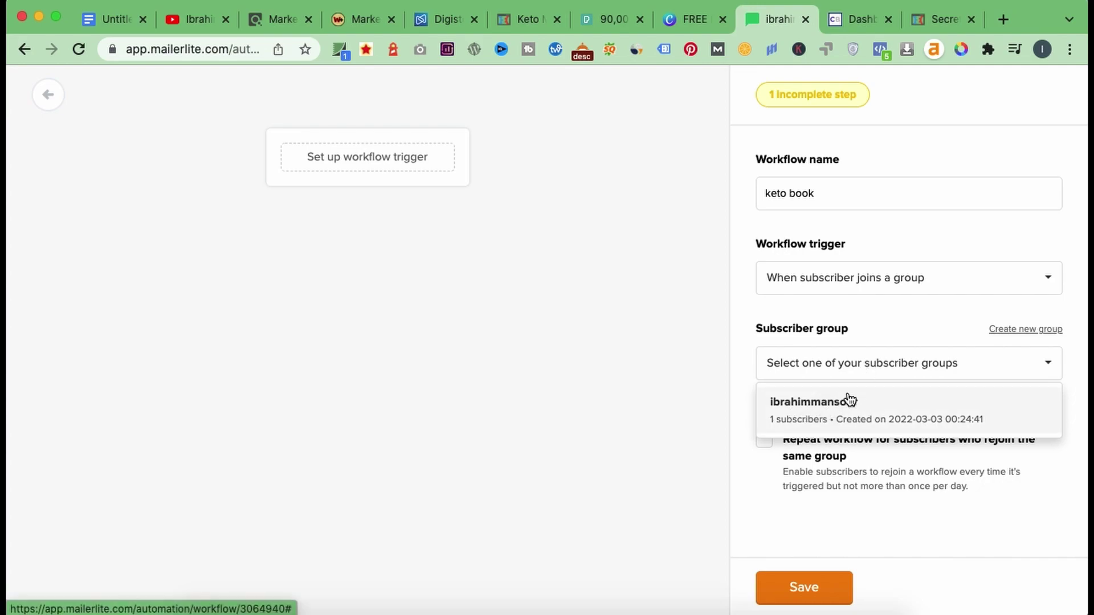
{"action": "left_click", "coordinate": [842, 420]}
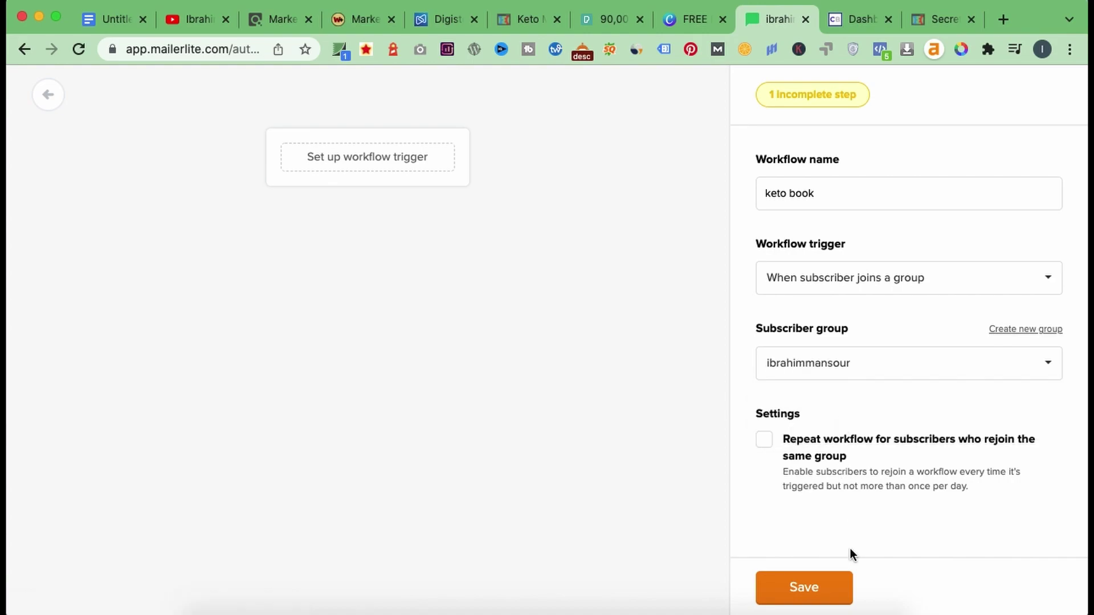
{"action": "left_click", "coordinate": [809, 589]}
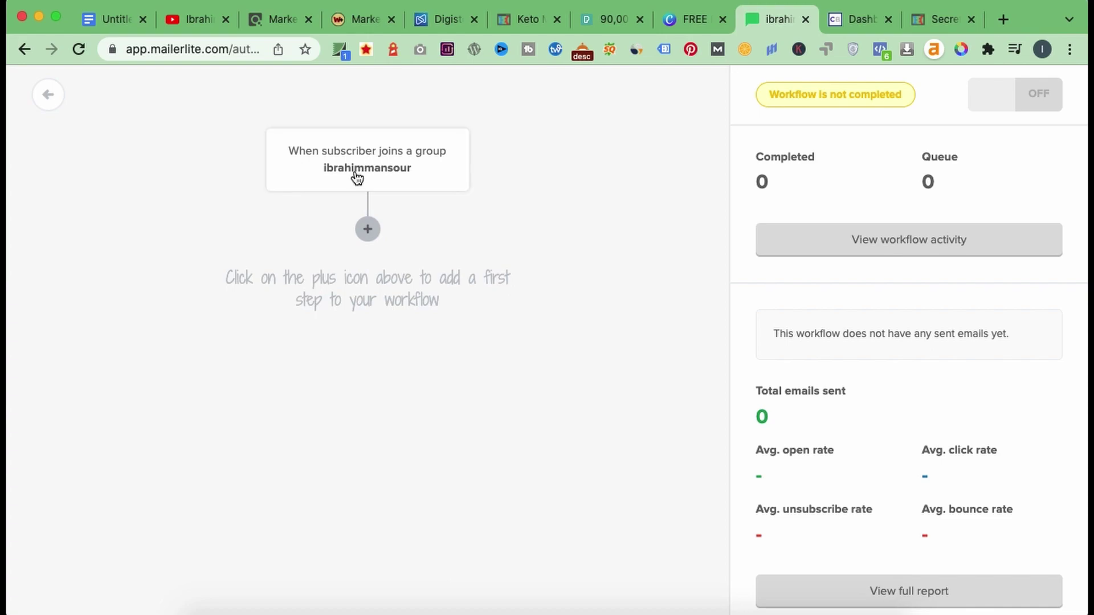
Add an email step to the workflow with the name "keto book" and the subject "Your keto book"
{"action": "left_click", "coordinate": [367, 229]}
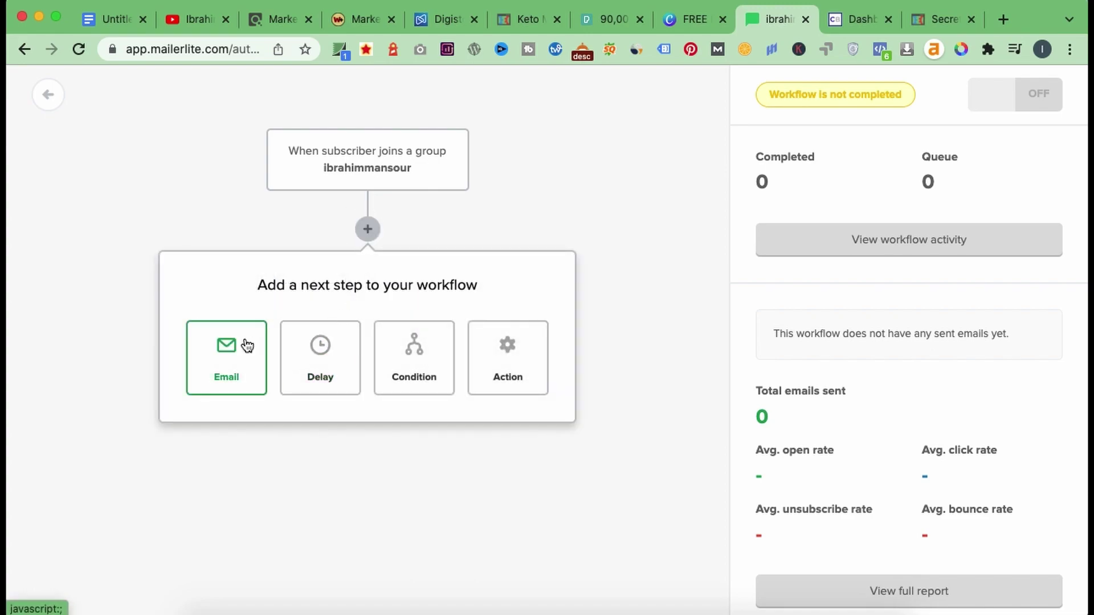
{"action": "left_click", "coordinate": [242, 369]}
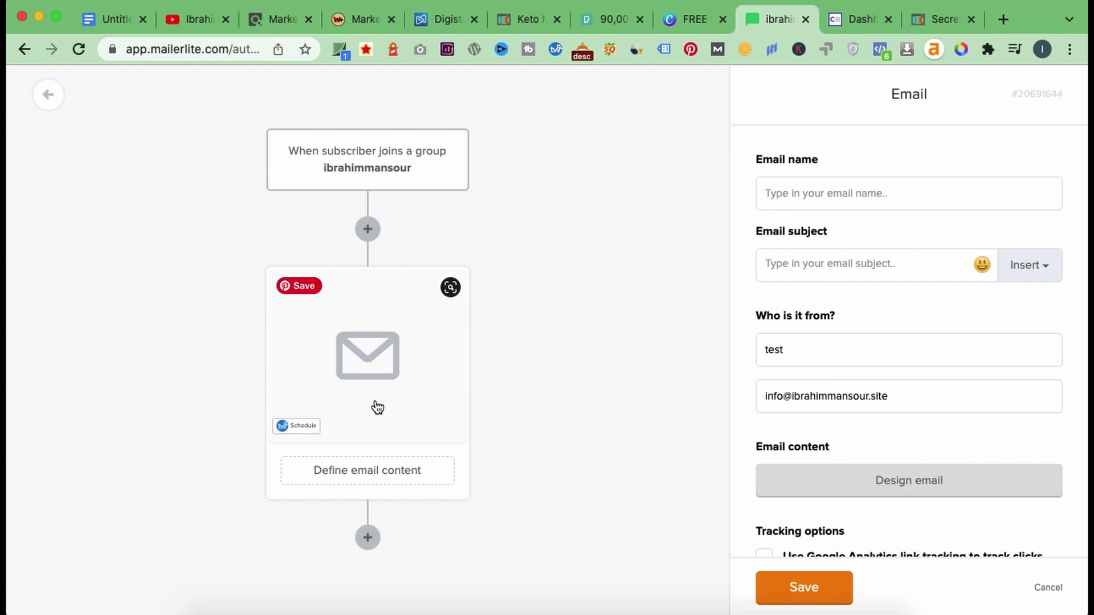
{"action": "left_click", "coordinate": [833, 188]}
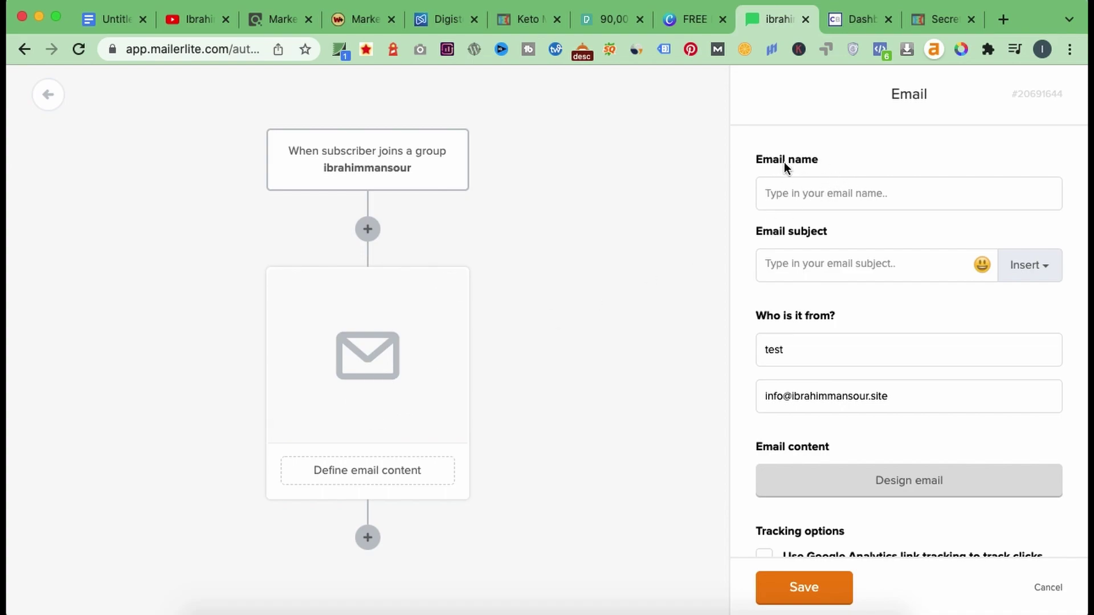
{"action": "type", "text": "keto book"}
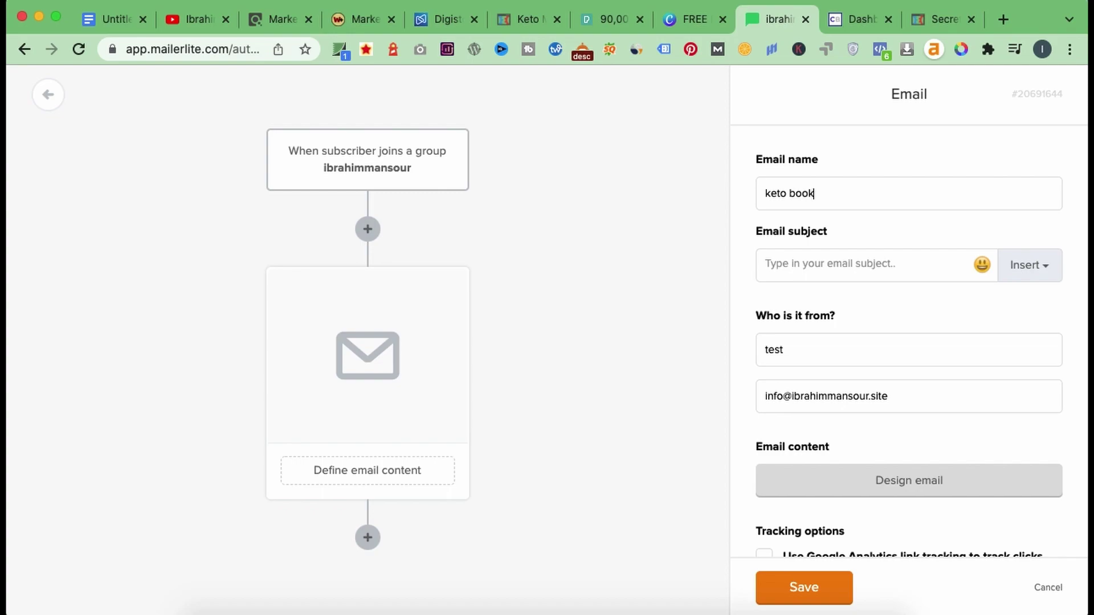
{"action": "left_click", "coordinate": [808, 257]}
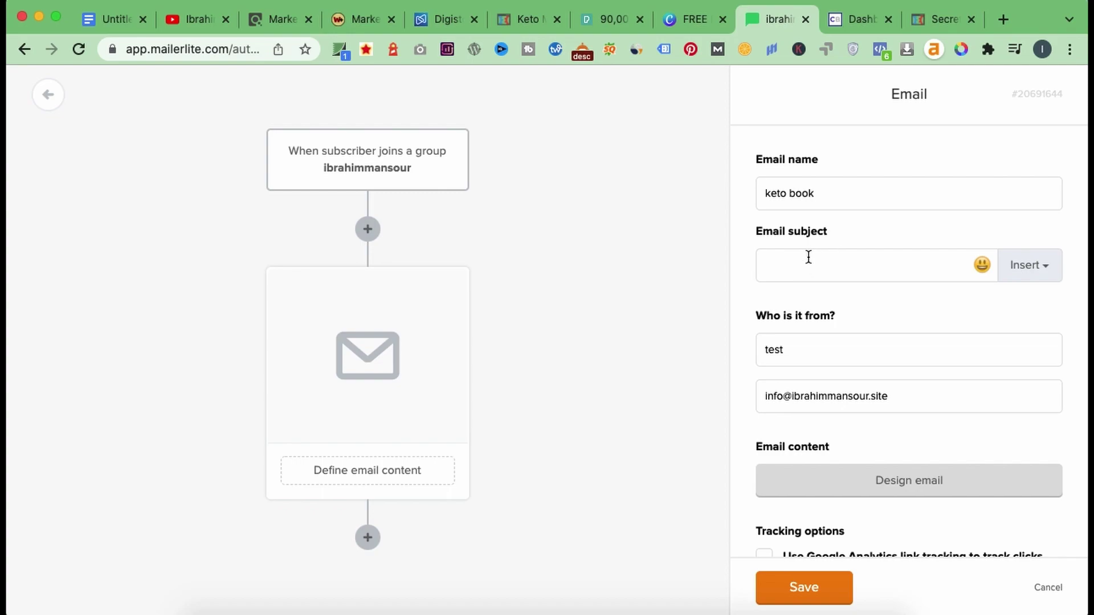
{"action": "type", "text": "Your k"}
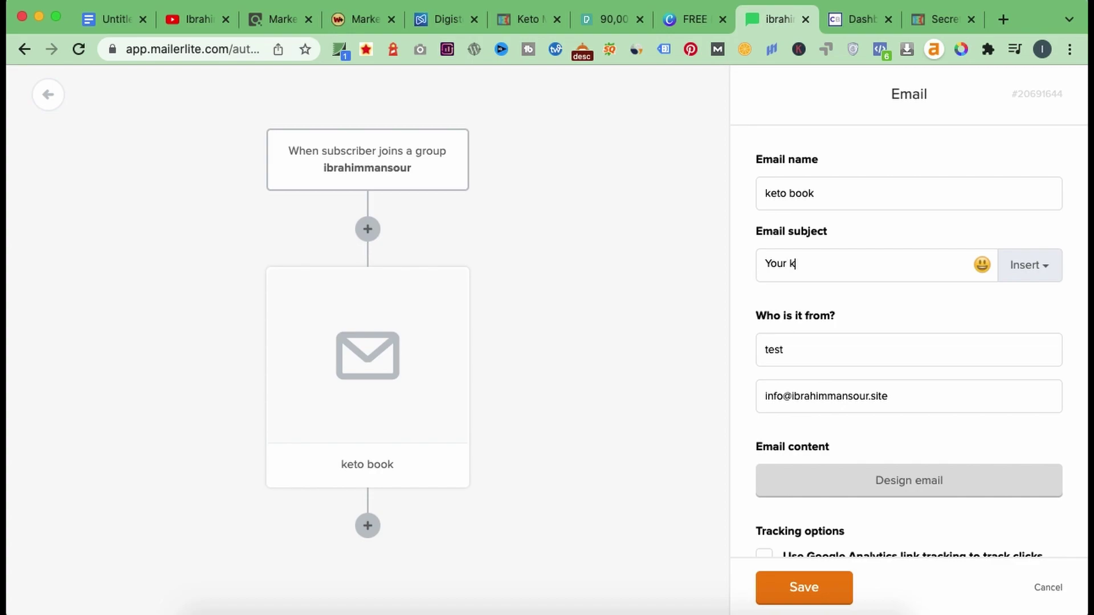
{"action": "type", "text": "eto book"}
Start designing the workflow email's content with the Rich-text editor
{"action": "scroll", "coordinate": [793, 297], "scroll_direction": "down", "scroll_amount": 4}
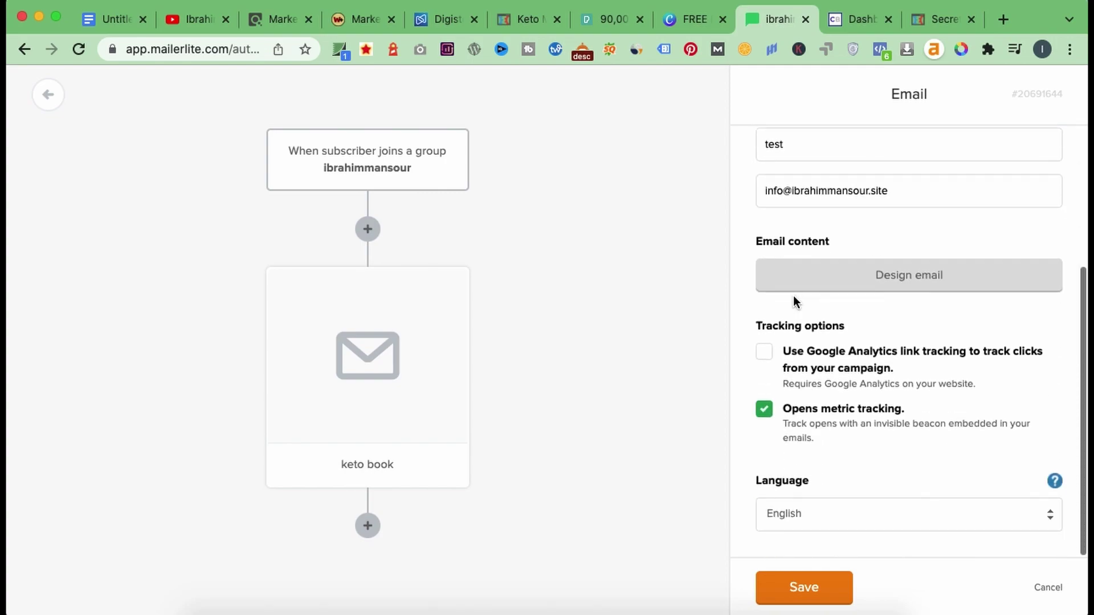
{"action": "left_click", "coordinate": [907, 293]}
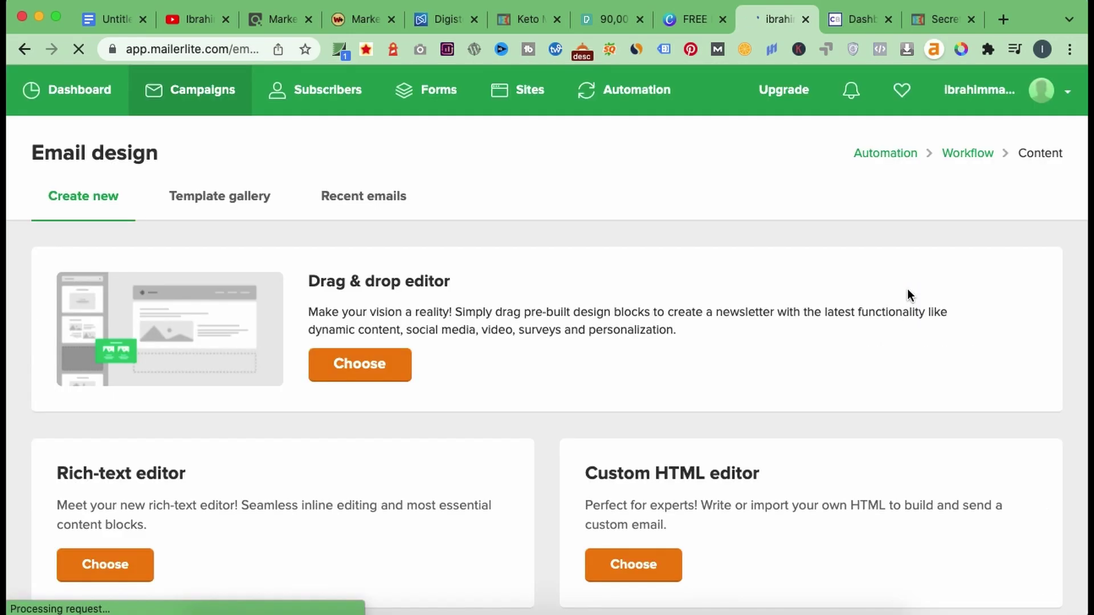
{"action": "scroll", "coordinate": [541, 295], "scroll_direction": "down", "scroll_amount": 1}
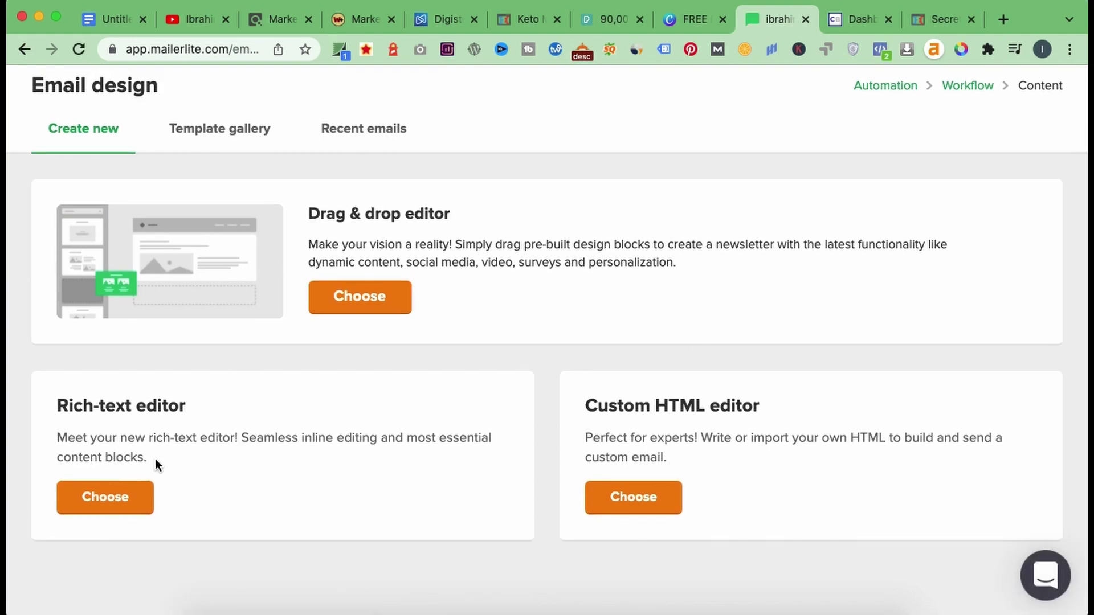
{"action": "left_click", "coordinate": [135, 495]}
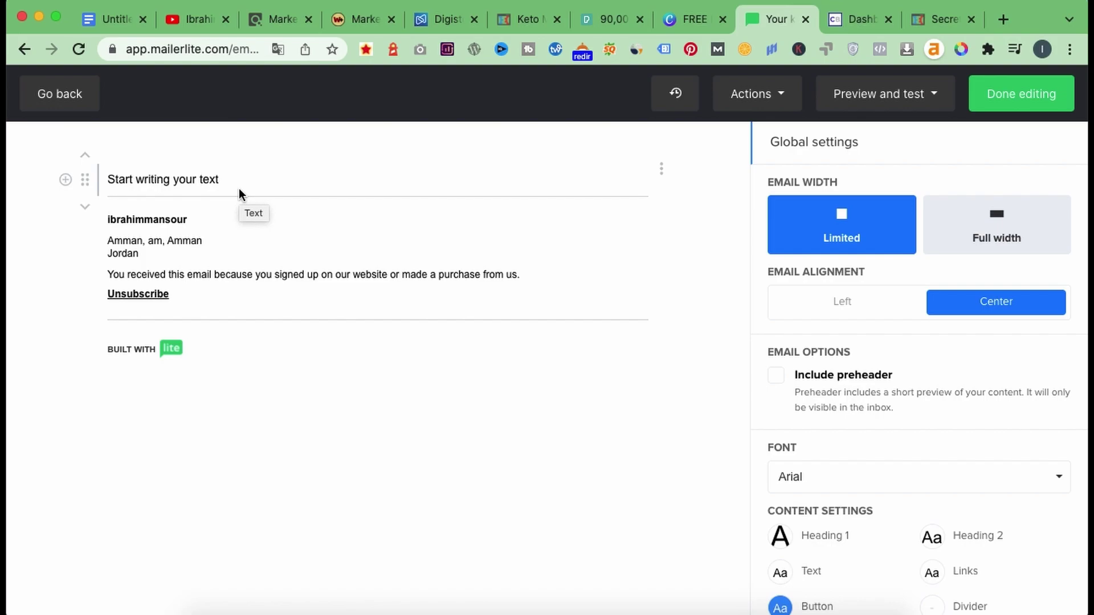
Switch to the keto affiliate portal and copy the ready-made email text from "Hey," through "Best wishes..."
{"action": "left_click", "coordinate": [512, 29]}
{"action": "scroll", "coordinate": [467, 287], "scroll_direction": "down", "scroll_amount": 15}
{"action": "scroll", "coordinate": [467, 287], "scroll_direction": "down", "scroll_amount": 20}
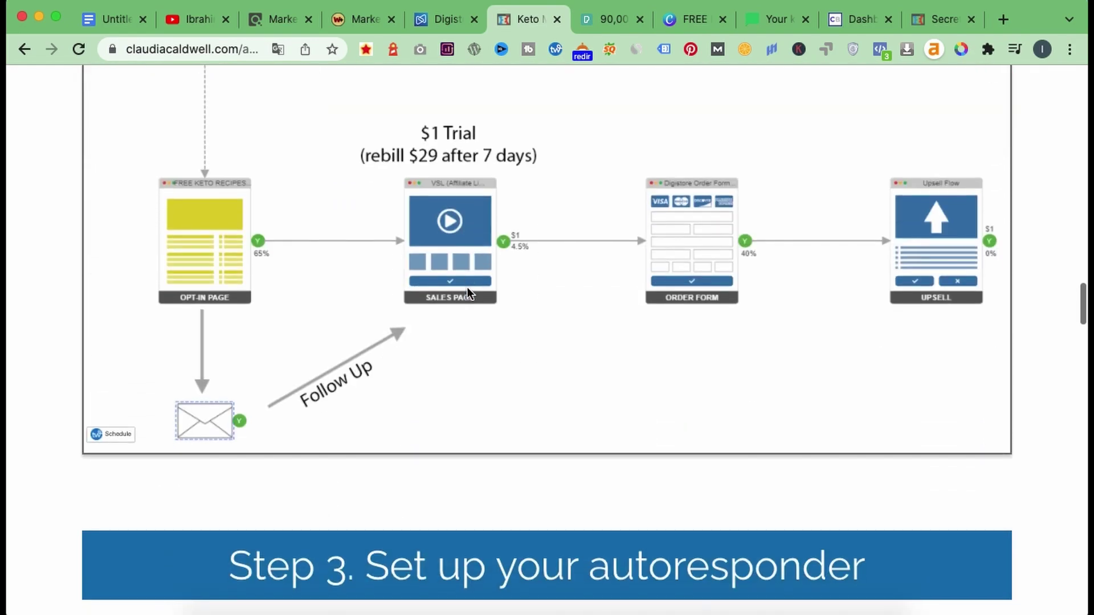
{"action": "scroll", "coordinate": [467, 287], "scroll_direction": "down", "scroll_amount": 6}
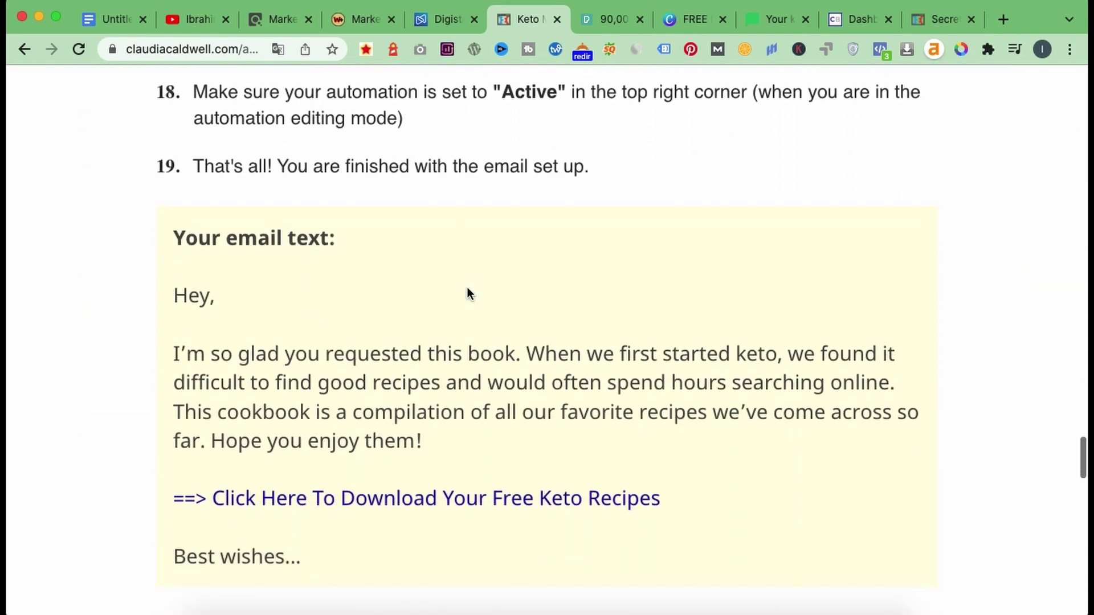
{"action": "left_click_drag", "start_coordinate": [175, 227], "coordinate": [558, 488]}
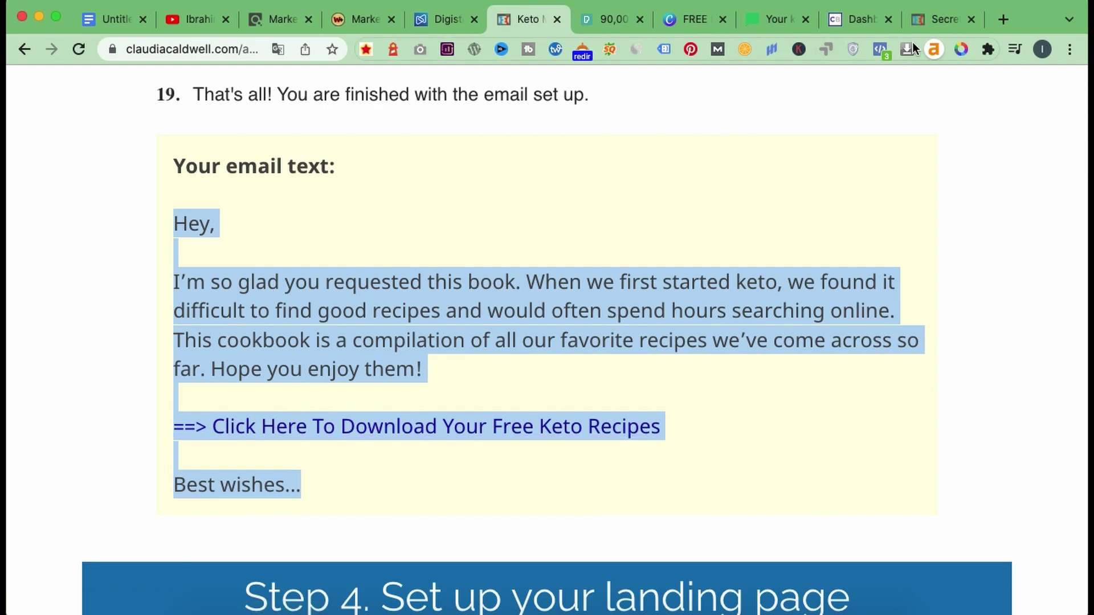
Return to the MailerLite email and replace the placeholder text with the copied keto book message
{"action": "left_click", "coordinate": [768, 18]}
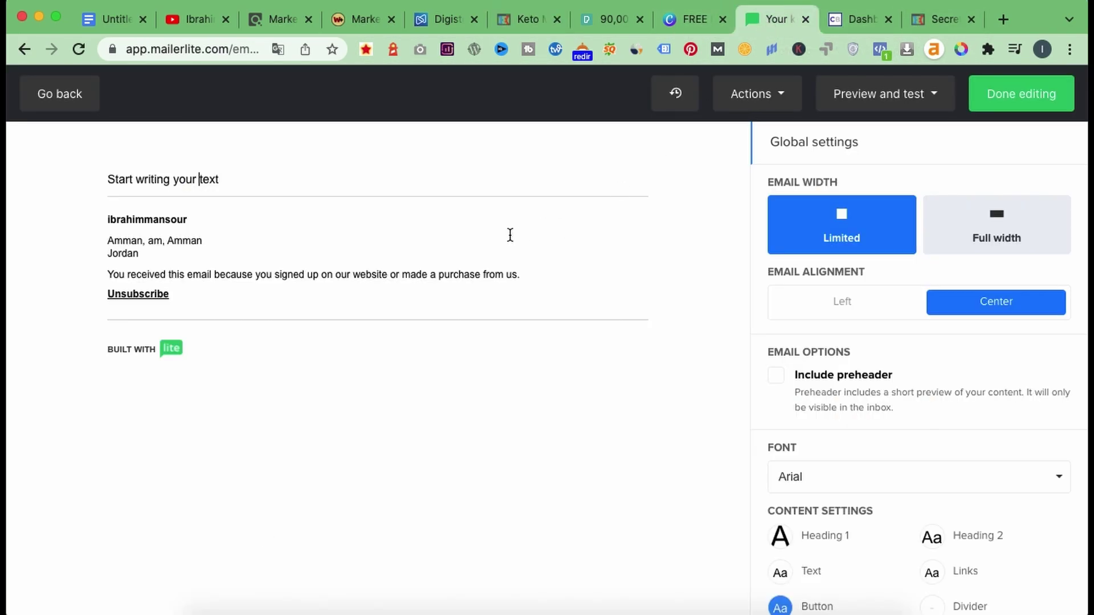
{"action": "triple_click", "coordinate": [235, 180]}
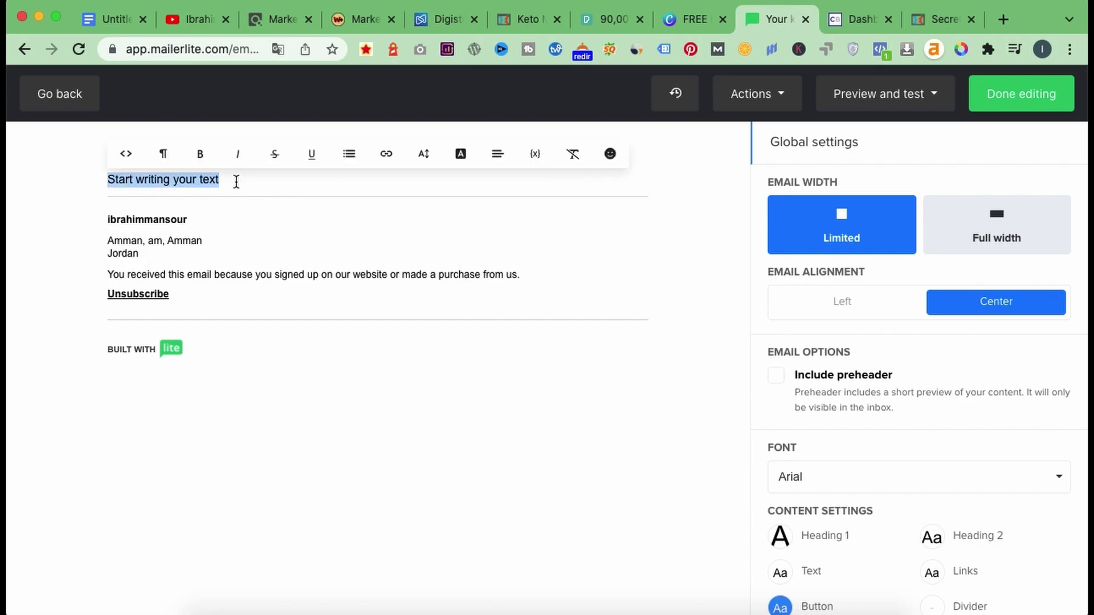
{"action": "type", "text": "Hey,  I’m so glad you requested this book. When we first started keto, we found it difficult to find good recipes and would often spend hours searching online. This cookbook is a compilation of all our favorite recipes we’ve come across so far. Hope you enjoy them! ==> Click Here To Download Your Free Keto Recipes Best wishes,"}
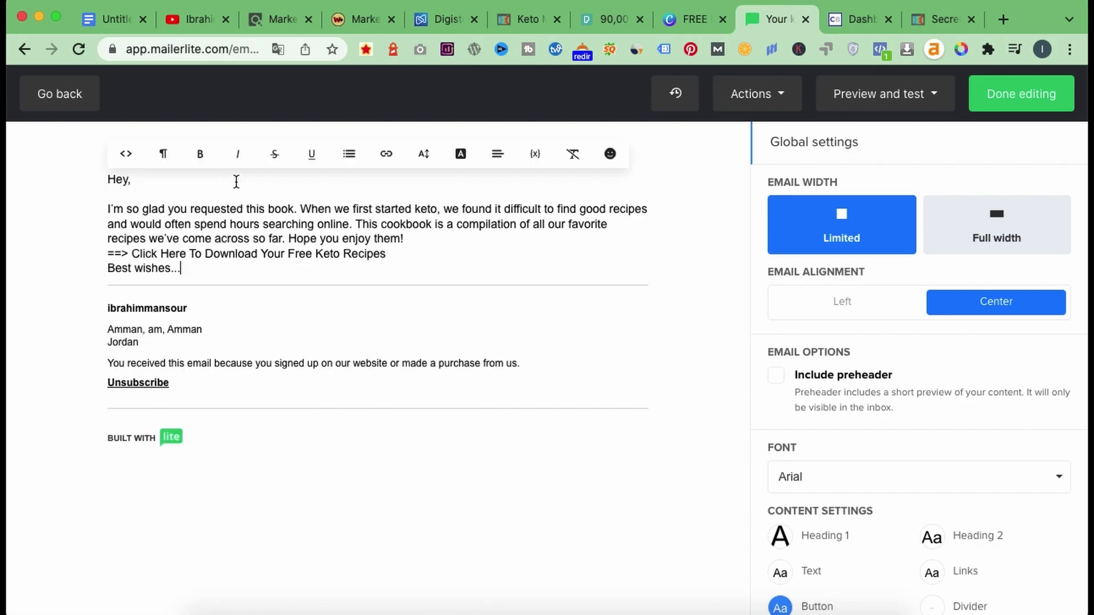
Colour the "Click Here To Download Your Free Keto Recipes" link text blue
{"action": "left_click", "coordinate": [183, 251]}
{"action": "triple_click", "coordinate": [185, 251]}
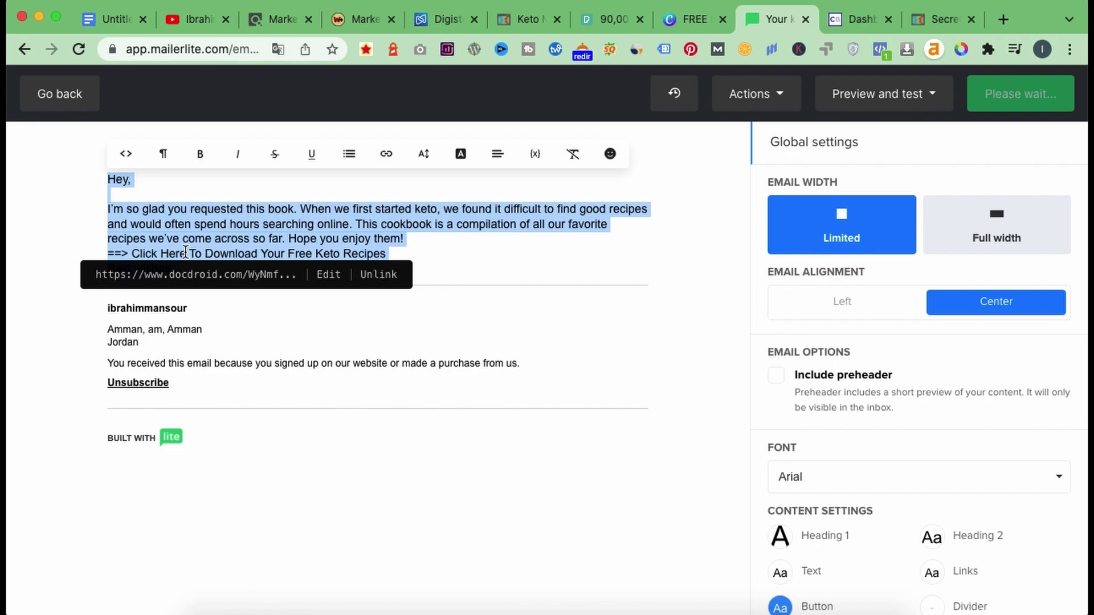
{"action": "left_click", "coordinate": [185, 251]}
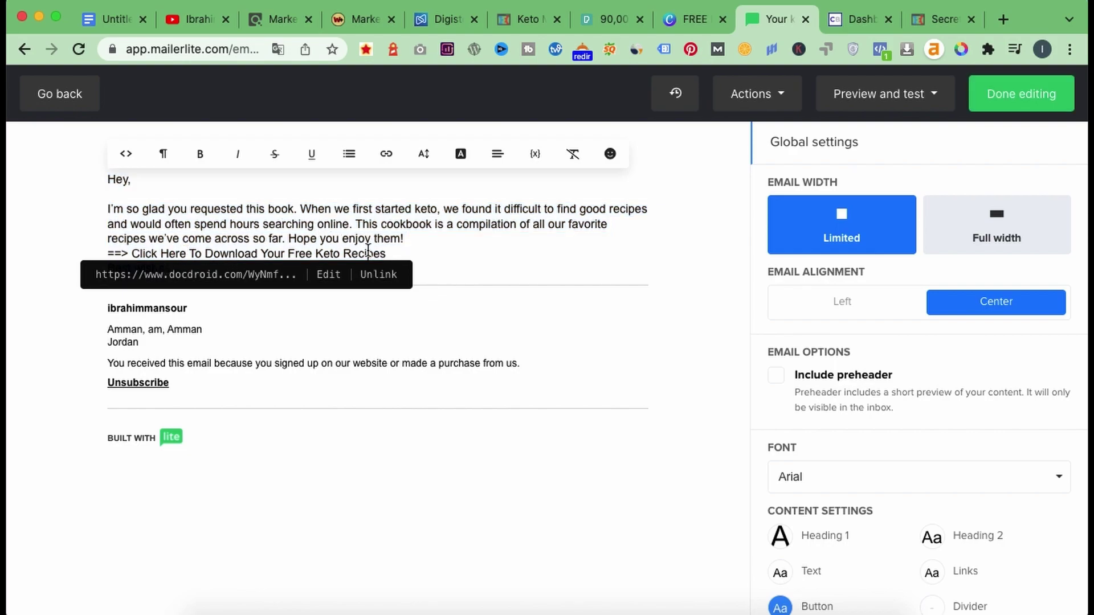
{"action": "left_click_drag", "start_coordinate": [387, 253], "coordinate": [133, 249]}
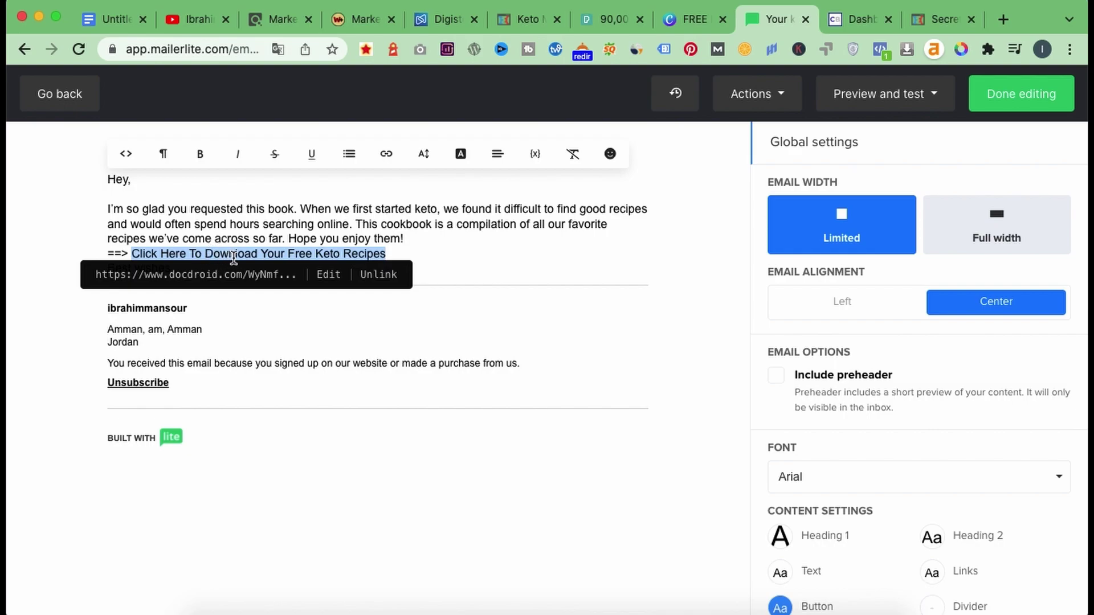
{"action": "left_click", "coordinate": [453, 163]}
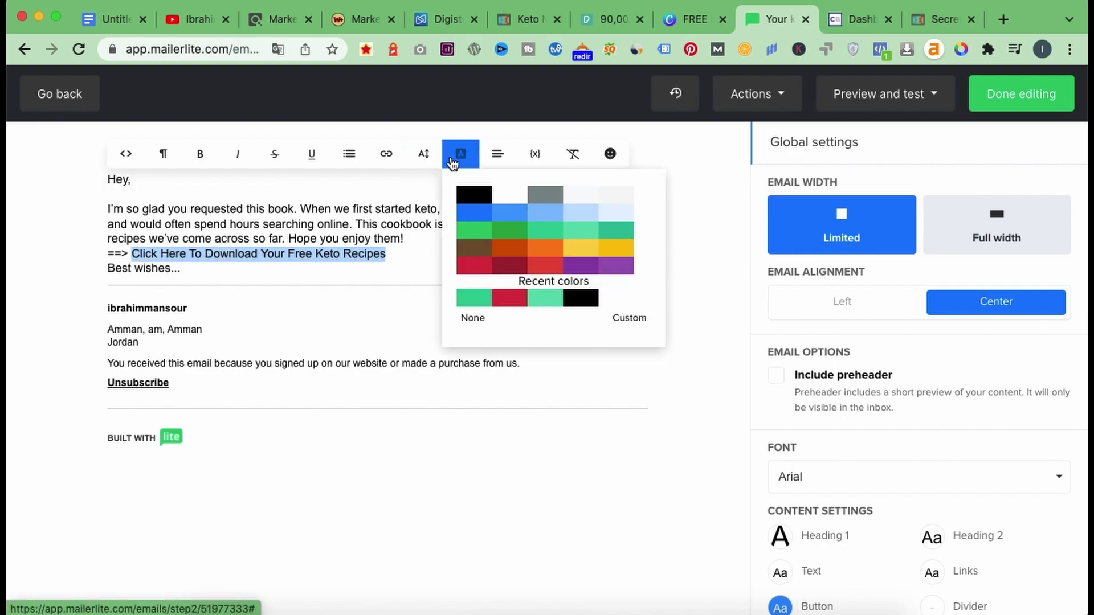
{"action": "left_click", "coordinate": [480, 211]}
Set the font size of the "Click Here To Download Your Free Keto Recipes" link to 24px
{"action": "left_click_drag", "start_coordinate": [389, 254], "coordinate": [142, 253]}
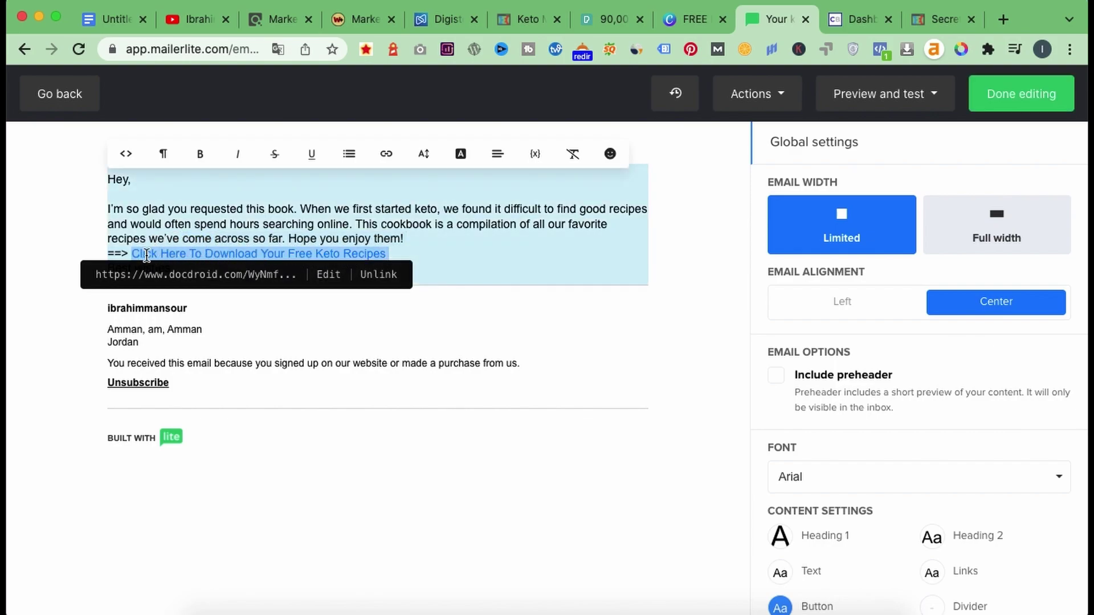
{"action": "left_click", "coordinate": [423, 154]}
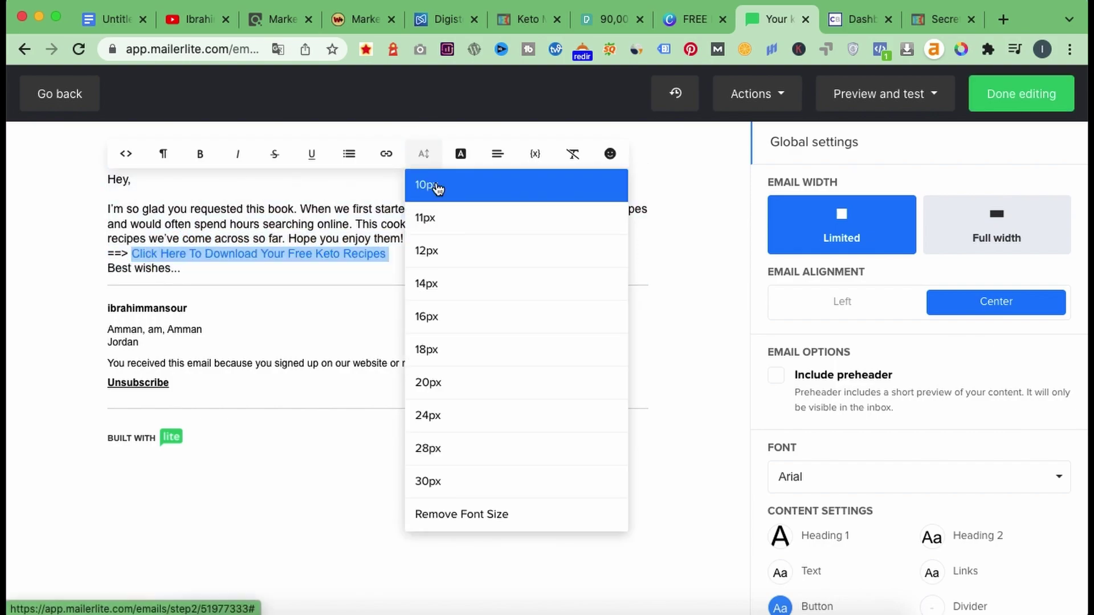
{"action": "left_click", "coordinate": [447, 415]}
{"action": "left_click", "coordinate": [577, 265]}
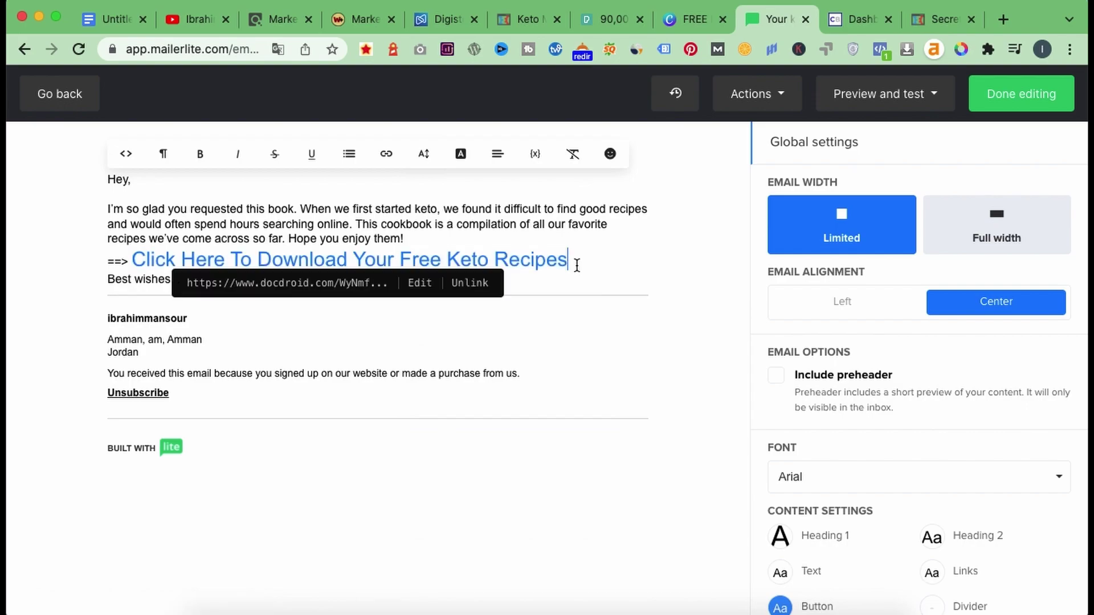
Set the greeting, the body paragraph and the "Best wishes..." line to 20px and finish editing the email
{"action": "triple_click", "coordinate": [433, 238]}
{"action": "left_click", "coordinate": [423, 154]}
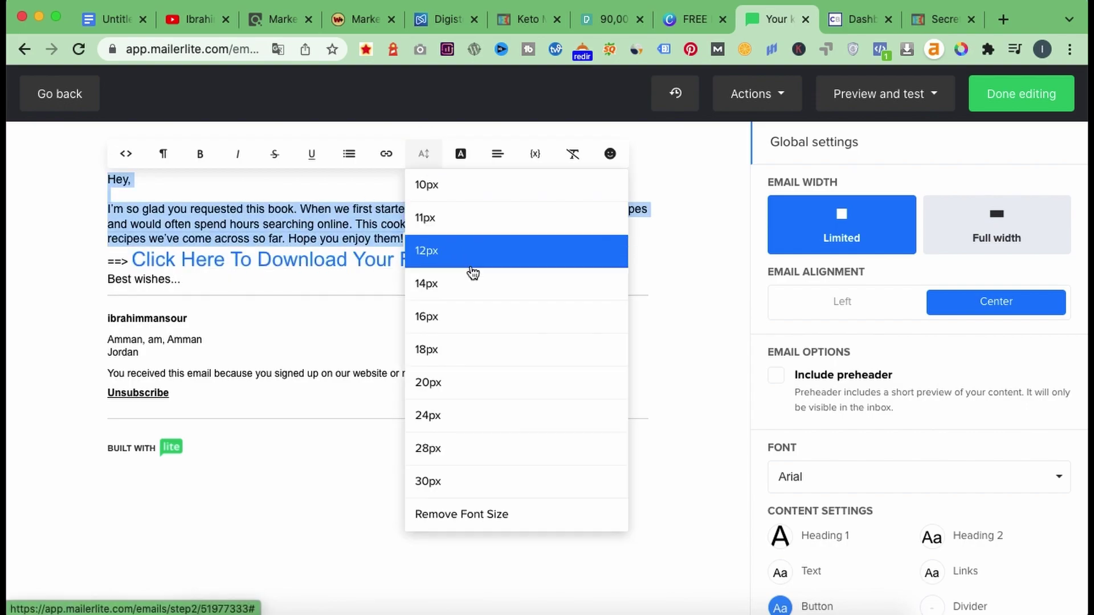
{"action": "left_click", "coordinate": [488, 383]}
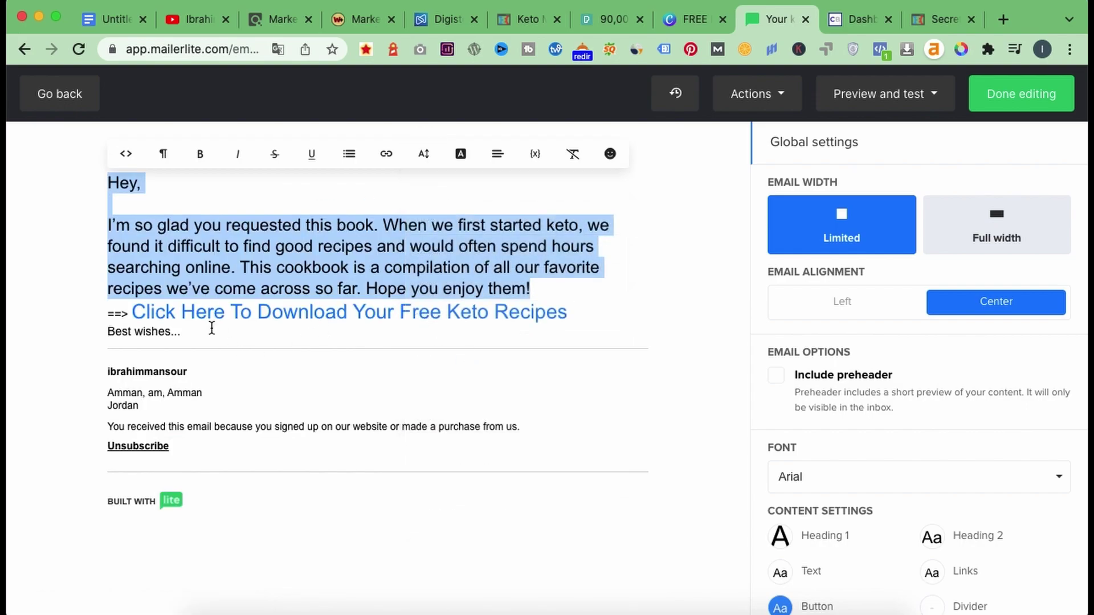
{"action": "left_click_drag", "start_coordinate": [212, 331], "coordinate": [109, 331]}
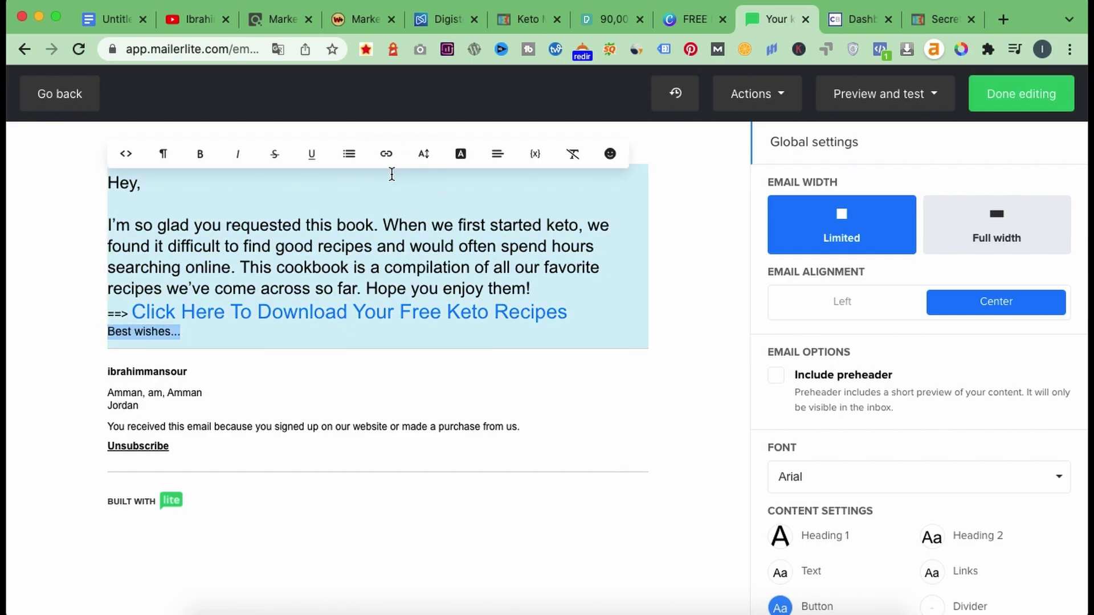
{"action": "left_click", "coordinate": [421, 161]}
{"action": "left_click", "coordinate": [451, 382]}
{"action": "left_click", "coordinate": [512, 337]}
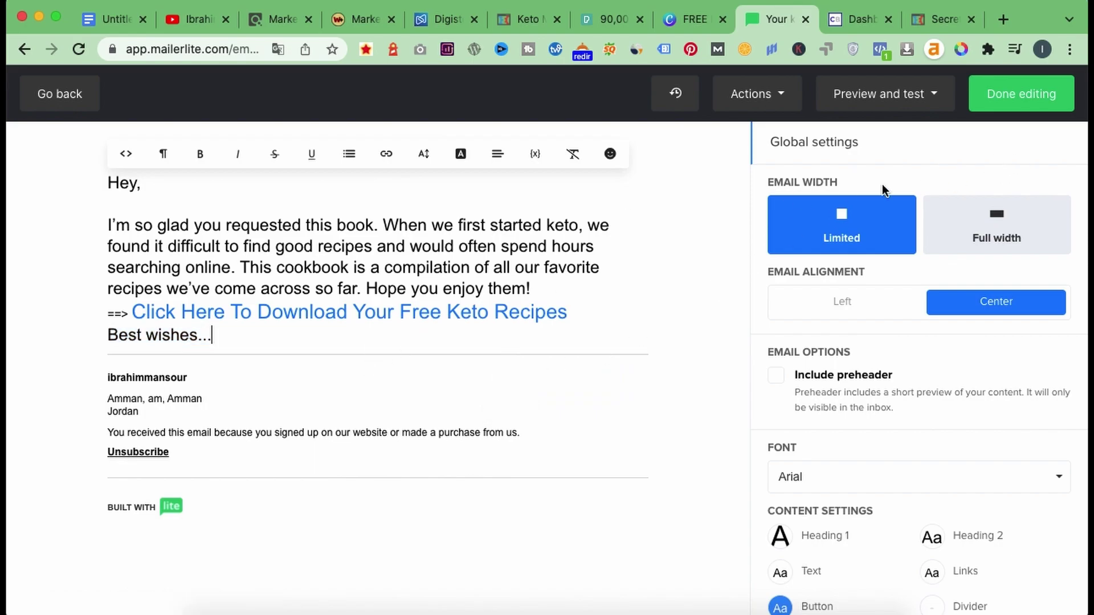
{"action": "left_click", "coordinate": [1010, 104]}
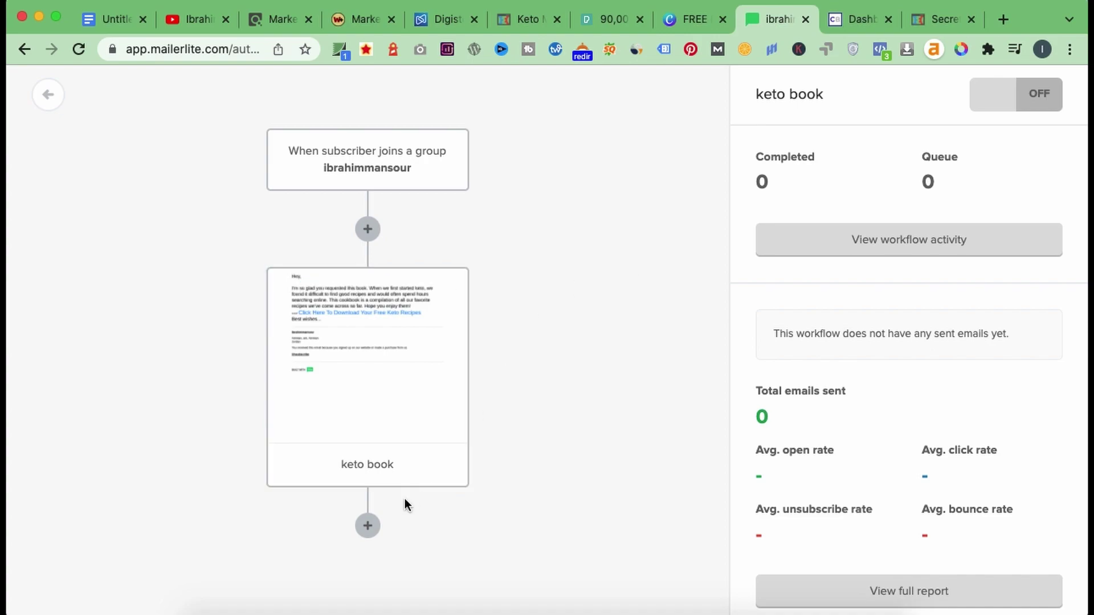
Add a delay step after the "keto book" email in the workflow and check its waiting-time units
{"action": "left_click", "coordinate": [368, 525]}
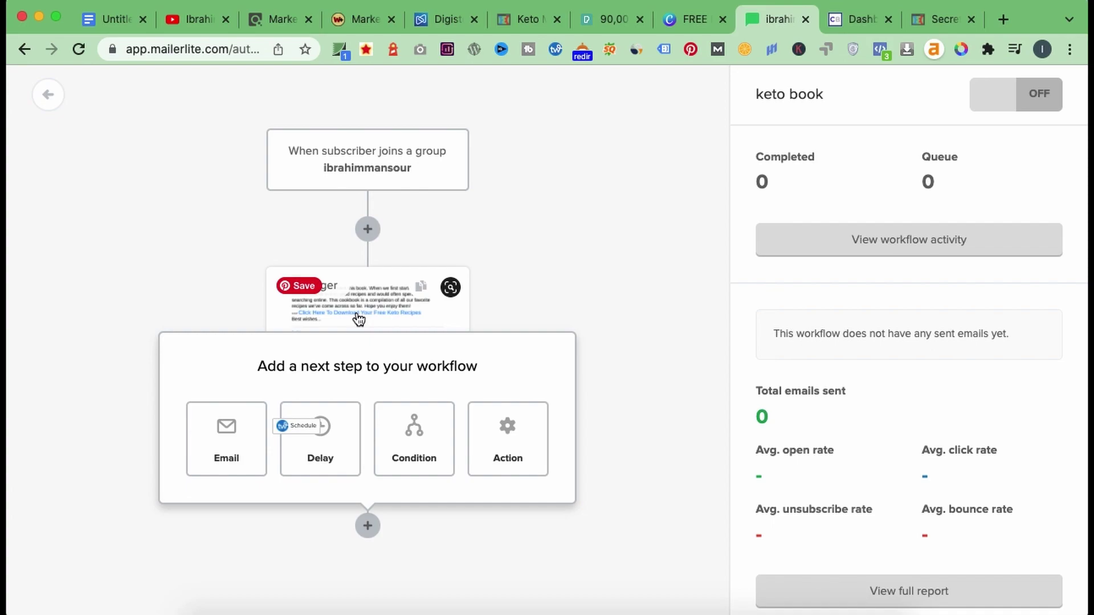
{"action": "left_click", "coordinate": [320, 441]}
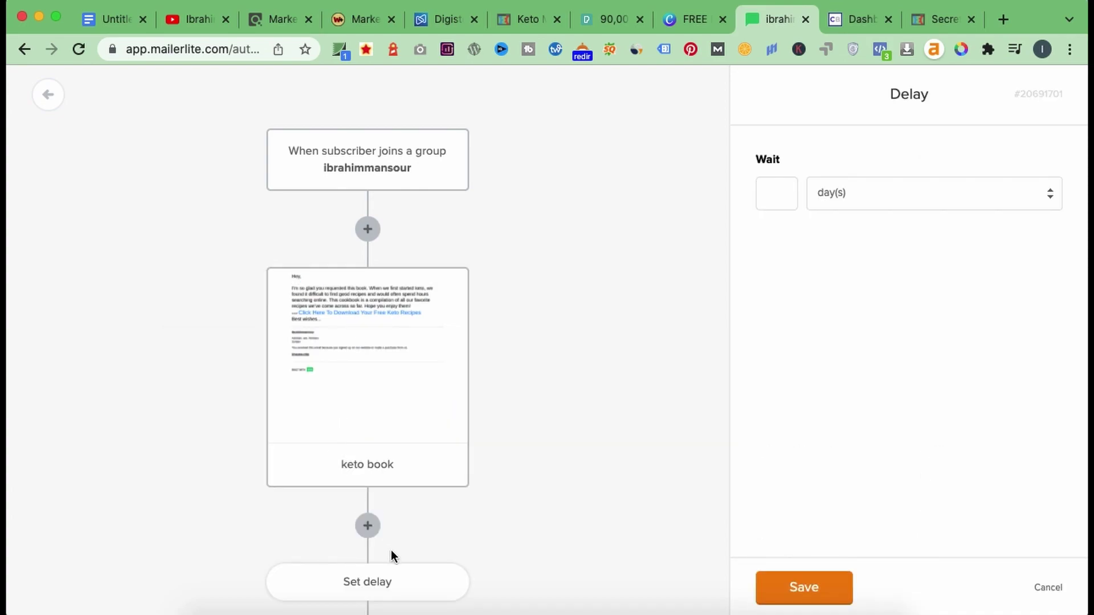
{"action": "scroll", "coordinate": [391, 549], "scroll_direction": "down", "scroll_amount": 3}
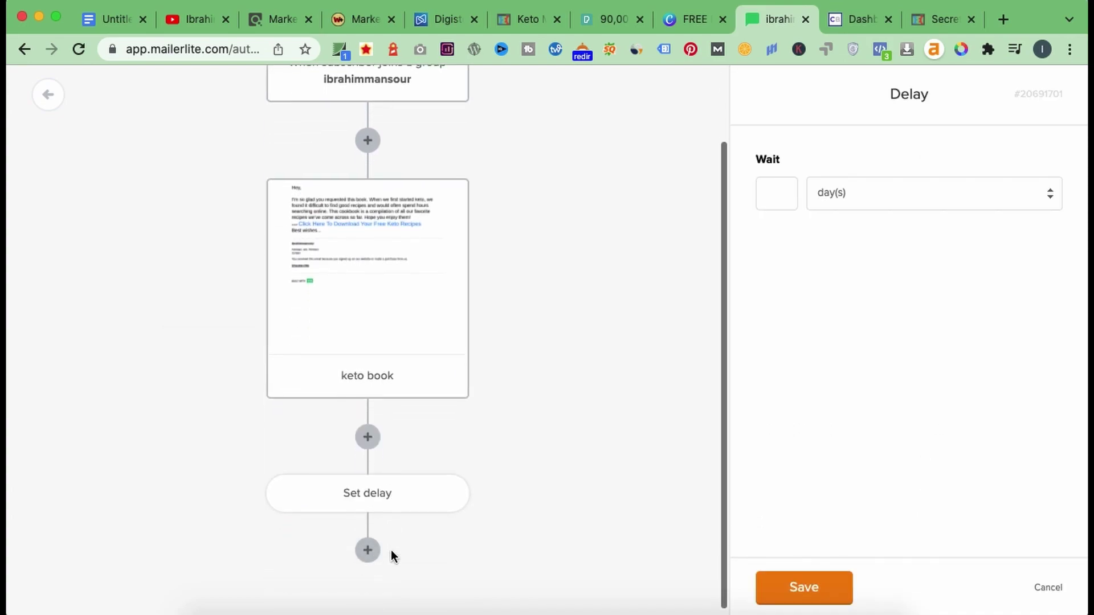
{"action": "left_click", "coordinate": [853, 197]}
{"action": "left_click", "coordinate": [867, 193]}
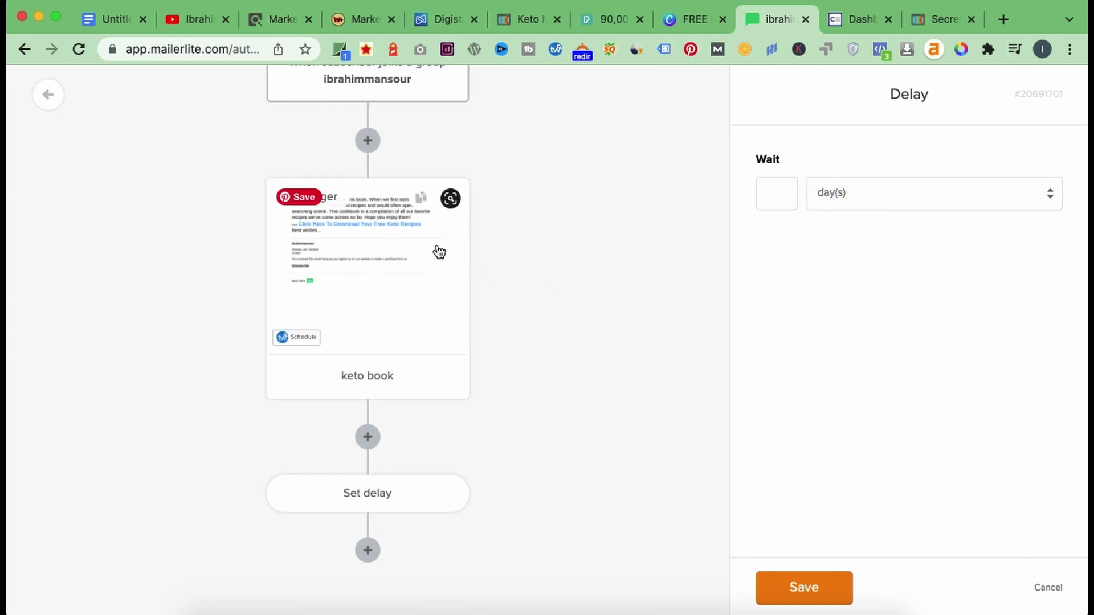
Add a second email after the delay, with the name "sales page" and the subject "keto recipes"
{"action": "left_click", "coordinate": [368, 549]}
{"action": "left_click", "coordinate": [224, 456]}
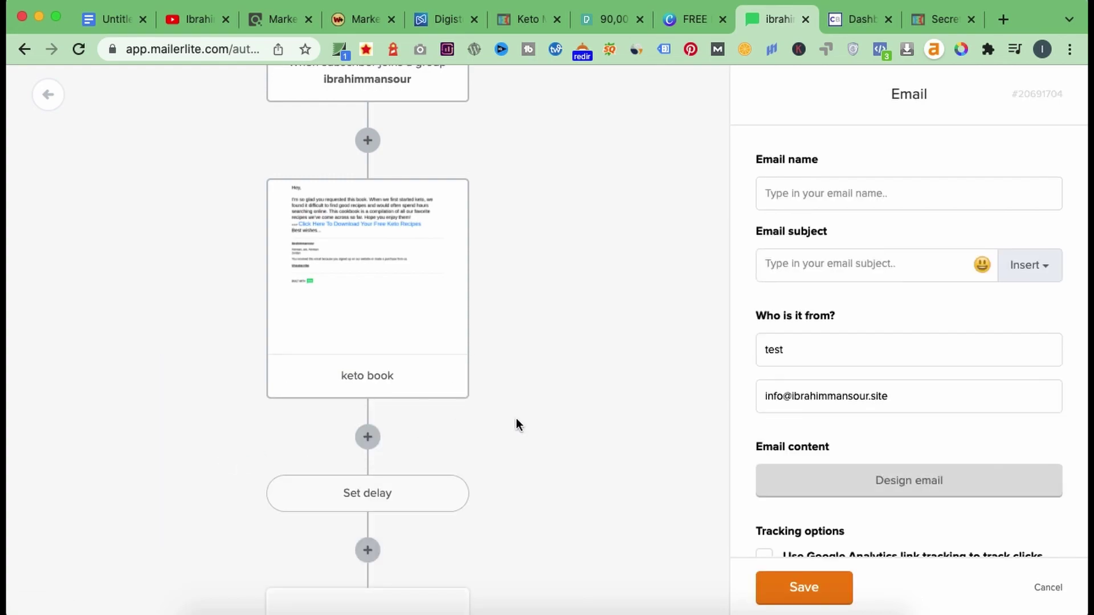
{"action": "left_click", "coordinate": [805, 183]}
{"action": "type", "text": "sa"}
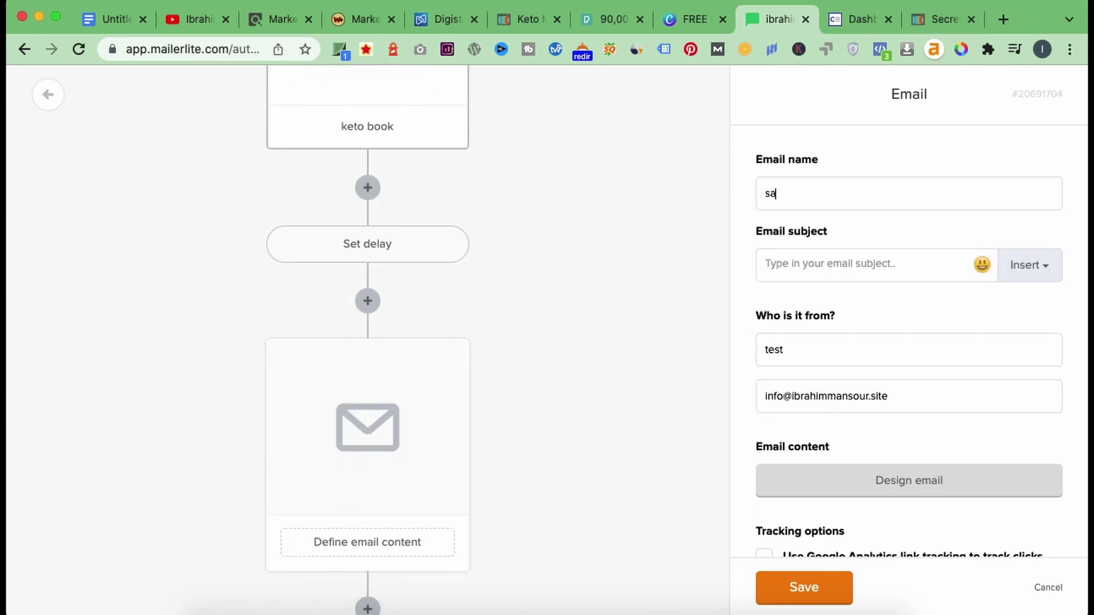
{"action": "type", "text": "les page"}
{"action": "left_click", "coordinate": [825, 259]}
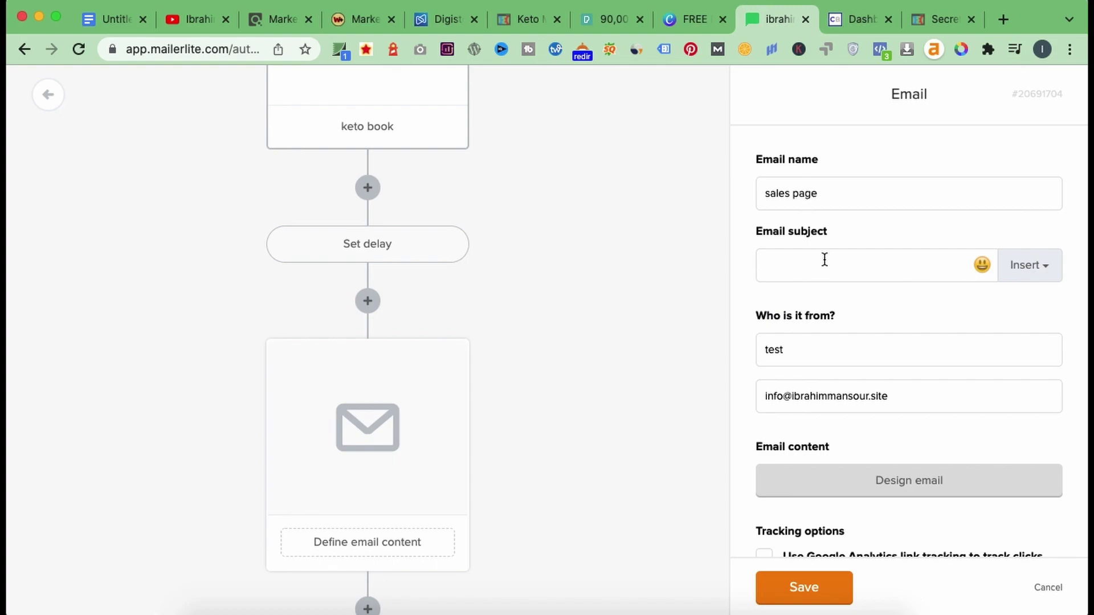
{"action": "type", "text": "keto "}
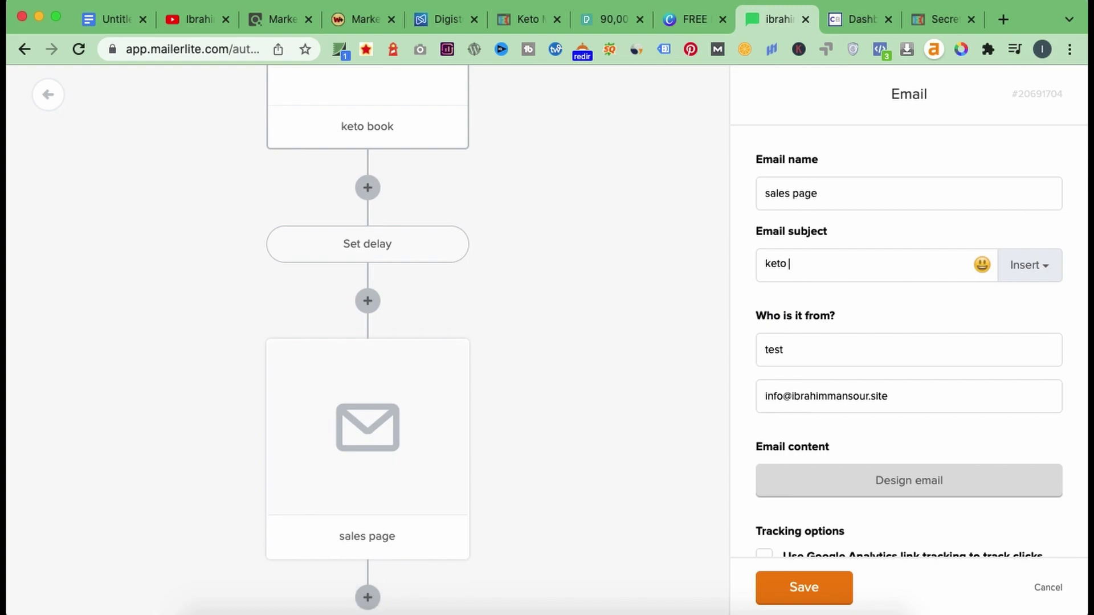
{"action": "type", "text": "recipes"}
Start designing the "sales page" email's content with the Rich-text editor
{"action": "scroll", "coordinate": [679, 430], "scroll_direction": "down", "scroll_amount": 2}
{"action": "scroll", "coordinate": [840, 424], "scroll_direction": "down", "scroll_amount": 4}
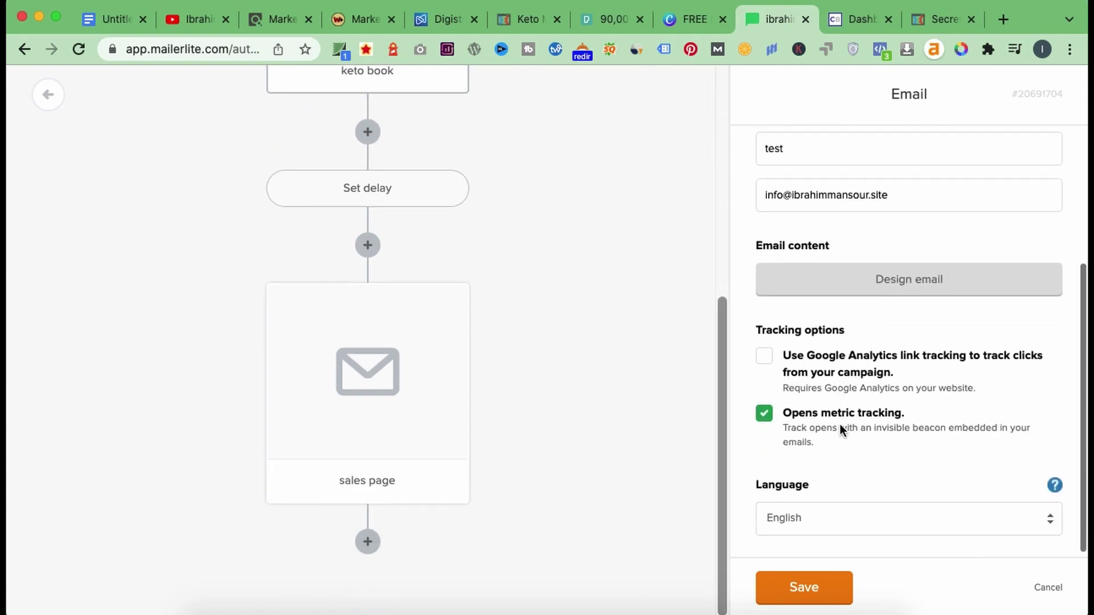
{"action": "left_click", "coordinate": [923, 294]}
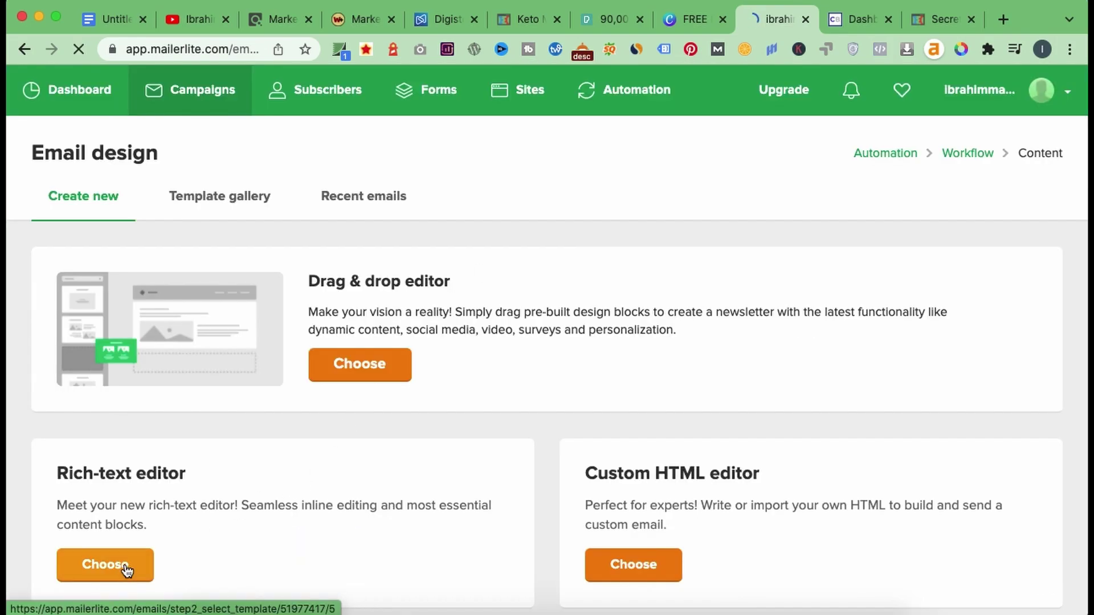
{"action": "left_click", "coordinate": [143, 570]}
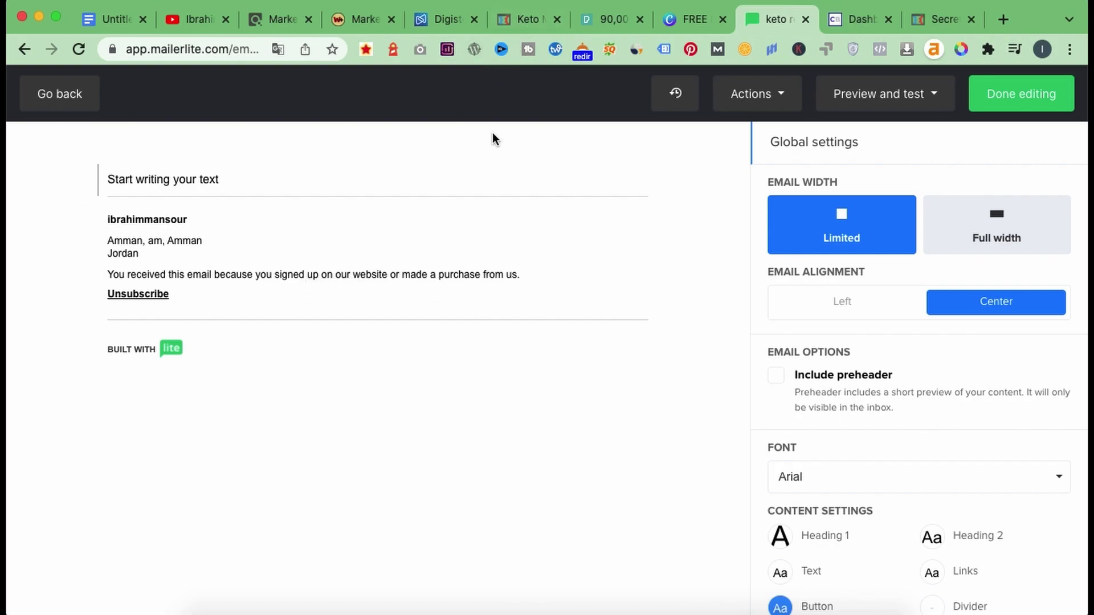
Switch to the keto affiliate portal and open its page for sending email blasts to an own list
{"action": "left_click", "coordinate": [513, 22]}
{"action": "scroll", "coordinate": [432, 310], "scroll_direction": "down", "scroll_amount": 15}
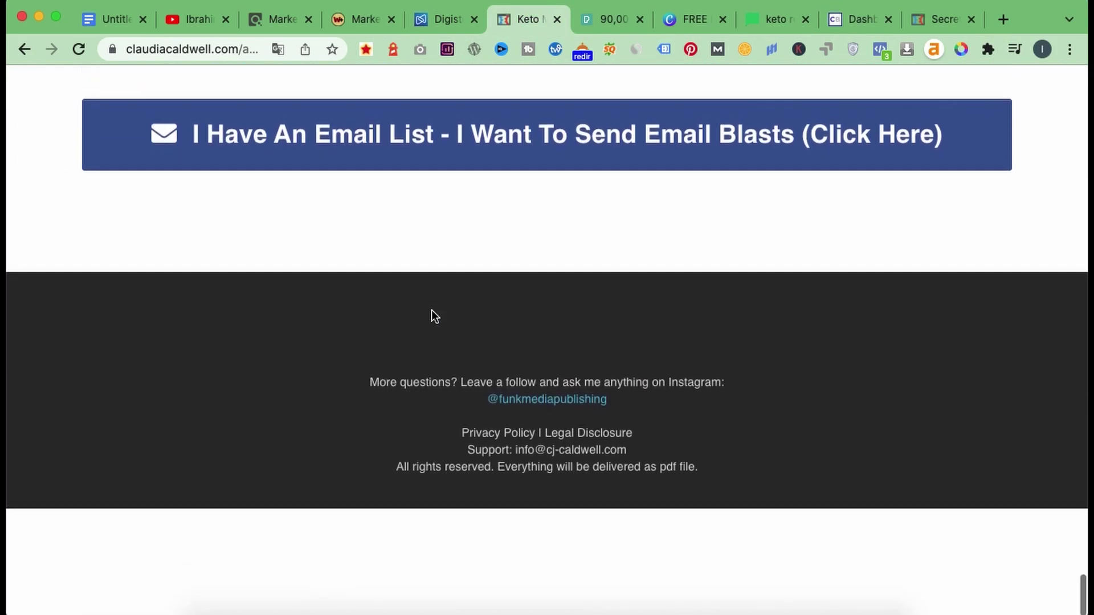
{"action": "scroll", "coordinate": [432, 310], "scroll_direction": "up", "scroll_amount": 4}
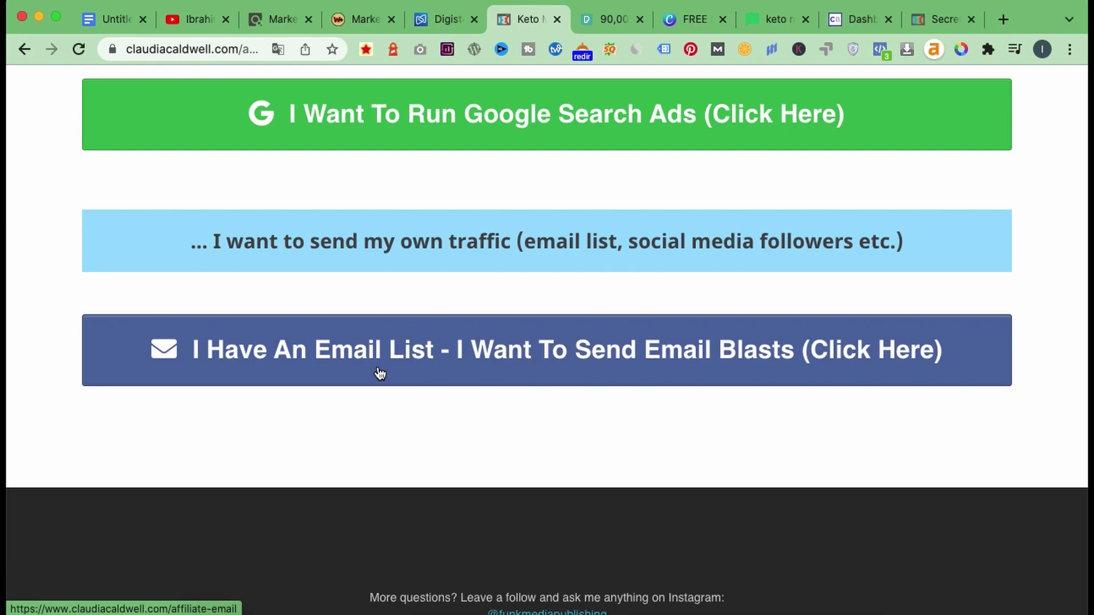
{"action": "left_click", "coordinate": [371, 350]}
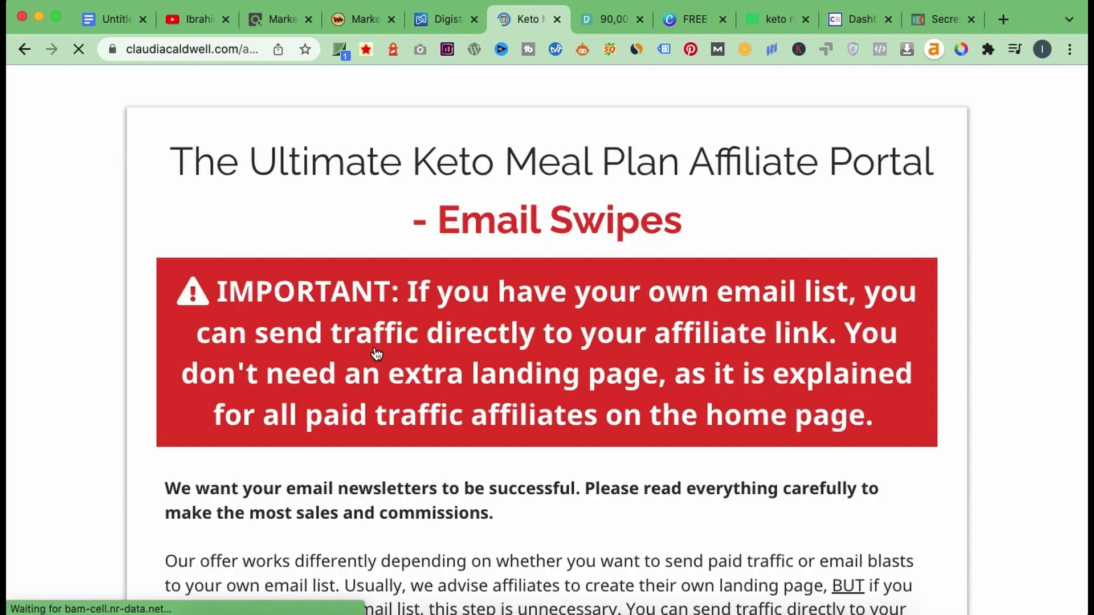
Acknowledge the affiliate link conditions to show the email swipes, and select the AFFILIATE placeholder in the Digistore24 link
{"action": "scroll", "coordinate": [376, 353], "scroll_direction": "down", "scroll_amount": 3}
{"action": "scroll", "coordinate": [376, 353], "scroll_direction": "down", "scroll_amount": 8}
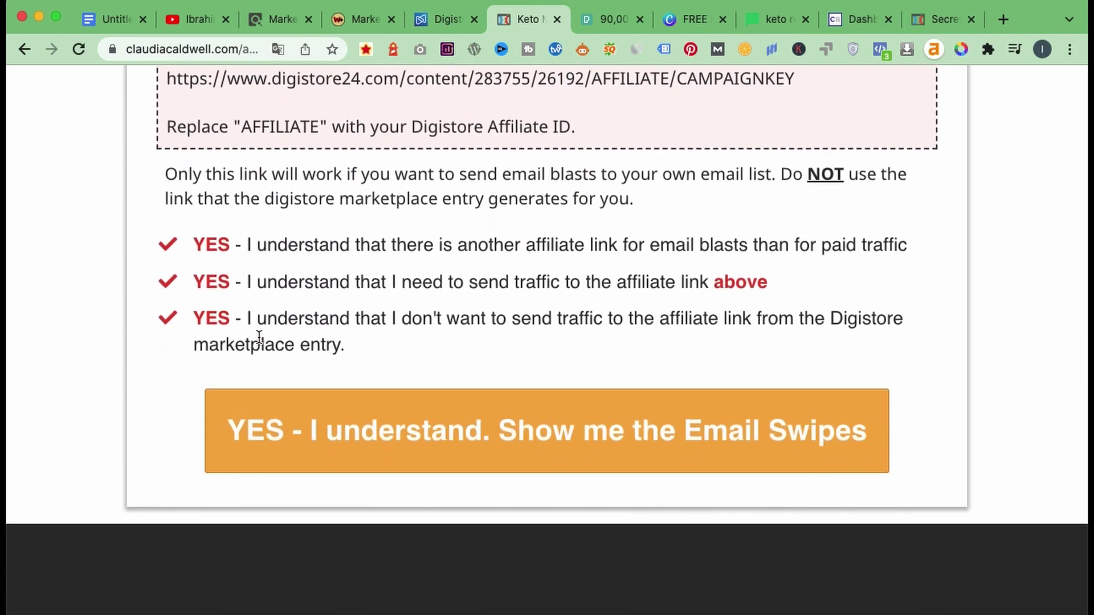
{"action": "left_click", "coordinate": [403, 443]}
{"action": "scroll", "coordinate": [425, 306], "scroll_direction": "down", "scroll_amount": 5}
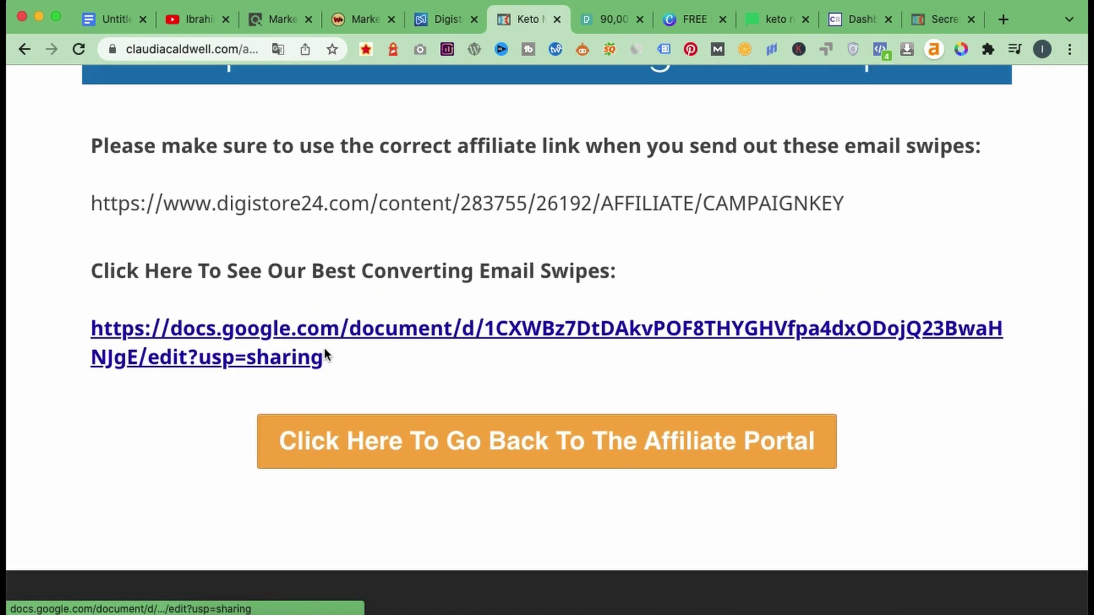
{"action": "left_click_drag", "start_coordinate": [90, 203], "coordinate": [696, 206]}
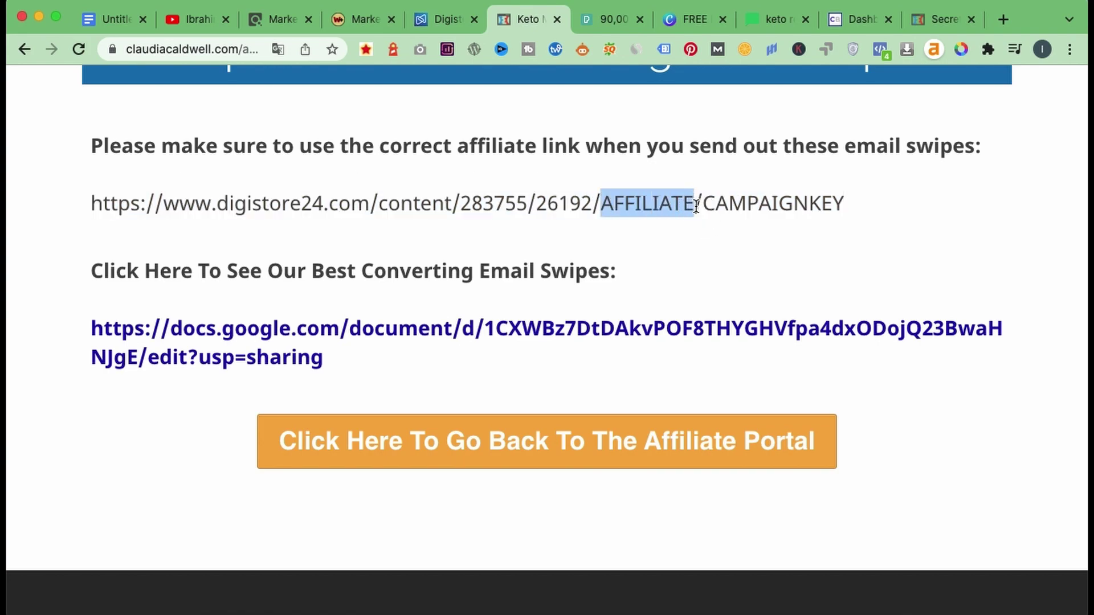
Open the linked Google Docs document with the best converting email swipes and highlight Email 1's subject line "Get 21 Free Keto Recipes"
{"action": "left_click", "coordinate": [444, 333], "text": "super"}
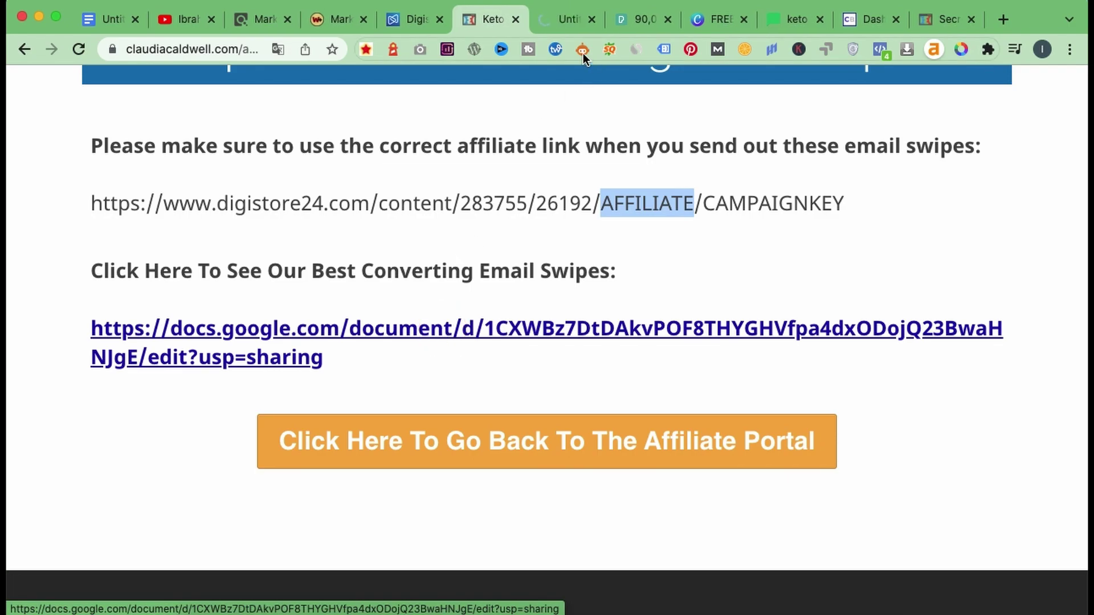
{"action": "left_click", "coordinate": [556, 24]}
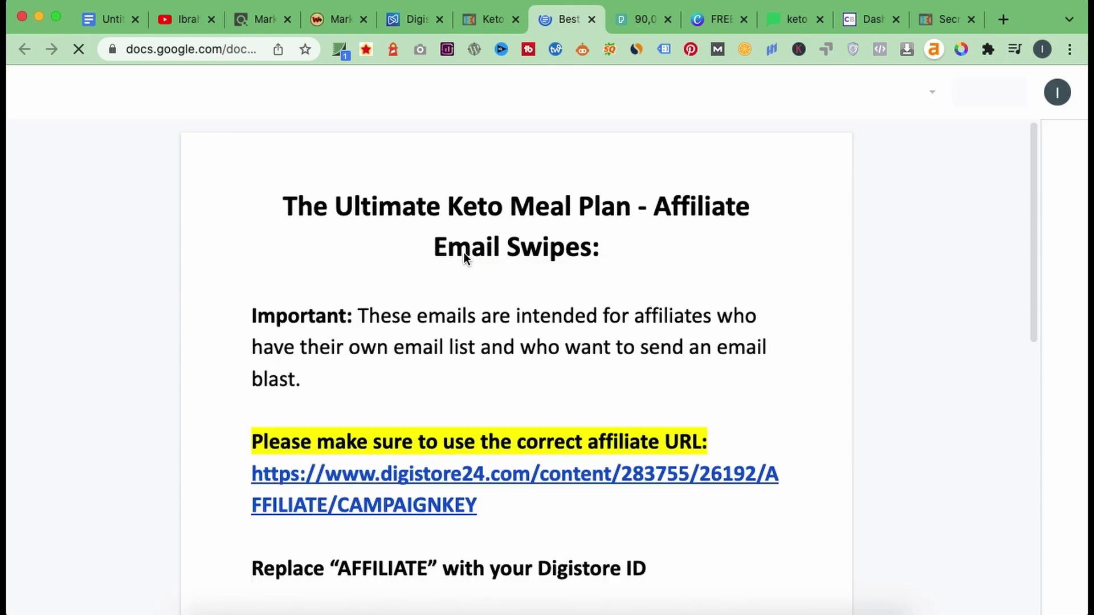
{"action": "scroll", "coordinate": [464, 251], "scroll_direction": "down", "scroll_amount": 8}
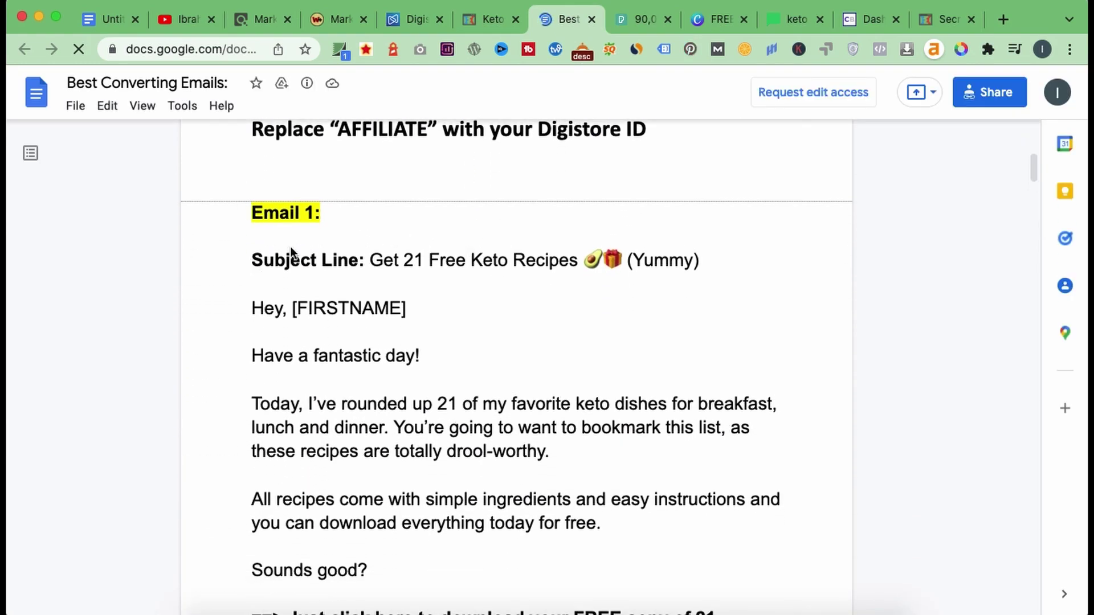
{"action": "left_click_drag", "start_coordinate": [371, 262], "coordinate": [566, 265]}
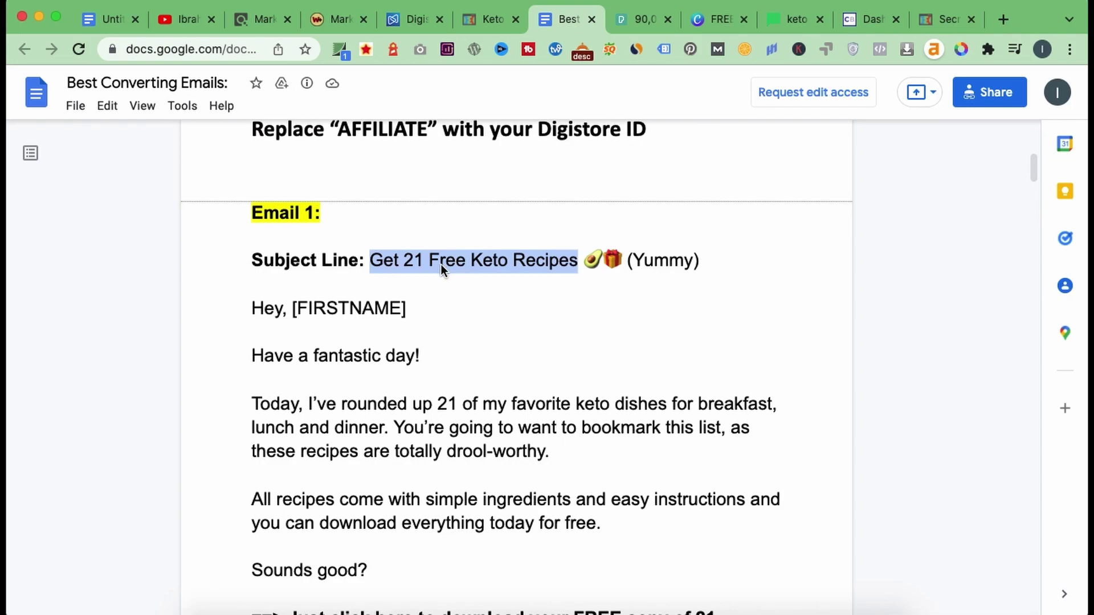
Copy the full text of Email 1 from the "Hey, [FIRSTNAME]" greeting through the "SIGN OFF" line
{"action": "left_click_drag", "start_coordinate": [254, 311], "coordinate": [435, 459]}
{"action": "key", "text": "super+c"}
{"action": "scroll", "coordinate": [423, 361], "scroll_direction": "down", "scroll_amount": 3}
{"action": "scroll", "coordinate": [422, 359], "scroll_direction": "down", "scroll_amount": 5}
{"action": "scroll", "coordinate": [435, 465], "scroll_direction": "down", "scroll_amount": 2}
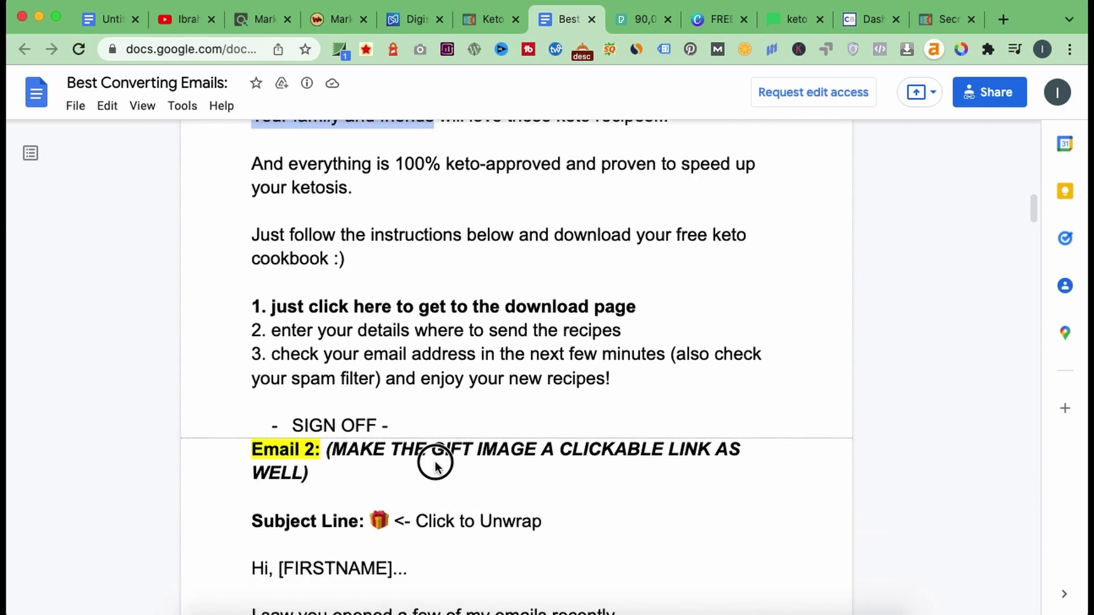
{"action": "left_click_drag", "start_coordinate": [435, 463], "coordinate": [418, 436]}
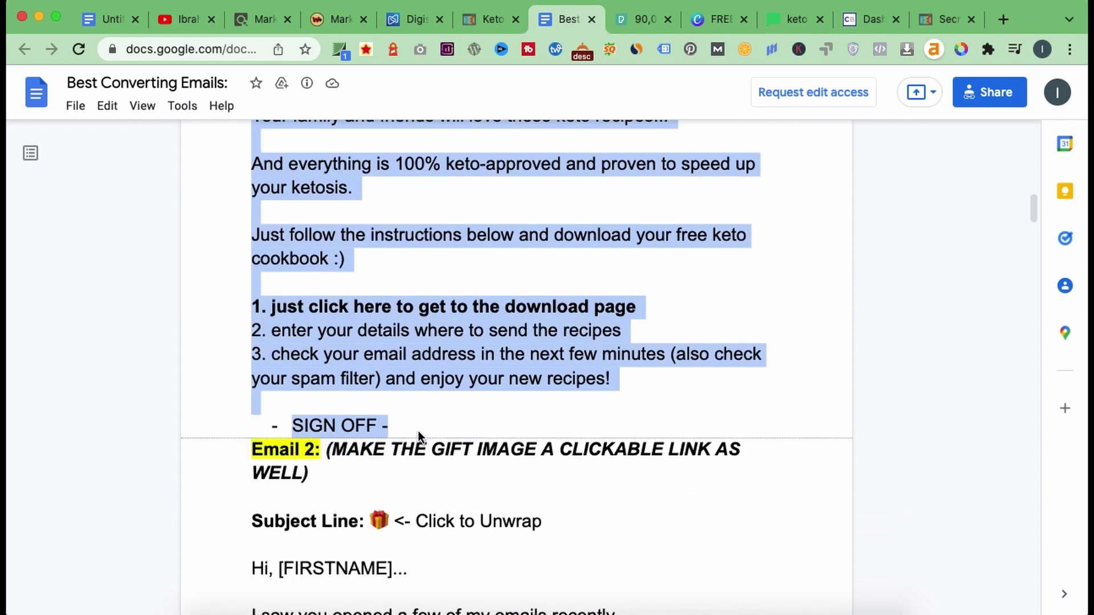
{"action": "scroll", "coordinate": [507, 398], "scroll_direction": "up", "scroll_amount": 6}
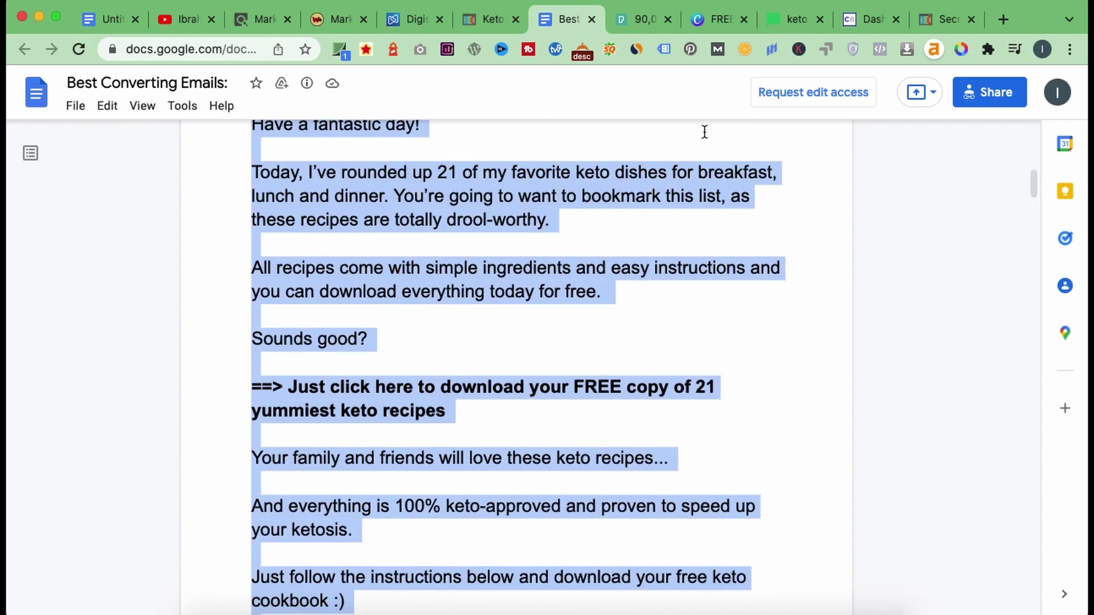
Switch to the MailerLite email editor, replace the starter text with the copied email, and remove the [FIRSTNAME] placeholder from the greeting
{"action": "left_click", "coordinate": [780, 14]}
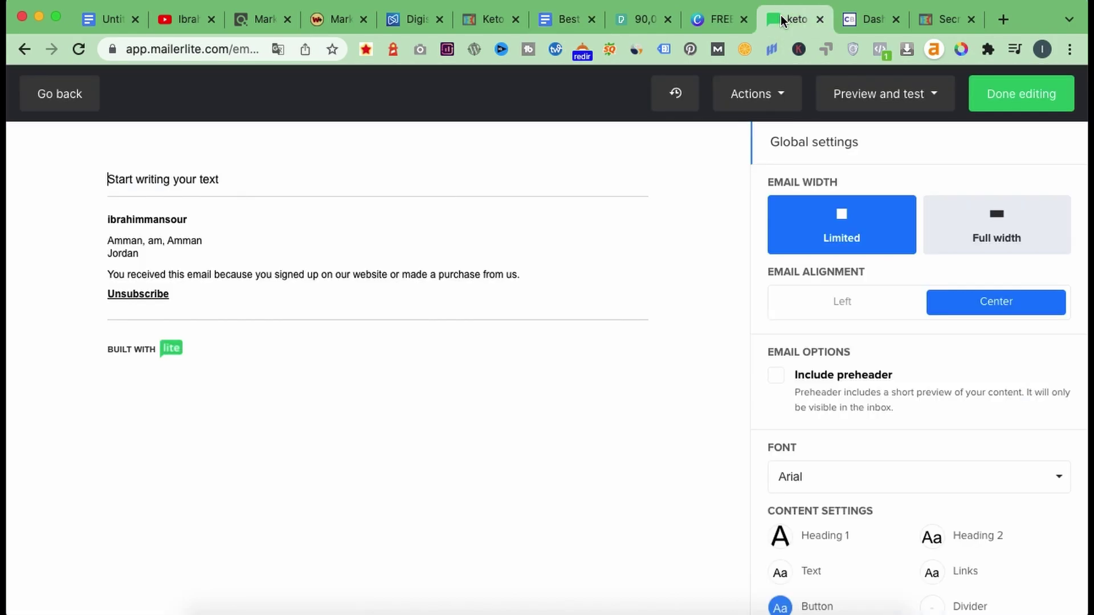
{"action": "triple_click", "coordinate": [252, 178]}
{"action": "key", "text": "super+v"}
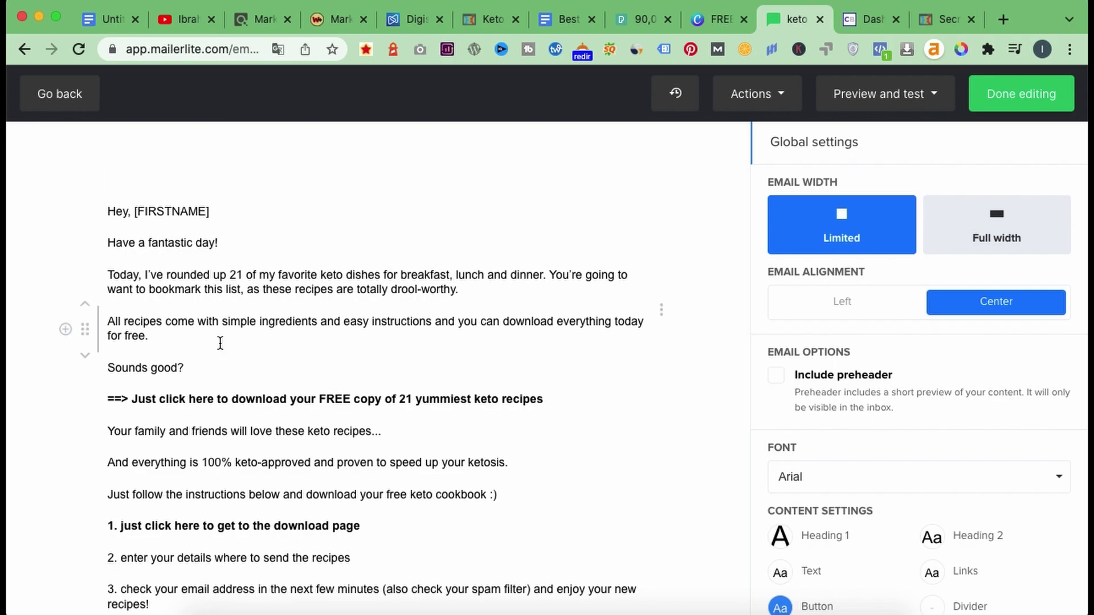
{"action": "left_click_drag", "start_coordinate": [219, 209], "coordinate": [136, 205]}
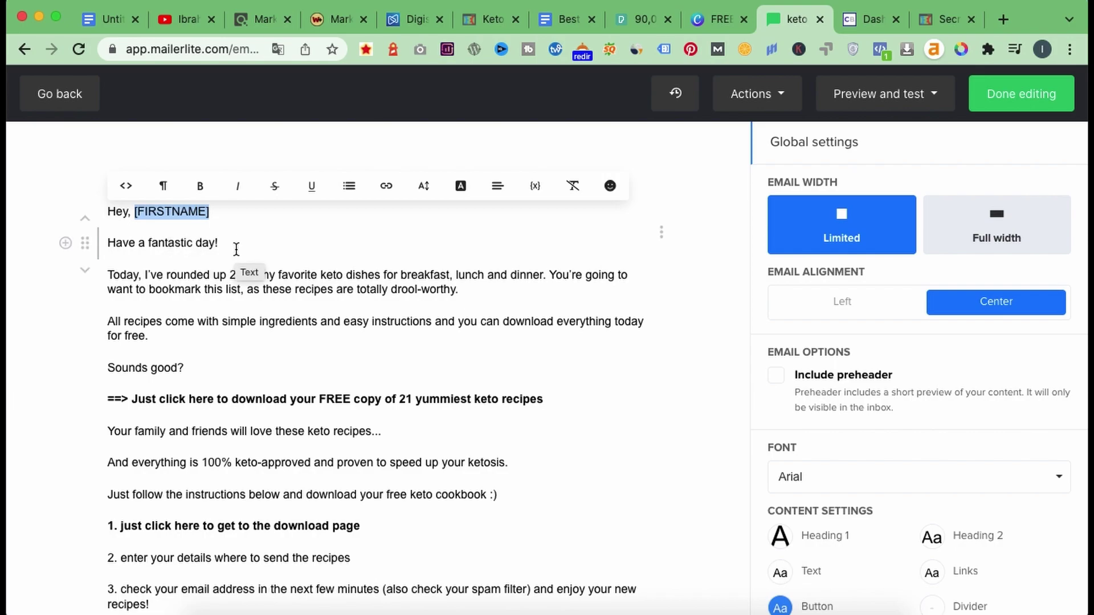
{"action": "key", "text": "BackSpace"}
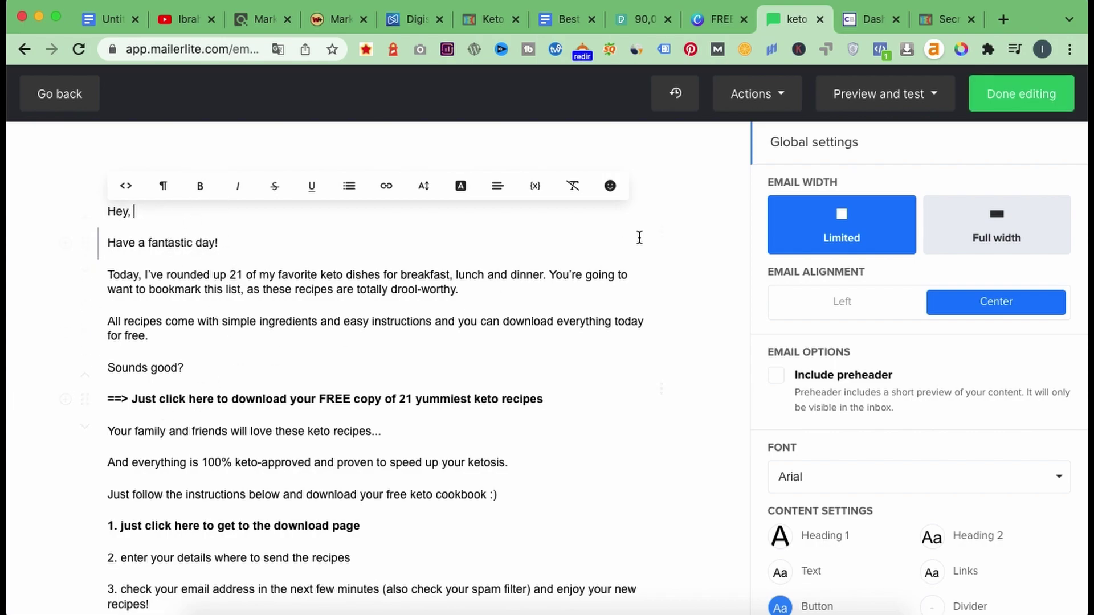
Copy the Digistore24 link template from the affiliate portal page and paste it below "click here" in the untitled Google Docs document
{"action": "left_click", "coordinate": [471, 16]}
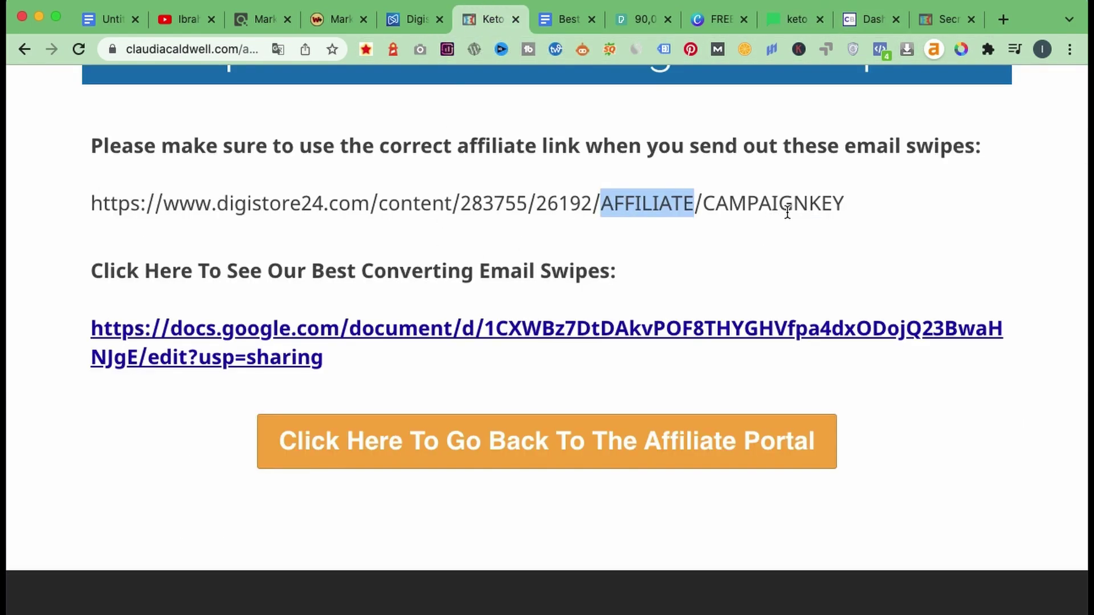
{"action": "left_click", "coordinate": [850, 207]}
{"action": "left_click", "coordinate": [393, 234]}
{"action": "triple_click", "coordinate": [89, 200]}
{"action": "key", "text": "super+c"}
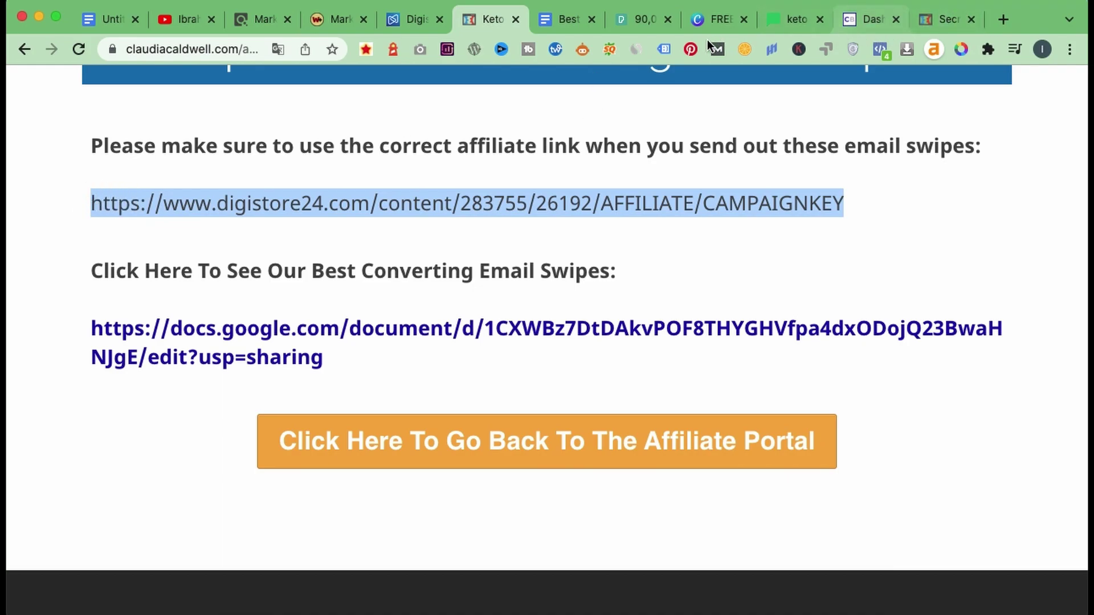
{"action": "left_click", "coordinate": [96, 25]}
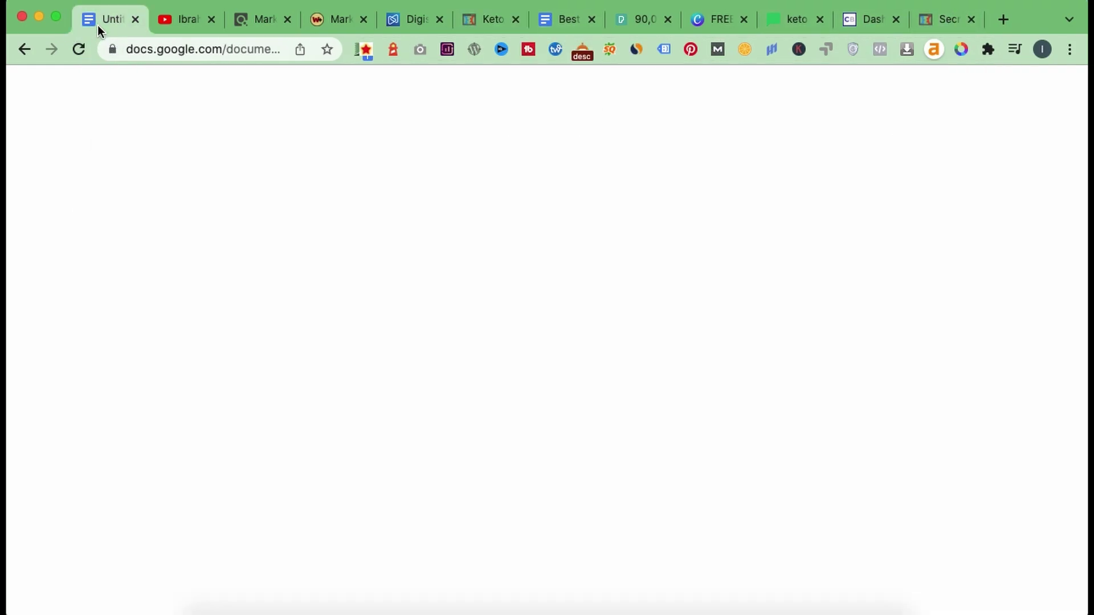
{"action": "left_click", "coordinate": [694, 369]}
{"action": "key", "text": "Return"}
{"action": "key", "text": "super+v"}
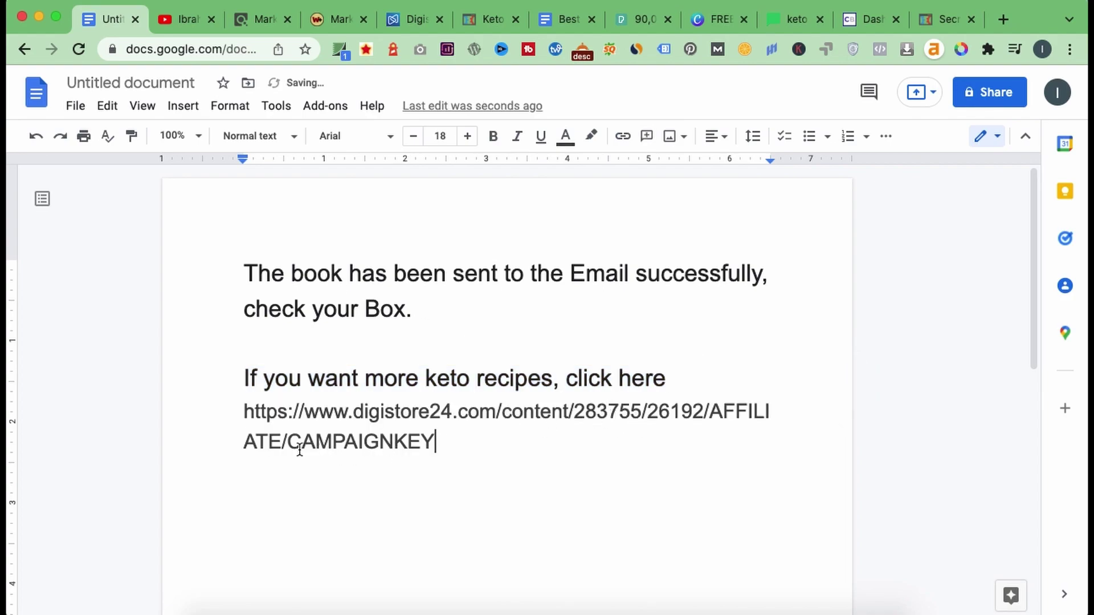
Replace AFFILIATE in the pasted link with the affiliate's own Digistore ID and select the whole link for reuse
{"action": "left_click_drag", "start_coordinate": [282, 442], "coordinate": [710, 422]}
{"action": "key", "text": "BackSpace"}
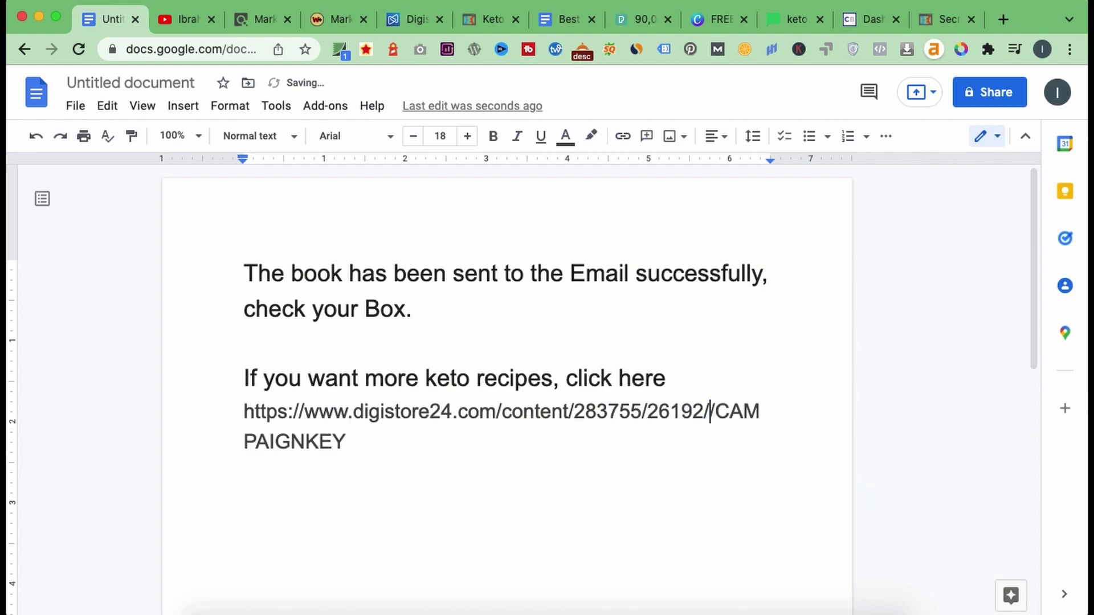
{"action": "type", "text": "dedobob/"}
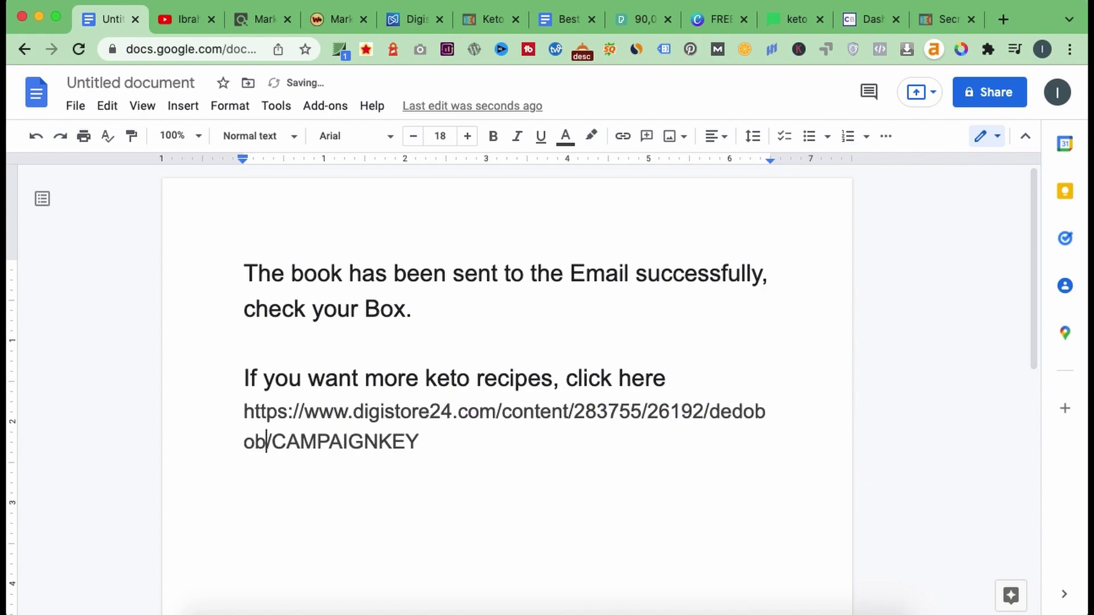
{"action": "left_click", "coordinate": [563, 436]}
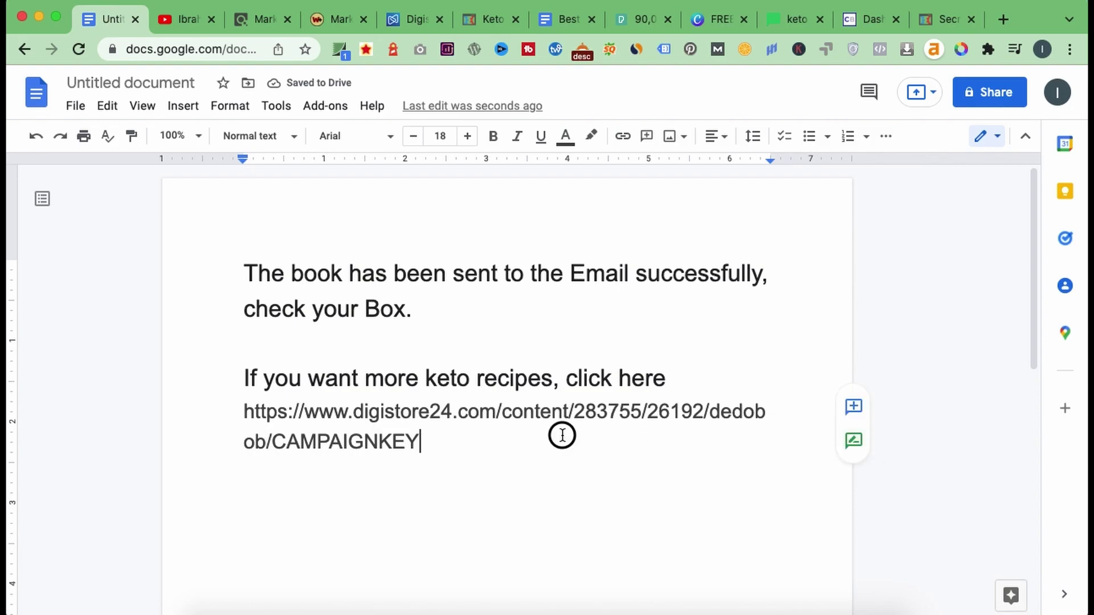
{"action": "key", "text": "shift+alt+Up"}
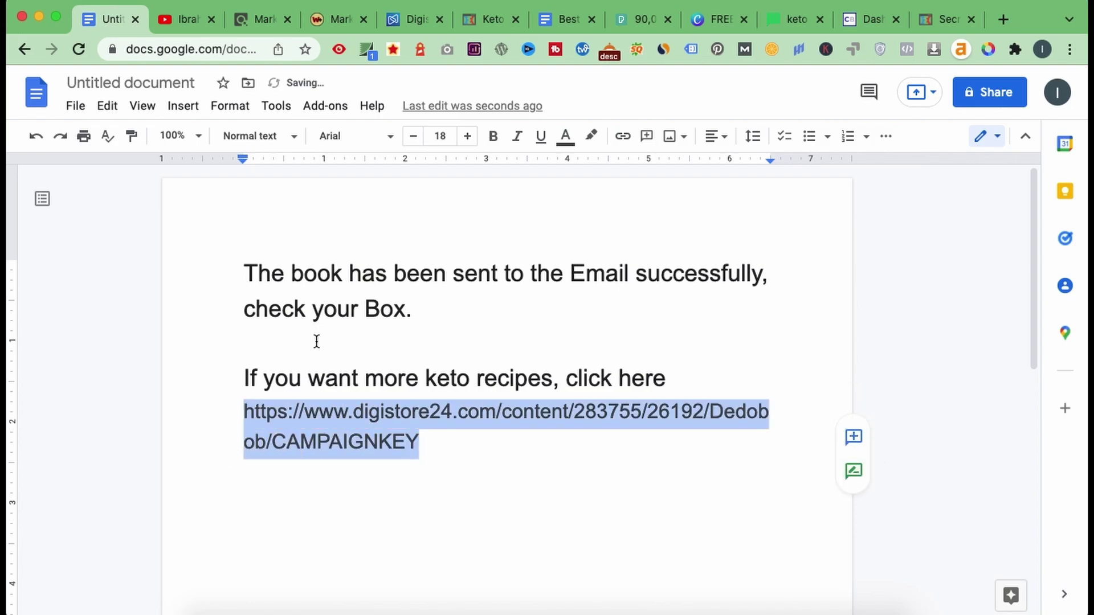
In the MailerLite email, link "Just click here to download your FREE copy of 21 yummiest keto recipes" to the personalized Digistore24 affiliate URL
{"action": "left_click", "coordinate": [780, 18]}
{"action": "left_click", "coordinate": [133, 398]}
{"action": "left_click_drag", "start_coordinate": [132, 398], "coordinate": [545, 405]}
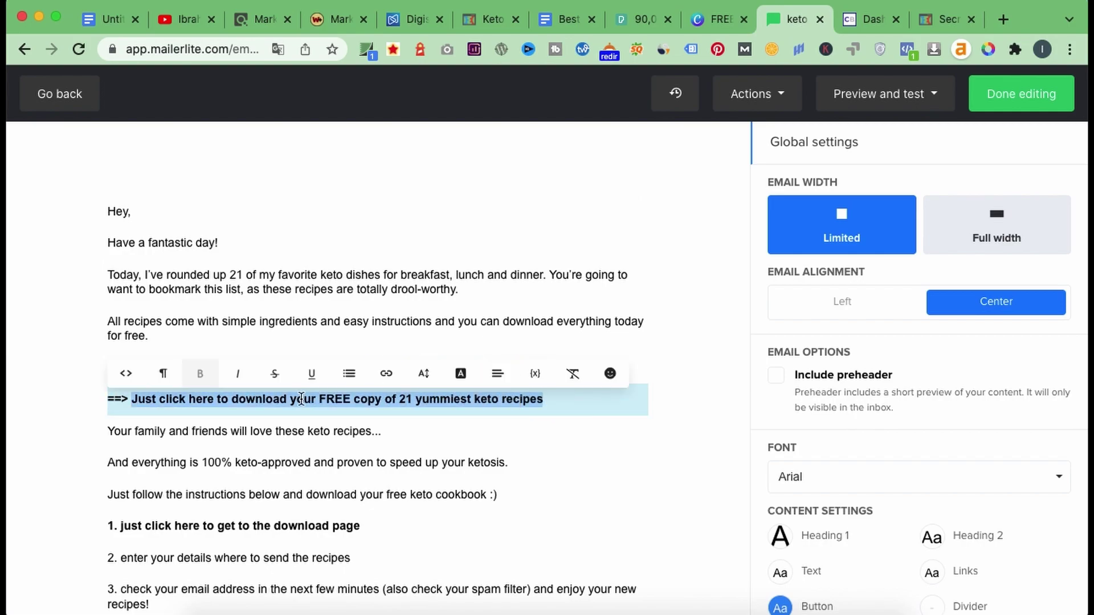
{"action": "left_click", "coordinate": [381, 382]}
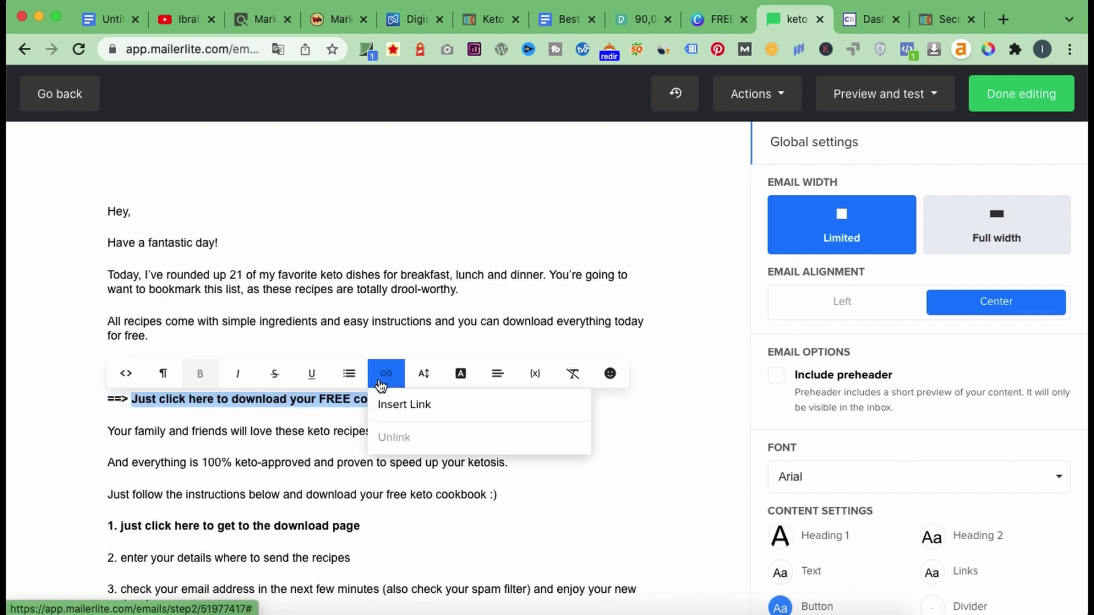
{"action": "left_click", "coordinate": [411, 420]}
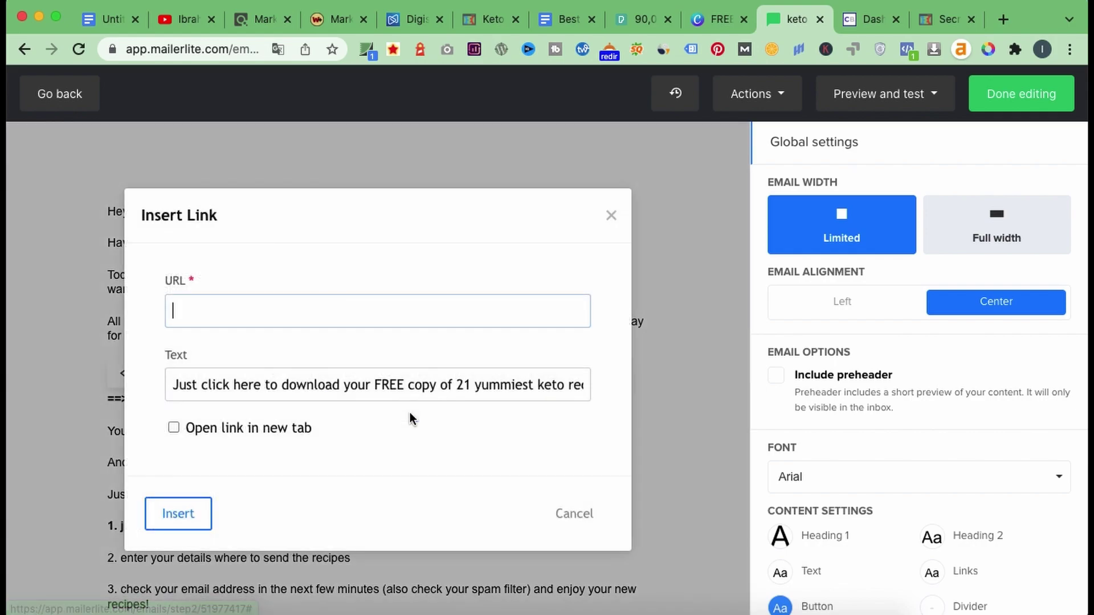
{"action": "type", "text": "https://www.digistore24.com/content/283755/26192/Dedobob/CAMPAIGNKEY"}
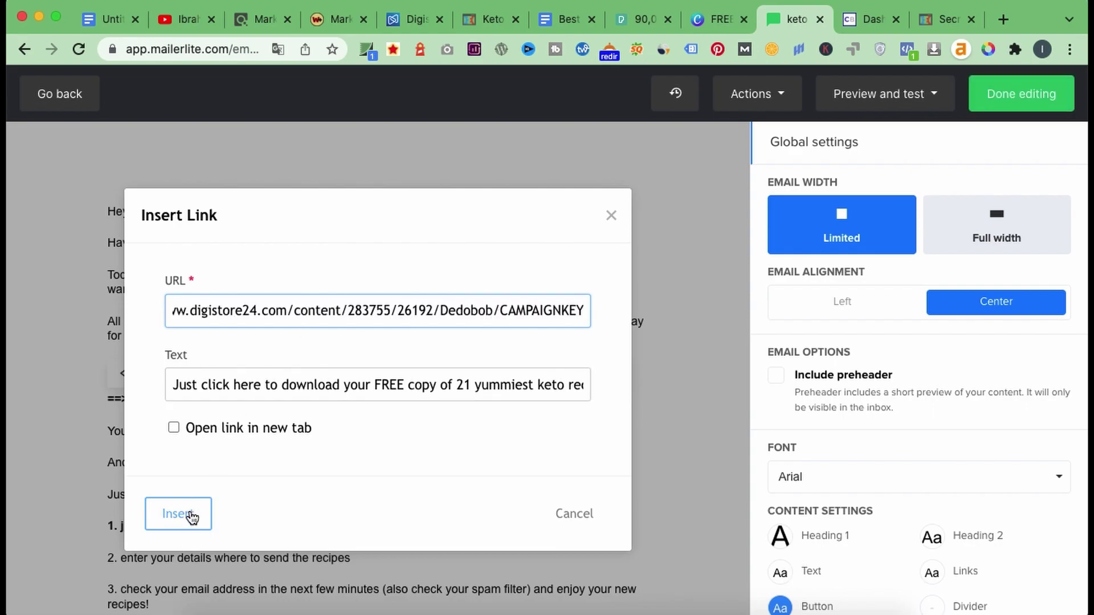
{"action": "left_click", "coordinate": [191, 516]}
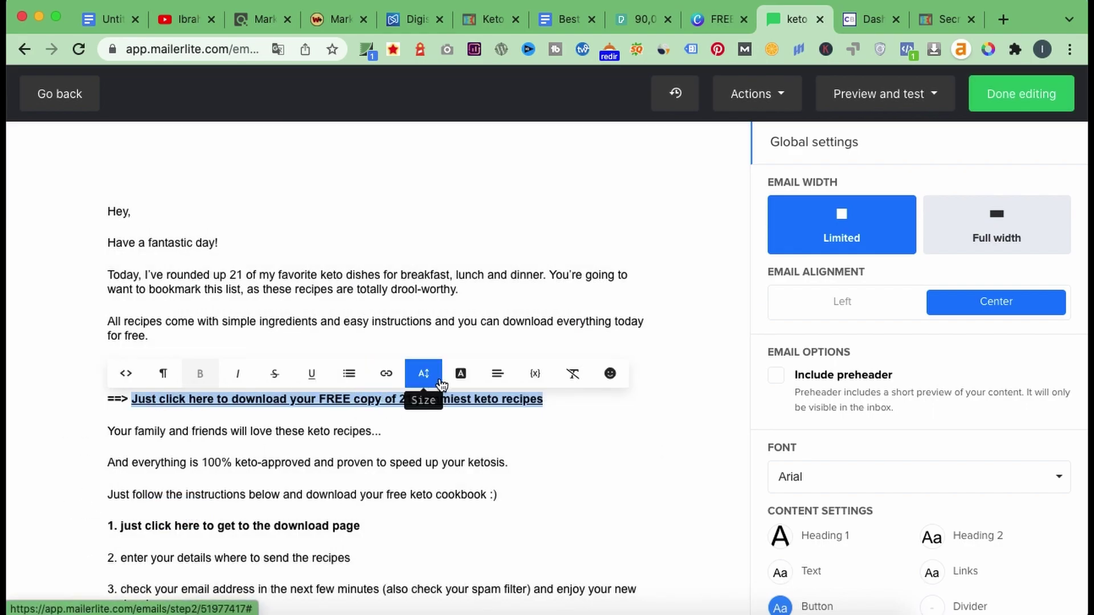
Enlarge the linked download text and color it blue
{"action": "left_click", "coordinate": [423, 373]}
{"action": "left_click", "coordinate": [460, 570]}
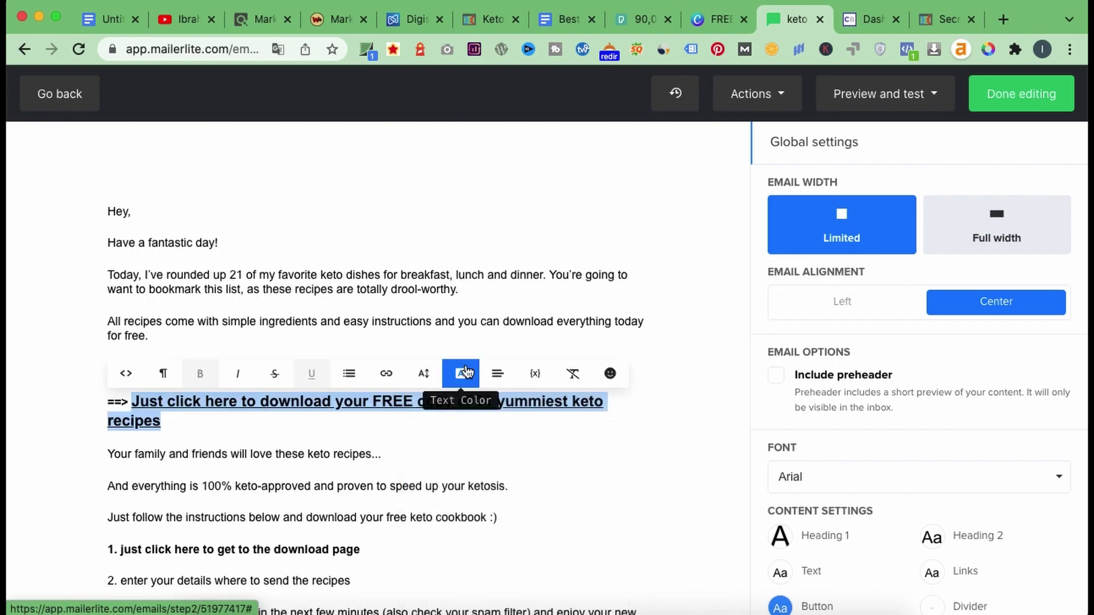
{"action": "left_click", "coordinate": [460, 375]}
{"action": "left_click", "coordinate": [473, 436]}
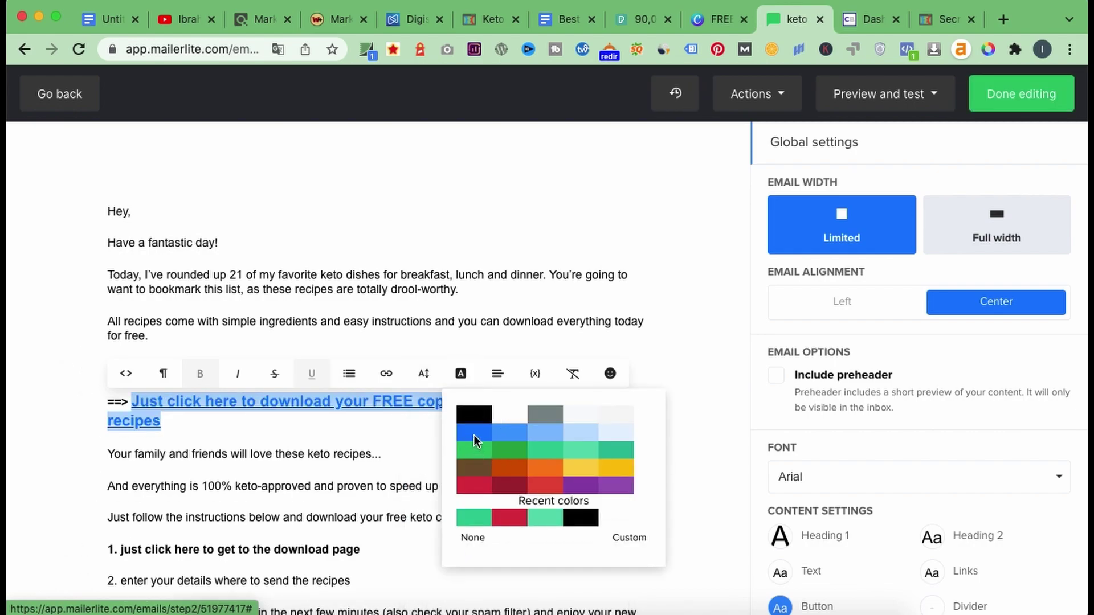
{"action": "left_click", "coordinate": [342, 439]}
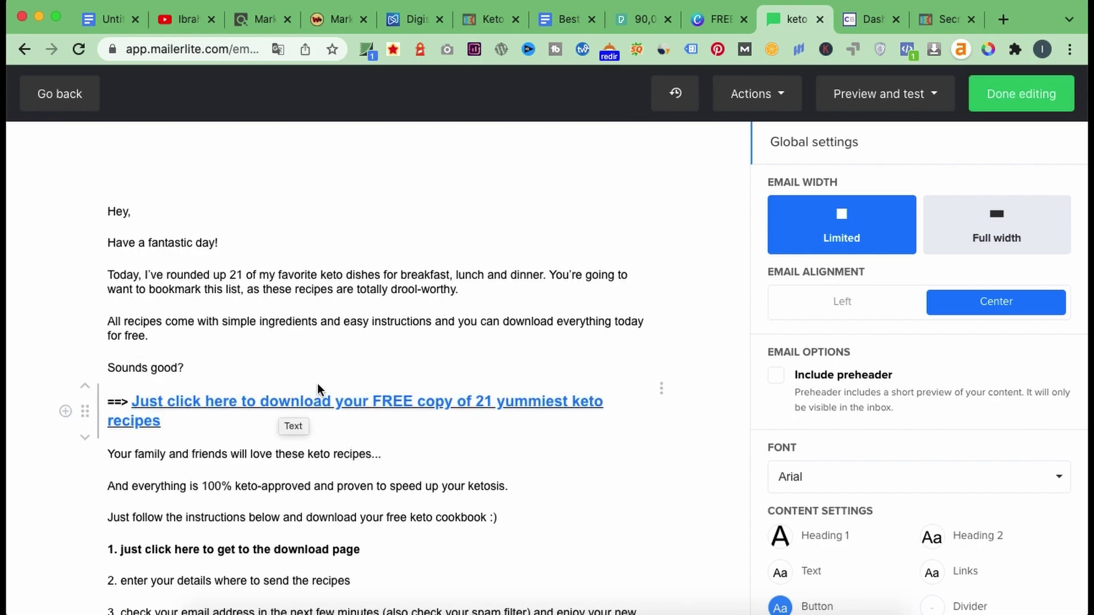
Finish editing the sales page email and review the workflow from its trigger through the keto book and sales page emails
{"action": "left_click", "coordinate": [1003, 112]}
{"action": "scroll", "coordinate": [614, 319], "scroll_direction": "down", "scroll_amount": 4}
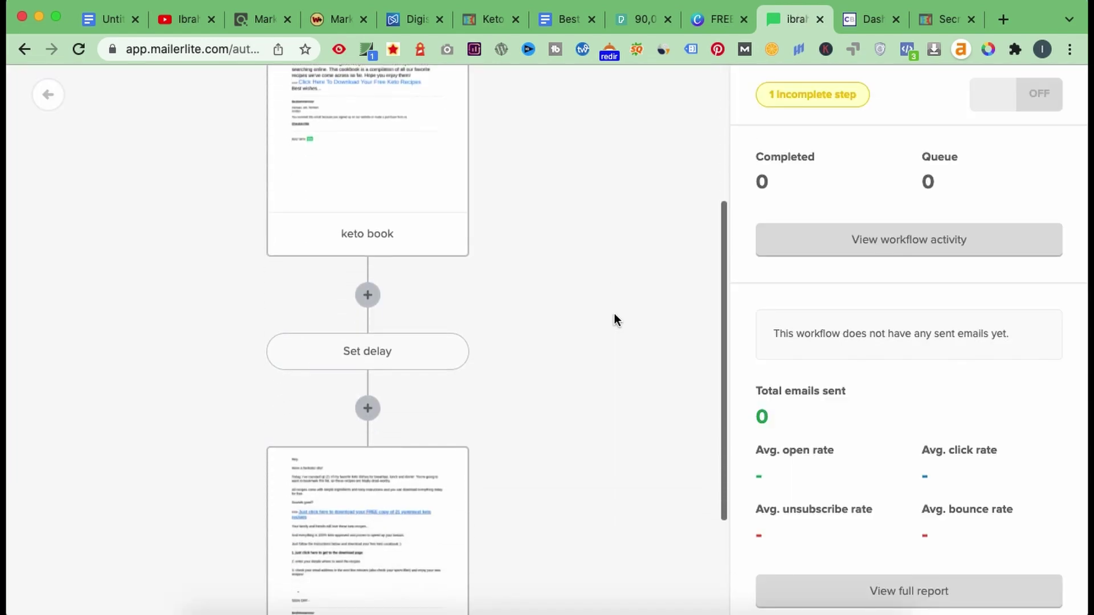
{"action": "scroll", "coordinate": [614, 317], "scroll_direction": "up", "scroll_amount": 4}
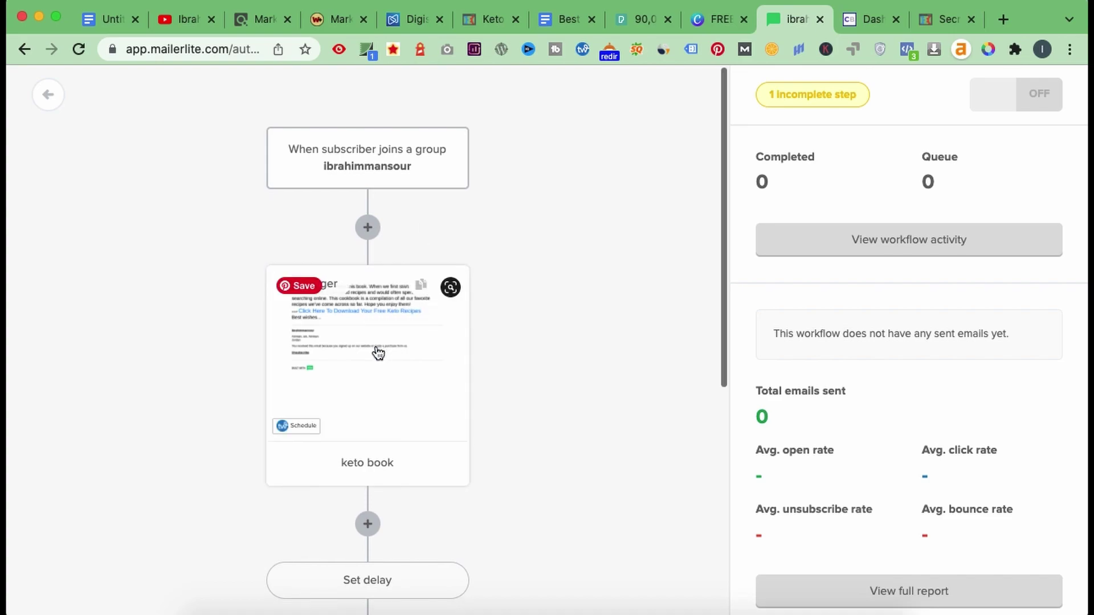
{"action": "scroll", "coordinate": [378, 353], "scroll_direction": "down", "scroll_amount": 4}
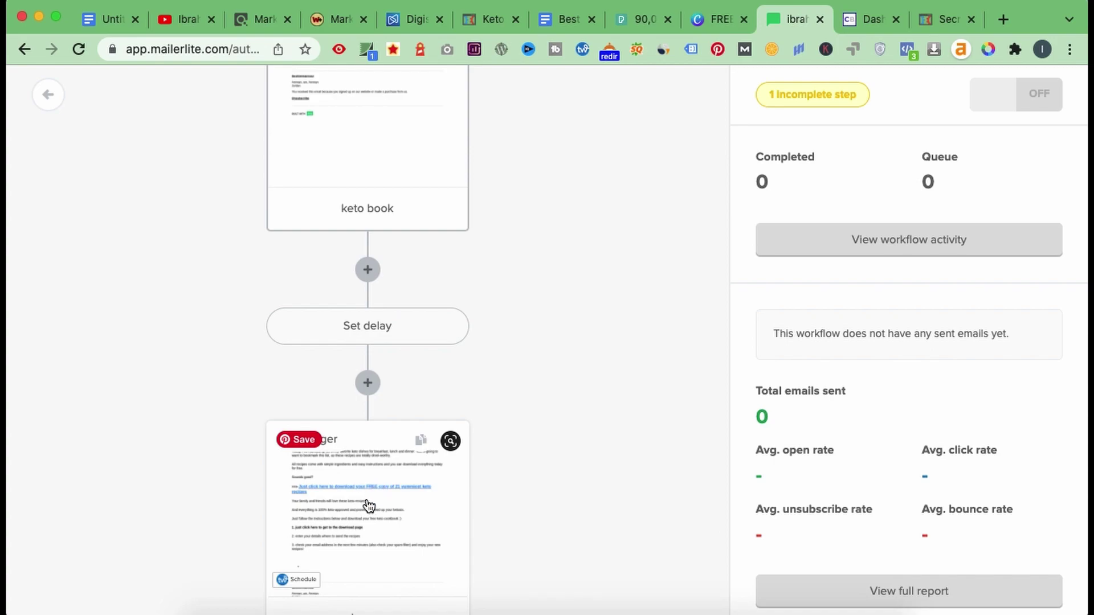
{"action": "scroll", "coordinate": [368, 505], "scroll_direction": "down", "scroll_amount": 3}
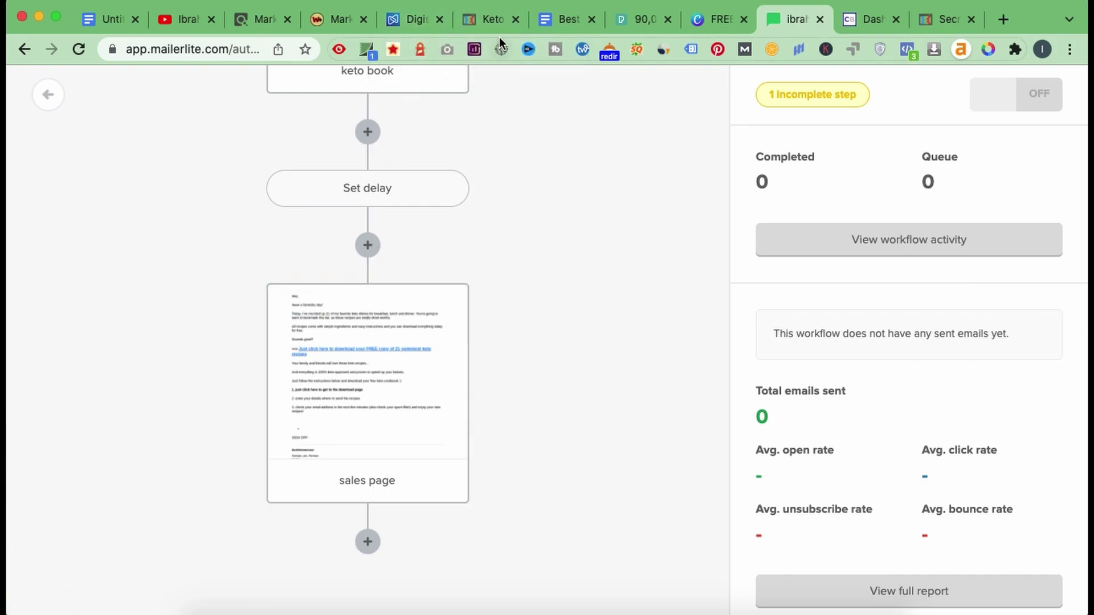
Look through the remaining email swipes in the Best Converting Emails document, and return to MailerLite to review the automation workflow
{"action": "left_click", "coordinate": [565, 19]}
{"action": "scroll", "coordinate": [521, 297], "scroll_direction": "down", "scroll_amount": 15}
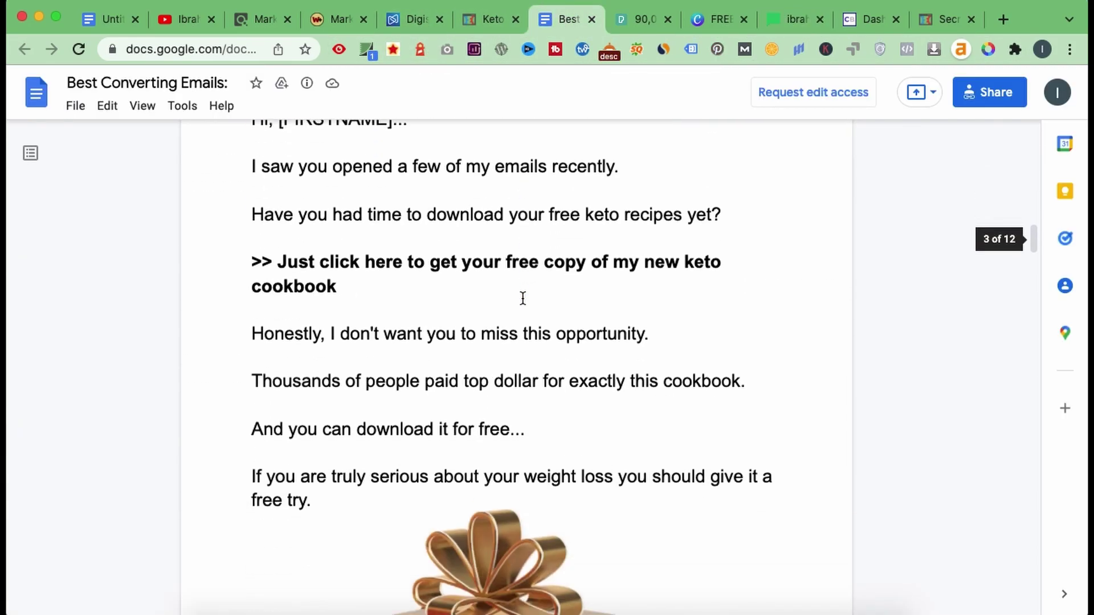
{"action": "scroll", "coordinate": [522, 297], "scroll_direction": "down", "scroll_amount": 20}
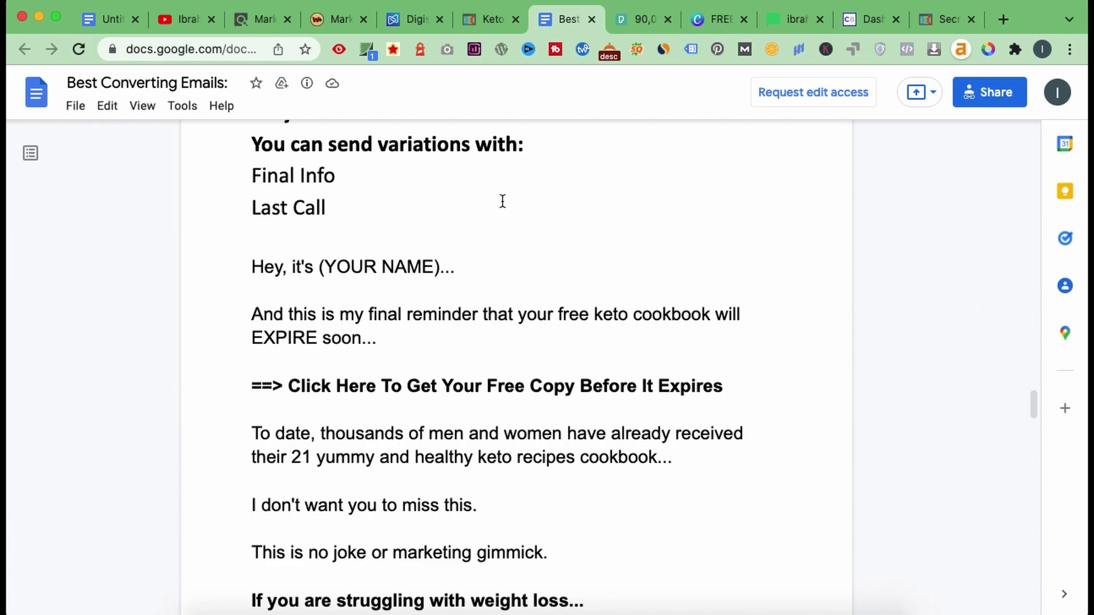
{"action": "left_click", "coordinate": [781, 18]}
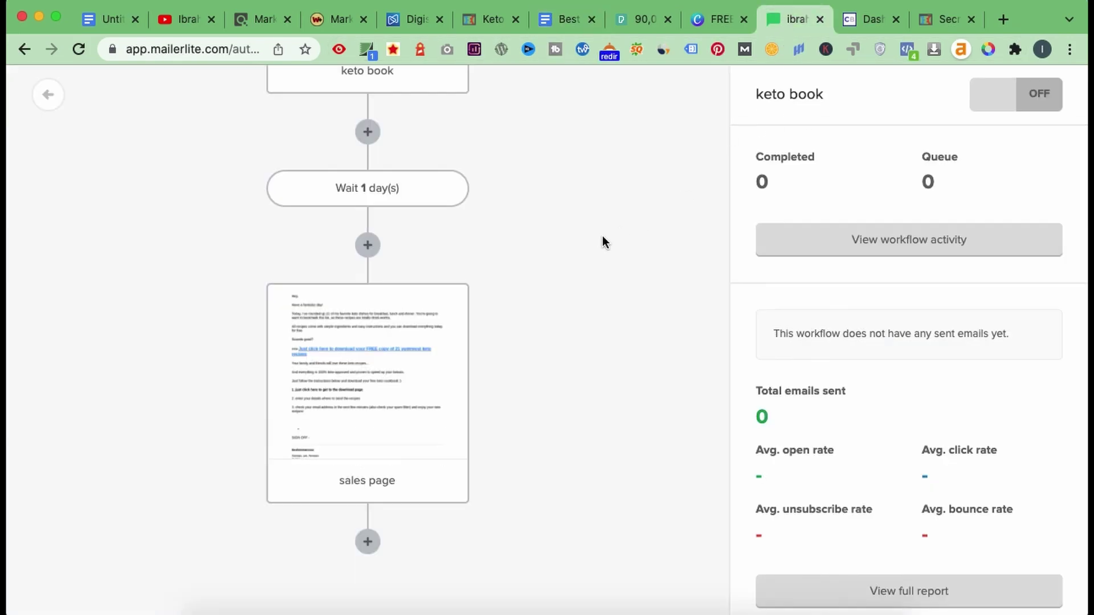
{"action": "scroll", "coordinate": [541, 337], "scroll_direction": "up", "scroll_amount": 7}
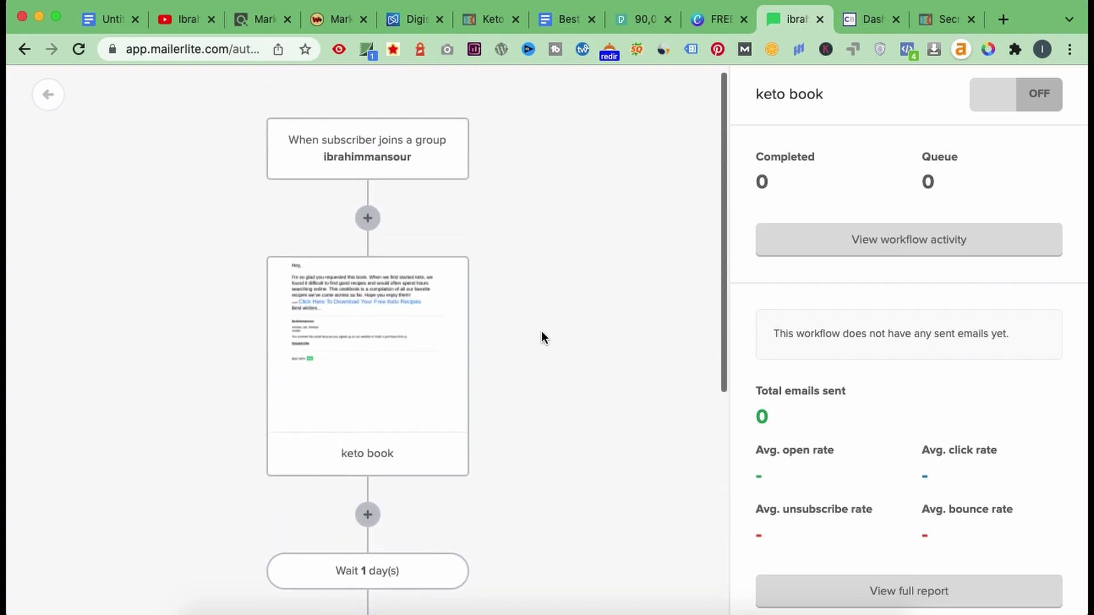
Activate the keto book automation workflow and return to the automation list
{"action": "scroll", "coordinate": [541, 337], "scroll_direction": "down", "scroll_amount": 3}
{"action": "scroll", "coordinate": [541, 338], "scroll_direction": "up", "scroll_amount": 1}
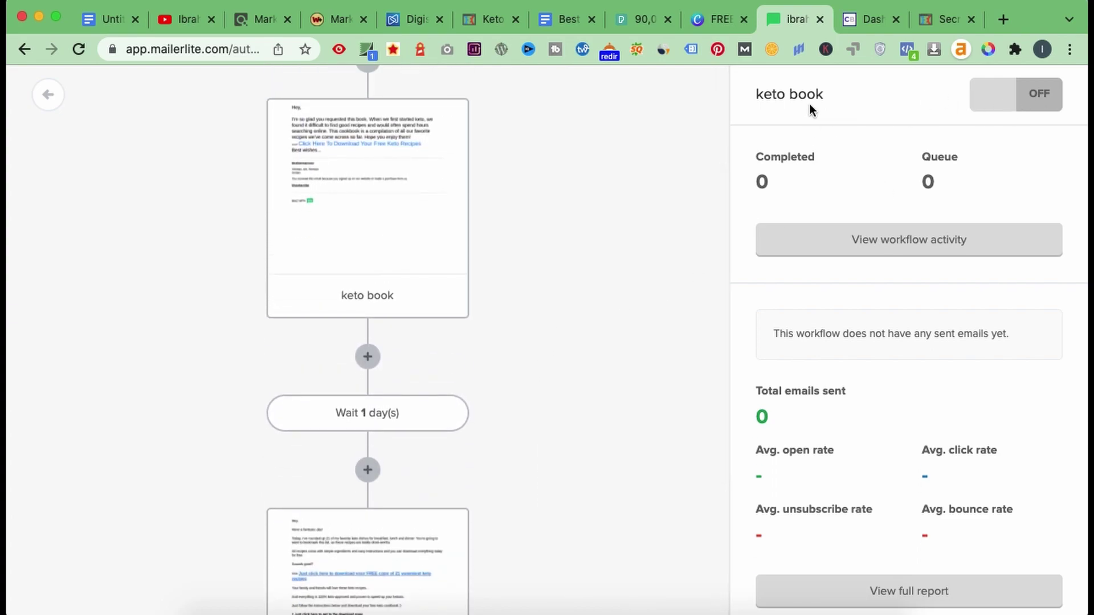
{"action": "left_click", "coordinate": [1042, 96]}
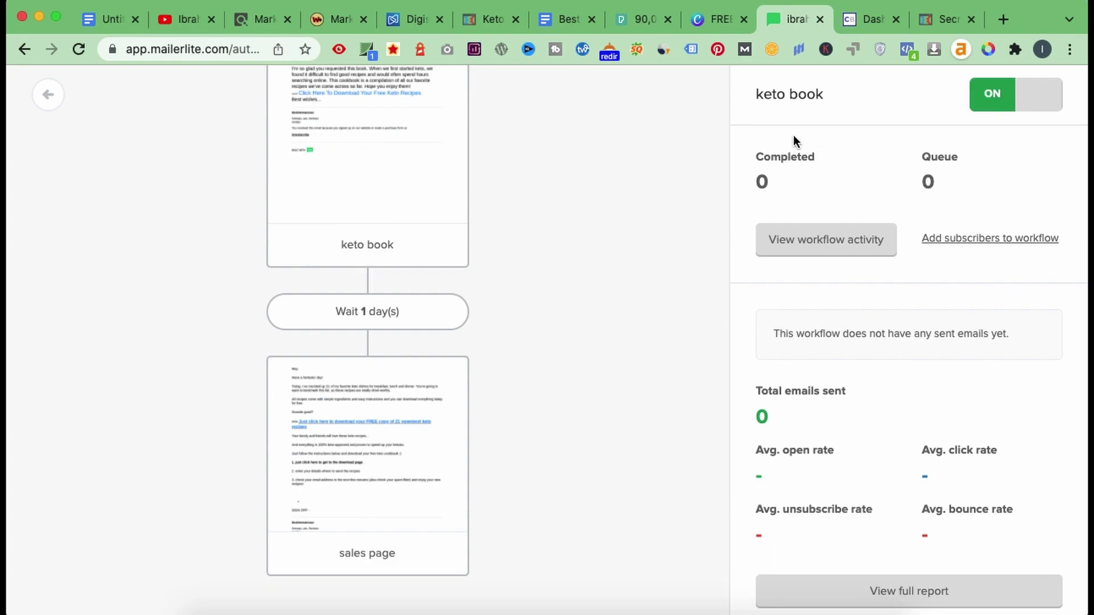
{"action": "scroll", "coordinate": [605, 291], "scroll_direction": "up", "scroll_amount": 5}
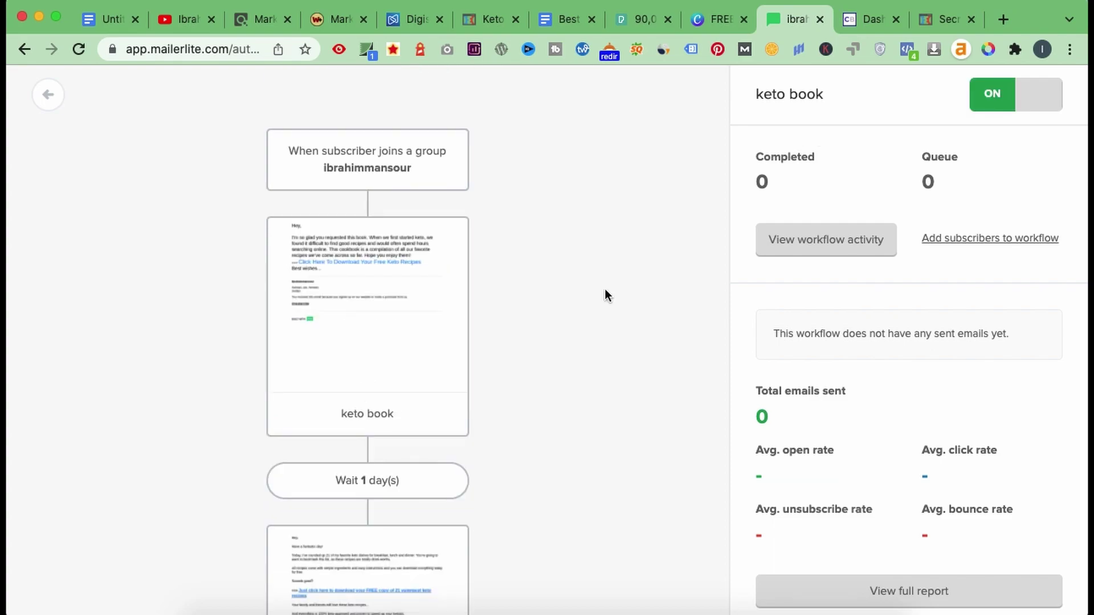
{"action": "left_click", "coordinate": [51, 104]}
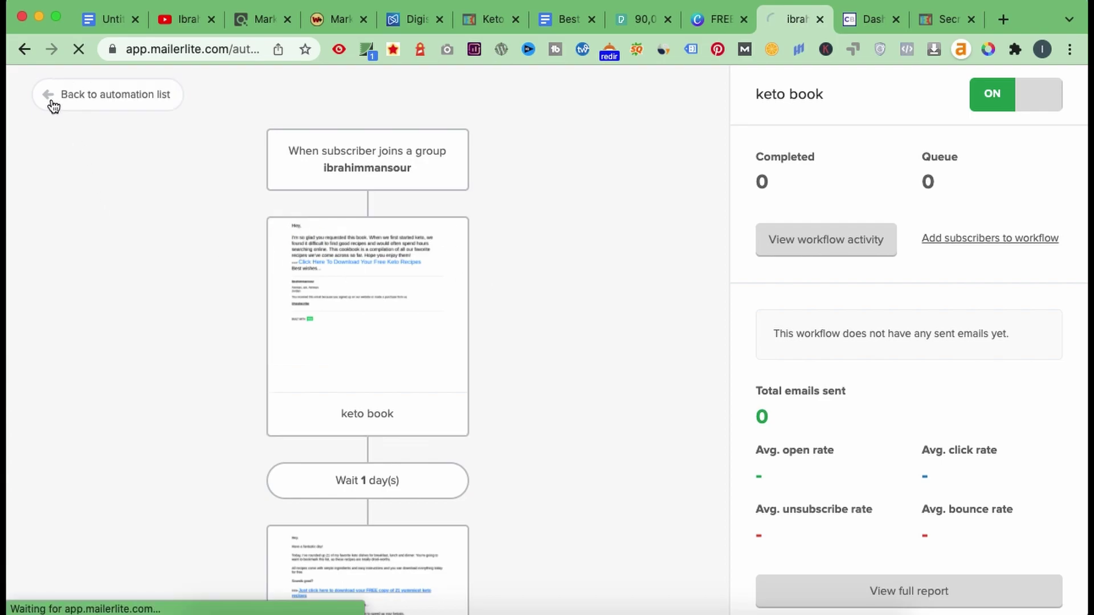
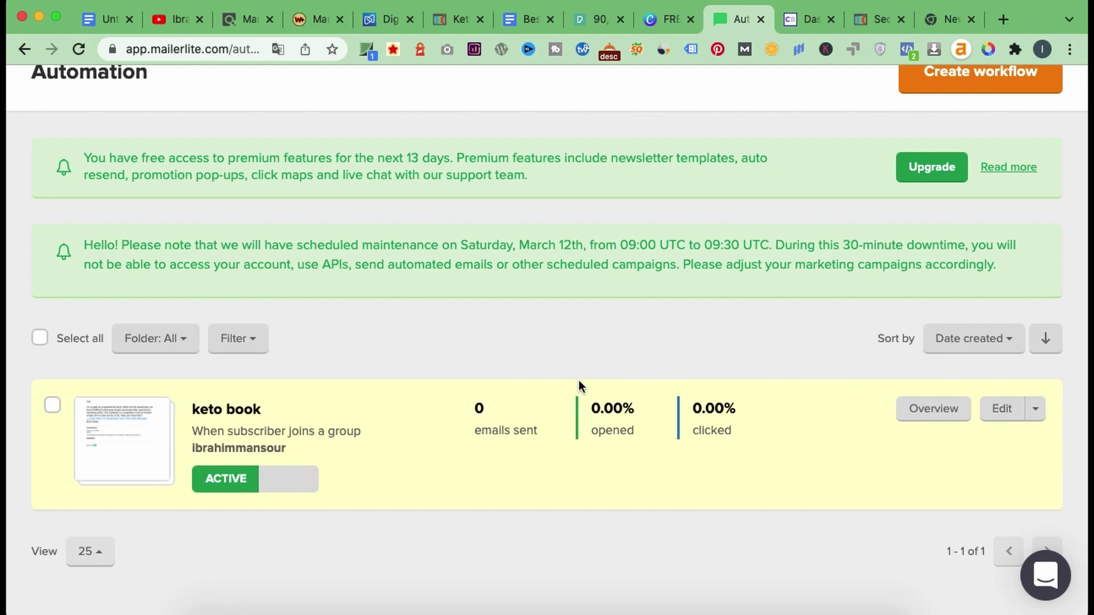
Open the published keto landing page from Sites and copy its URL
{"action": "scroll", "coordinate": [578, 381], "scroll_direction": "up", "scroll_amount": 3}
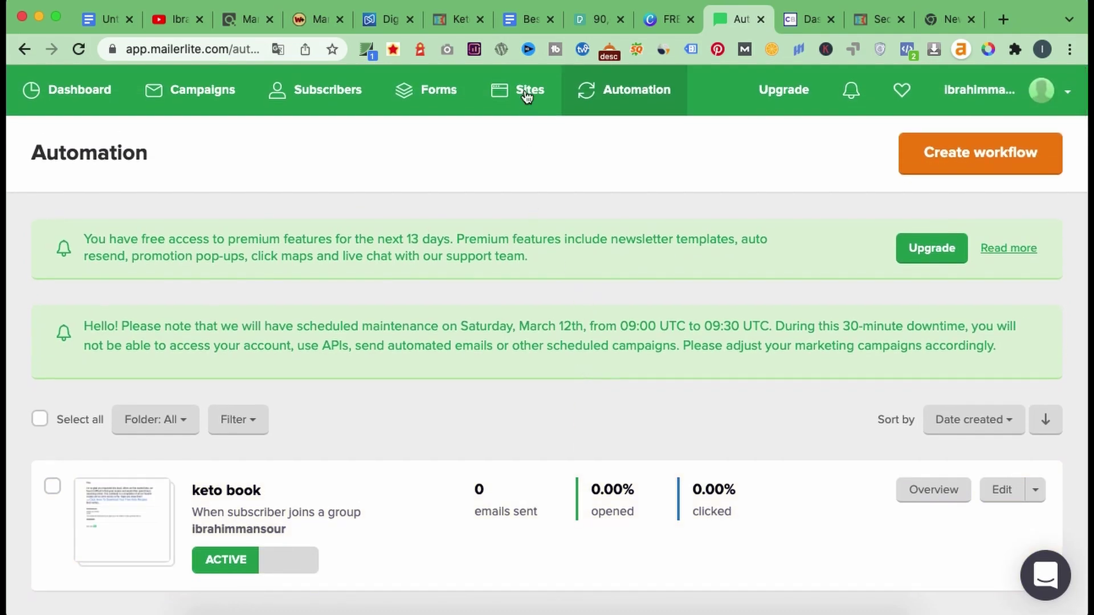
{"action": "left_click", "coordinate": [527, 108]}
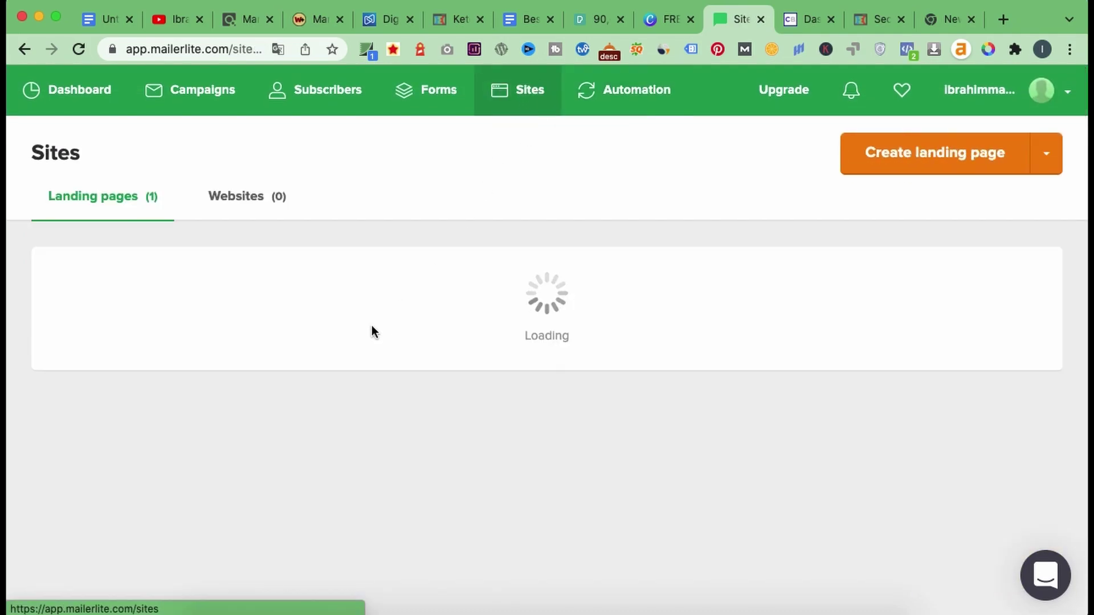
{"action": "scroll", "coordinate": [371, 326], "scroll_direction": "down", "scroll_amount": 2}
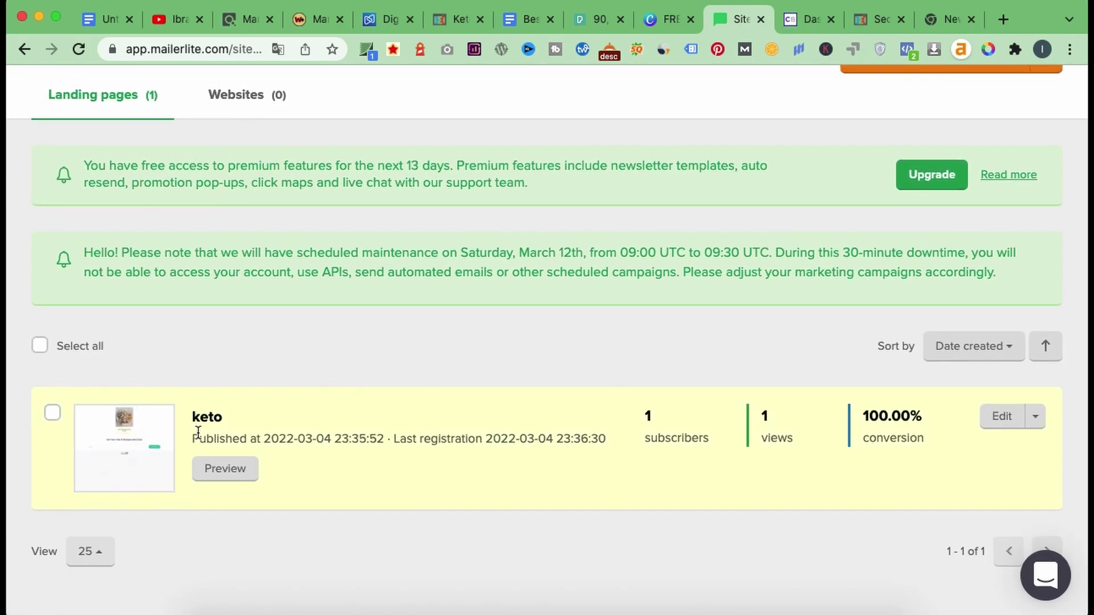
{"action": "left_click", "coordinate": [209, 426]}
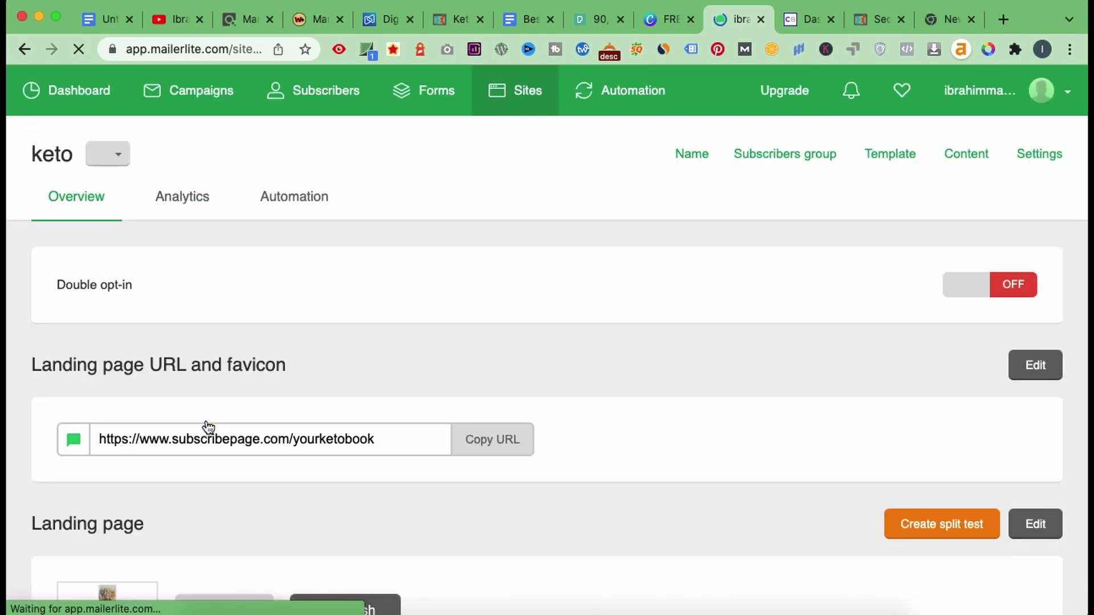
{"action": "mouse_move", "coordinate": [398, 429]}
{"action": "left_mouse_down"}
{"action": "mouse_move", "coordinate": [258, 422]}
{"action": "mouse_move", "coordinate": [408, 438]}
{"action": "left_mouse_up"}
{"action": "key", "text": "super+c"}
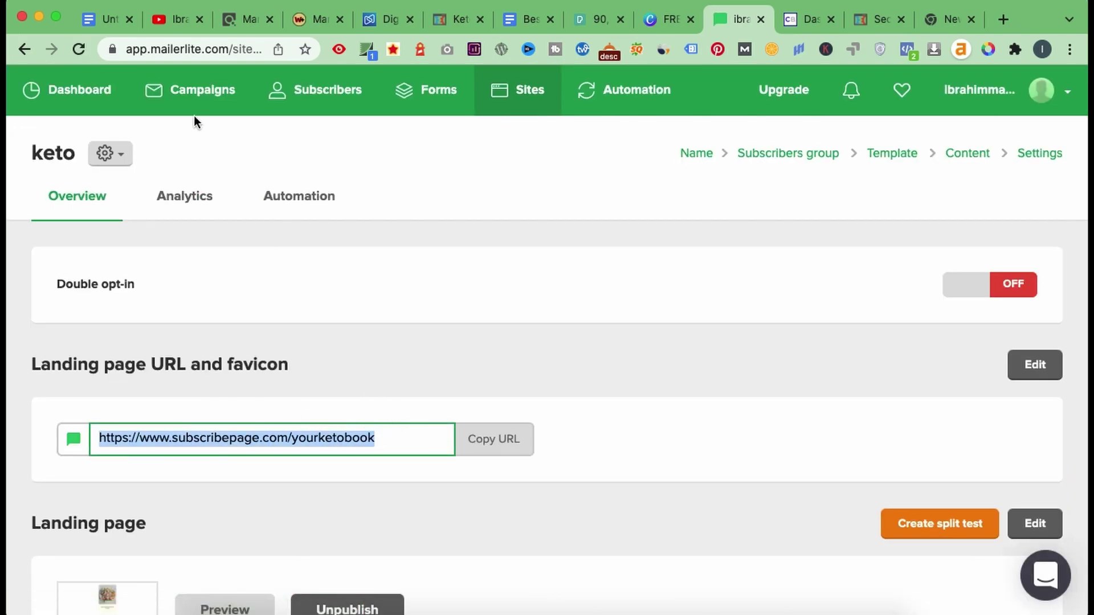
Paste the landing page URL into the untitled Google Docs document, two lines below the Digistore24 link
{"action": "left_click", "coordinate": [105, 21]}
{"action": "left_click", "coordinate": [449, 442]}
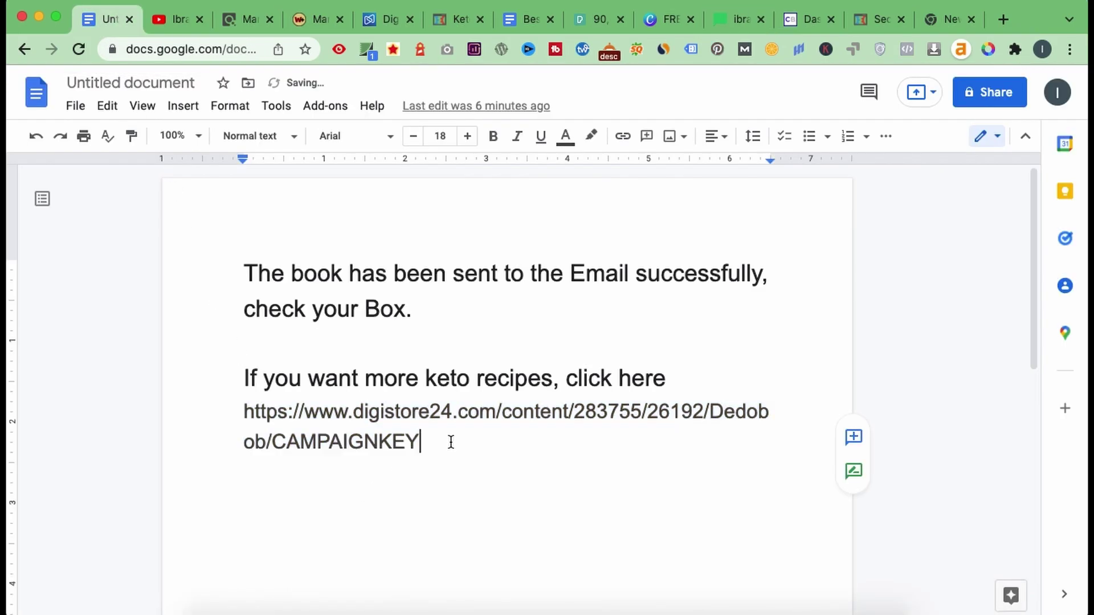
{"action": "key", "text": "Return"}
{"action": "key", "text": "Return"}
{"action": "key", "text": "super+v"}
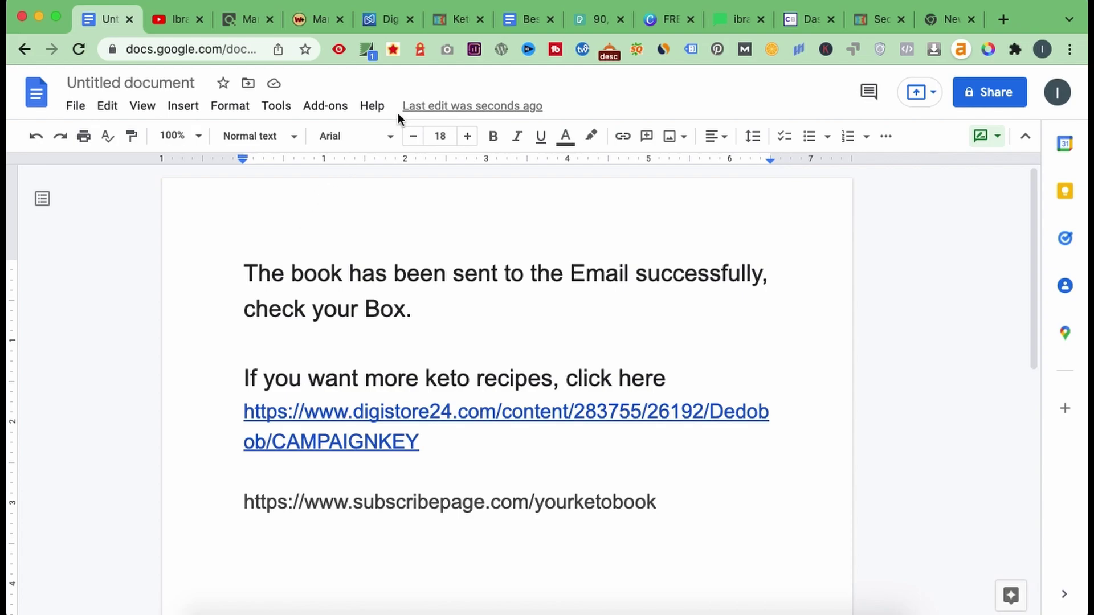
Go to the landing page traffic section of the keto affiliate portal and open the Facebook ads resource in a new tab
{"action": "left_click", "coordinate": [455, 22]}
{"action": "scroll", "coordinate": [481, 398], "scroll_direction": "down", "scroll_amount": 1}
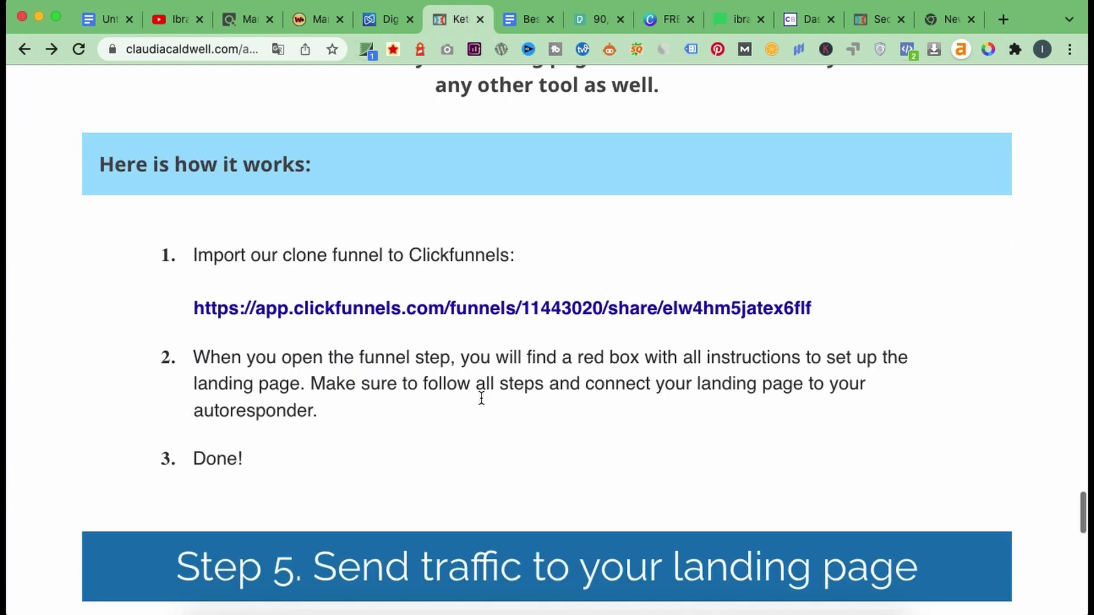
{"action": "scroll", "coordinate": [481, 398], "scroll_direction": "down", "scroll_amount": 15}
{"action": "scroll", "coordinate": [480, 399], "scroll_direction": "up", "scroll_amount": 7}
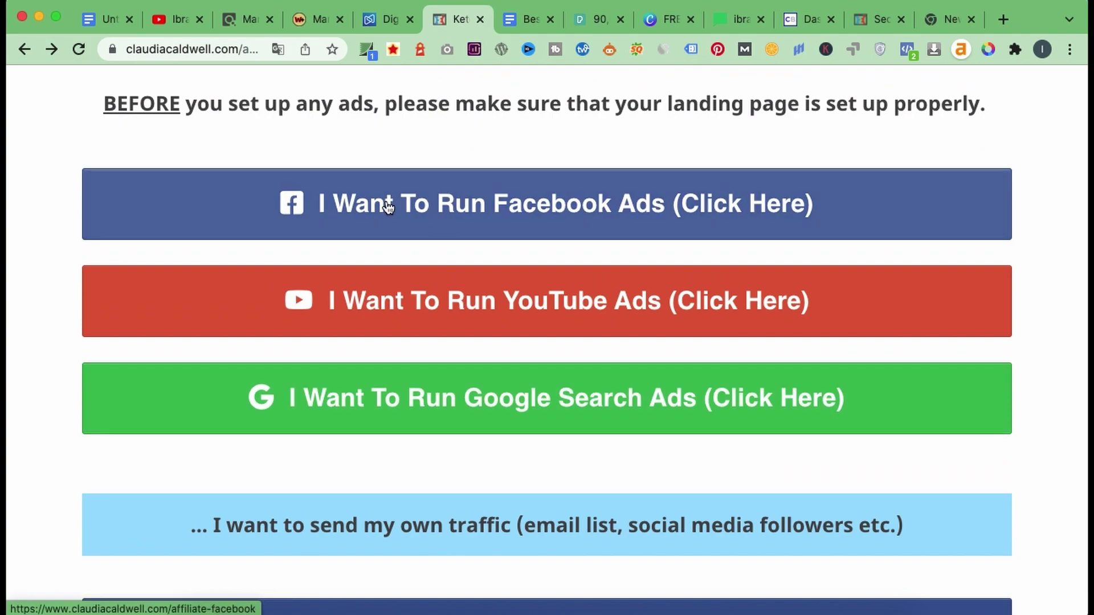
{"action": "left_click", "coordinate": [387, 206], "text": "super"}
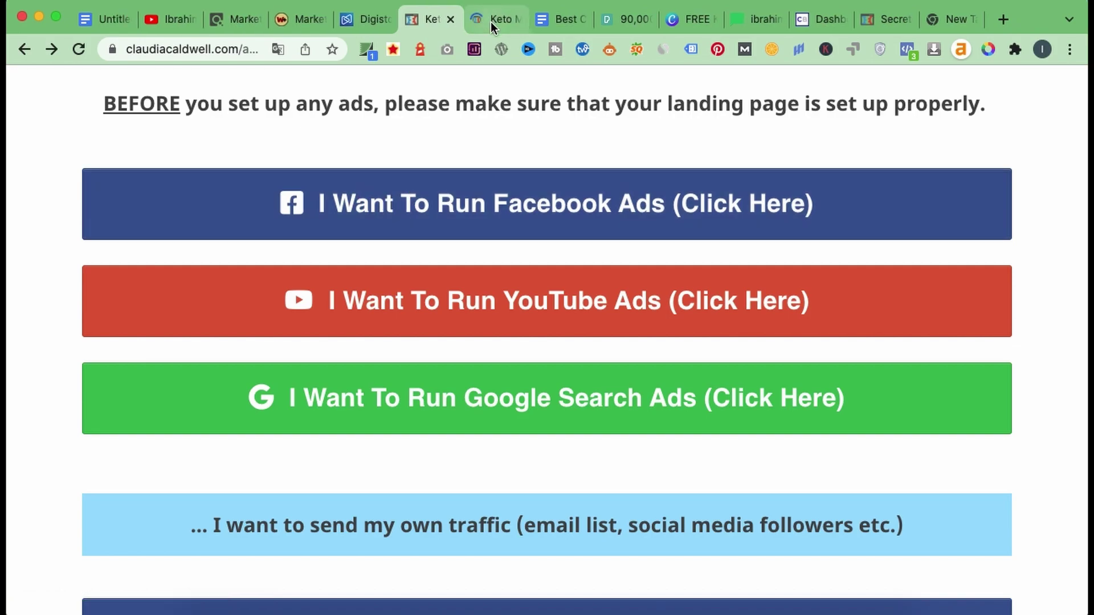
{"action": "left_click", "coordinate": [491, 22]}
Read the Facebook ads setup requirements and accept them to show the Facebook Materials
{"action": "scroll", "coordinate": [522, 326], "scroll_direction": "down", "scroll_amount": 10}
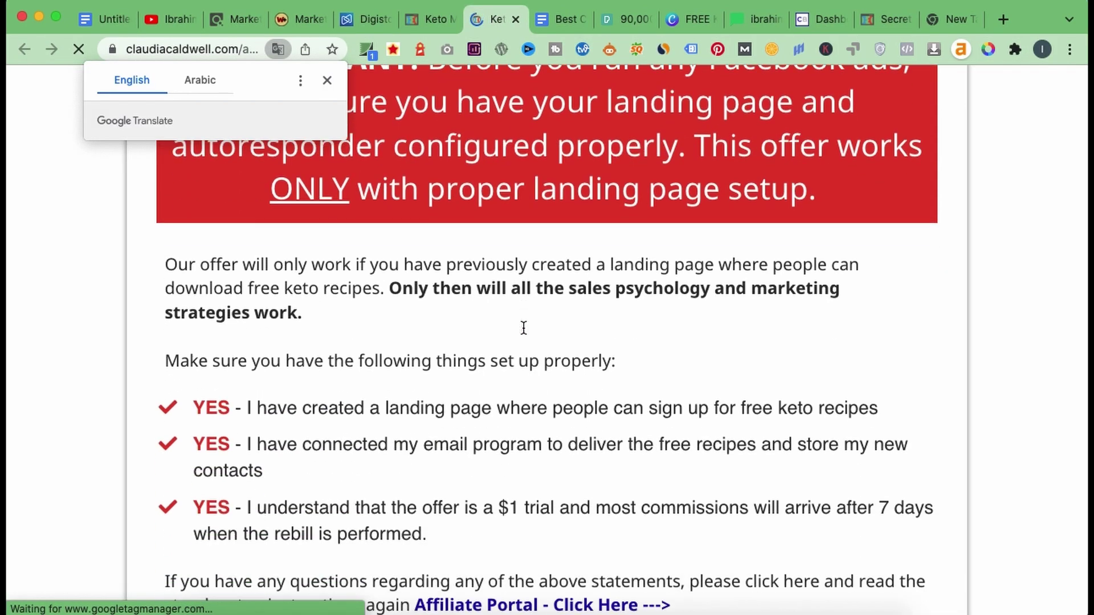
{"action": "scroll", "coordinate": [523, 327], "scroll_direction": "down", "scroll_amount": 3}
{"action": "scroll", "coordinate": [388, 296], "scroll_direction": "up", "scroll_amount": 8}
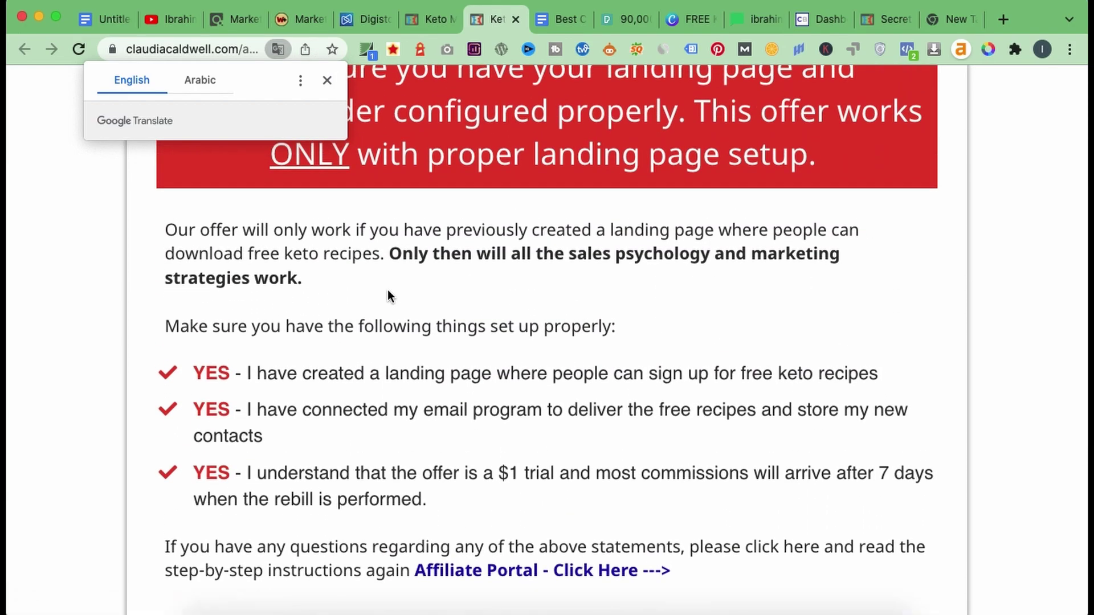
{"action": "scroll", "coordinate": [388, 295], "scroll_direction": "down", "scroll_amount": 7}
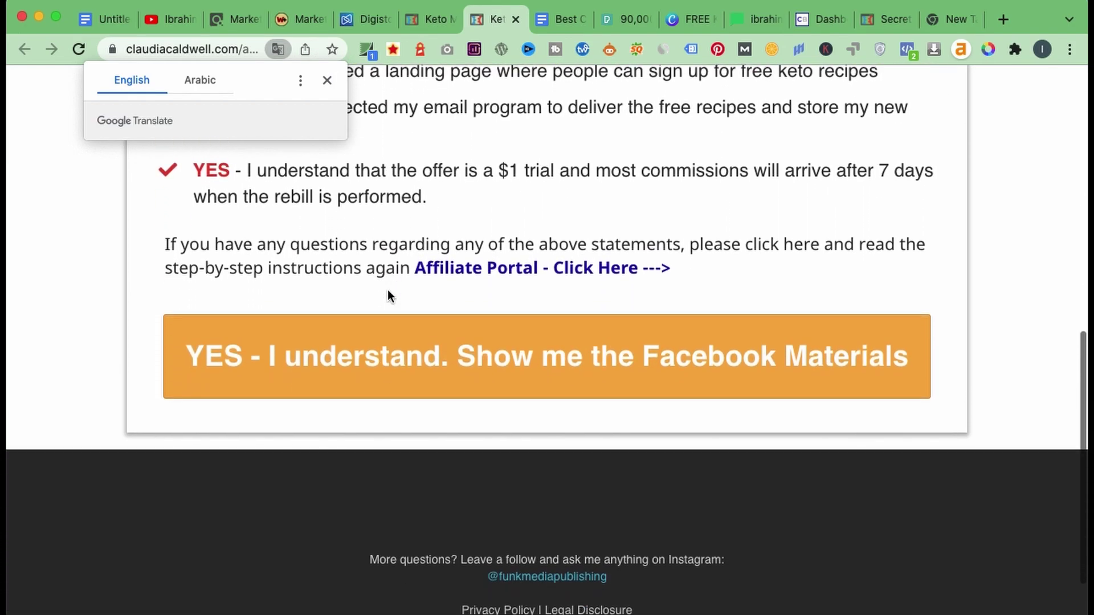
{"action": "left_click", "coordinate": [368, 381]}
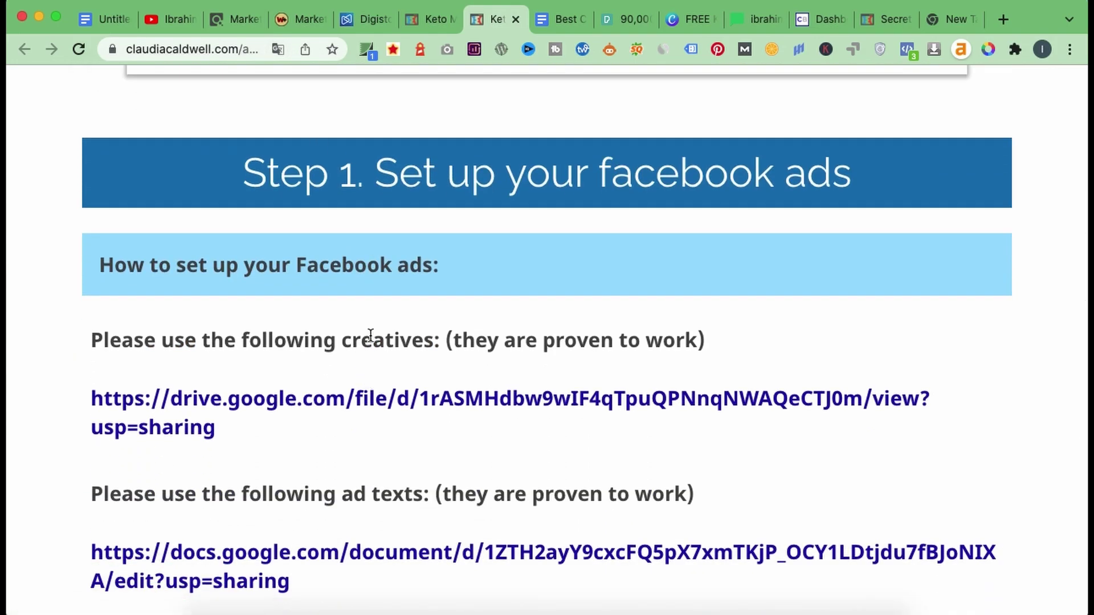
View the recommended Facebook ad creatives through their Google Drive link and return to the instructions
{"action": "scroll", "coordinate": [370, 336], "scroll_direction": "down", "scroll_amount": 3}
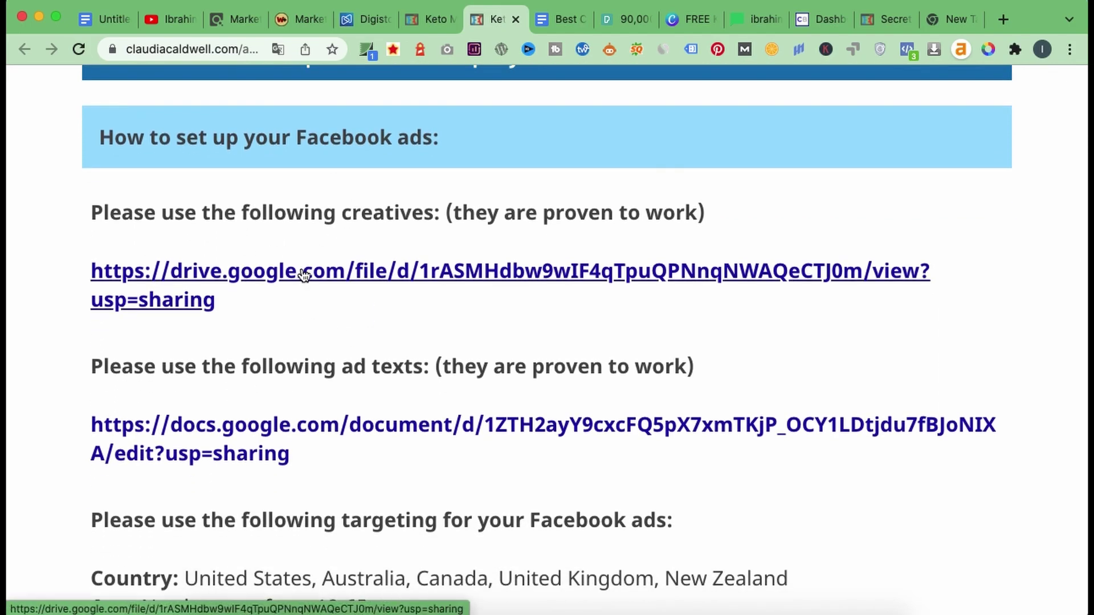
{"action": "left_click", "coordinate": [304, 275]}
{"action": "scroll", "coordinate": [296, 279], "scroll_direction": "up", "scroll_amount": 1}
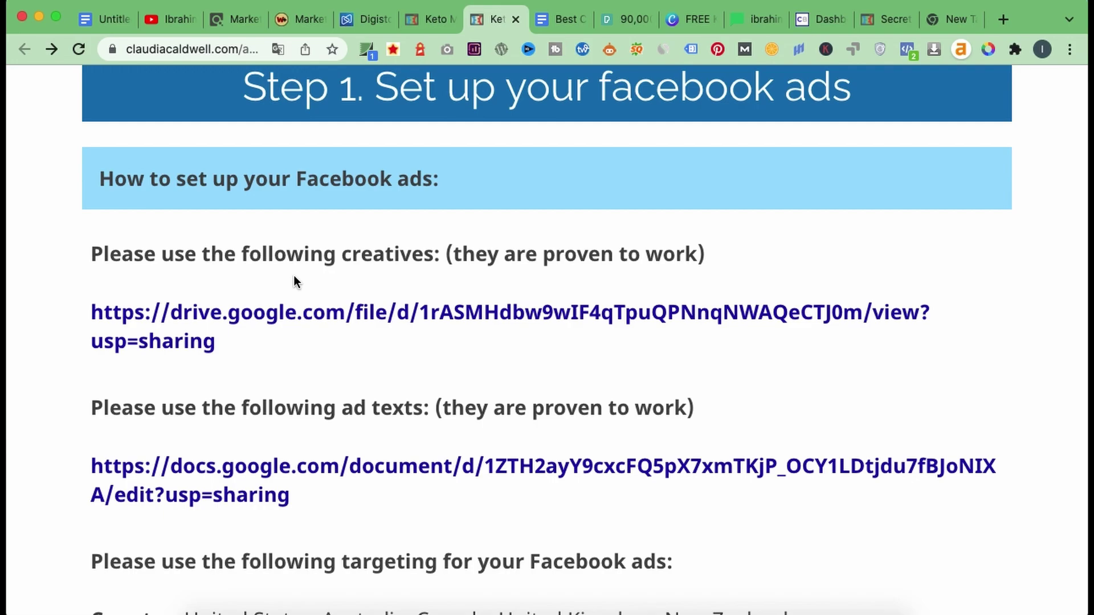
{"action": "scroll", "coordinate": [295, 280], "scroll_direction": "down", "scroll_amount": 3}
{"action": "left_click_drag", "start_coordinate": [344, 281], "coordinate": [423, 282]}
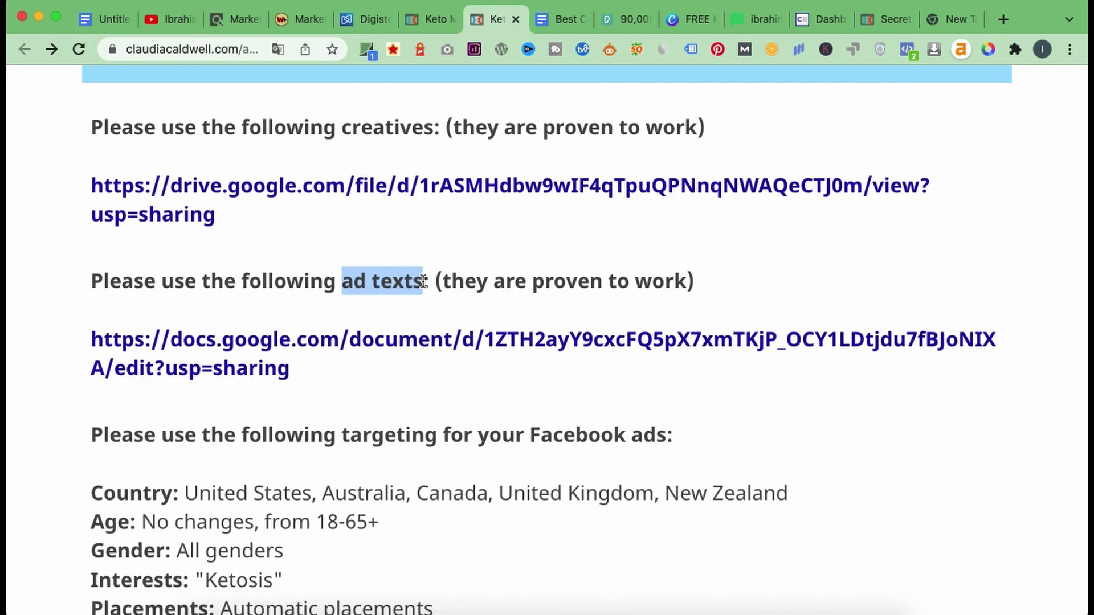
{"action": "left_click", "coordinate": [331, 340]}
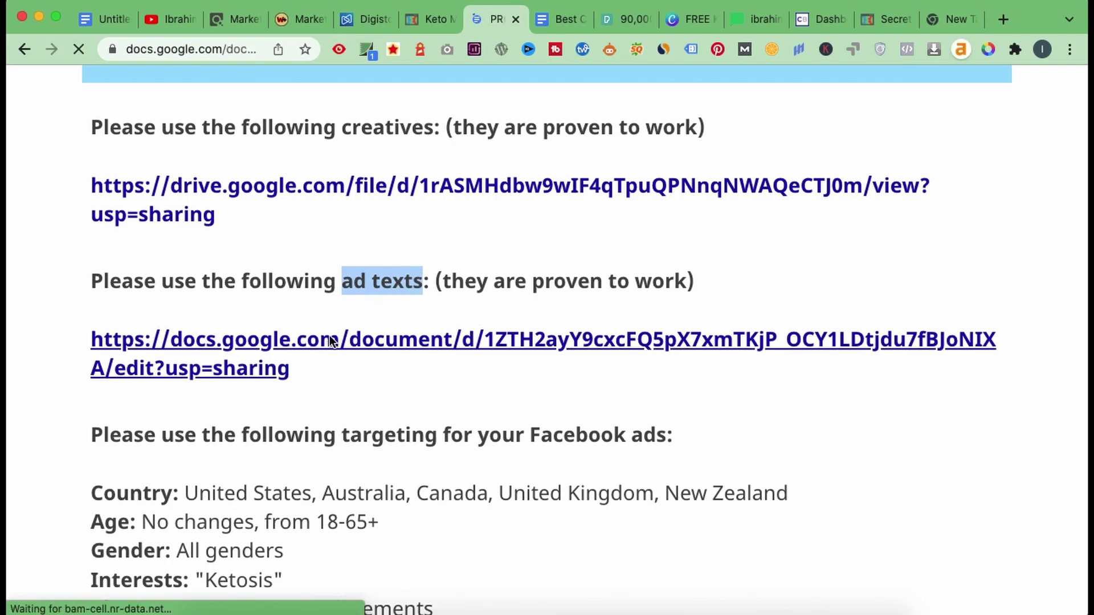
{"action": "scroll", "coordinate": [330, 340], "scroll_direction": "down", "scroll_amount": 2}
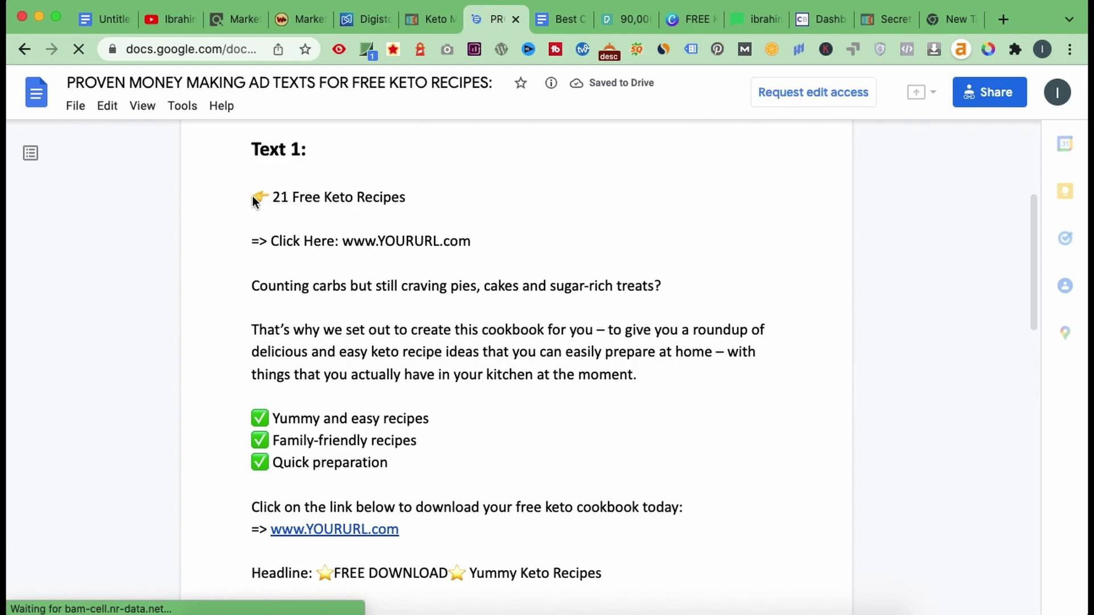
{"action": "left_click", "coordinate": [277, 200]}
{"action": "left_click_drag", "start_coordinate": [277, 199], "coordinate": [429, 507]}
{"action": "scroll", "coordinate": [519, 450], "scroll_direction": "down", "scroll_amount": 3}
{"action": "scroll", "coordinate": [429, 507], "scroll_direction": "up", "scroll_amount": 2}
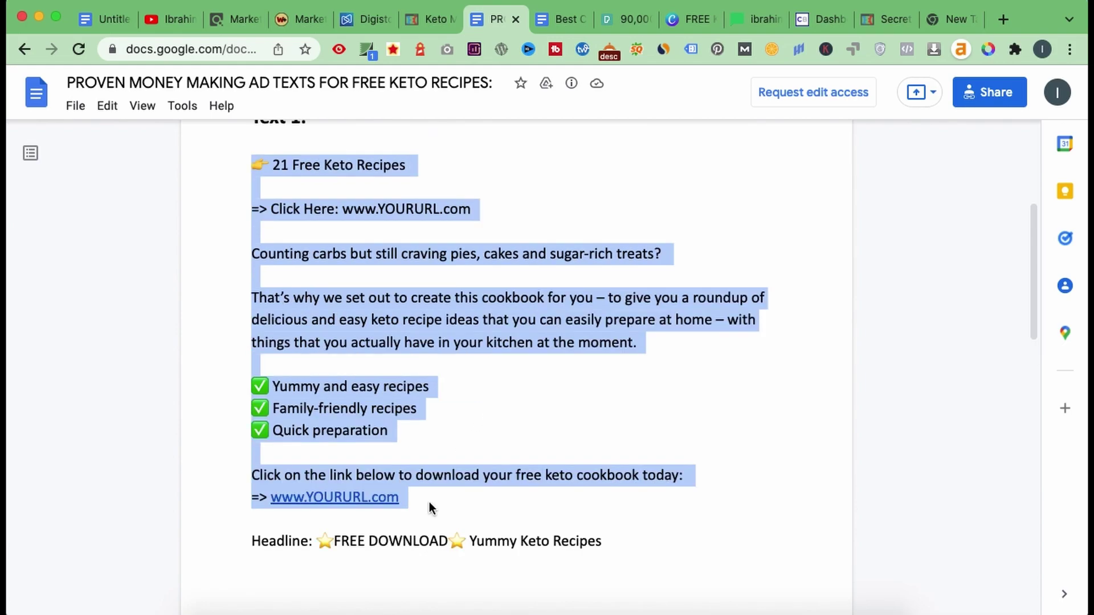
Switch to the Keto diet recipes page on Facebook and open a new post
{"action": "right_click", "coordinate": [786, 608]}
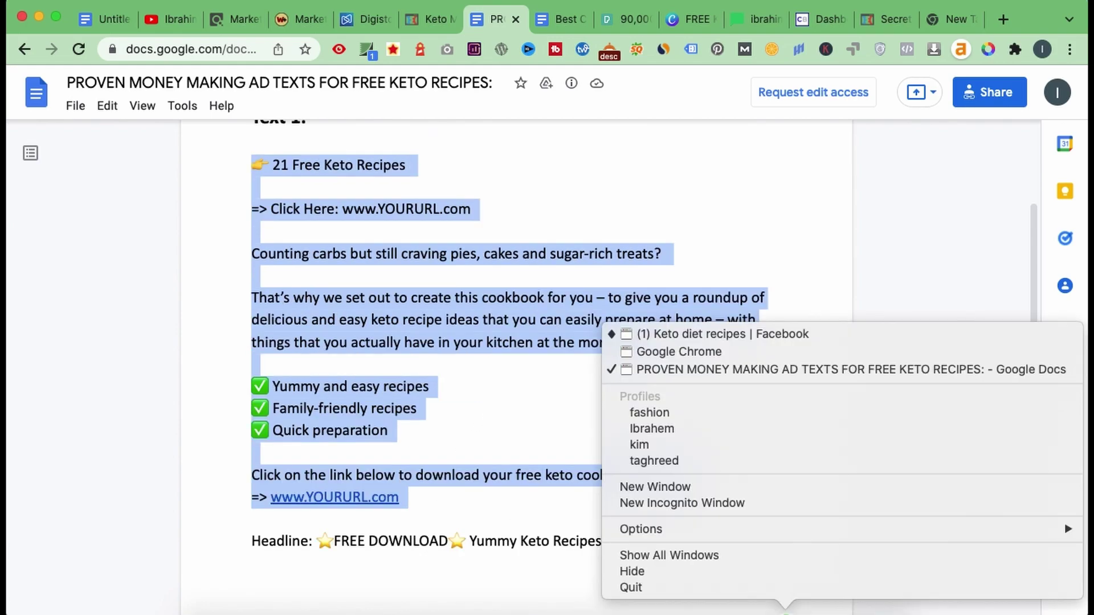
{"action": "left_click", "coordinate": [723, 337]}
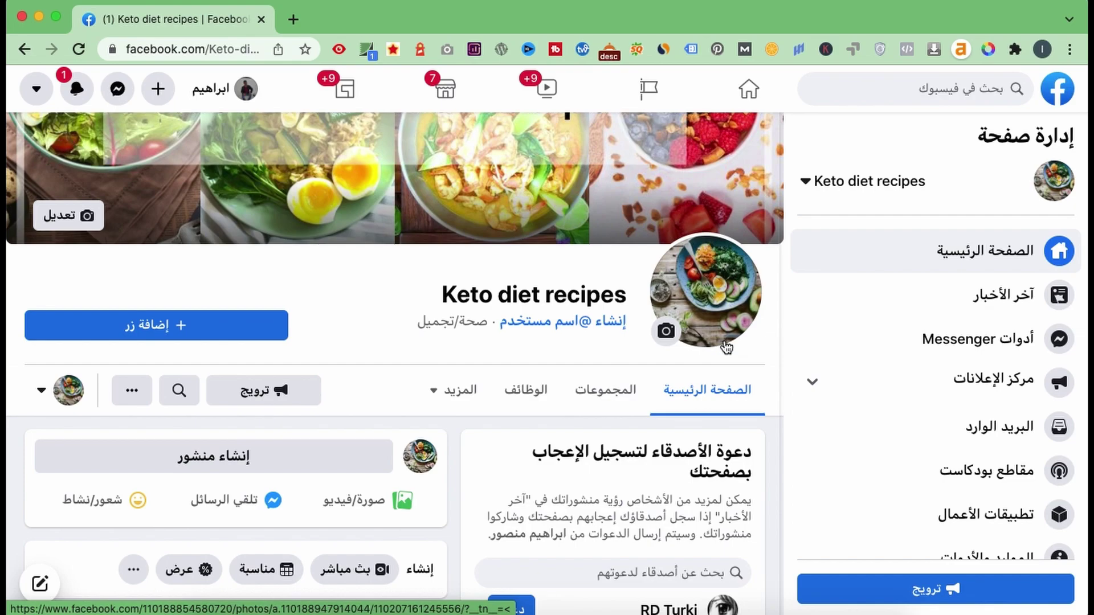
{"action": "left_click_drag", "start_coordinate": [427, 295], "coordinate": [618, 295]}
{"action": "left_click", "coordinate": [419, 292]}
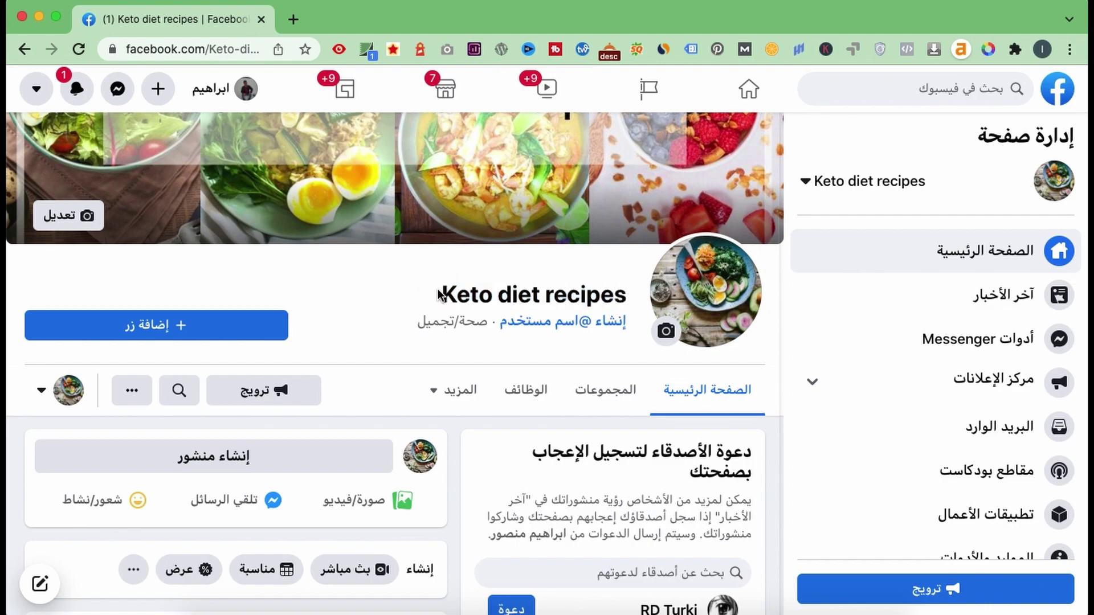
{"action": "left_click", "coordinate": [279, 454]}
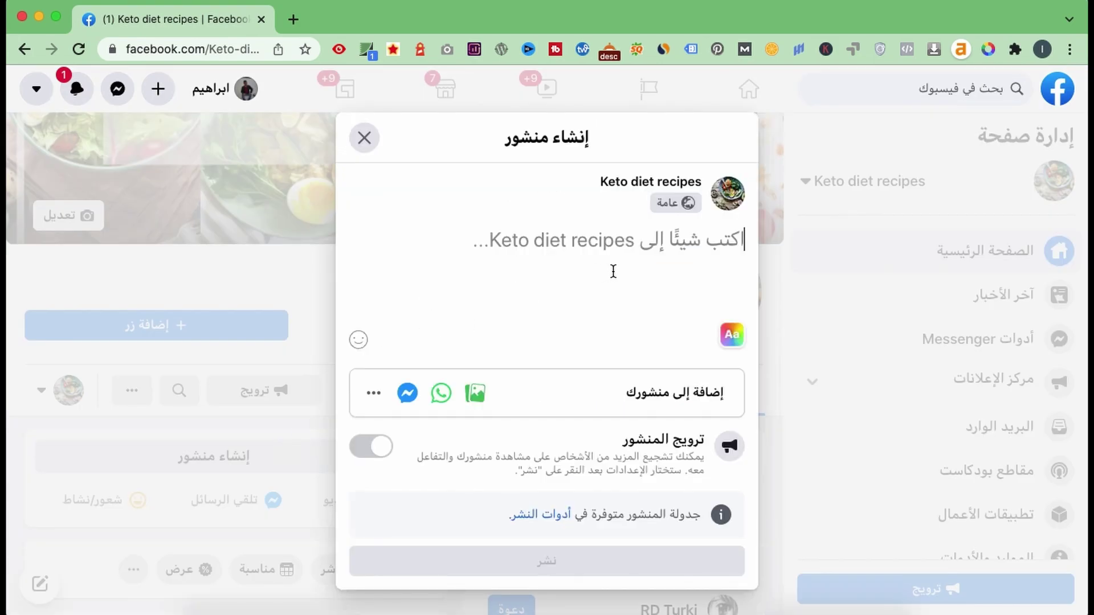